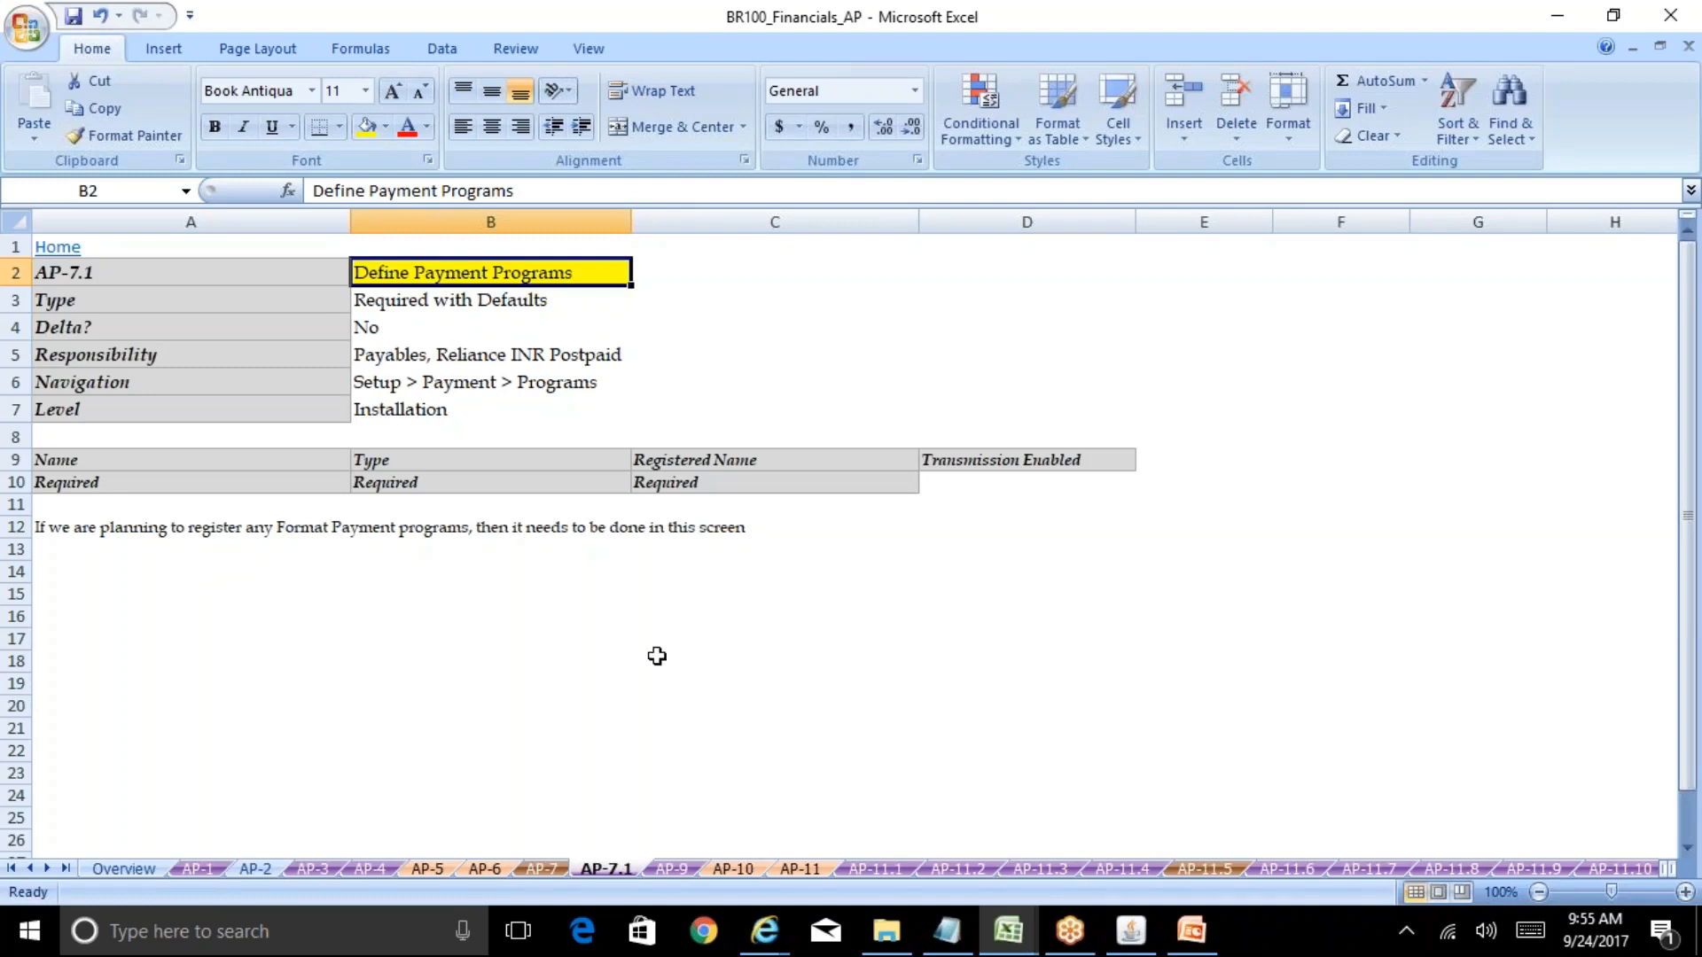
Look through the BR100 setup worksheets AP-9, AP-10, AP-11 and AP-11.1
click(672, 870)
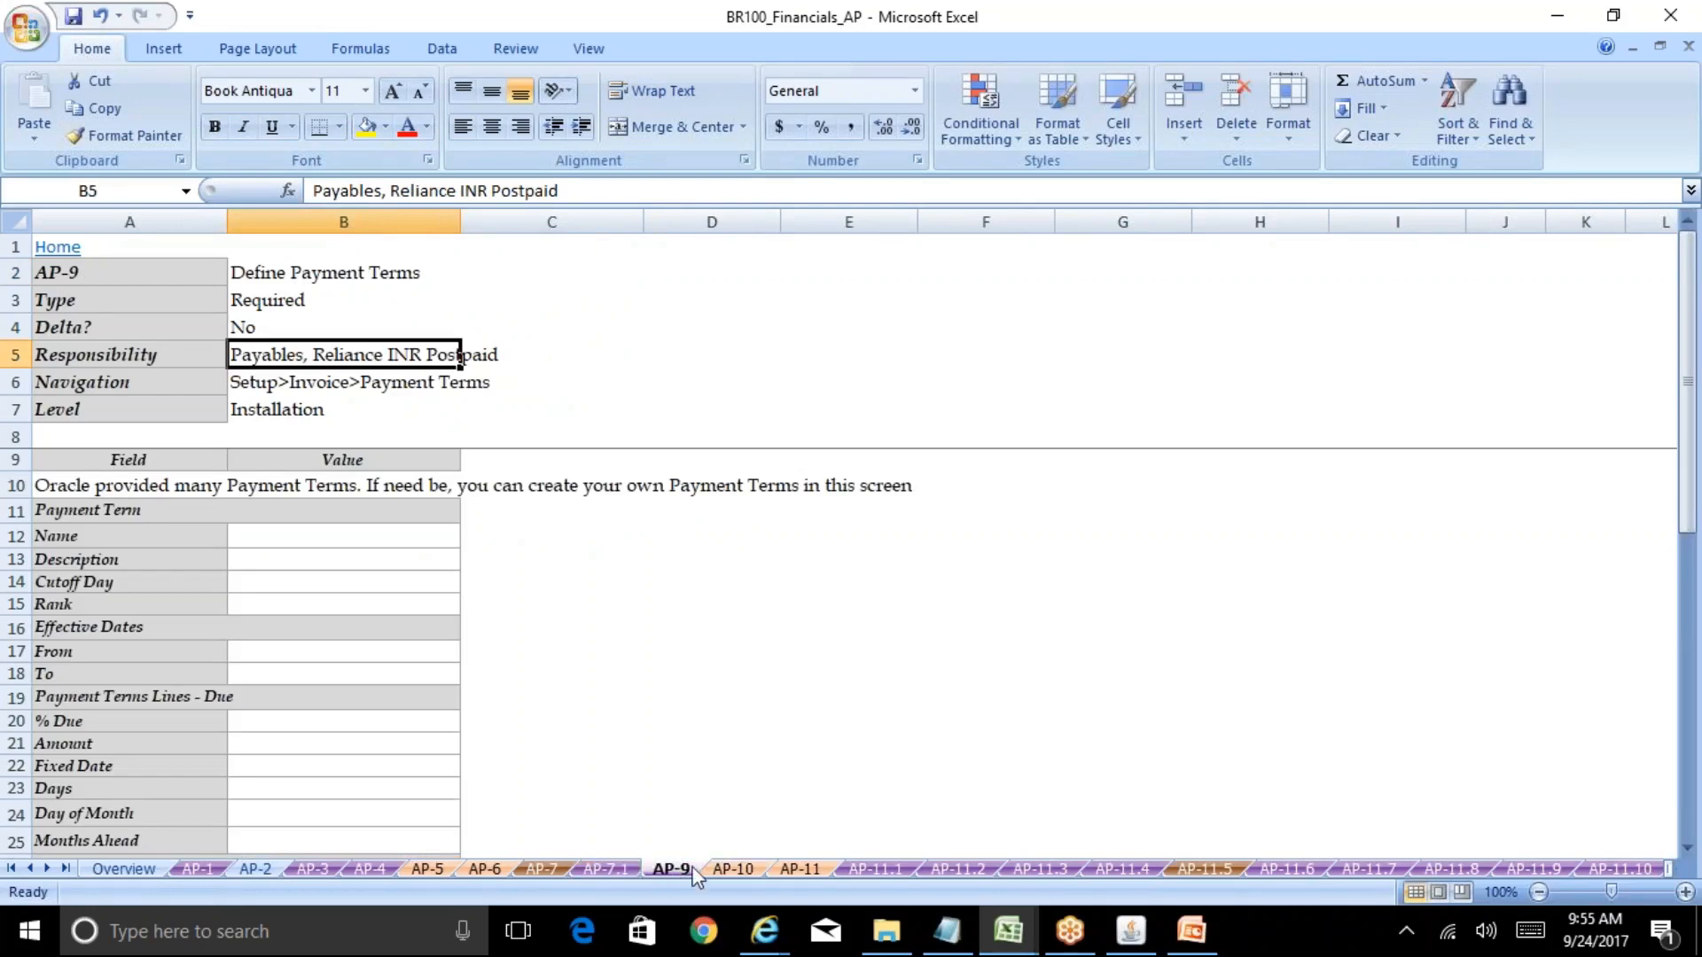
click(726, 869)
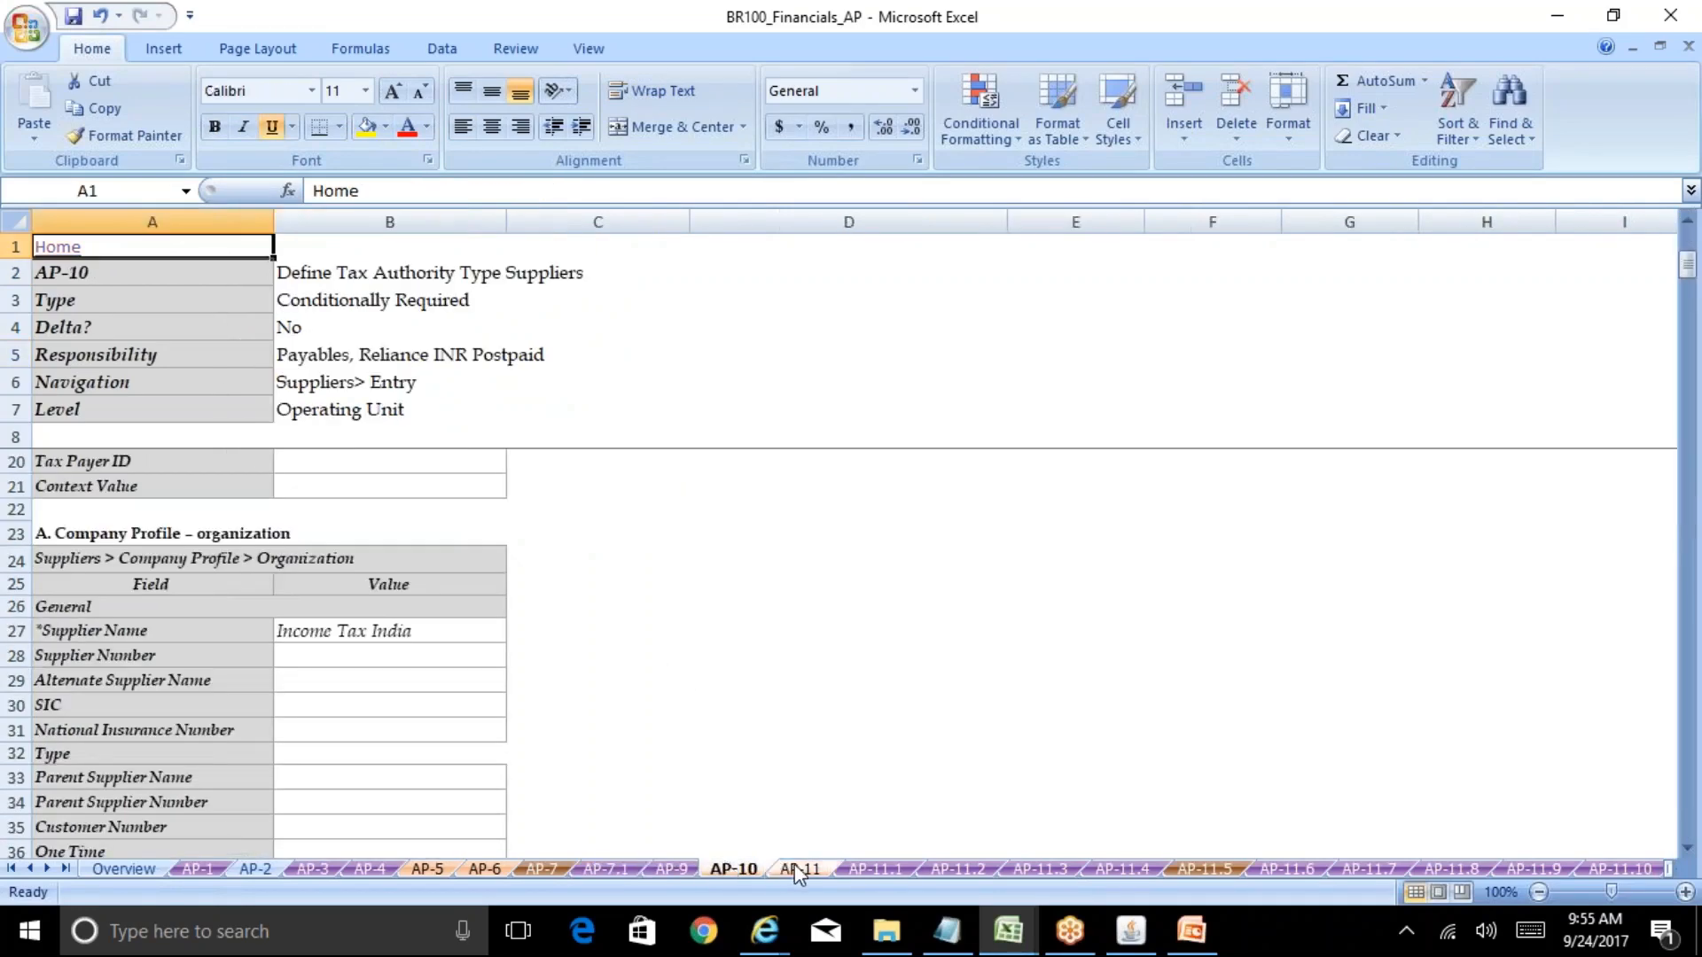
click(800, 869)
click(865, 870)
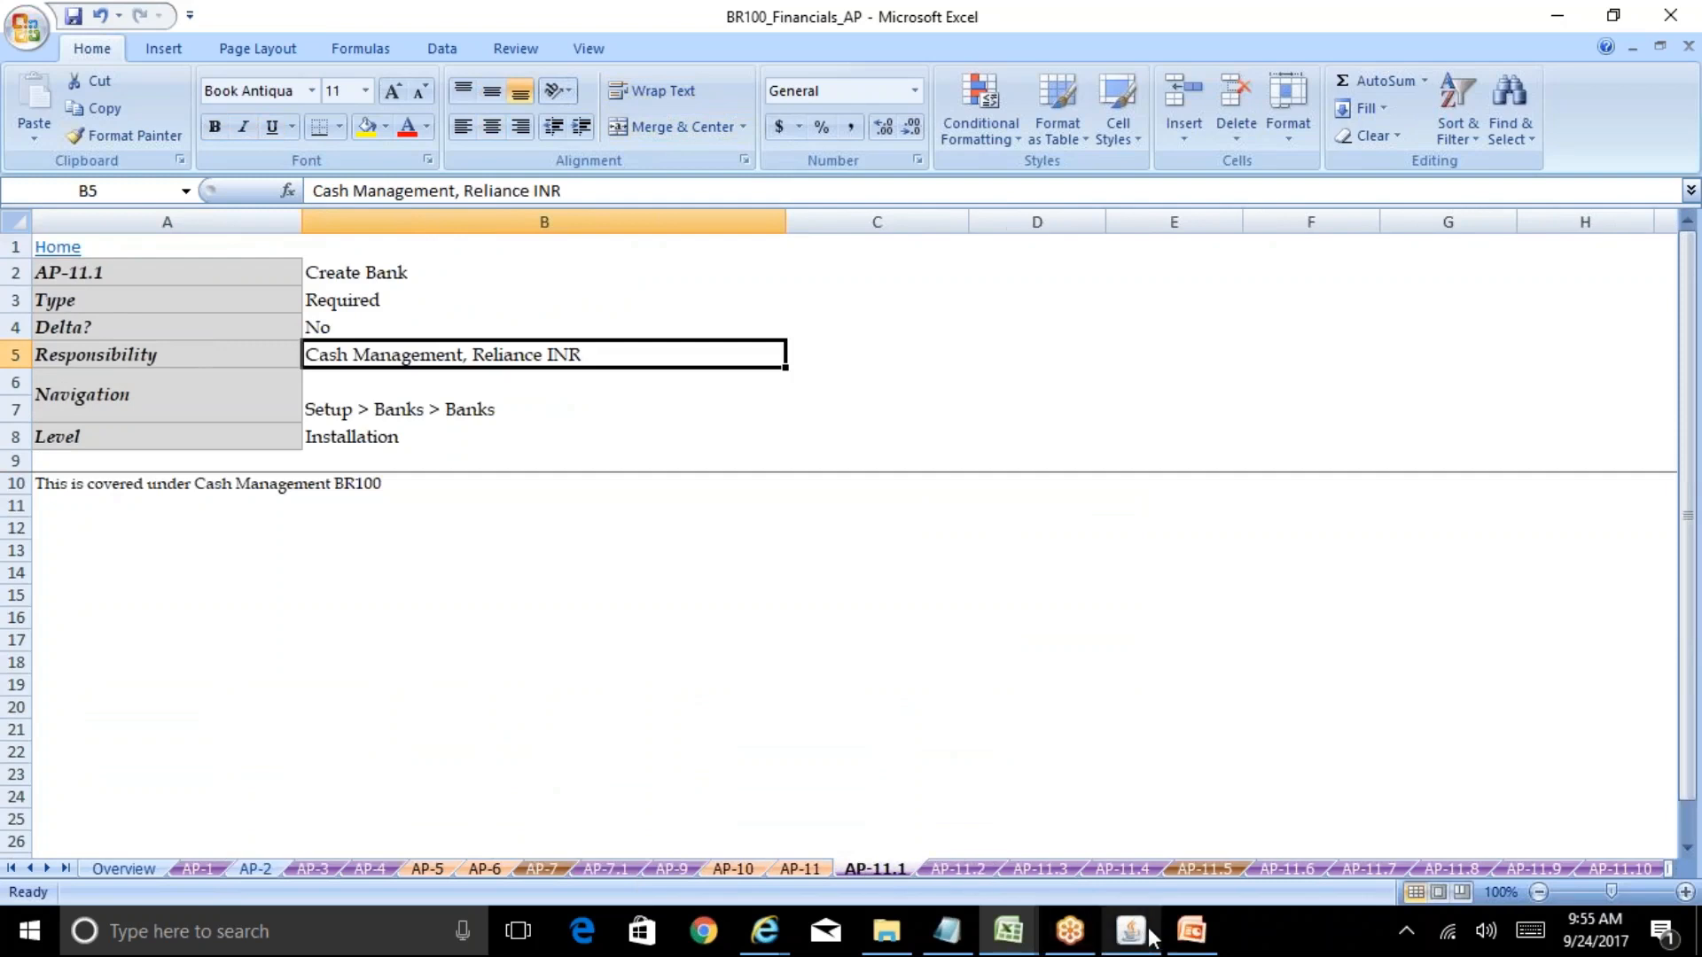
In the R12 Table of Contents workbook, bold Define Financial Options and Define Payables Options under Oracle Accounts Payables
mouse_move(1035, 940)
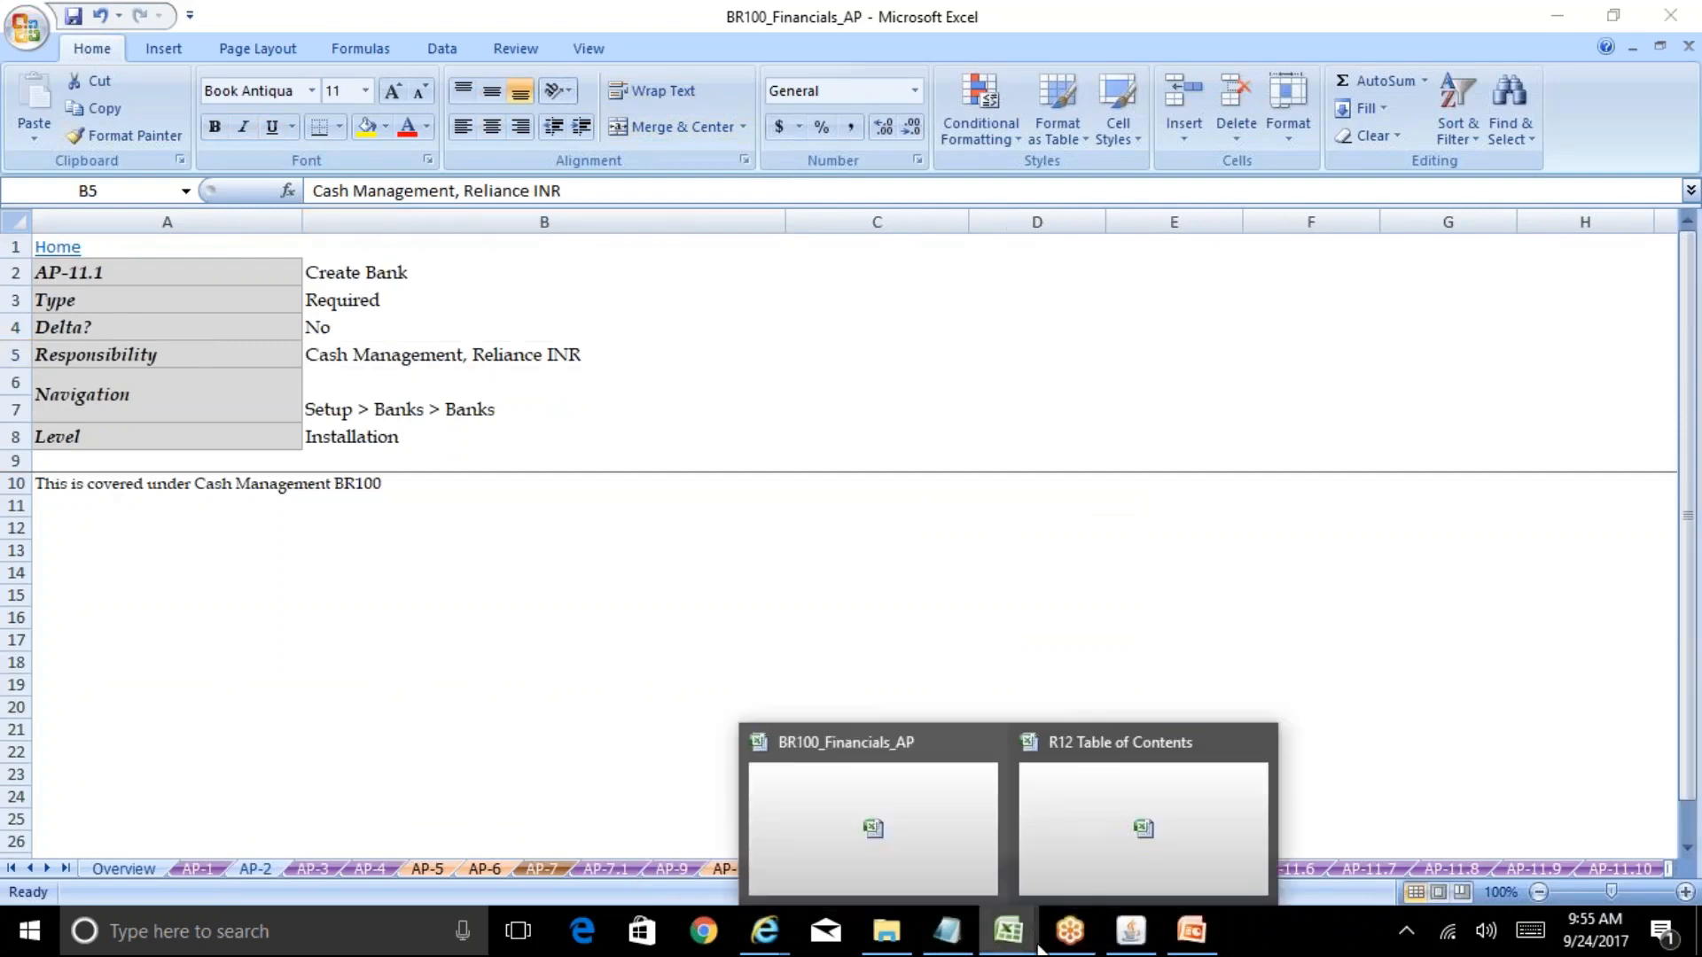
click(1086, 869)
click(182, 869)
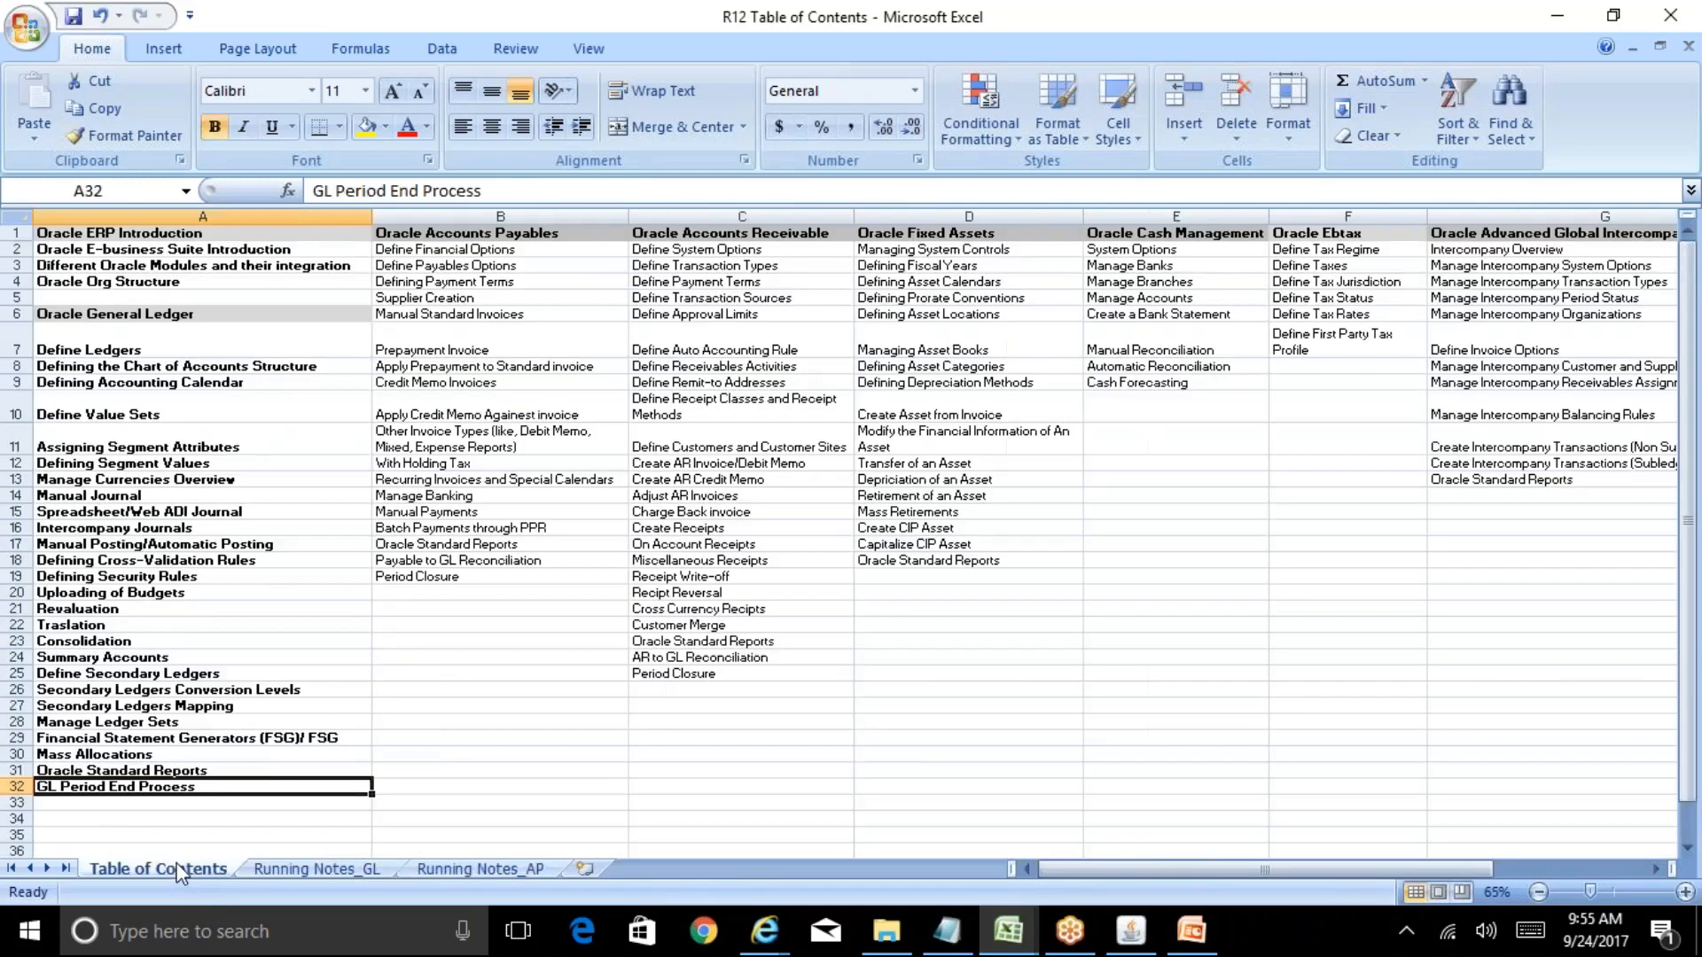
click(523, 249)
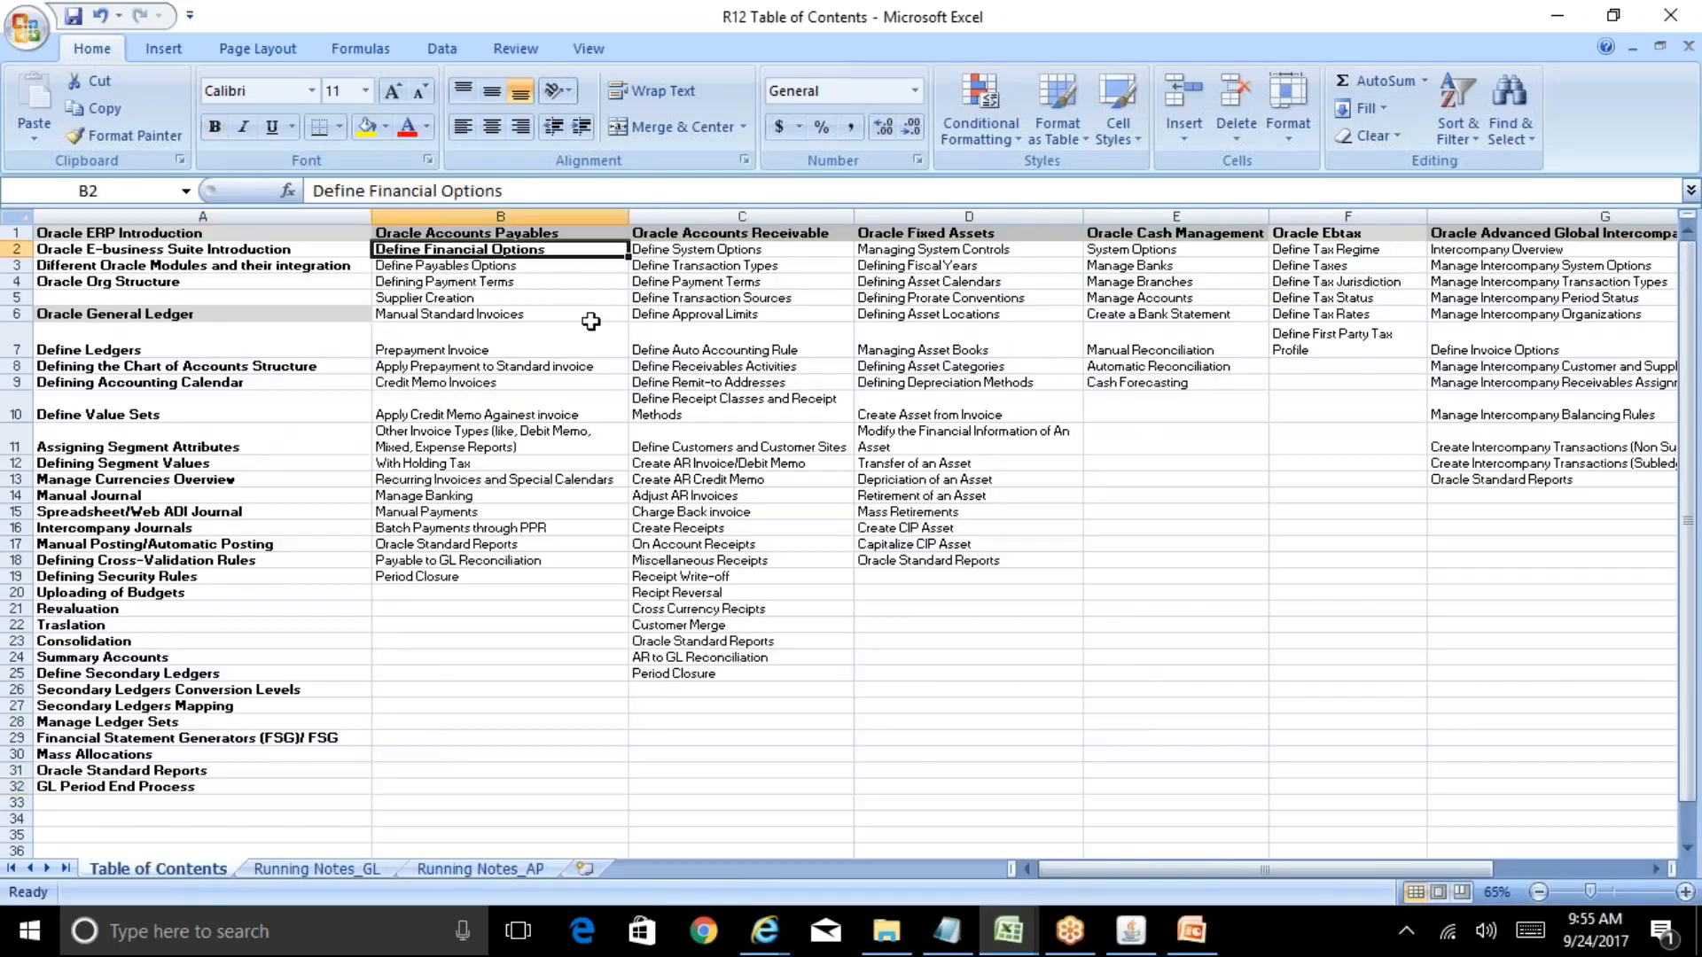
key(Down)
key(ctrl+b)
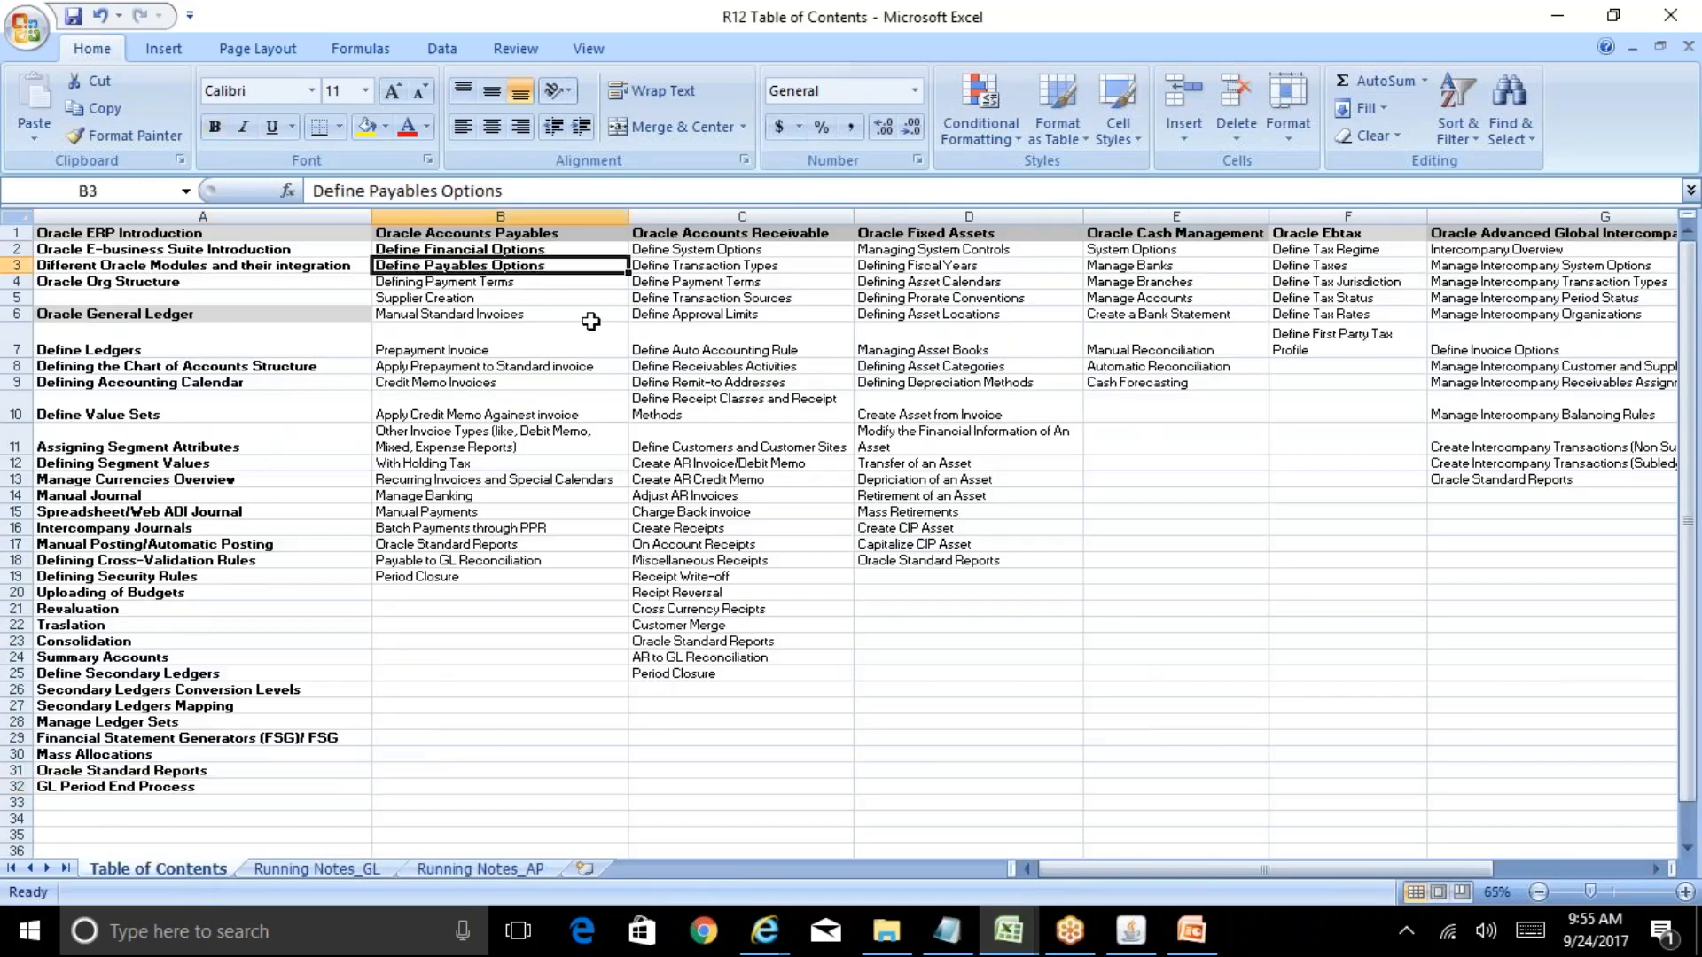
key(Down)
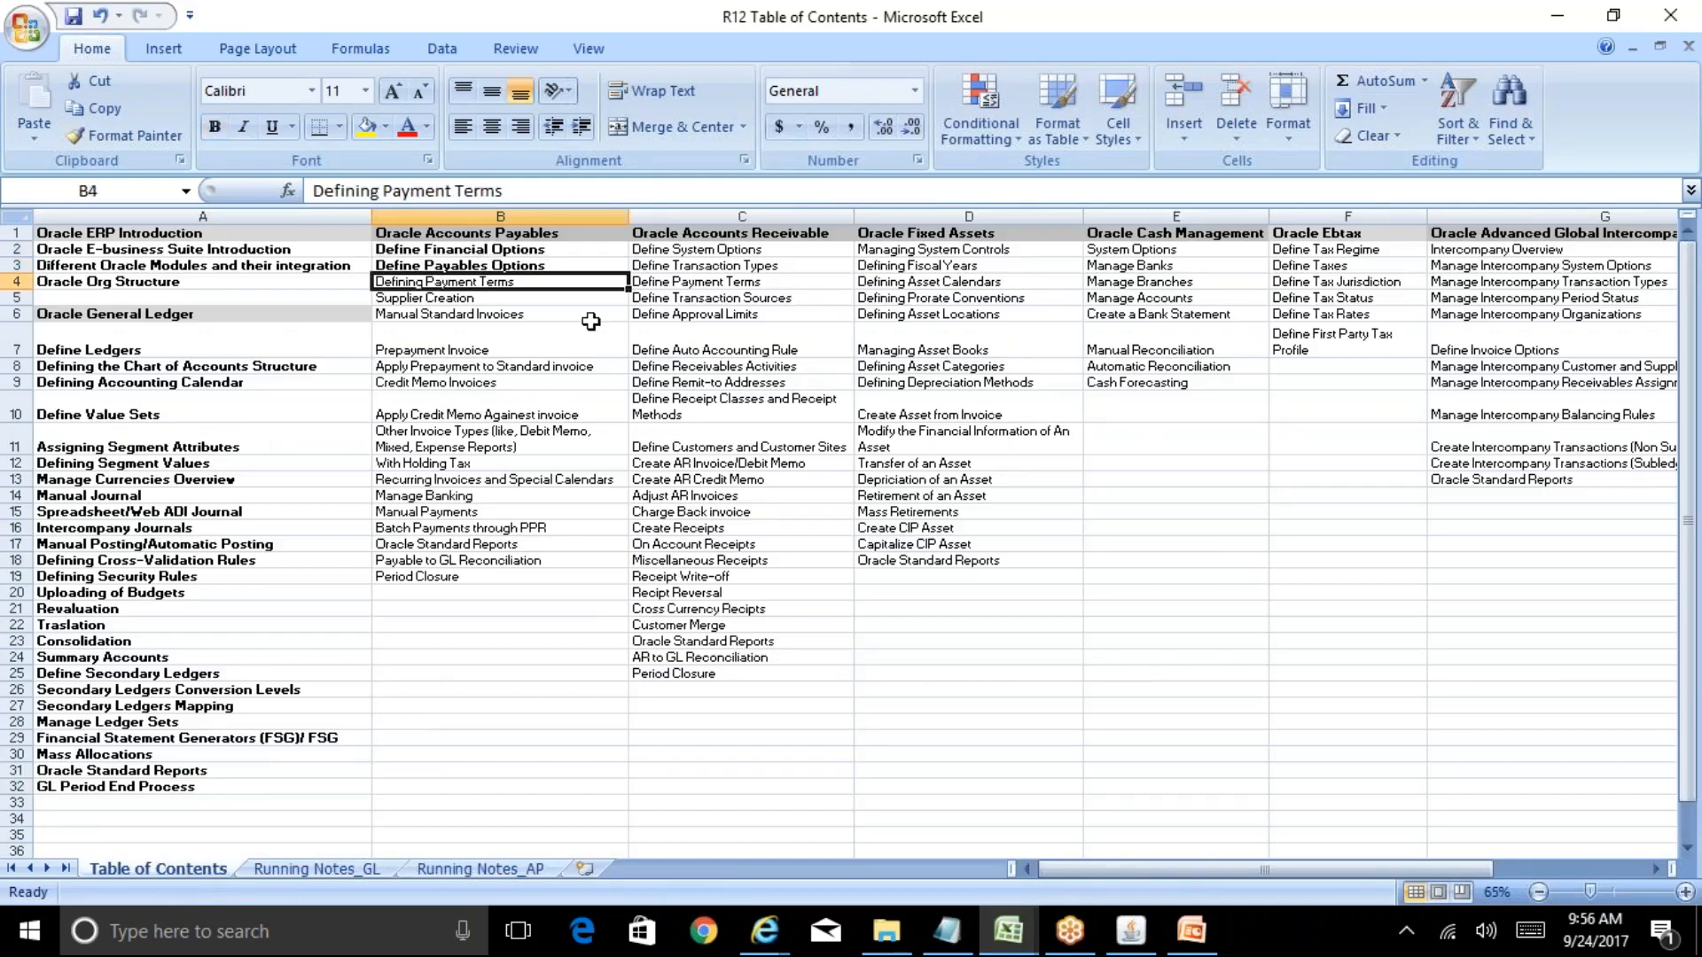
Switch to Oracle Applications, close the Payables Options form and open Payment Terms by finding the function with %term%
click(1131, 930)
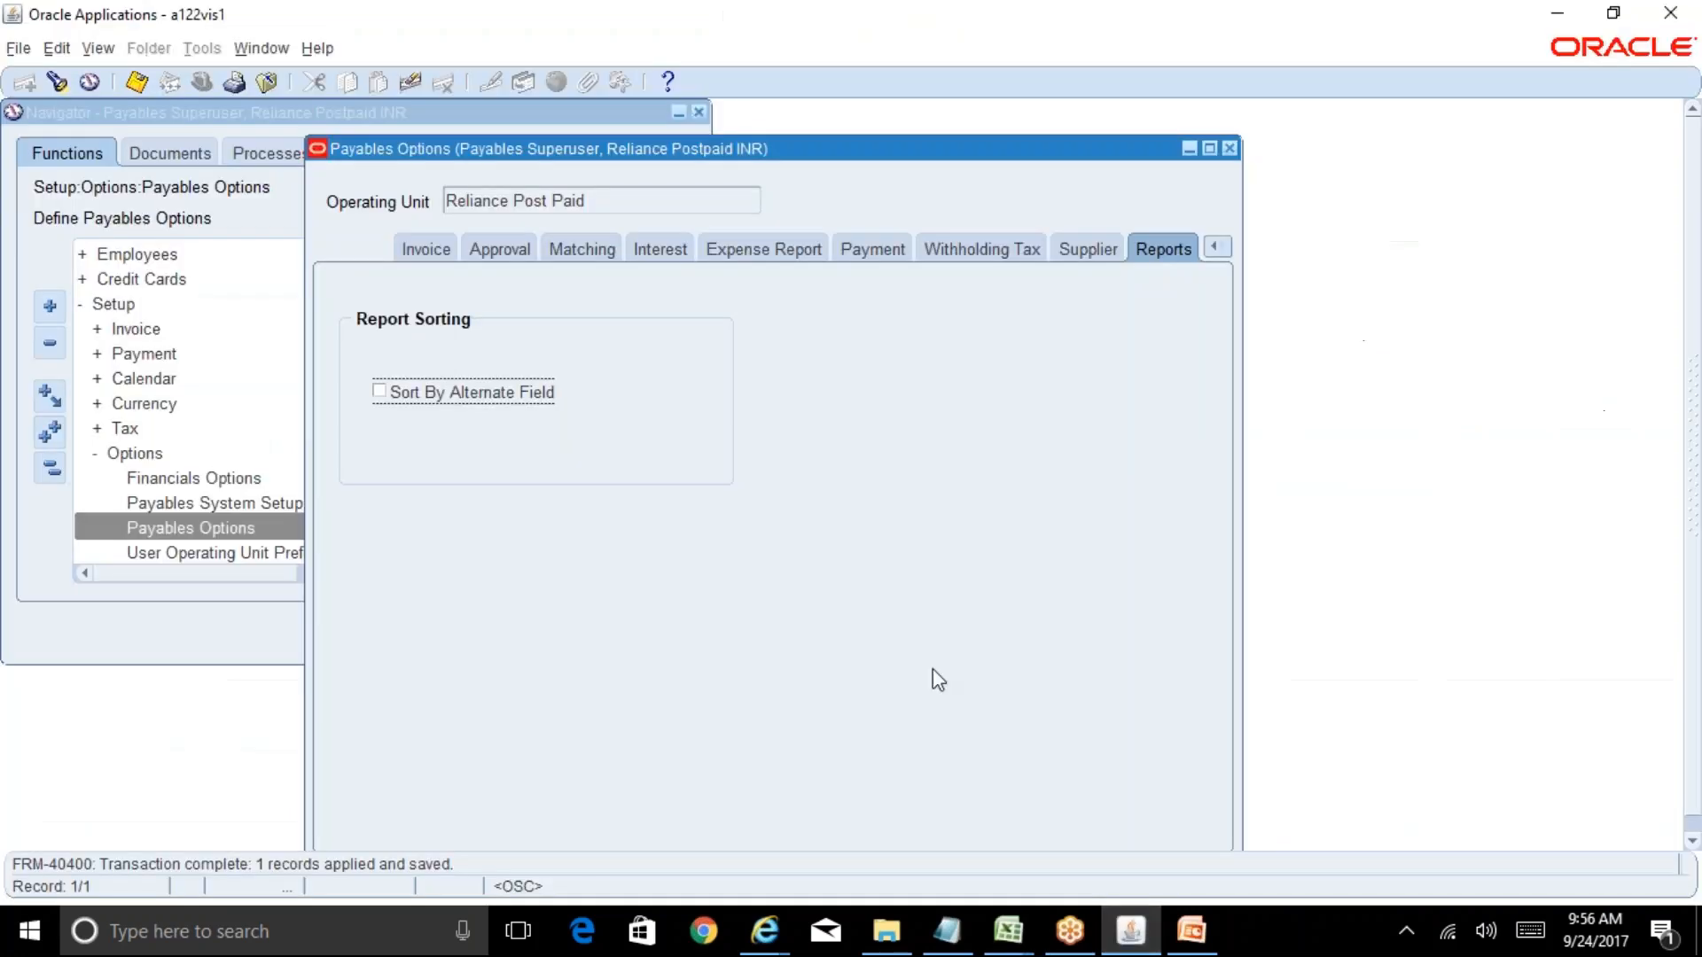
click(1231, 147)
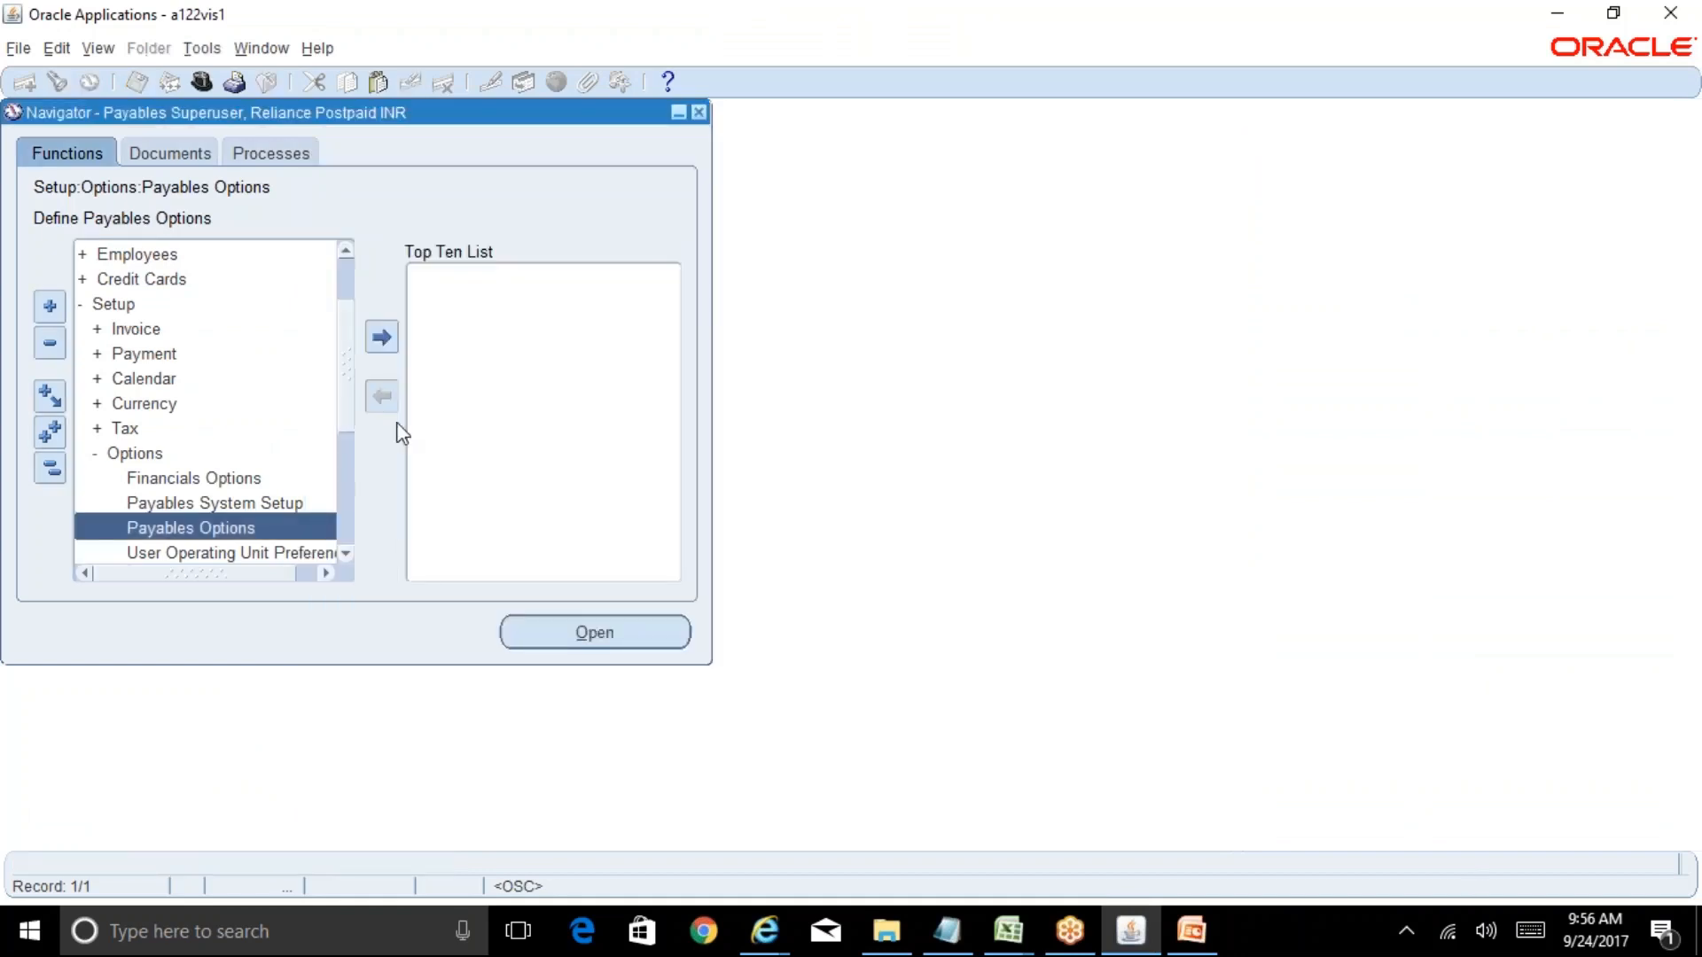
key(ctrl+f)
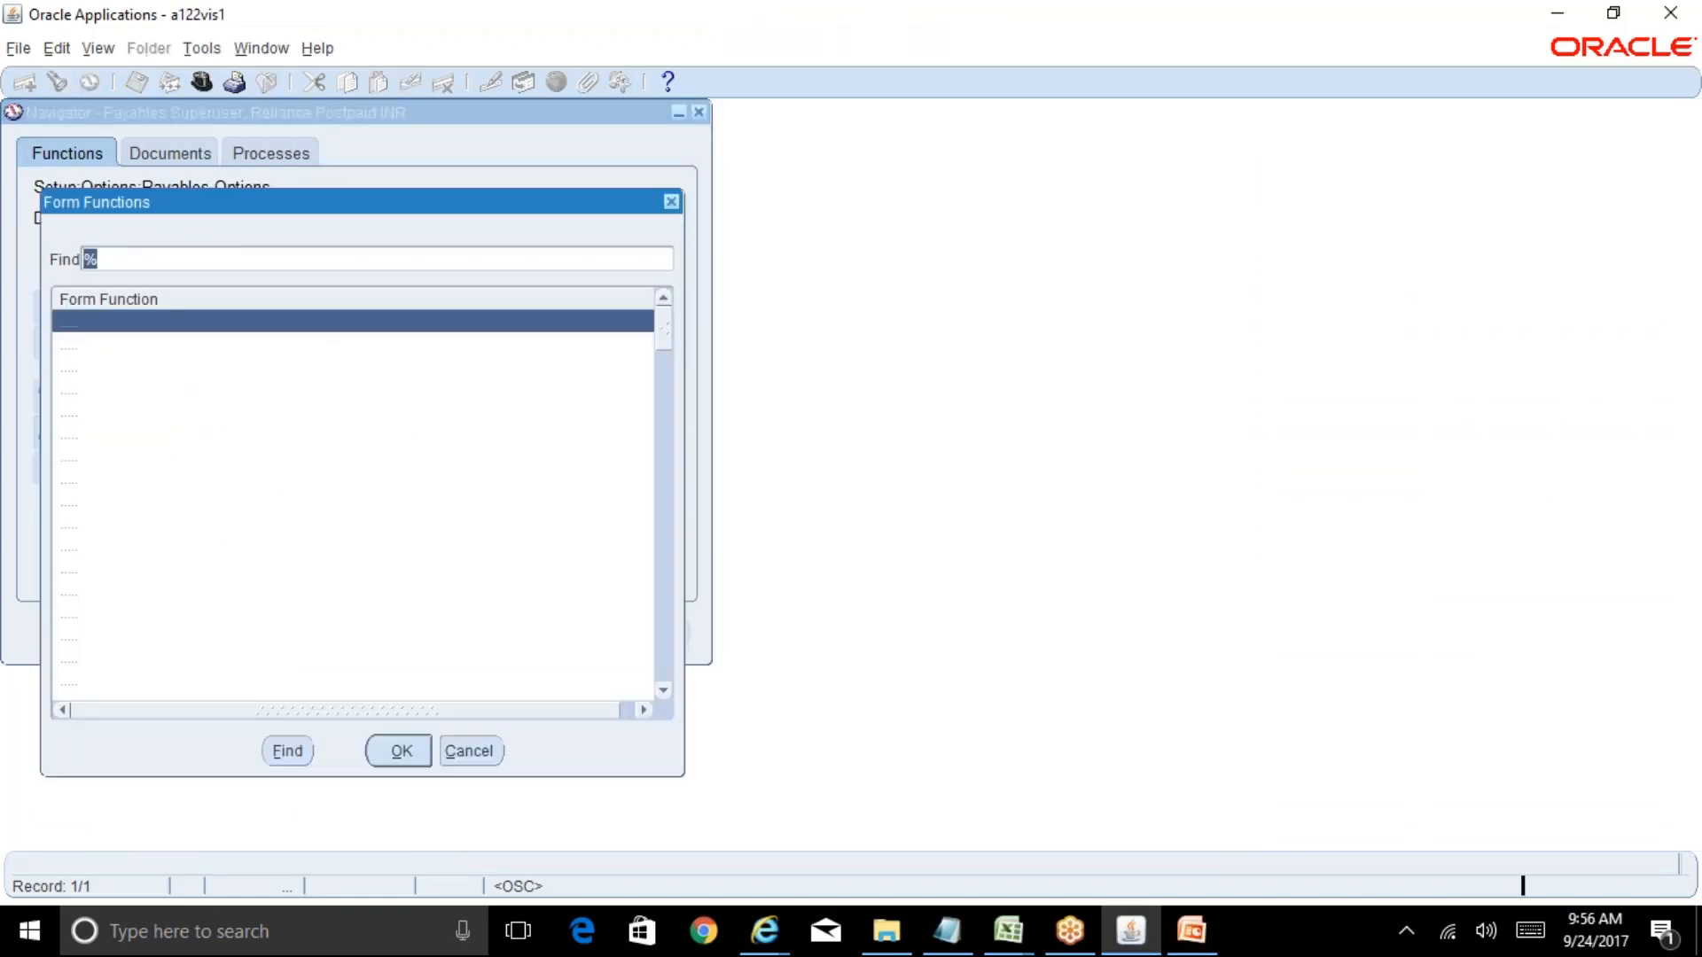
text(ter)
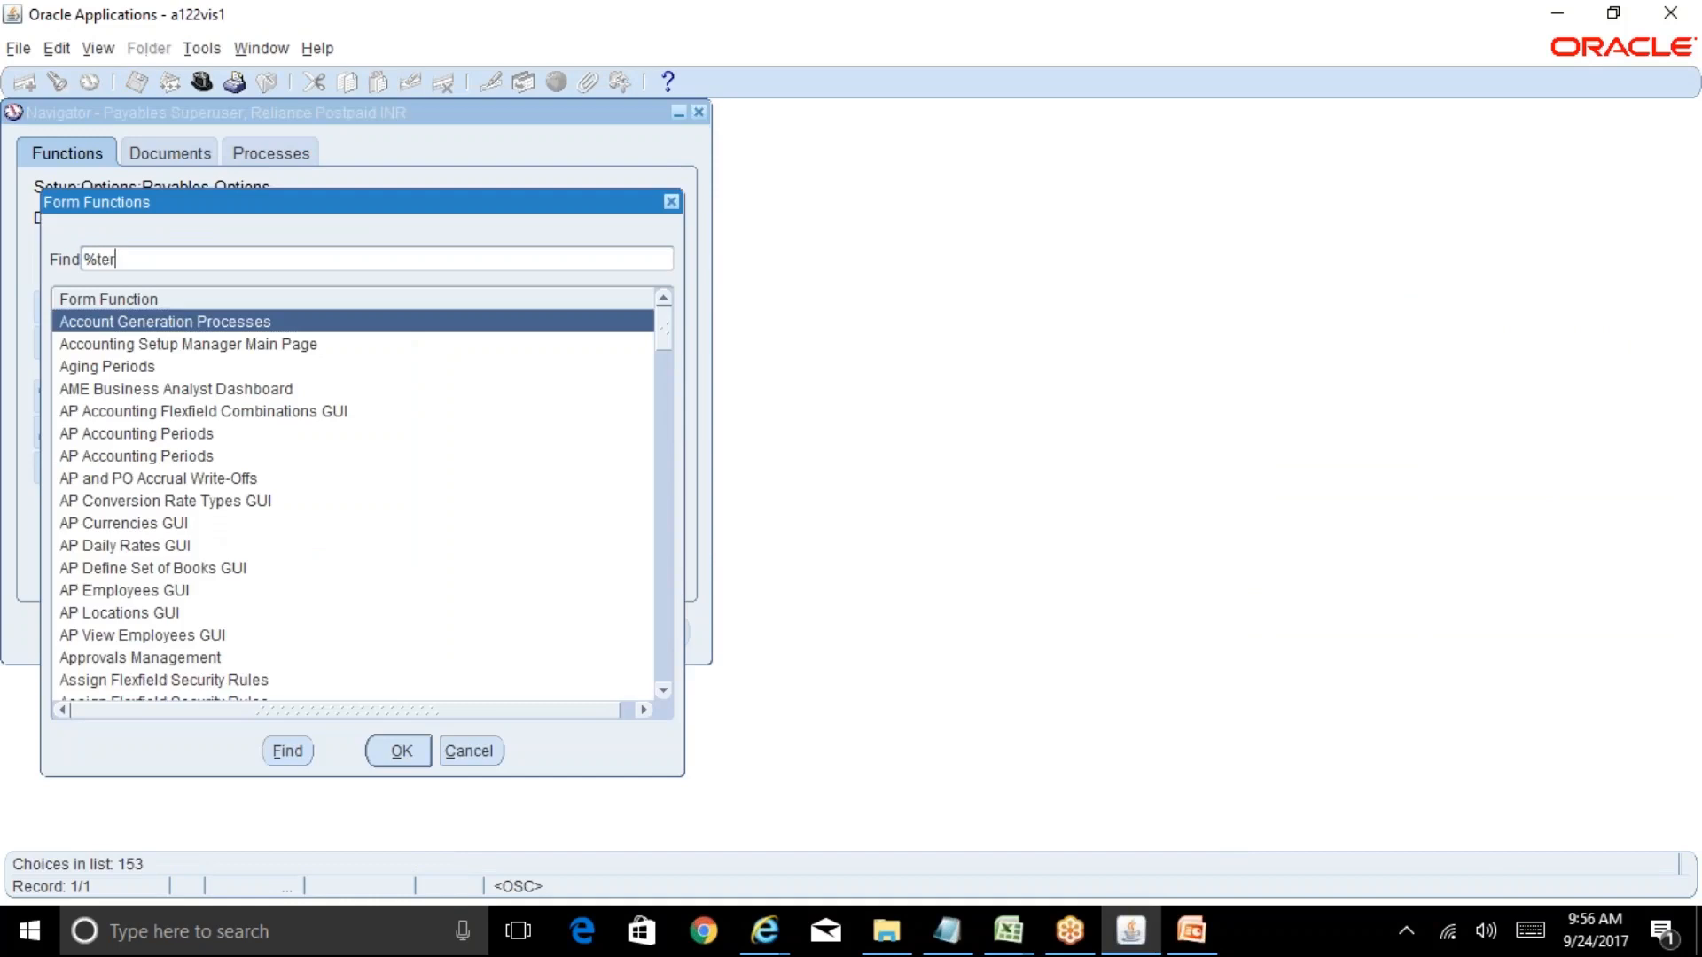
text(m%)
key(Tab)
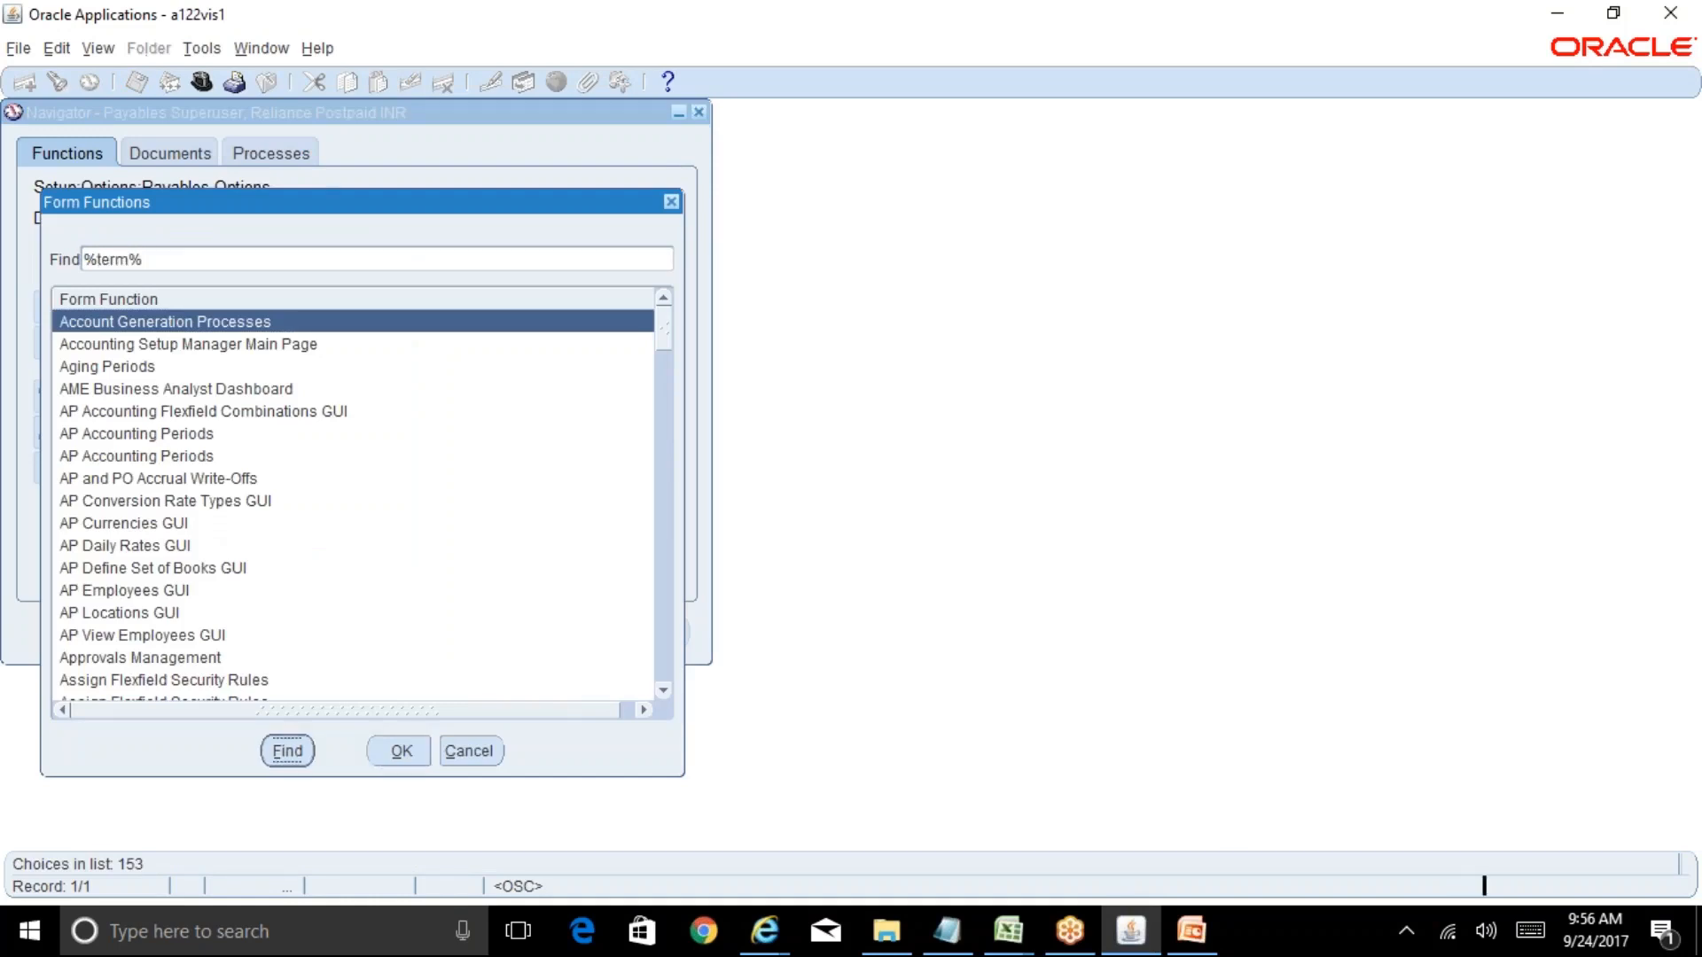
key(Return)
Query all payment terms without criteria, browse through the first records, and close the Payment Terms form
key(F11)
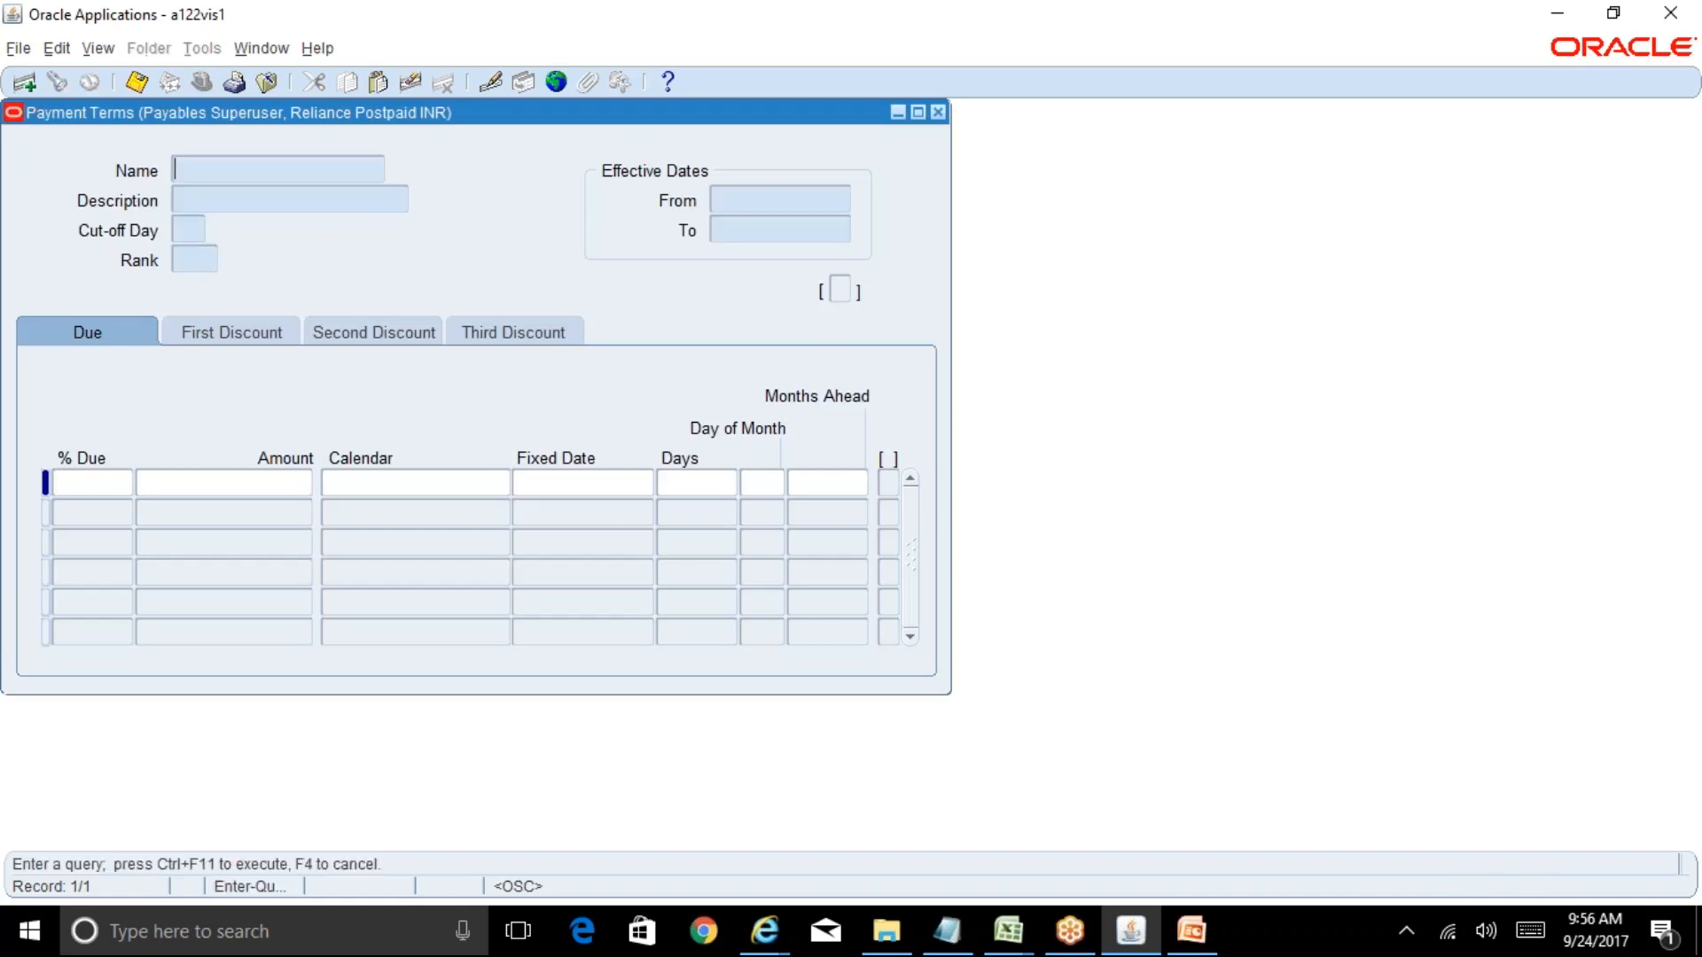
key(ctrl+F11)
key(Down)
key(Down)
key(Down)
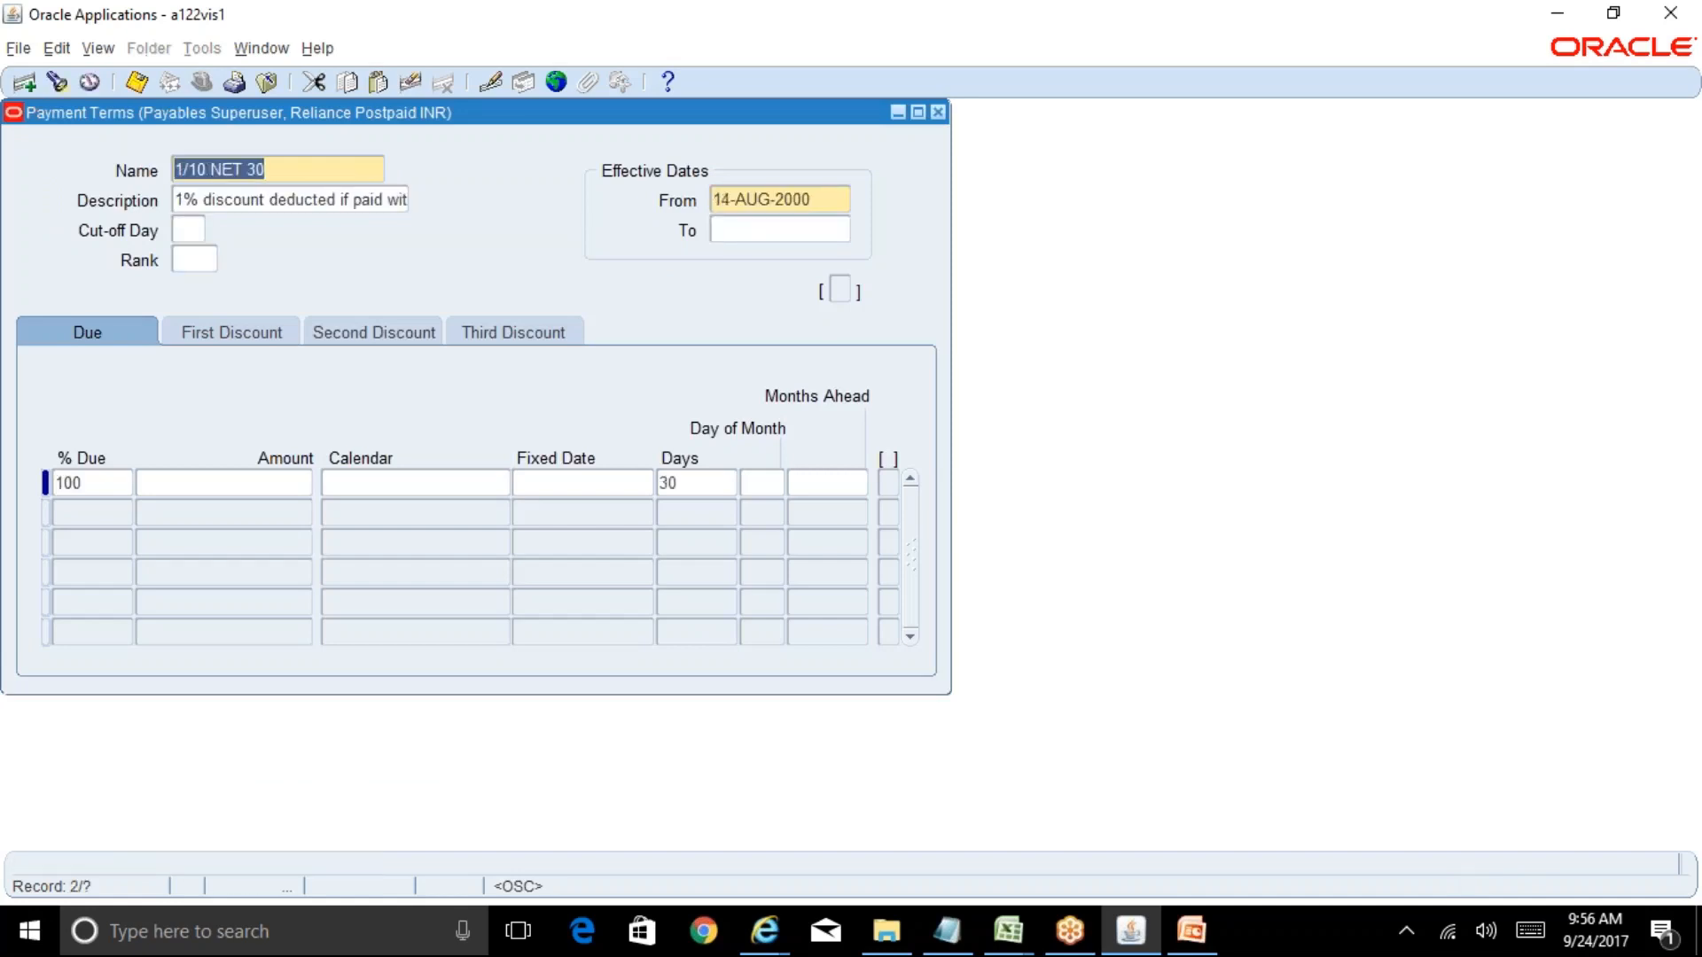
key(Down)
key(Down)
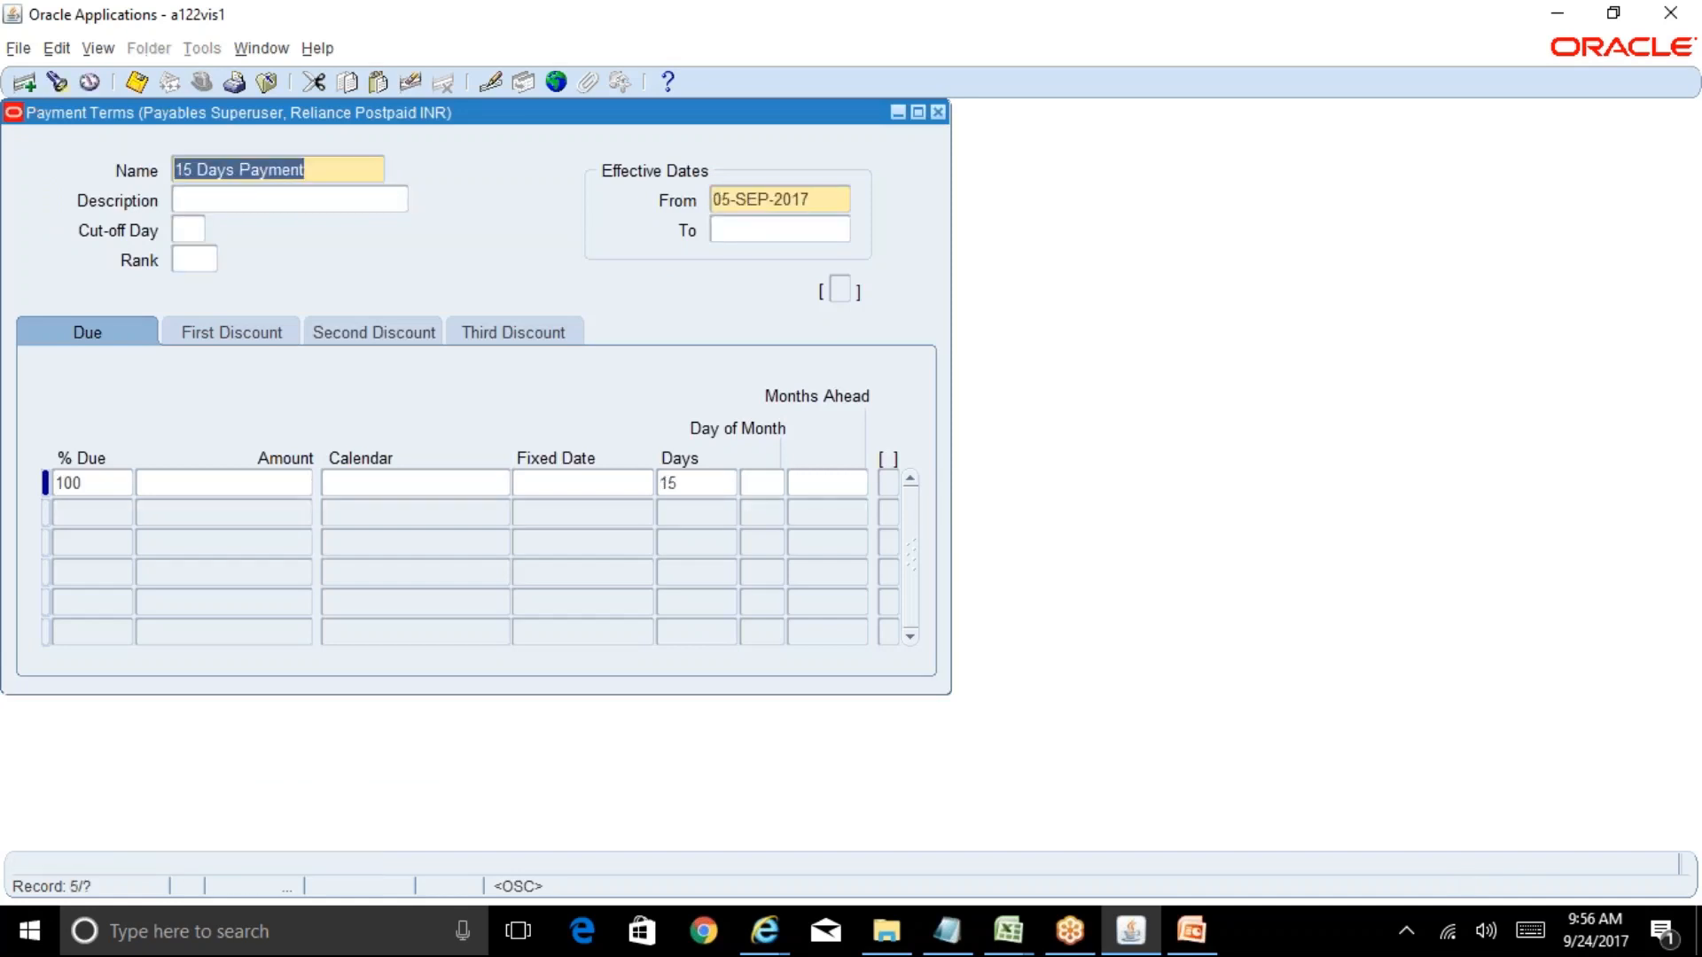
key(Down)
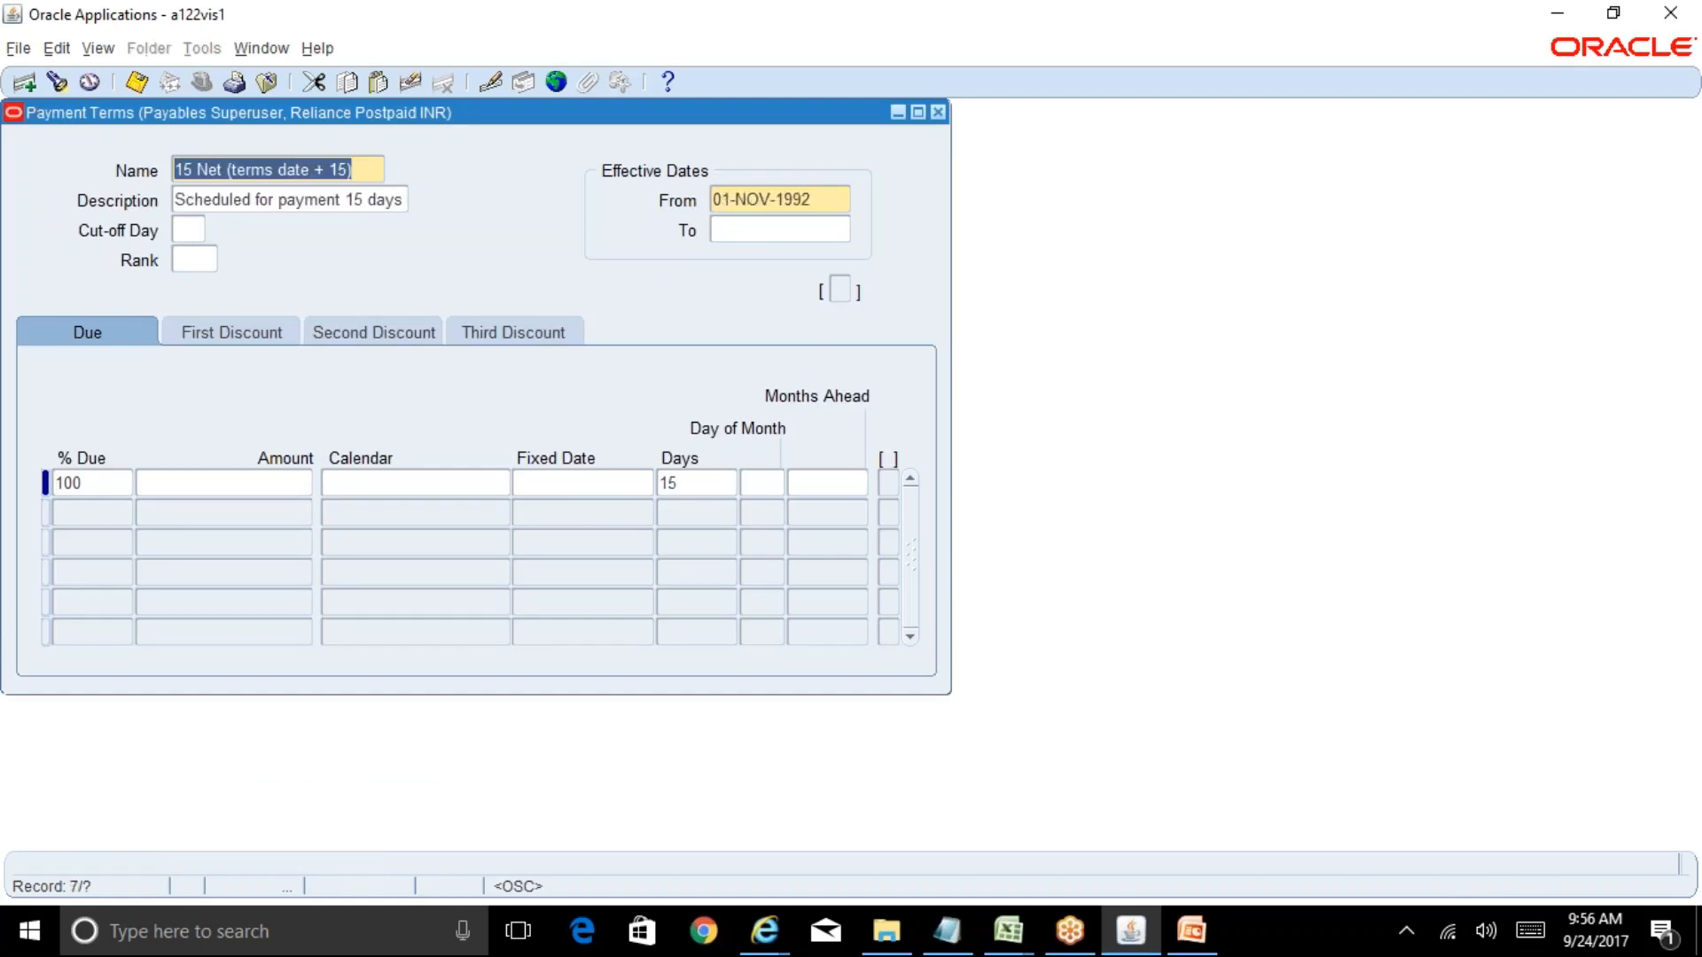
key(Down)
key(Down)
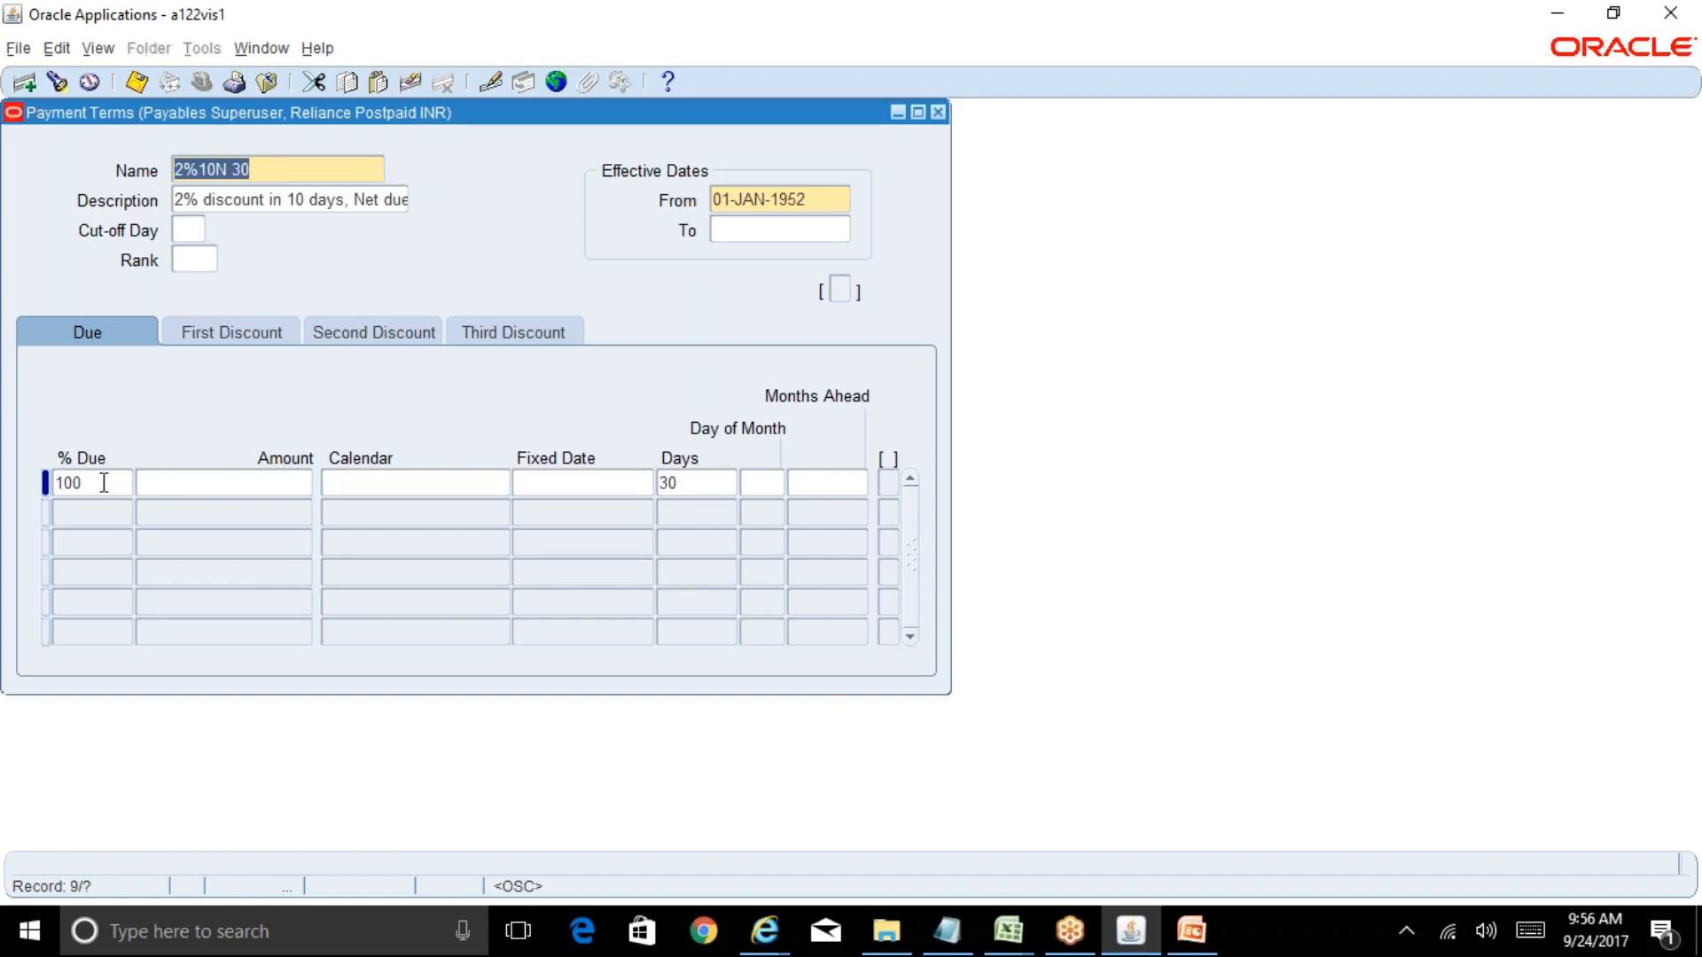
key(Down)
key(Down)
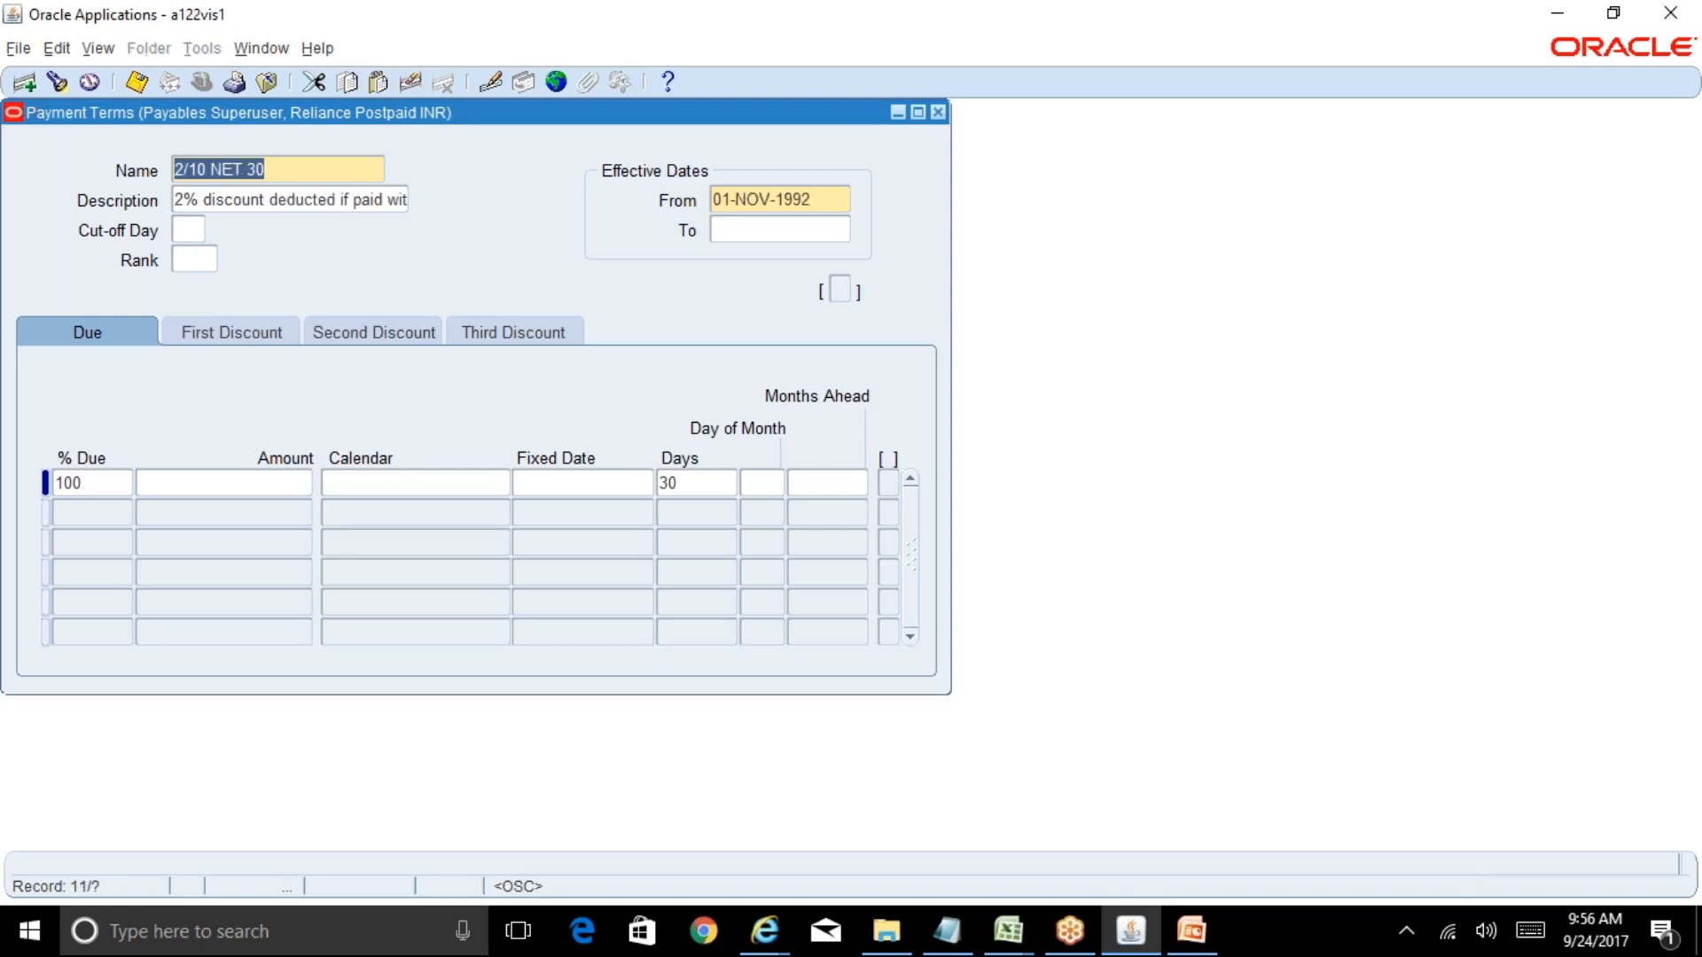
click(938, 112)
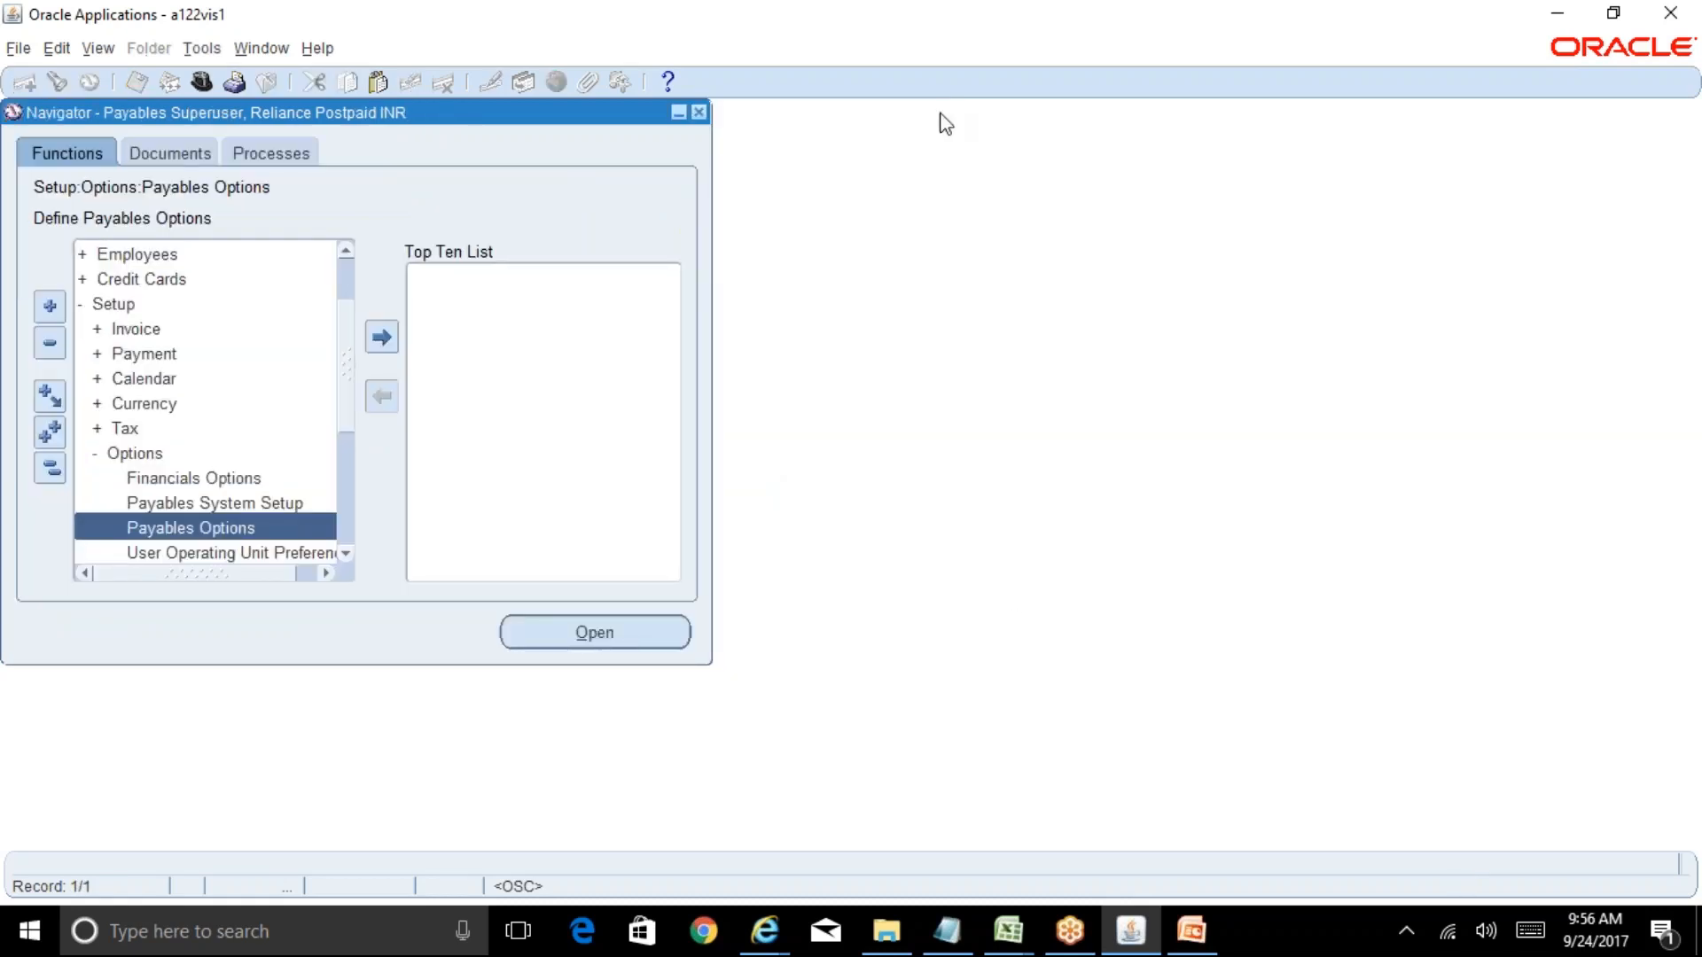
Switch back to the R12 Table of Contents workbook and bold Defining Payment Terms in the Oracle Accounts Payables column
mouse_move(1018, 914)
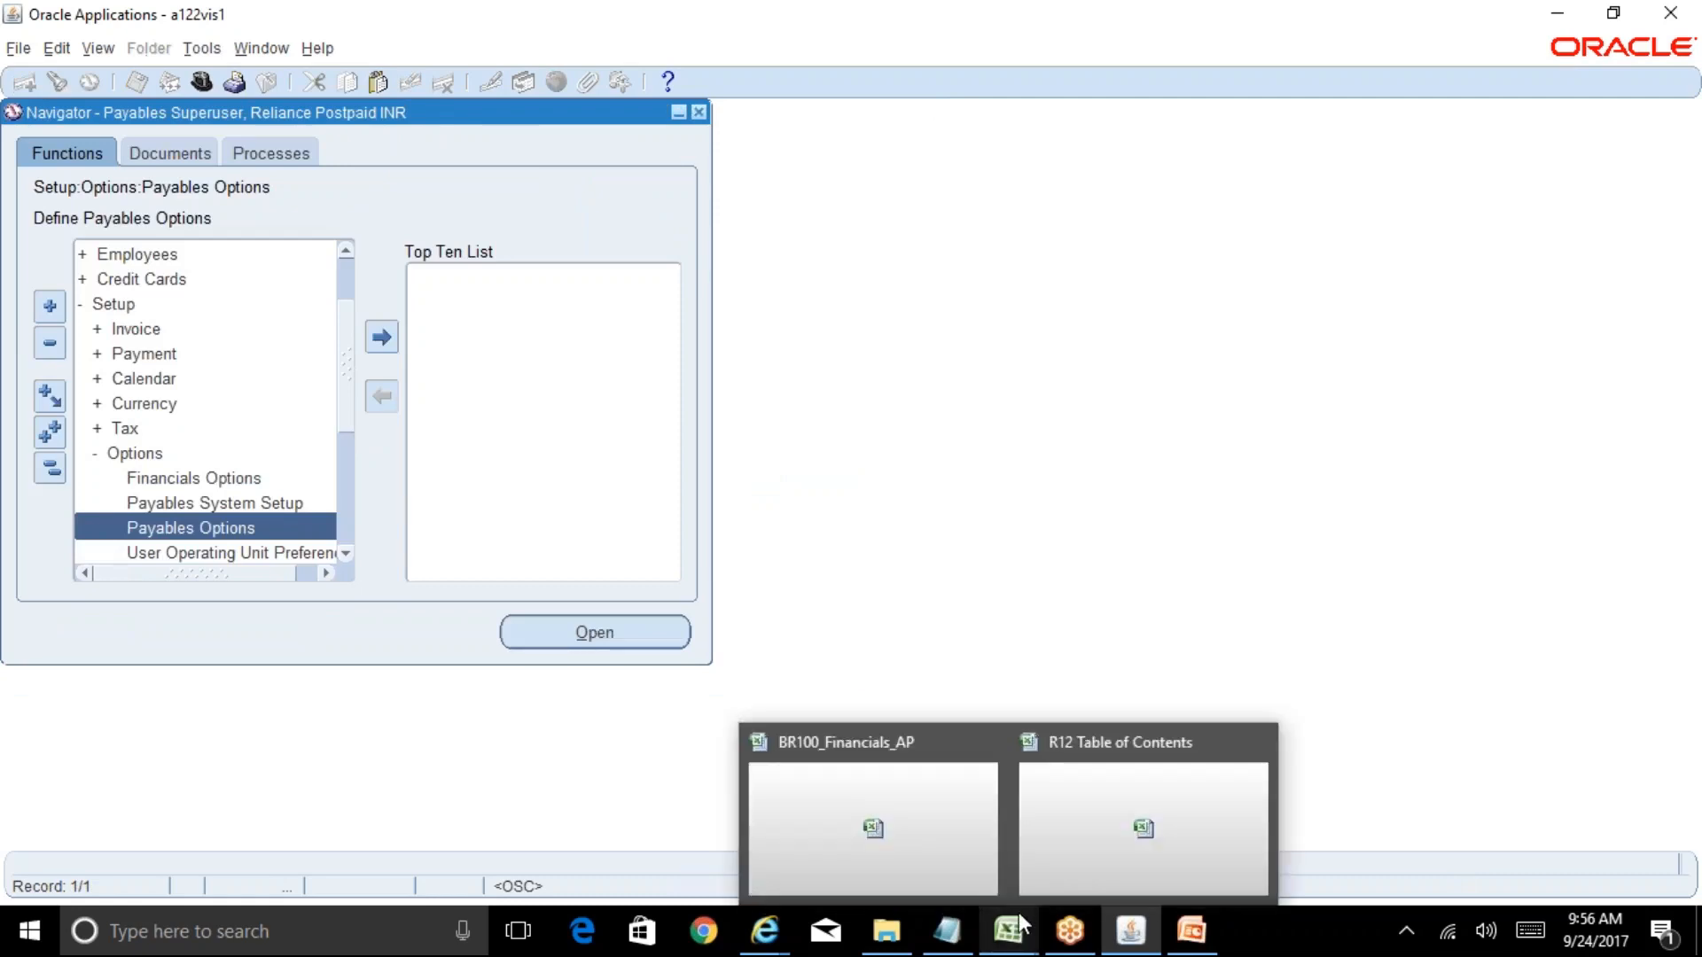
click(925, 853)
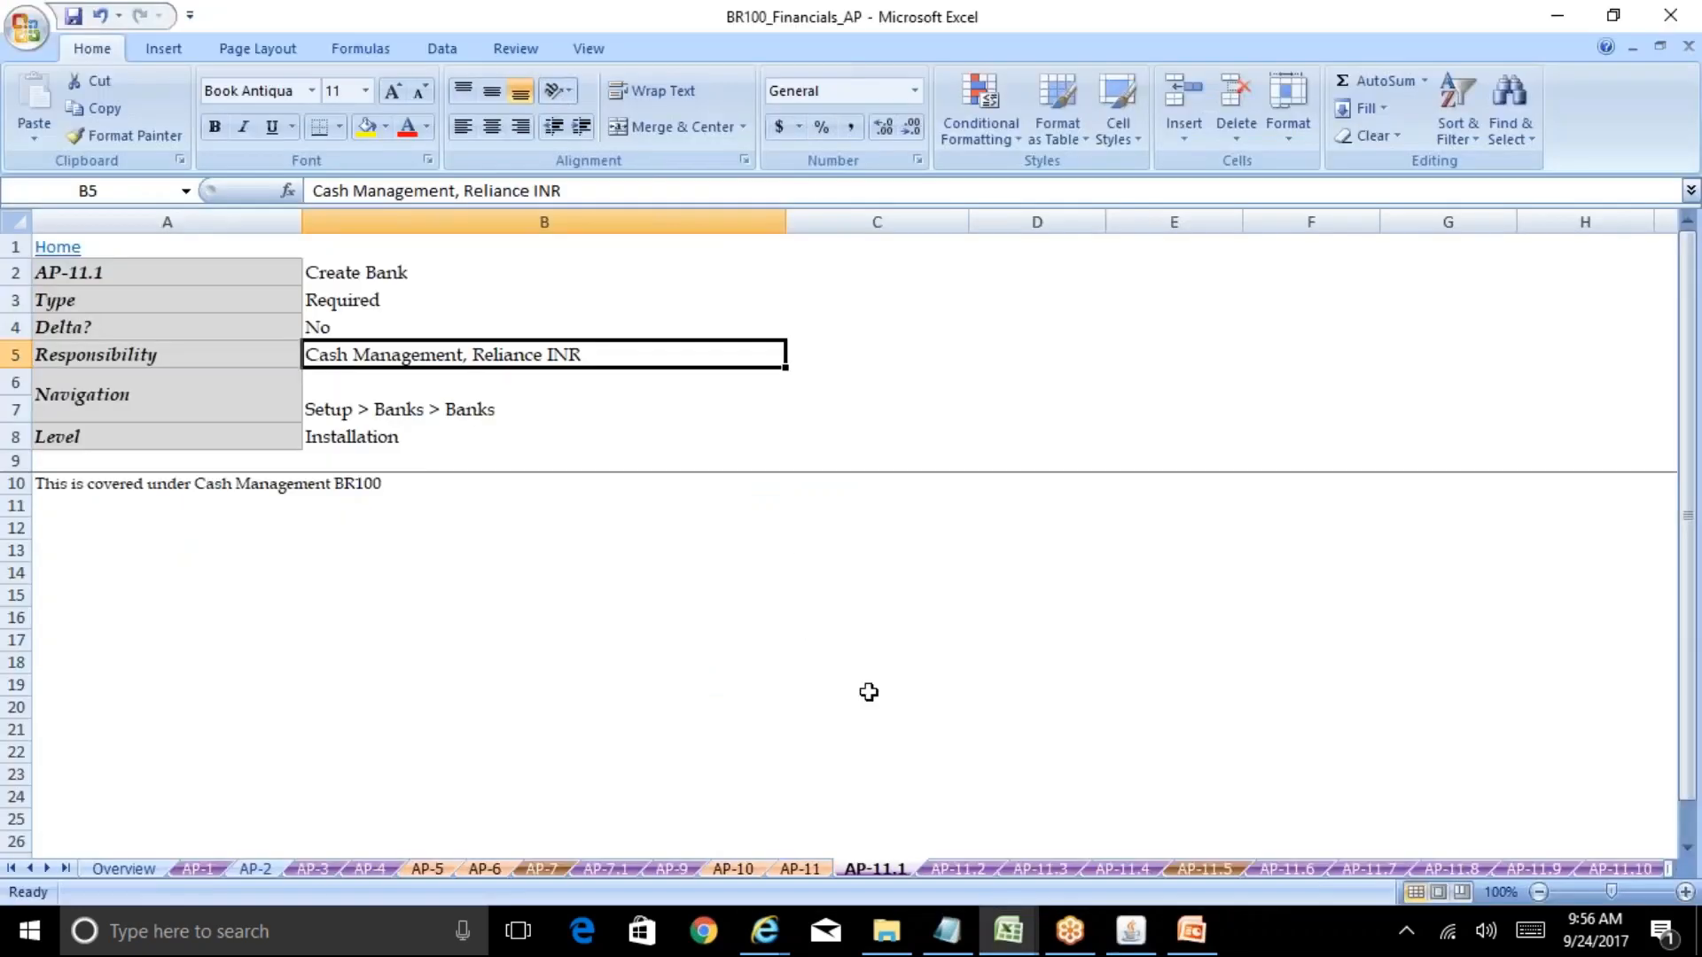
mouse_move(1013, 926)
click(1084, 850)
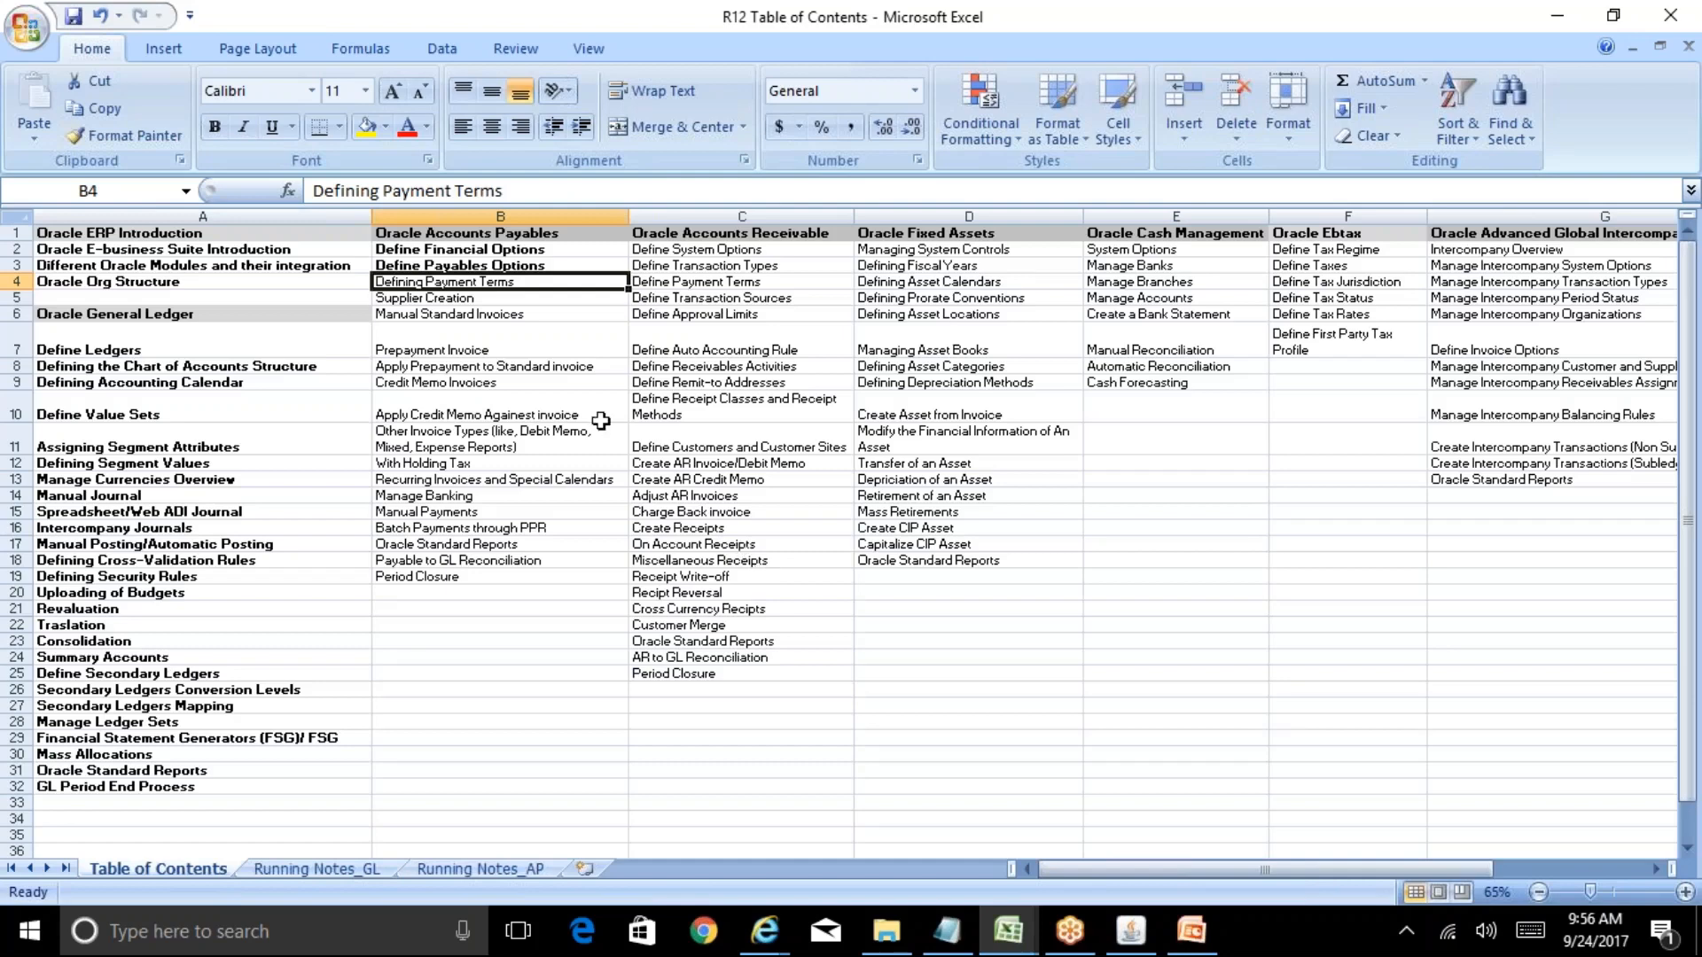
key(ctrl+b)
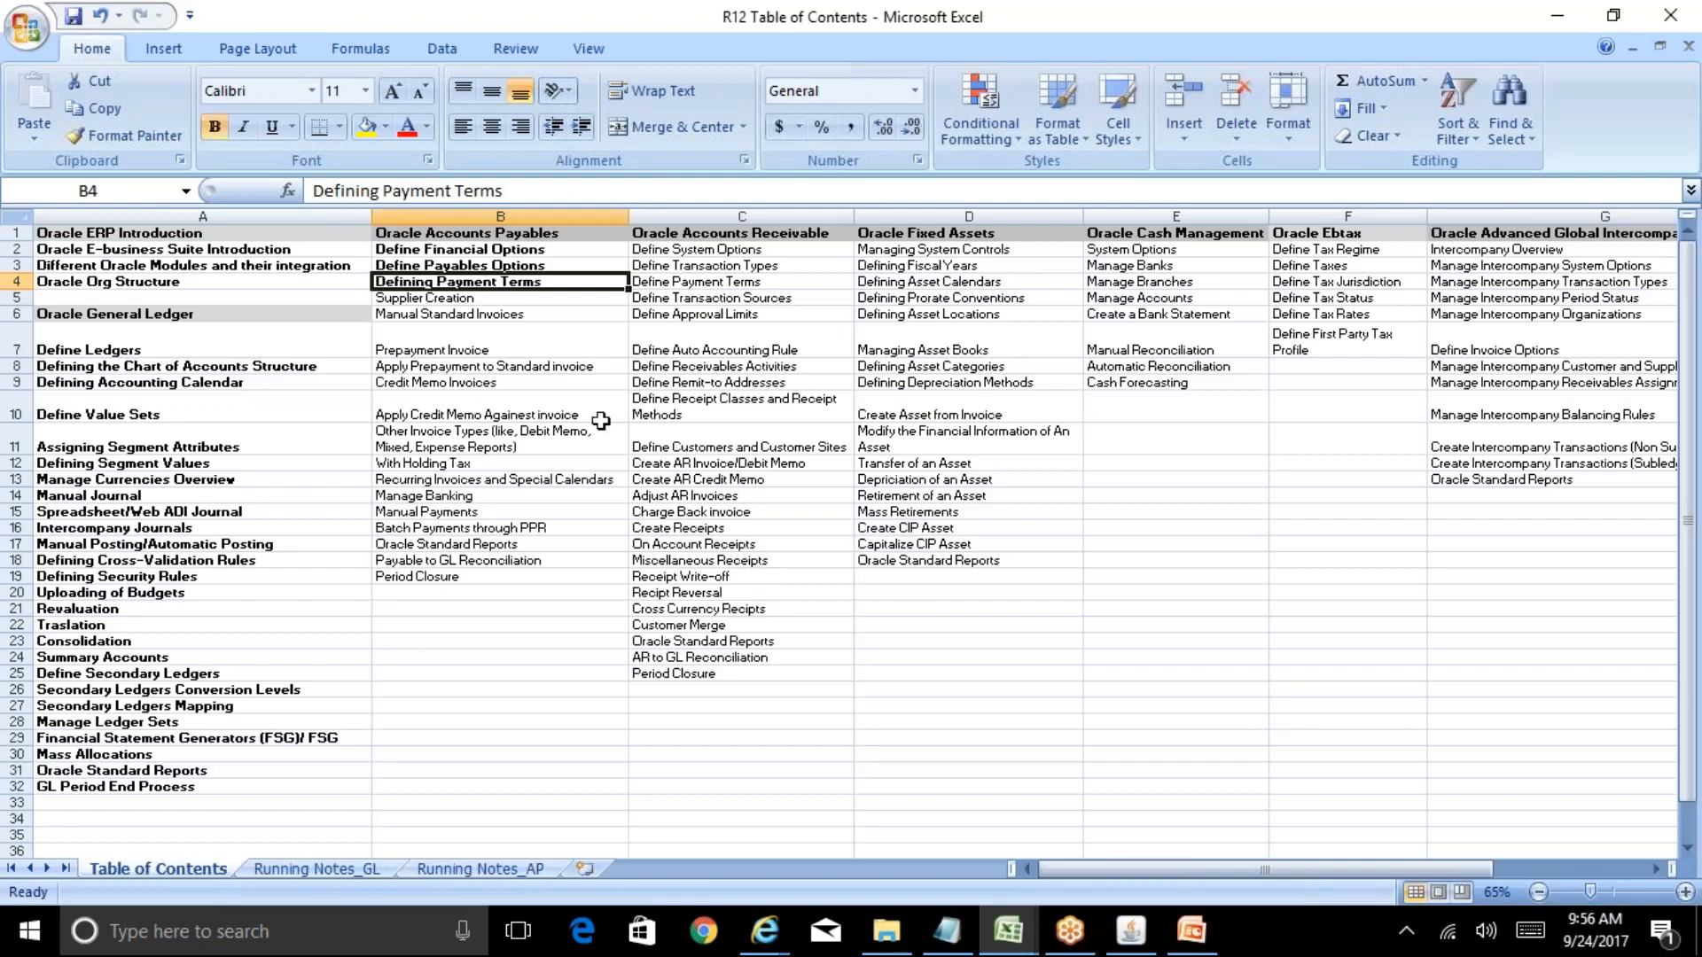
key(Down)
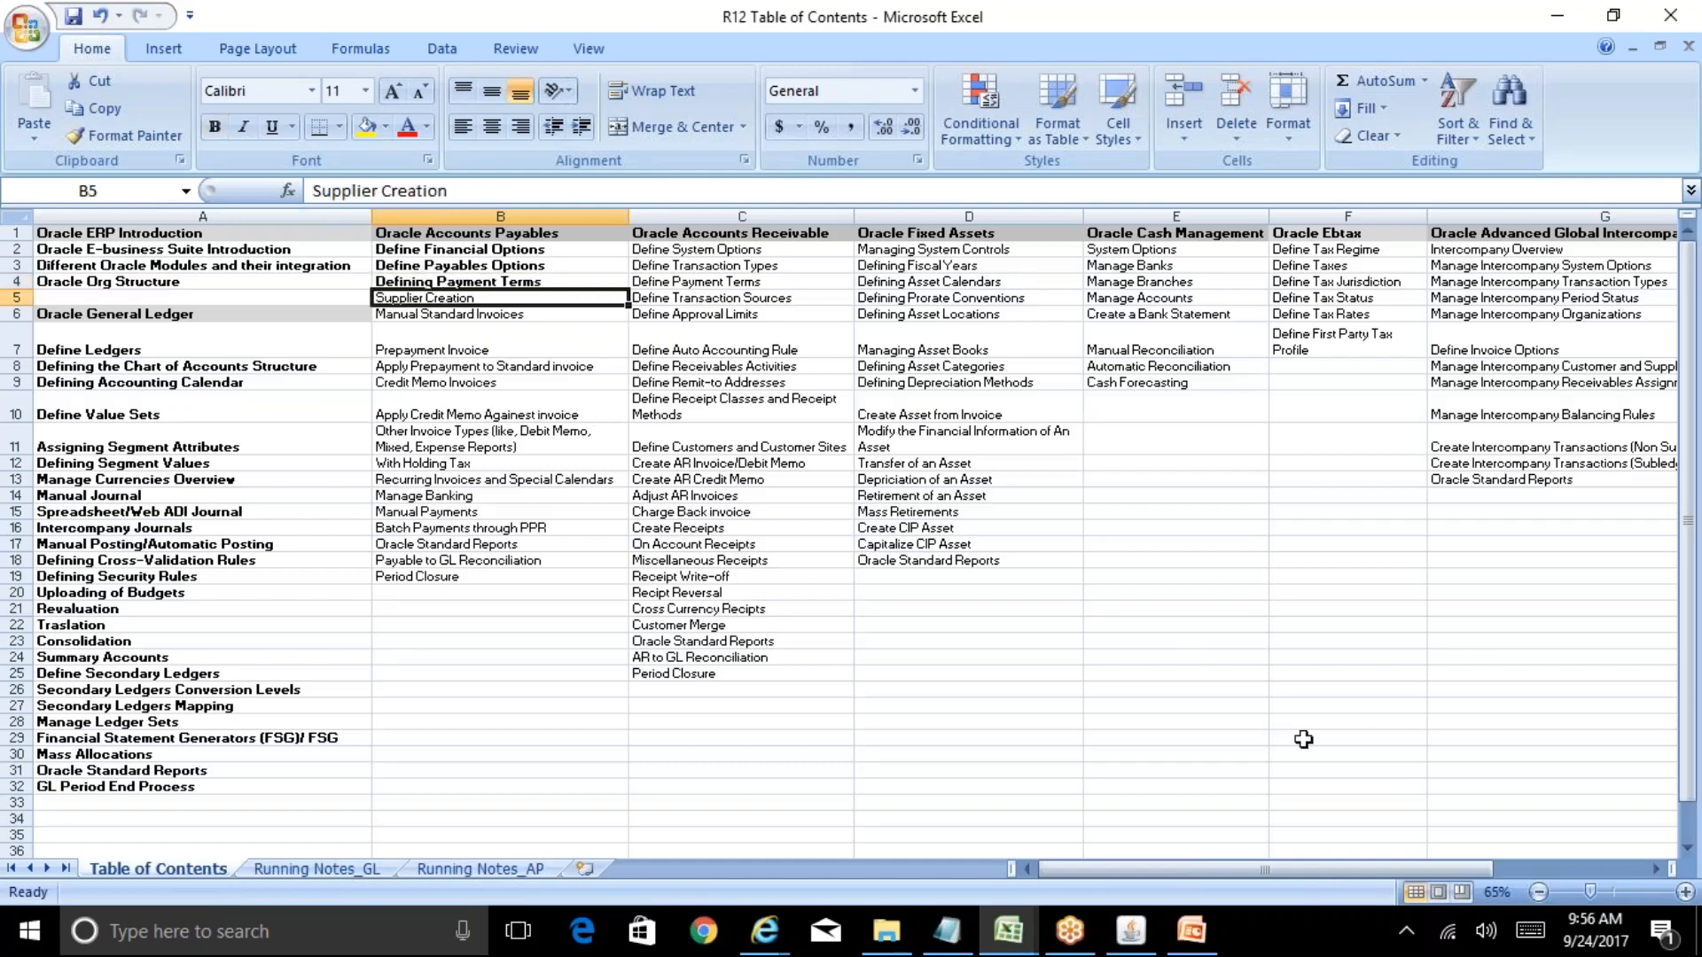
mouse_move(1577, 929)
click(1513, 26)
click(1513, 26)
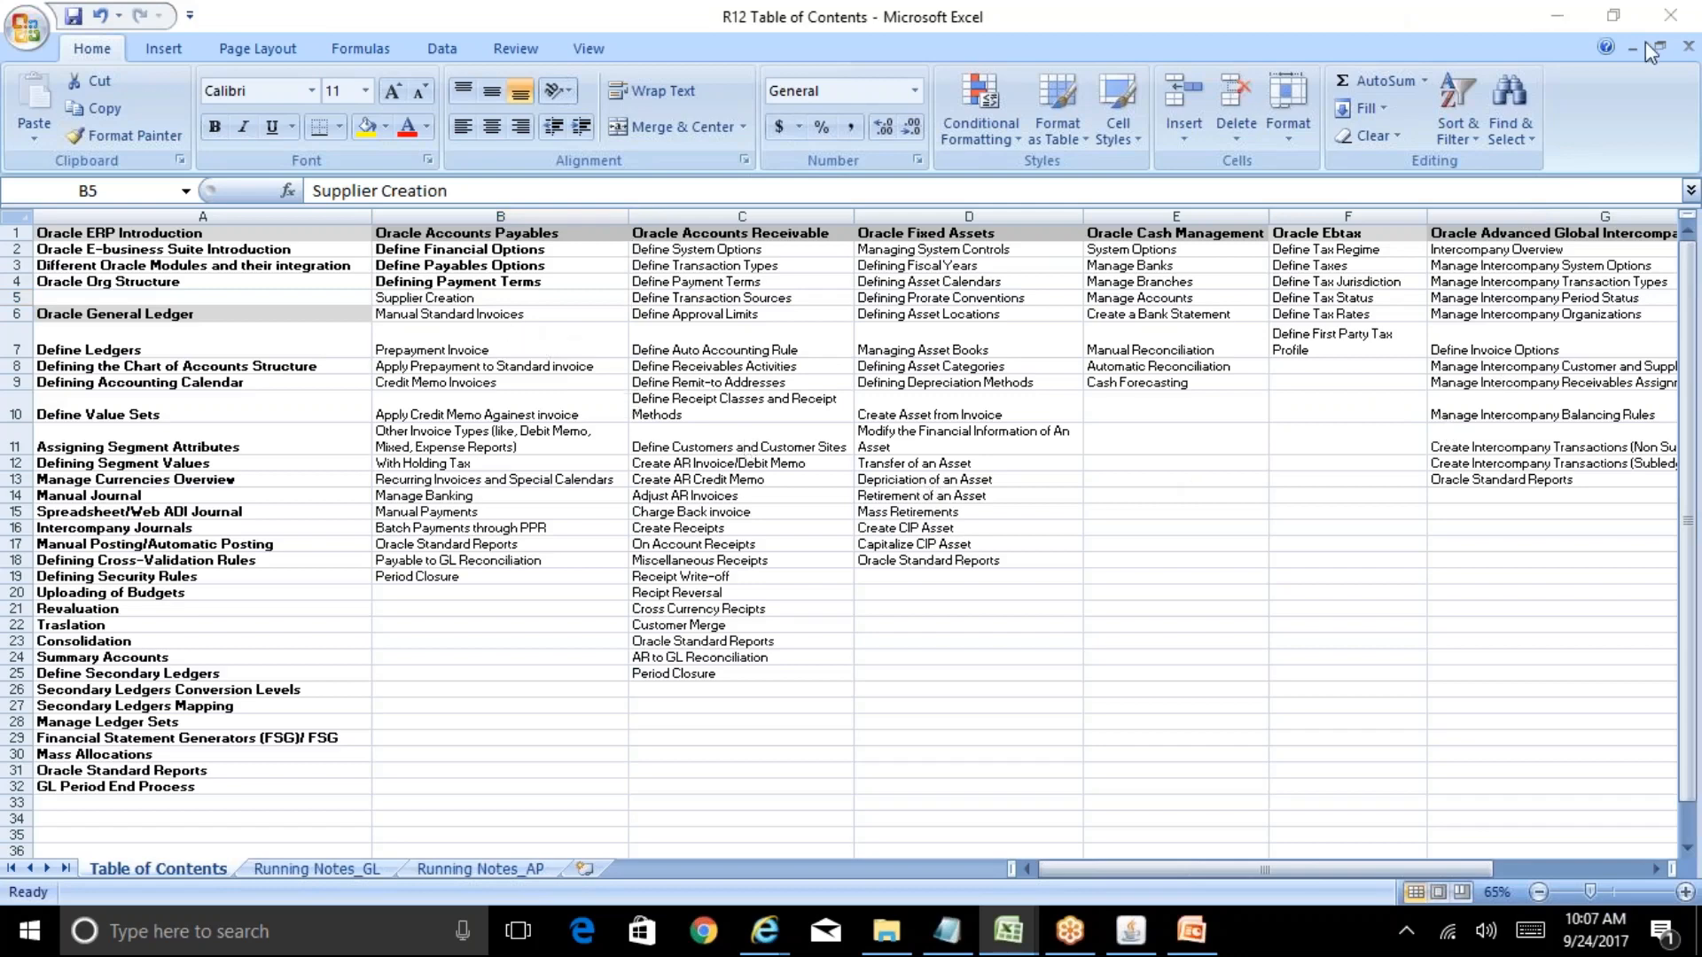
Bold the Supplier Creation topic in the Oracle Accounts Payables column
click(521, 299)
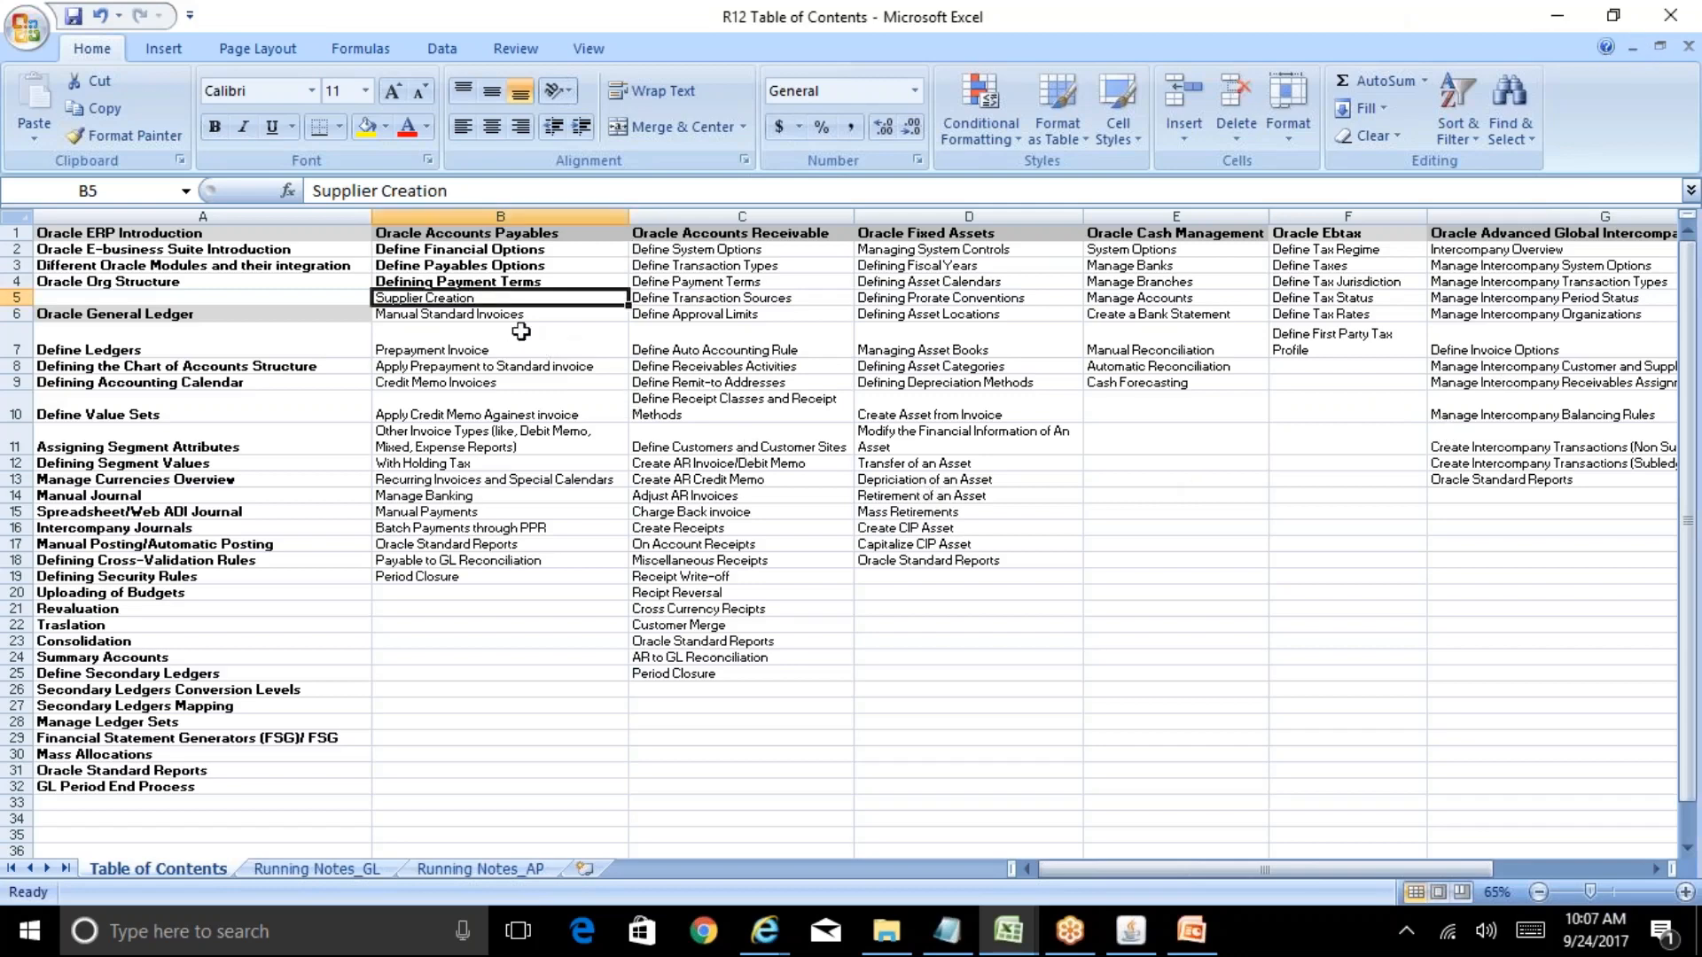
key(ctrl+b)
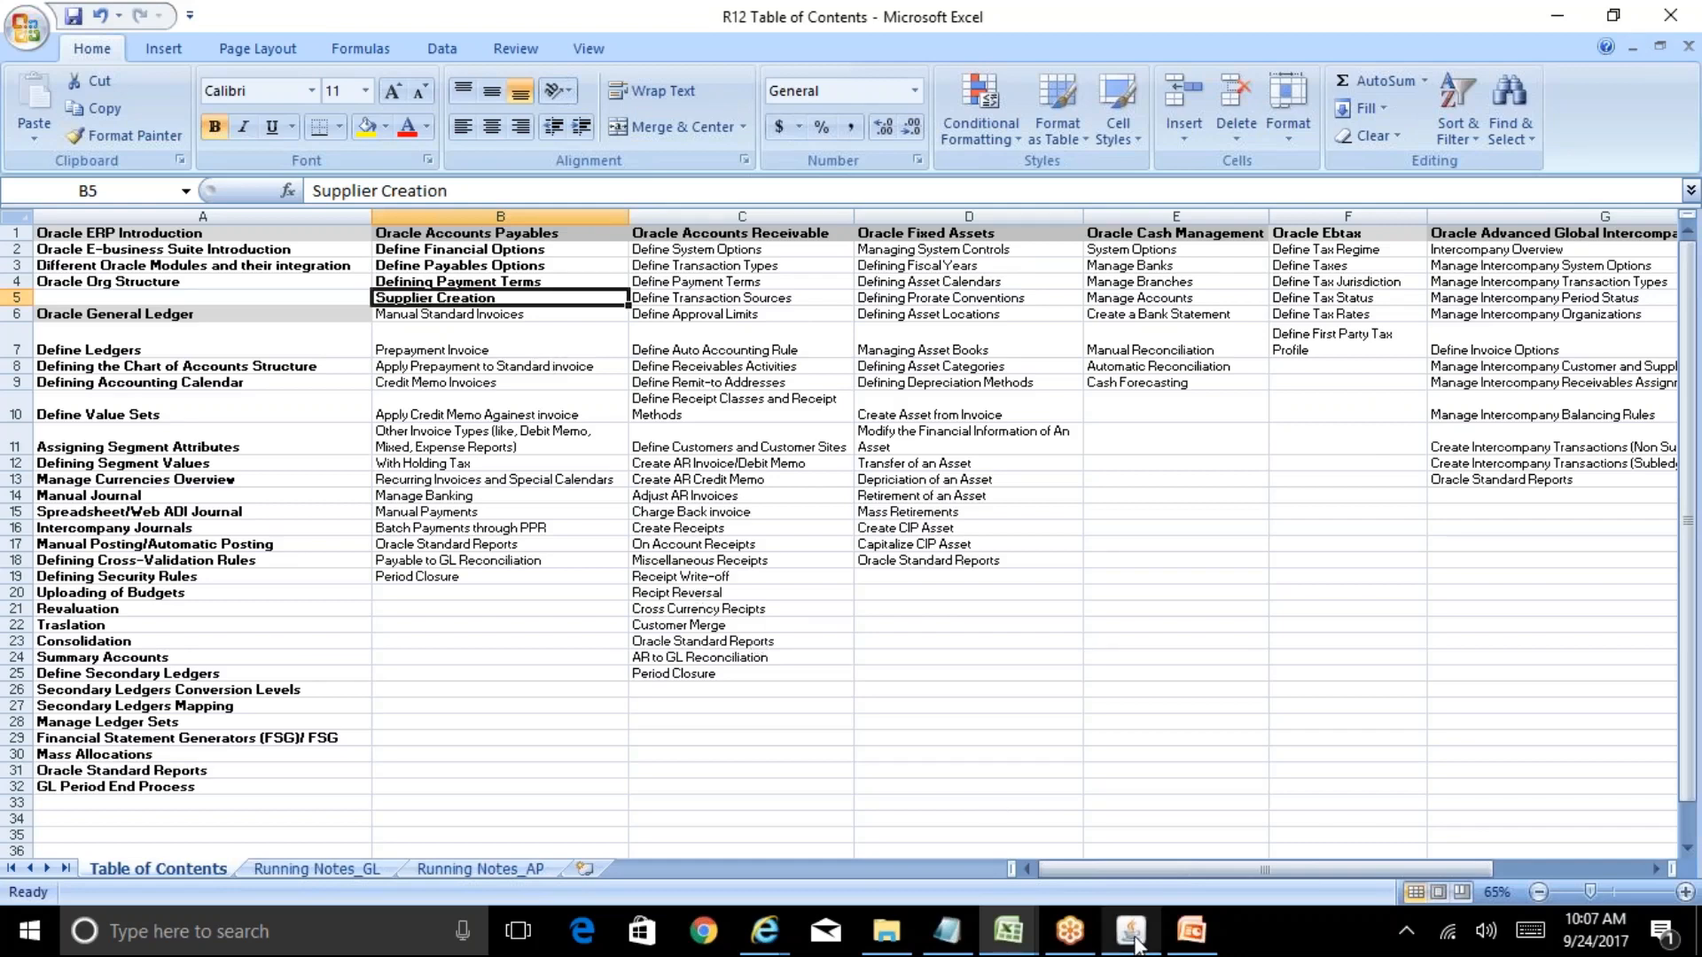
Switch to Oracle Applications, open the supplier page from the Suppliers functions, and start creating a new supplier
mouse_move(1134, 939)
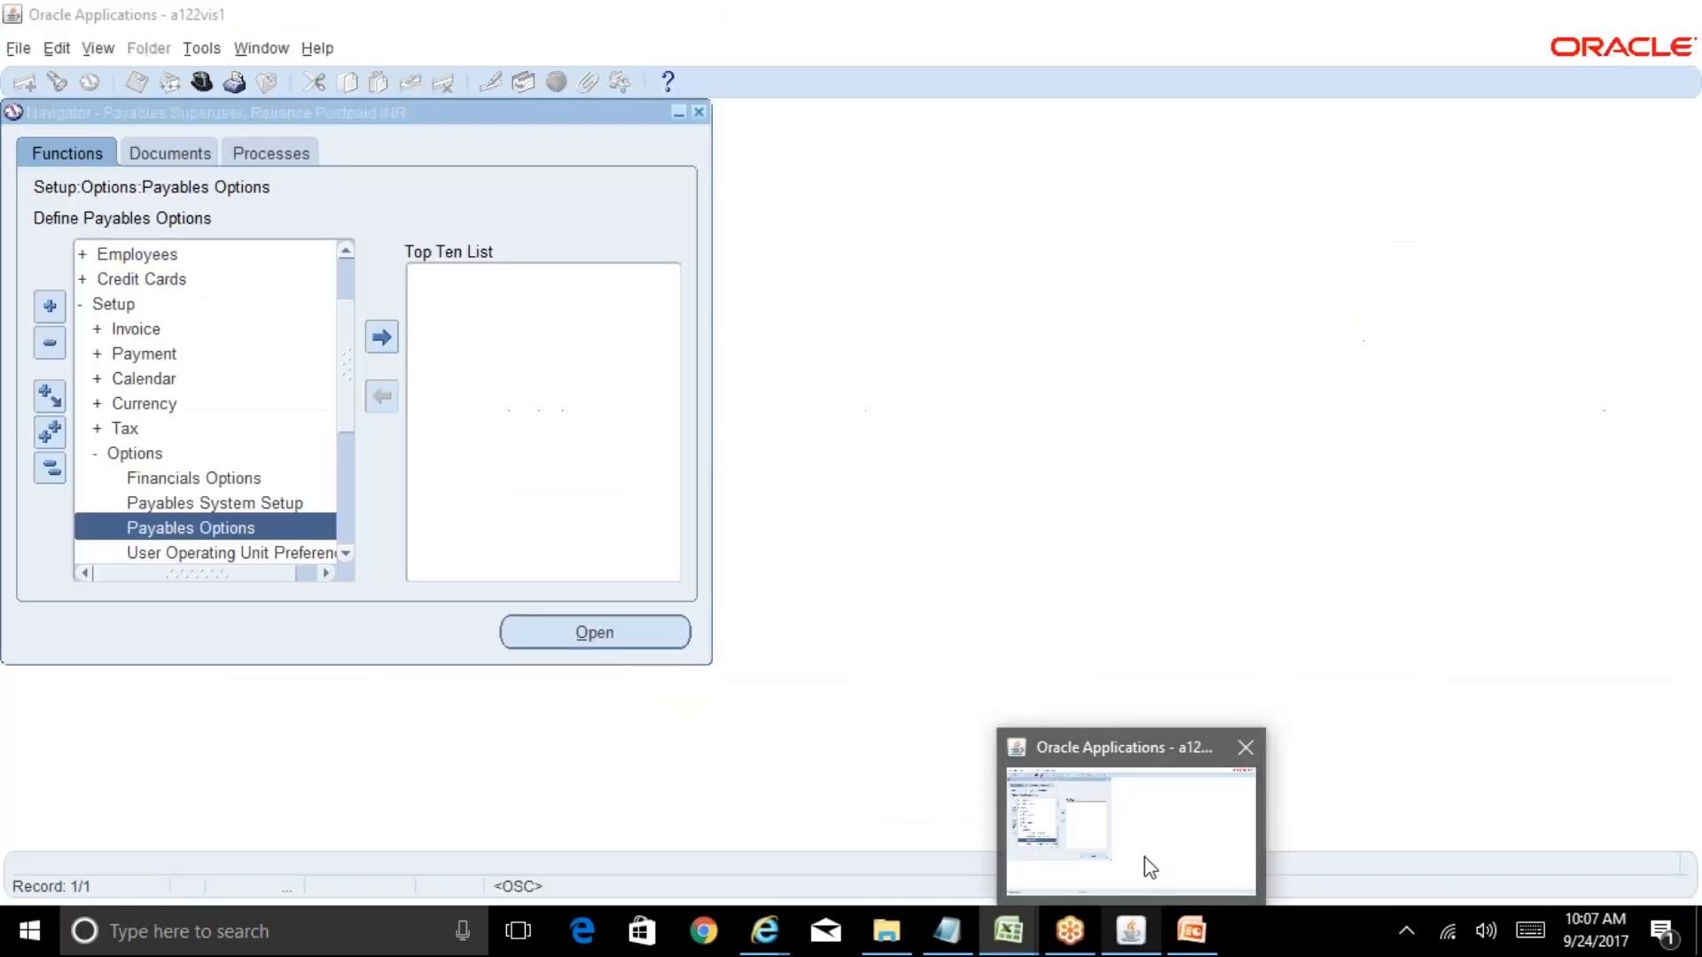
click(1150, 867)
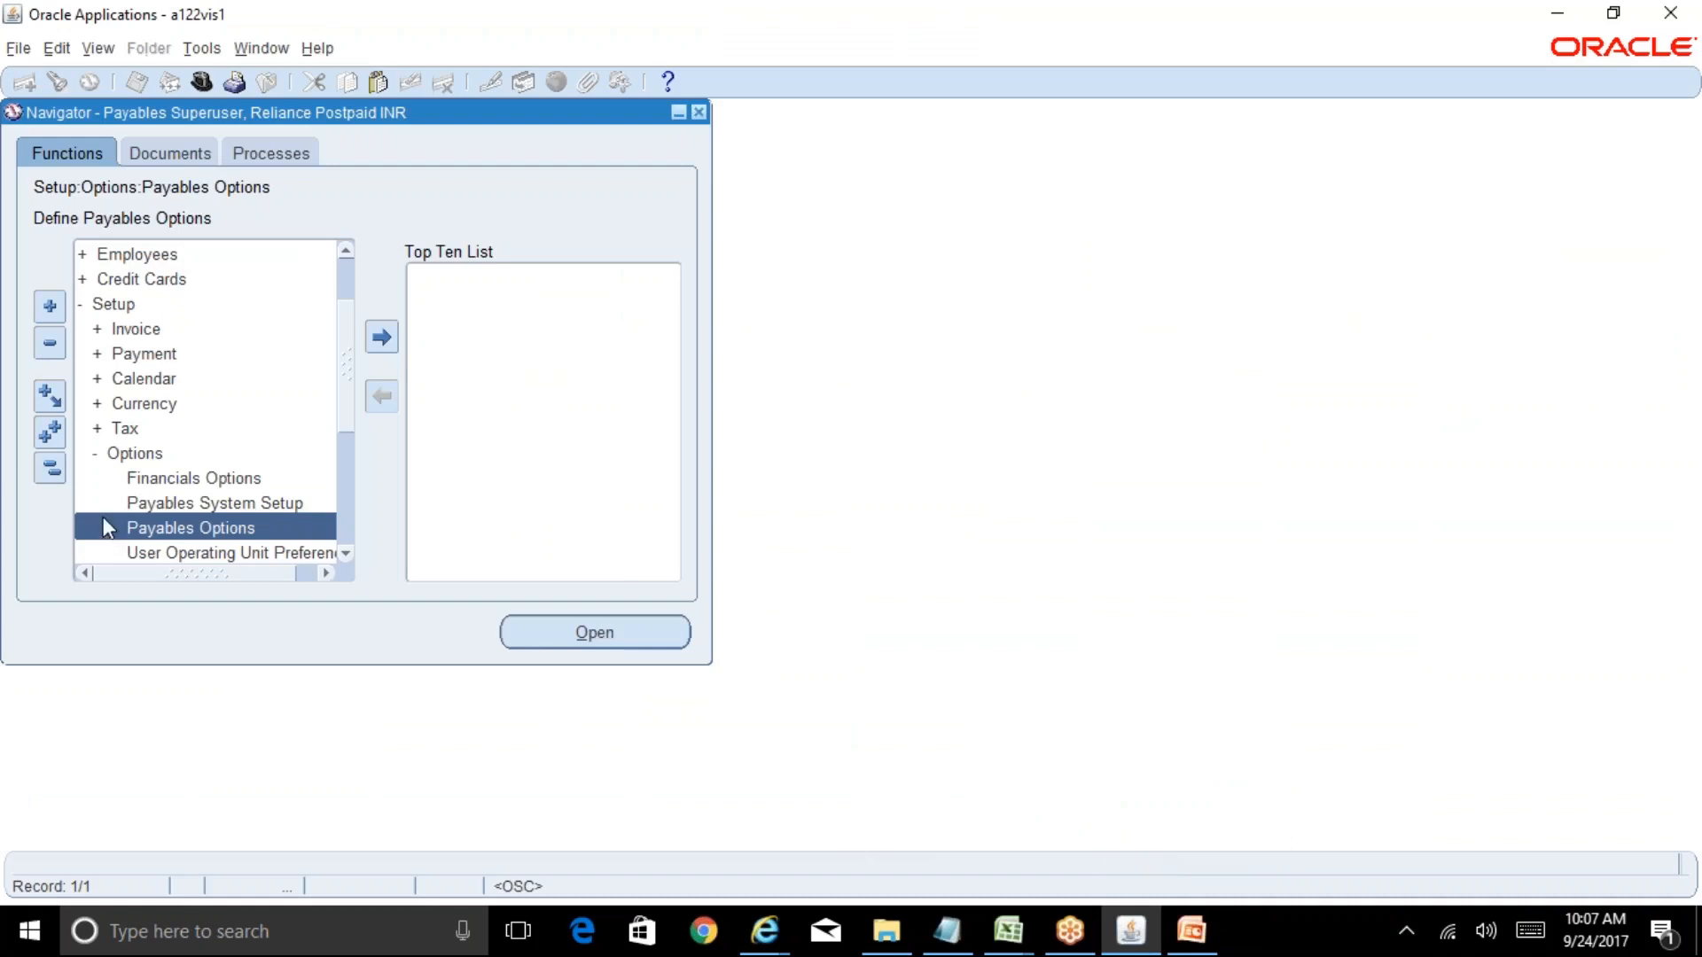
click(50, 466)
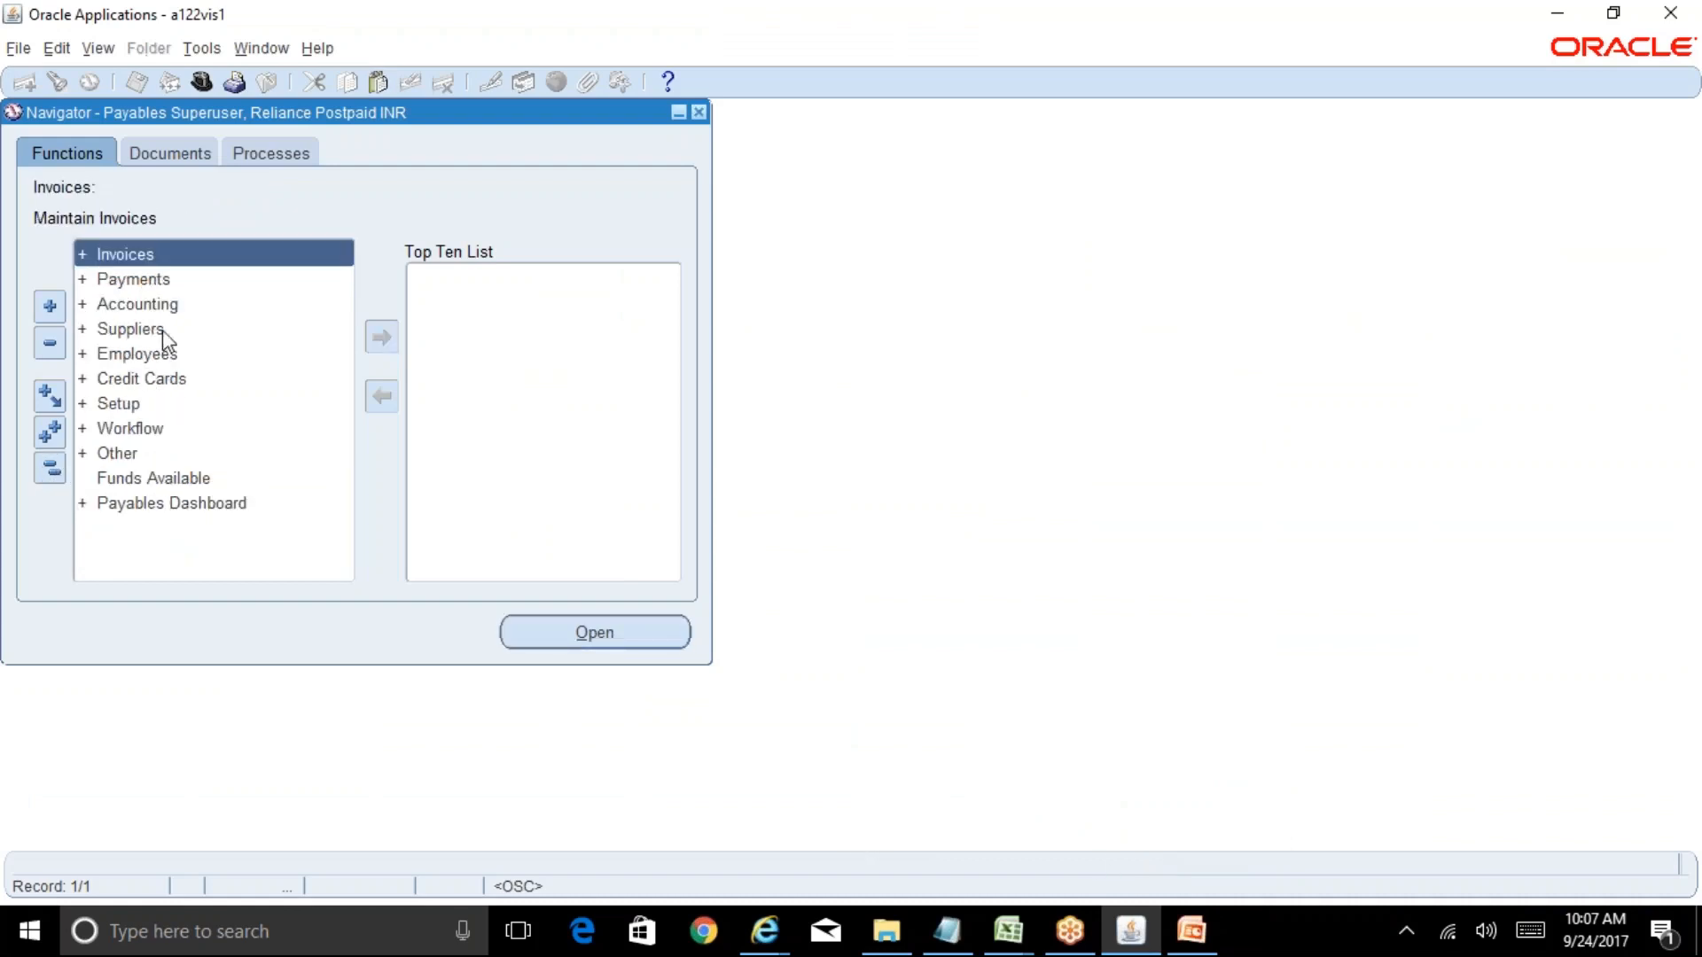
click(162, 329)
double_click(197, 333)
double_click(231, 354)
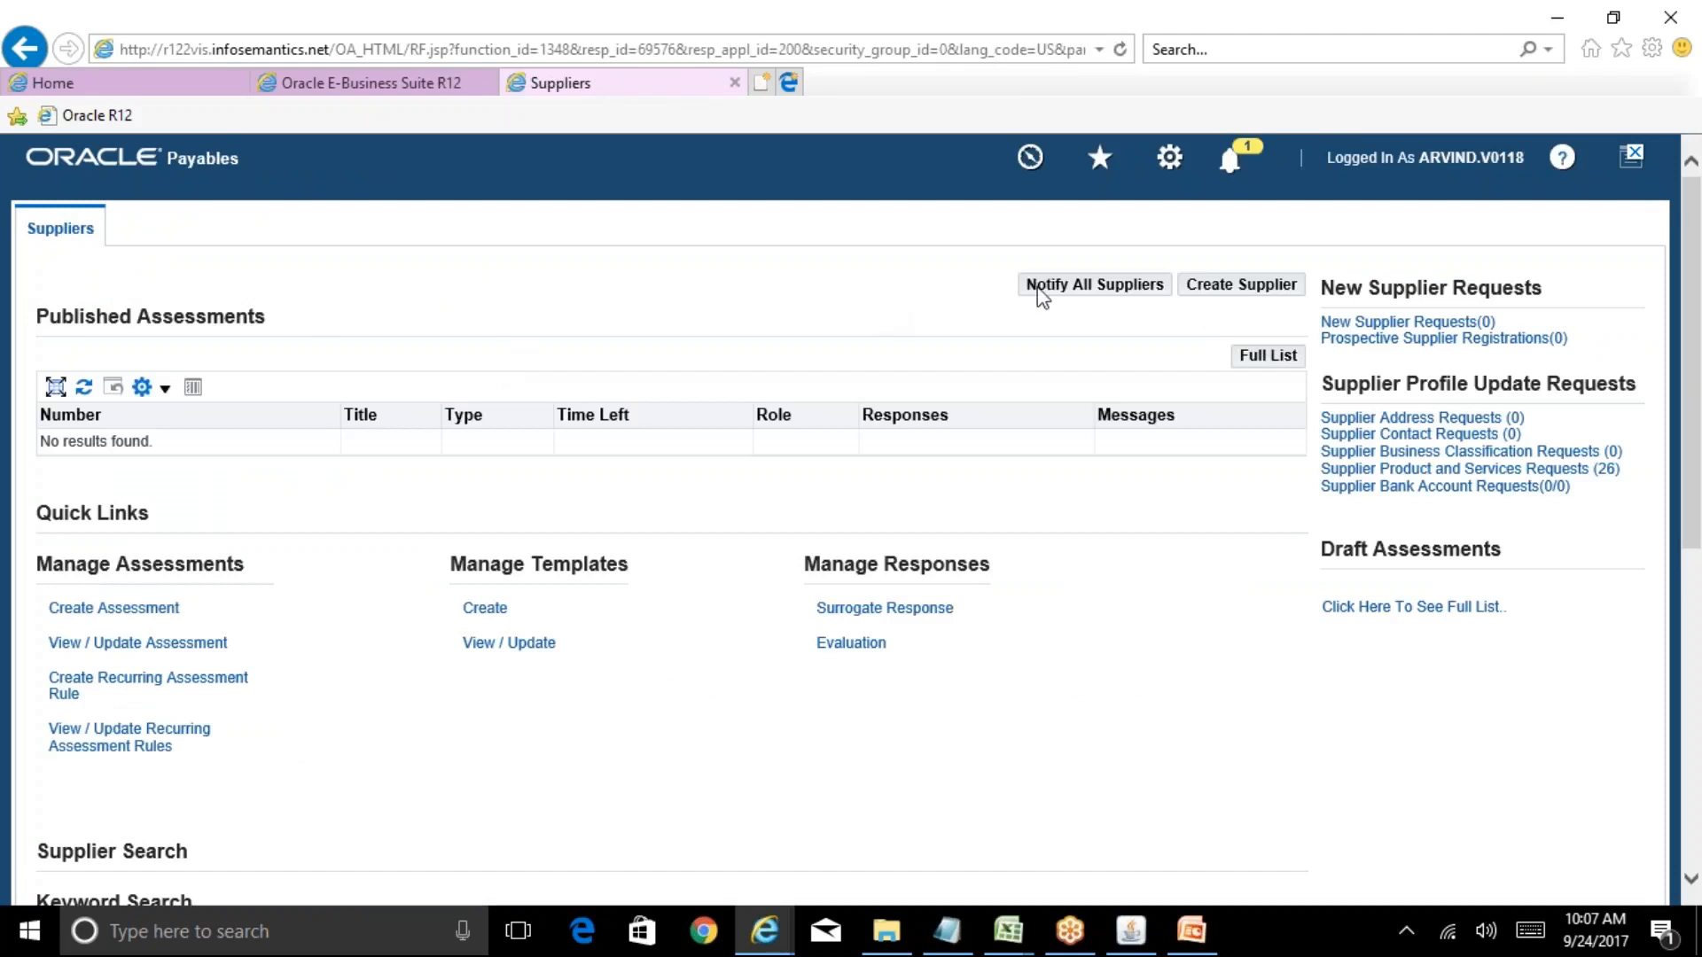
click(1230, 285)
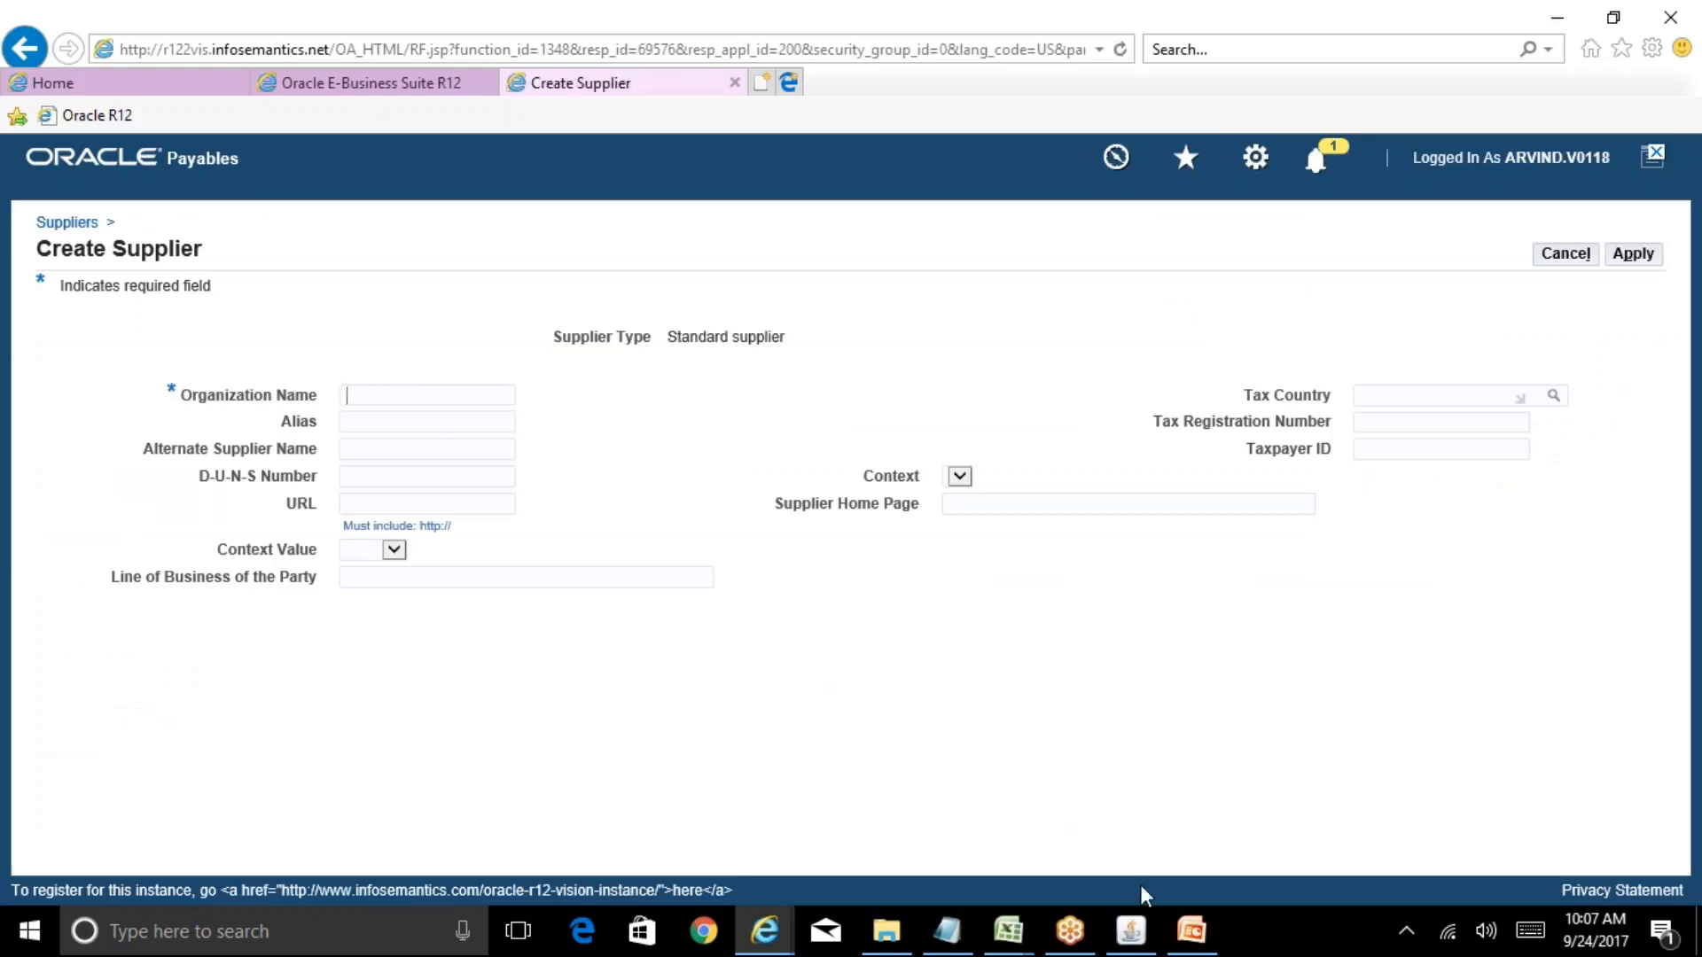
Switch to PowerPoint and examine the Reliance Group Org Structure slide
click(1190, 931)
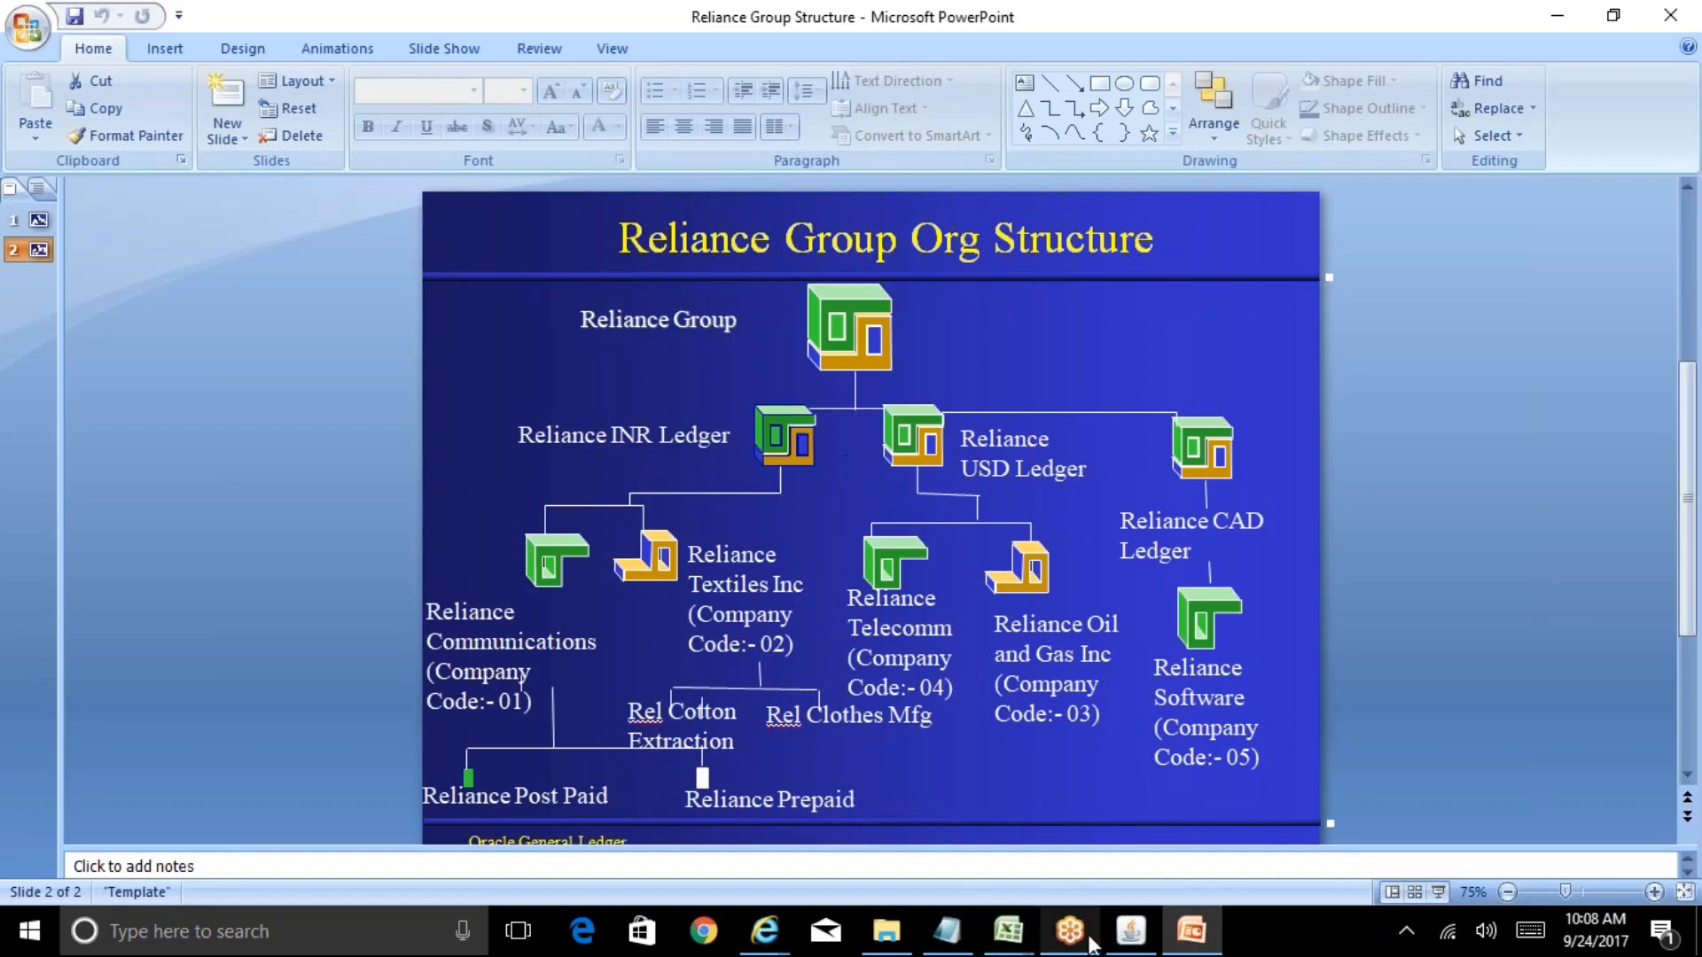
mouse_move(1130, 931)
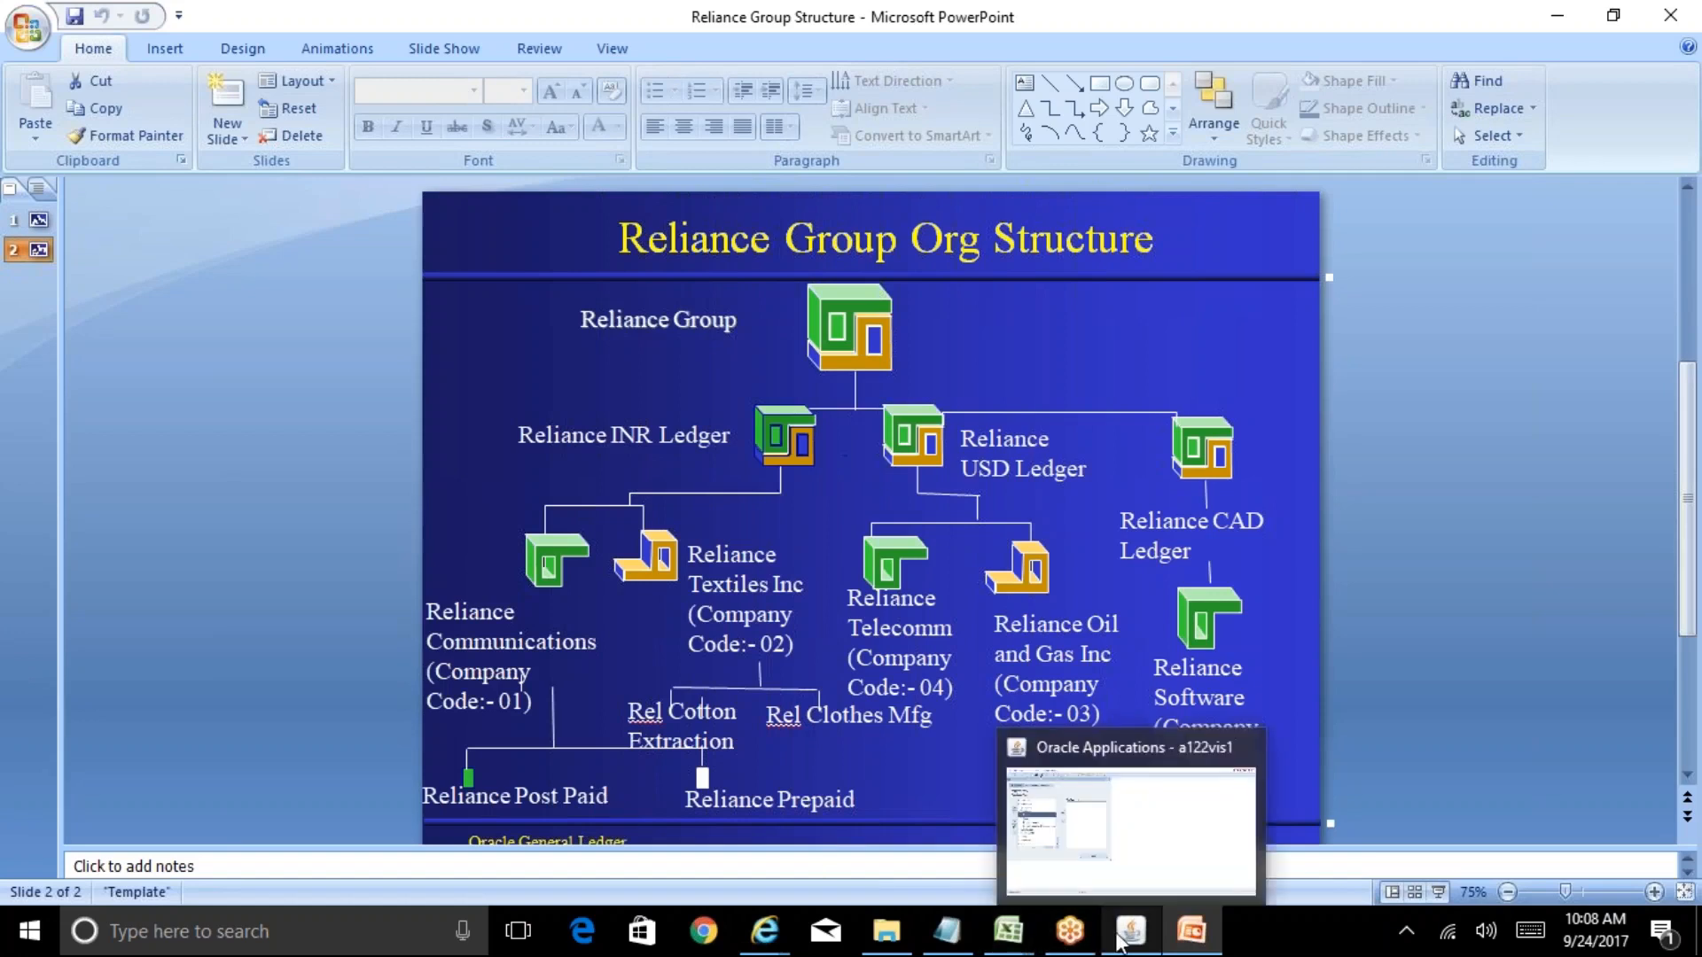
Switch to the Create Supplier page in Internet Explorer and submit a new supplier with the organization name ABC Vendor
click(1124, 886)
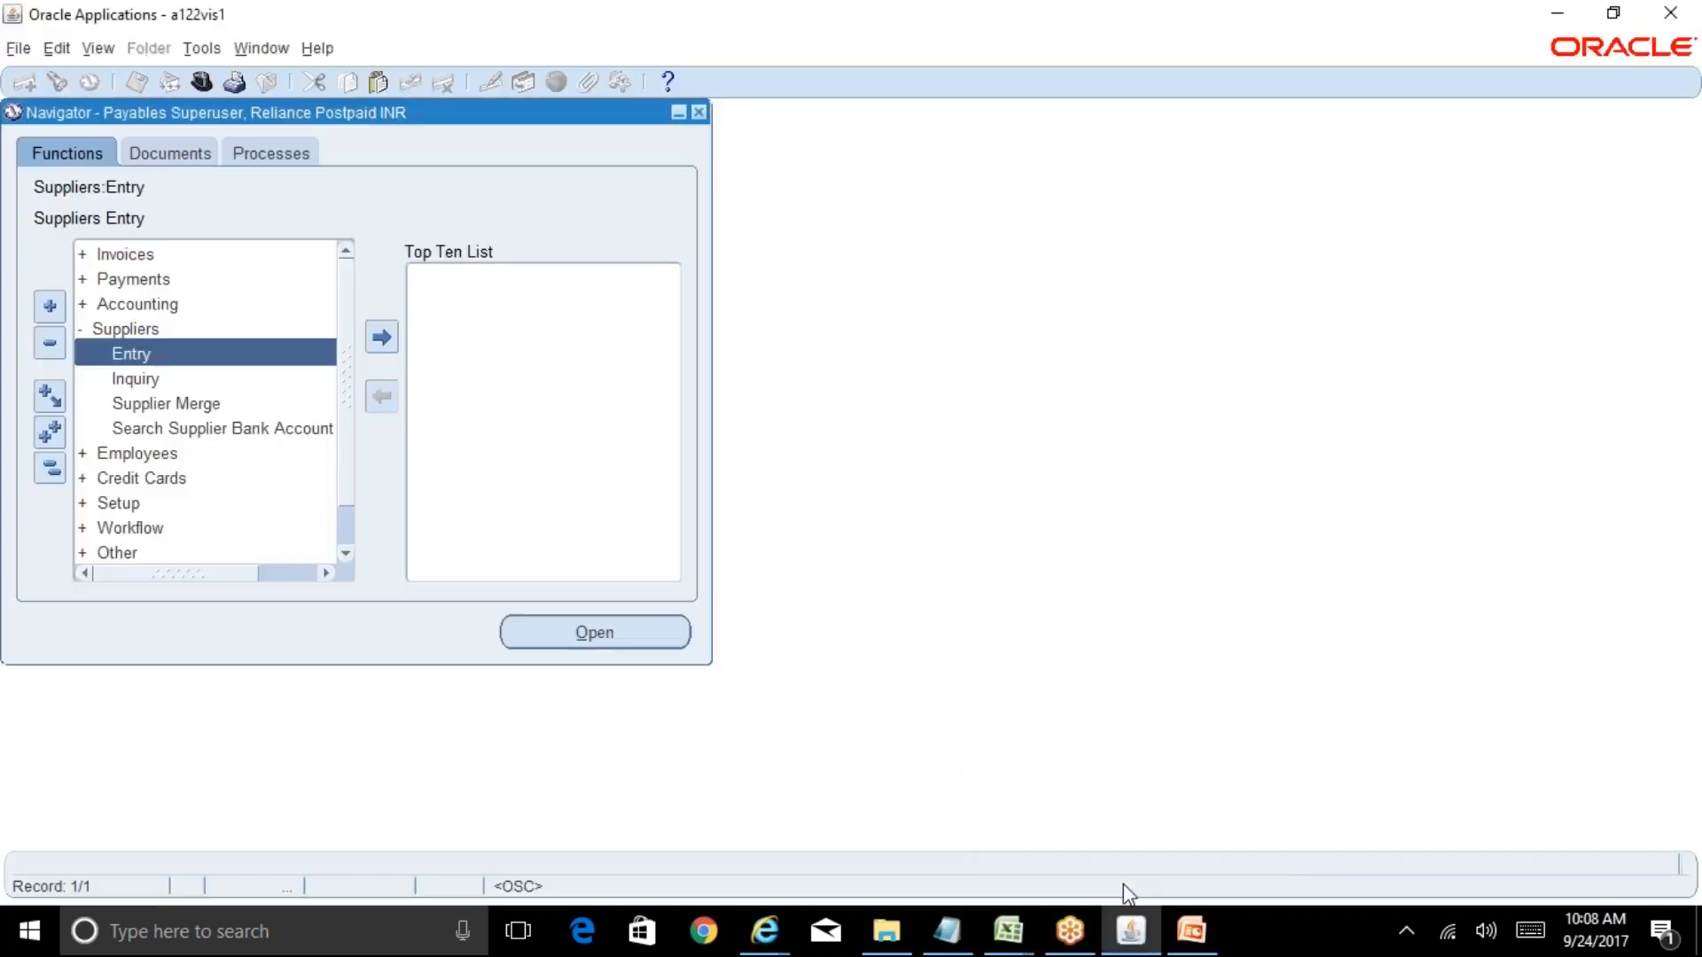
click(753, 935)
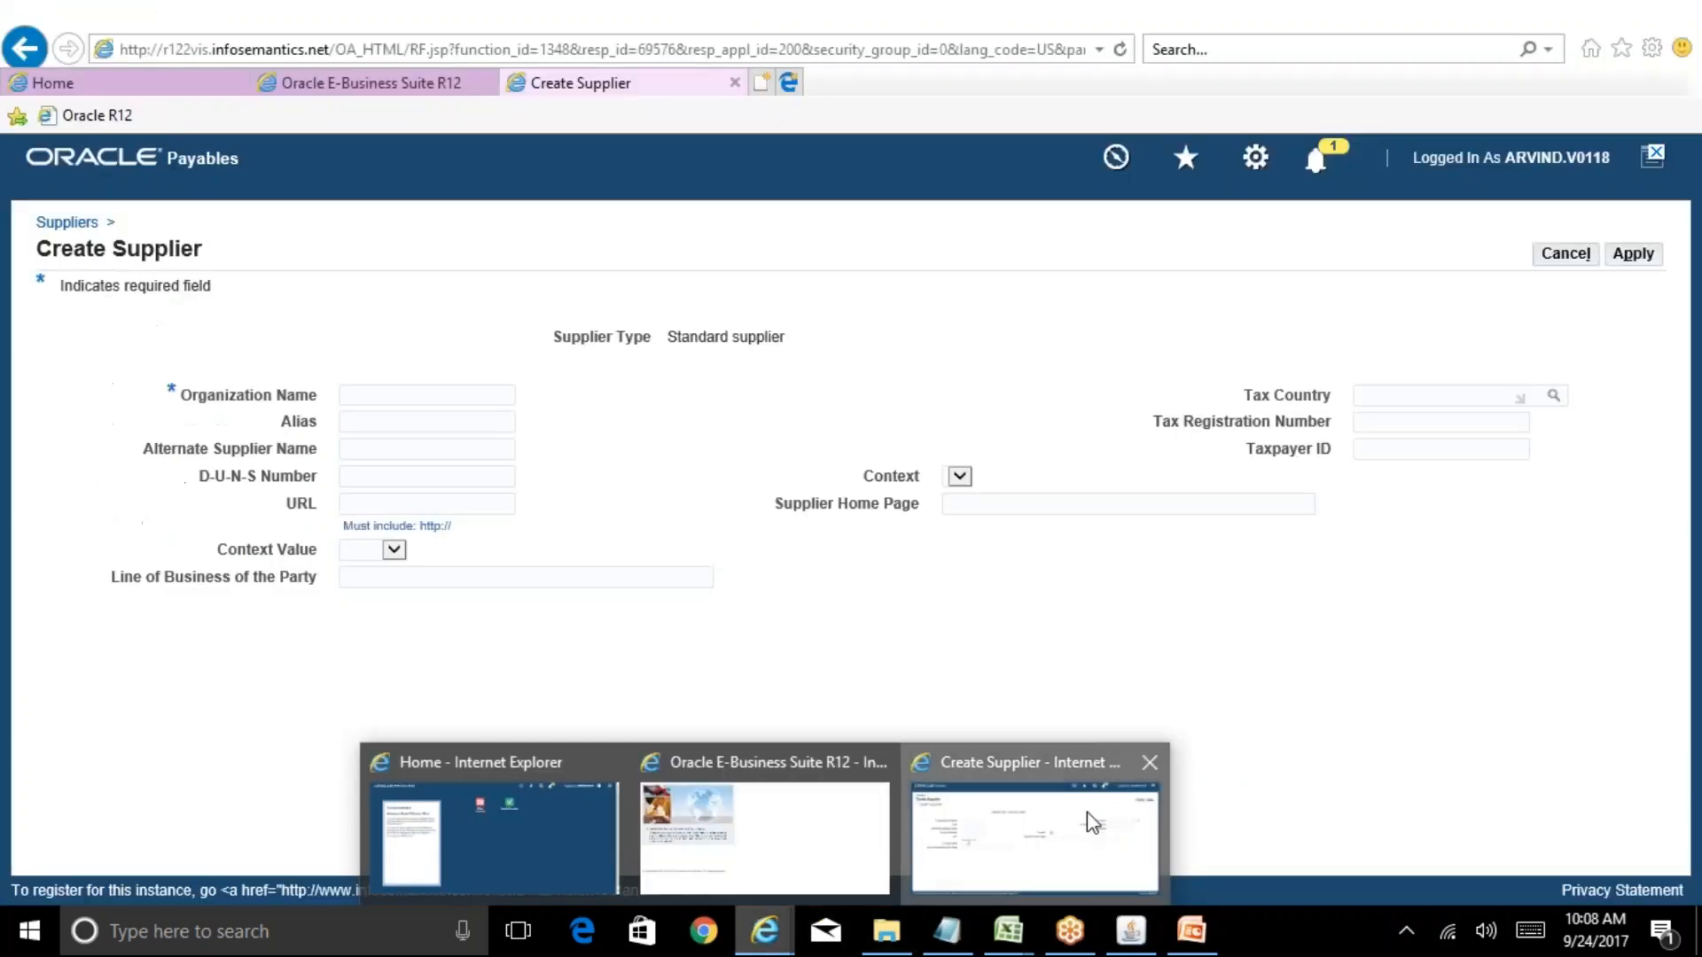
click(1090, 816)
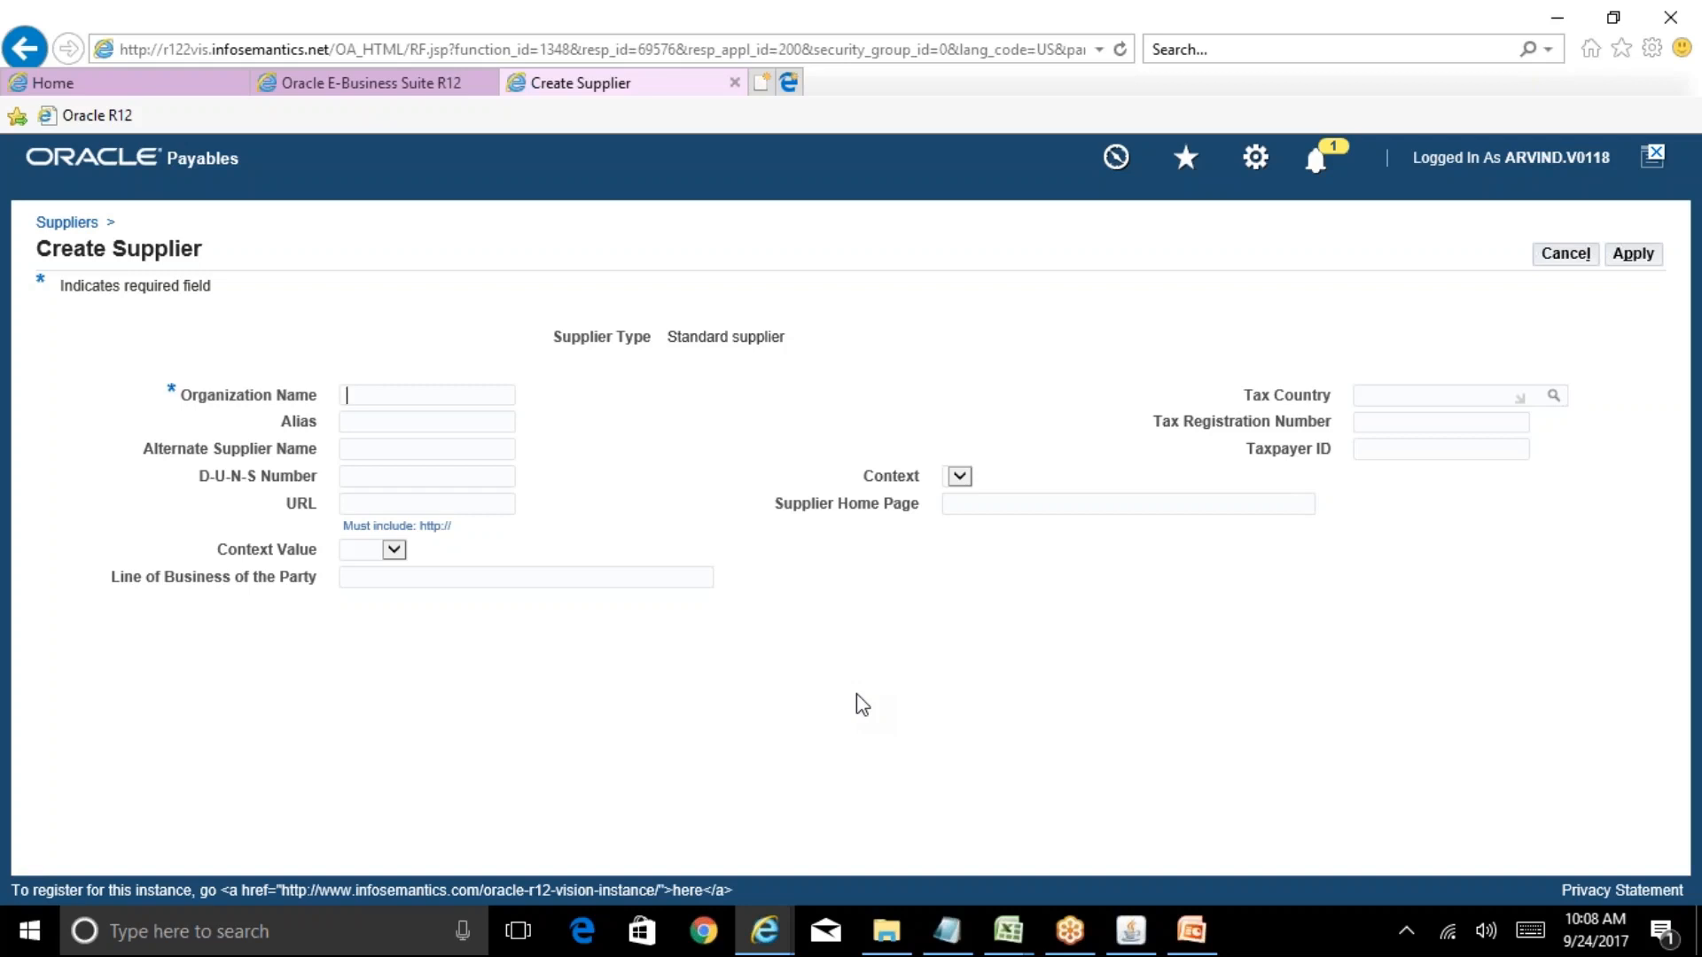
text(ABC Vendor)
click(393, 451)
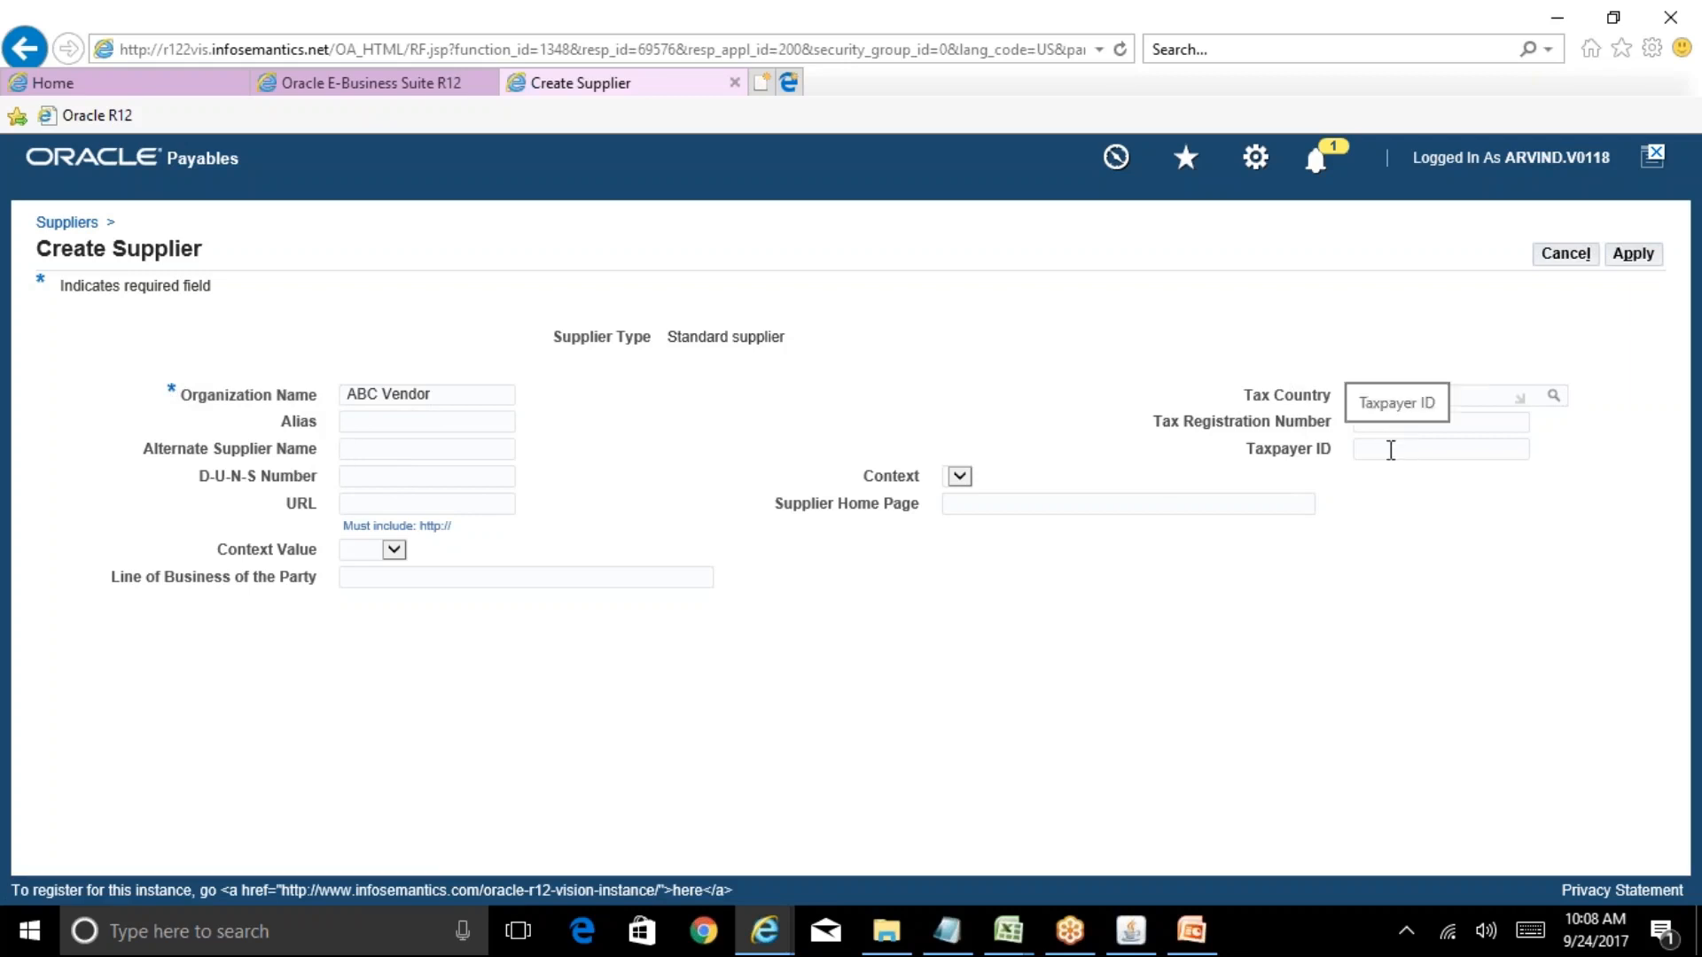
click(1634, 255)
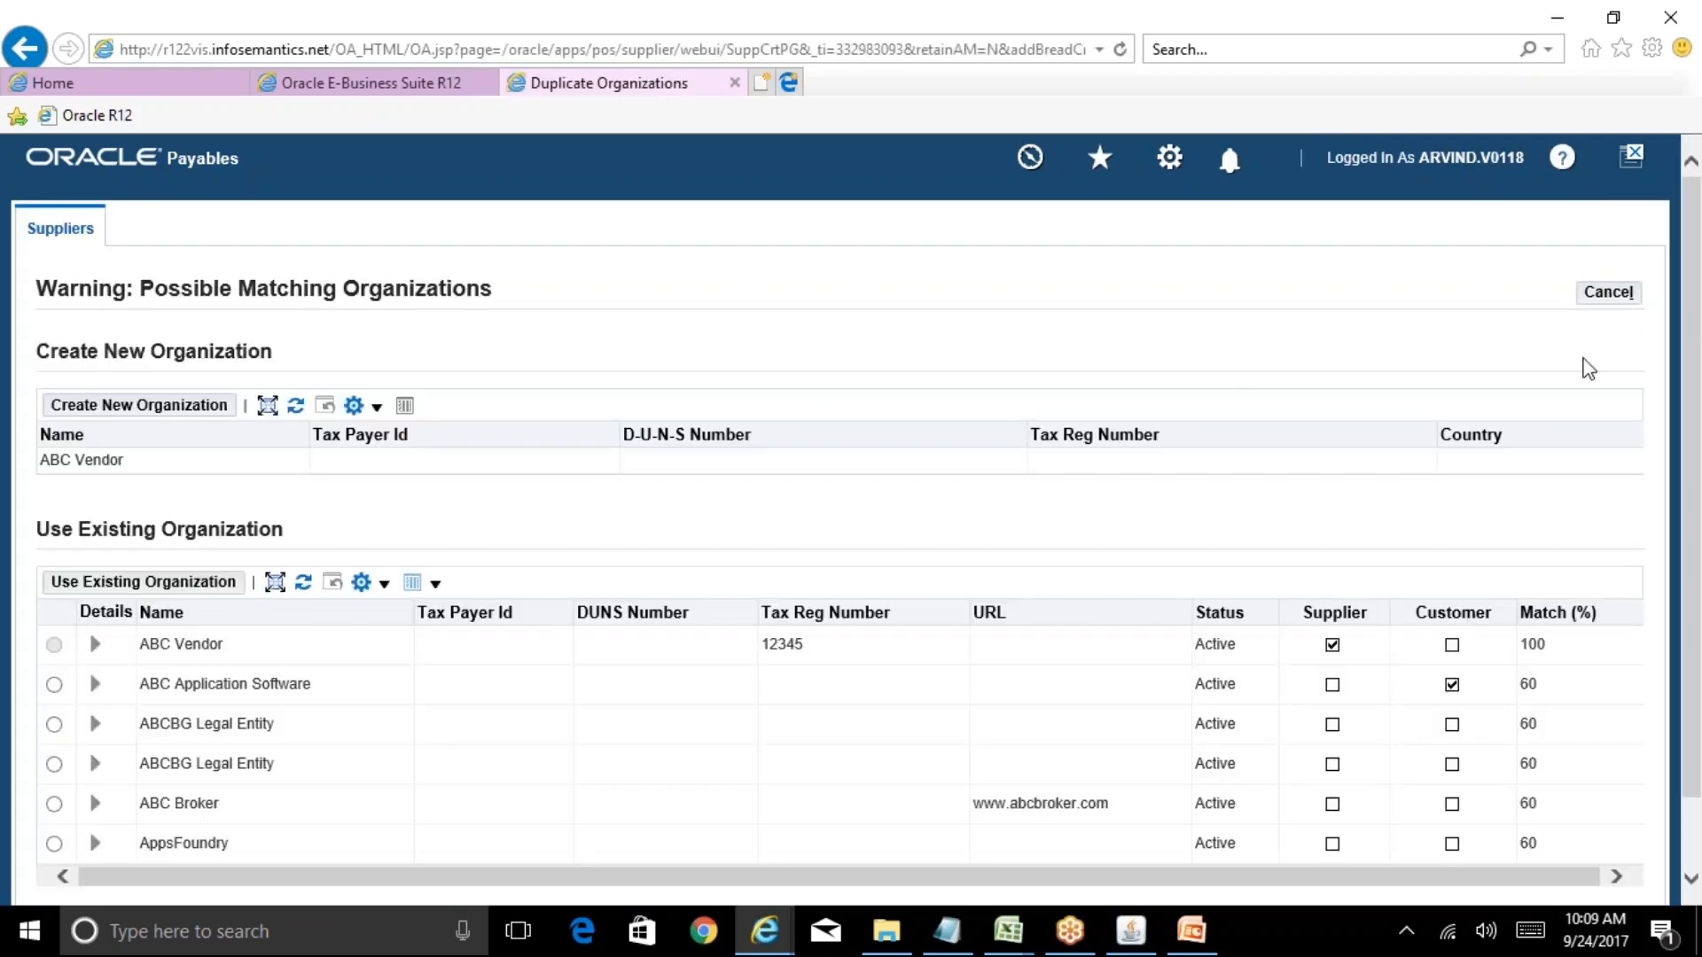
Examine the possible matching organizations for ABC Vendor and try to use an existing organization
drag(1689, 259, 1698, 352)
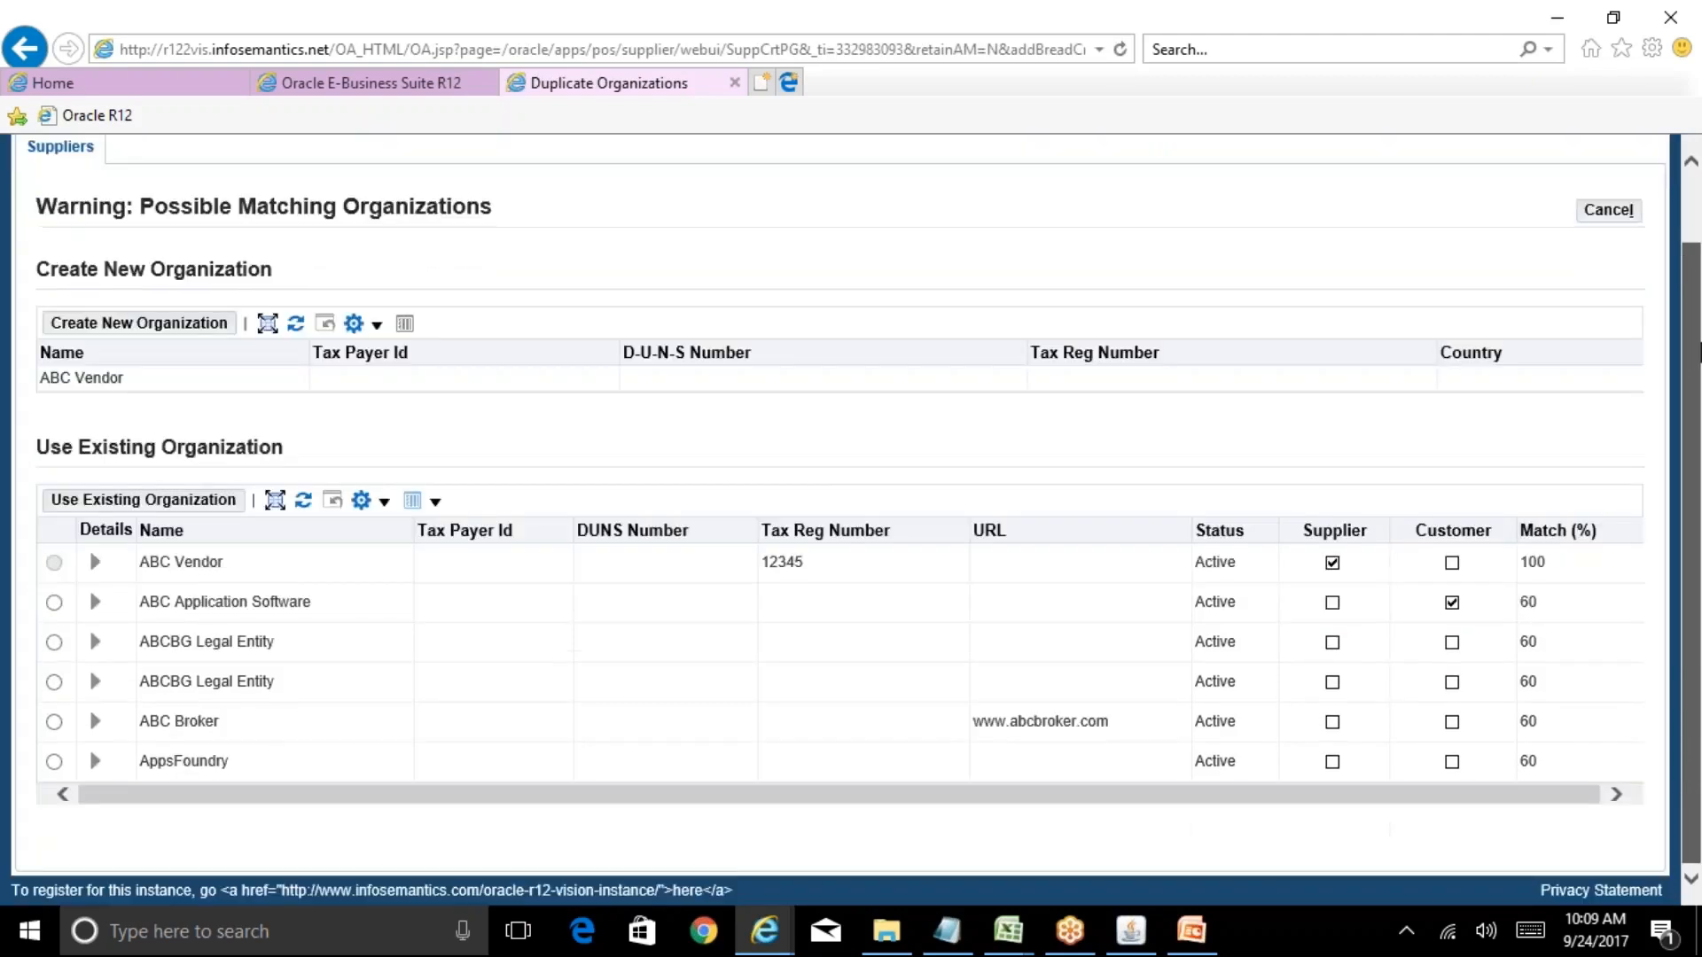
scroll(1697, 341, up, 1)
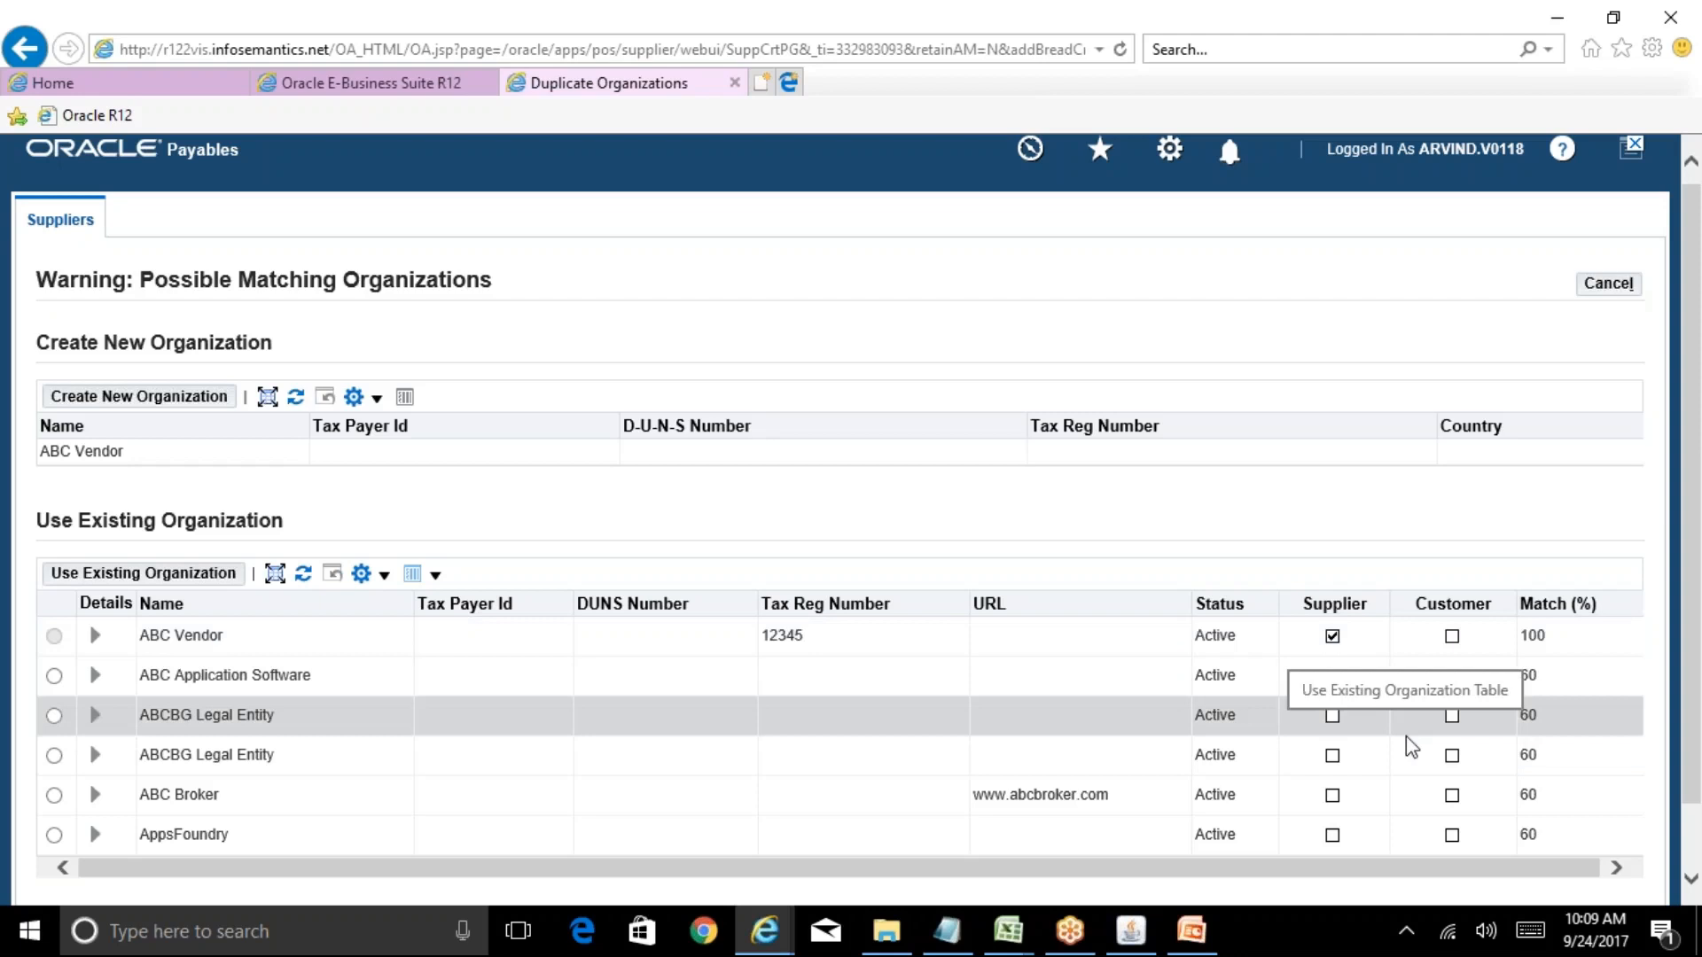
click(1451, 675)
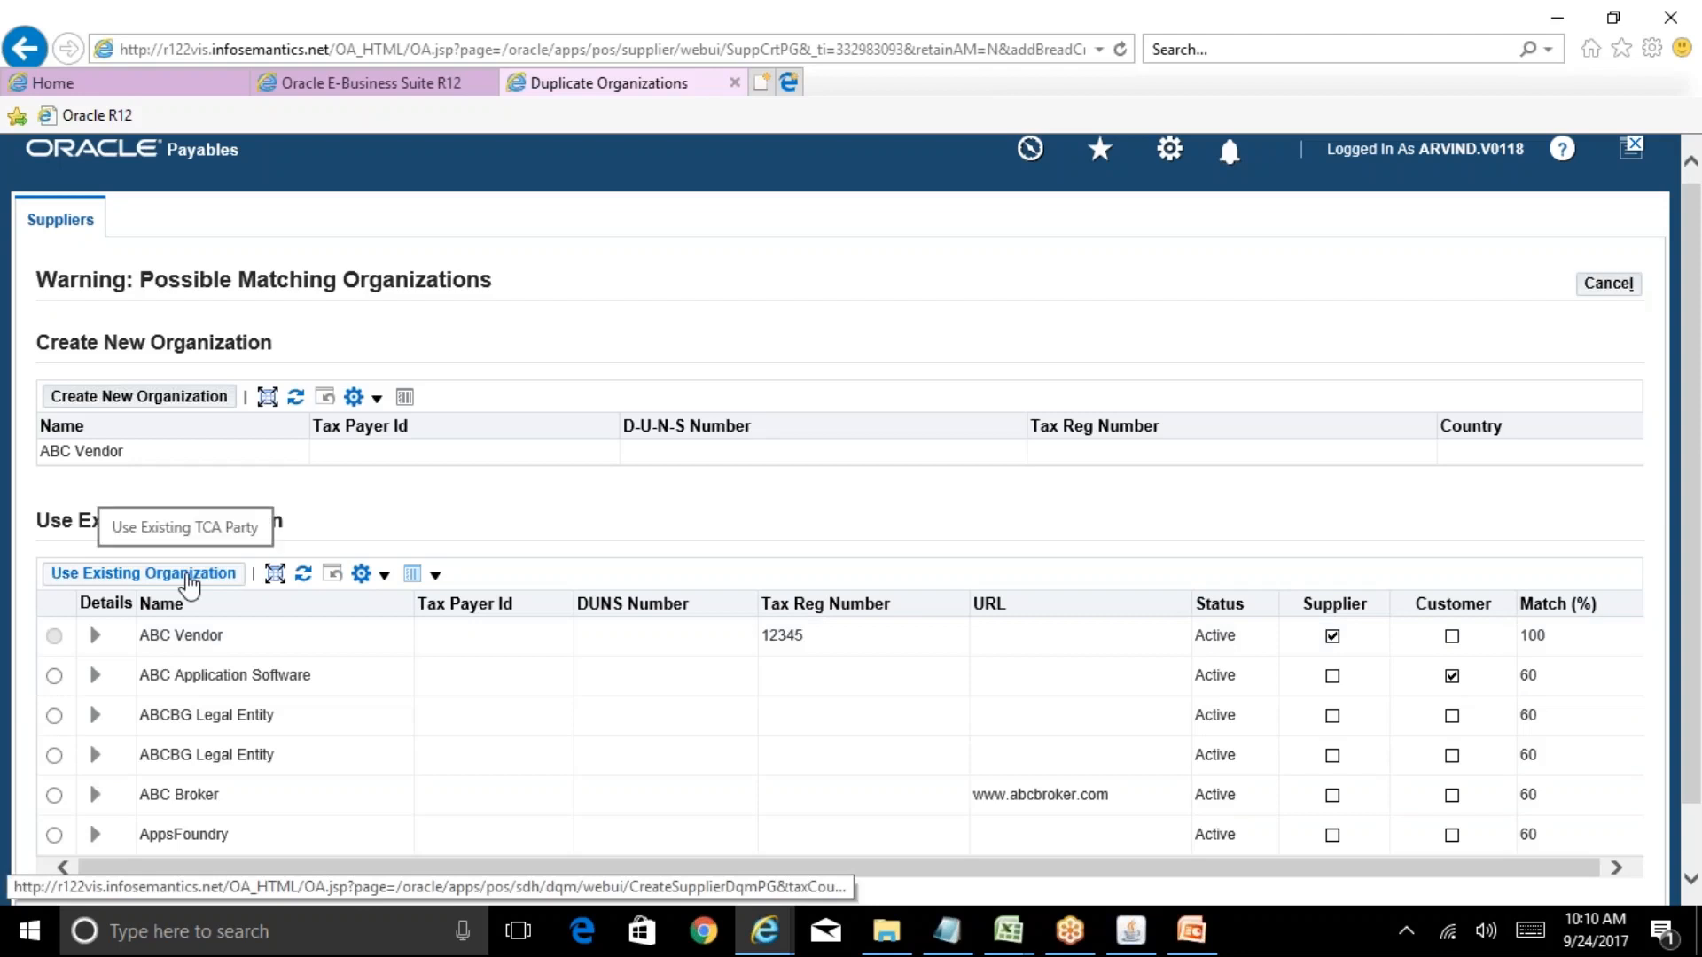
click(187, 575)
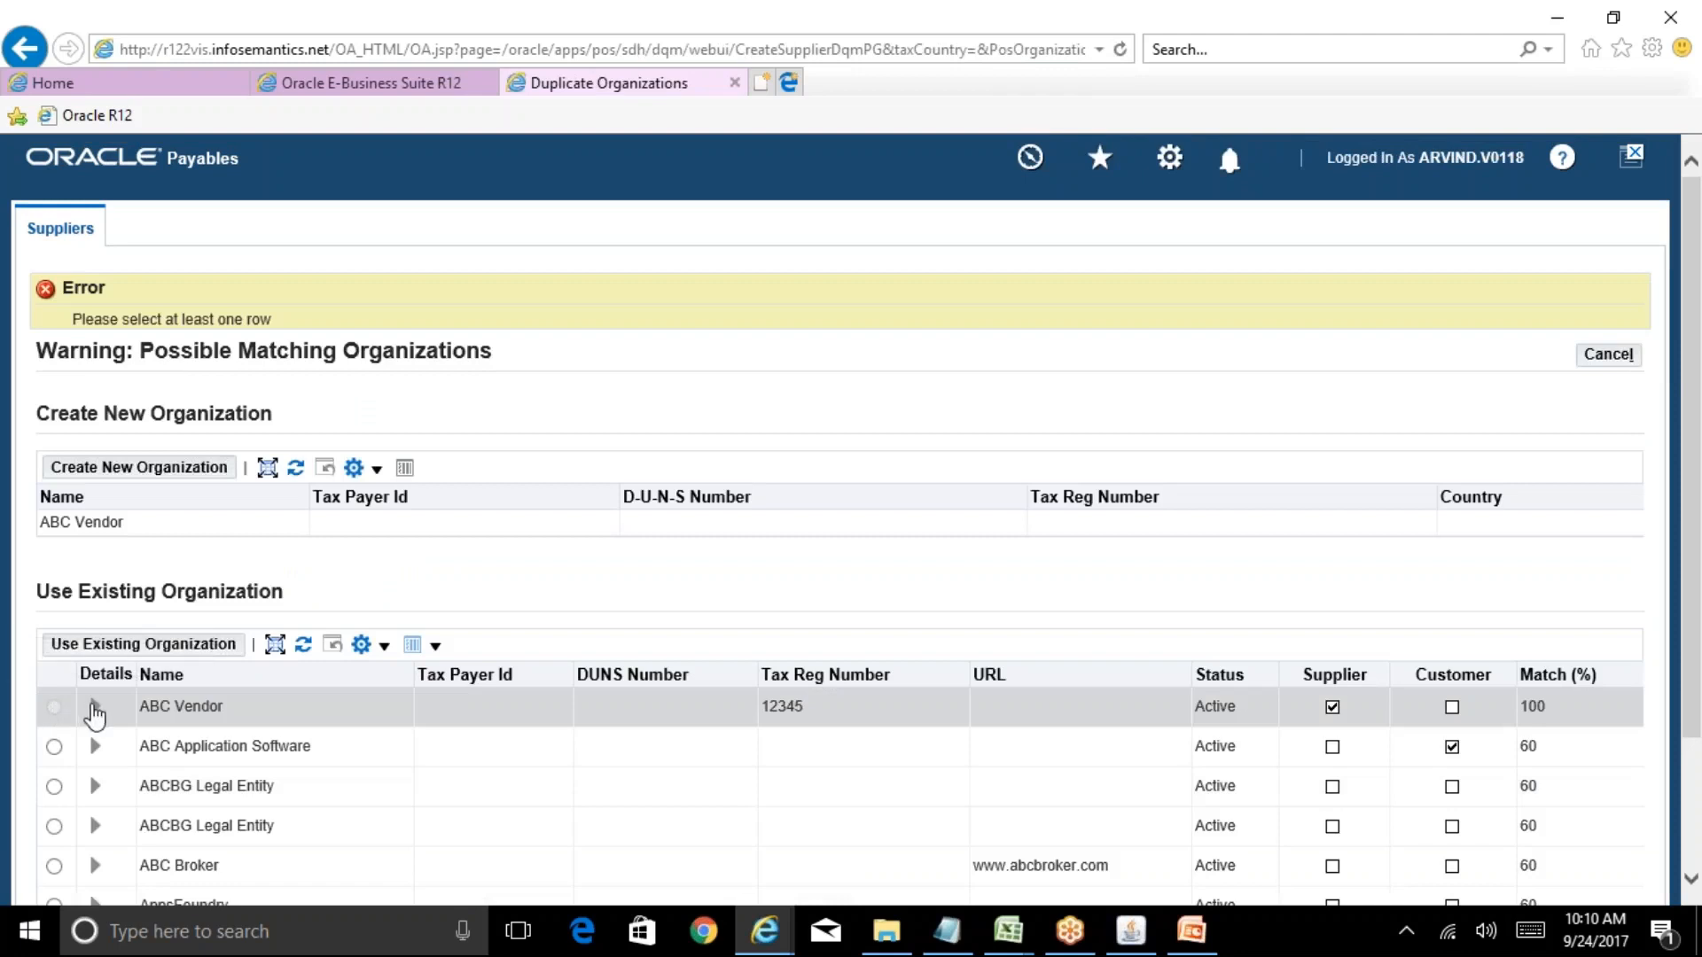
Expand the details of the existing ABC Vendor organization to review its party usages
click(95, 706)
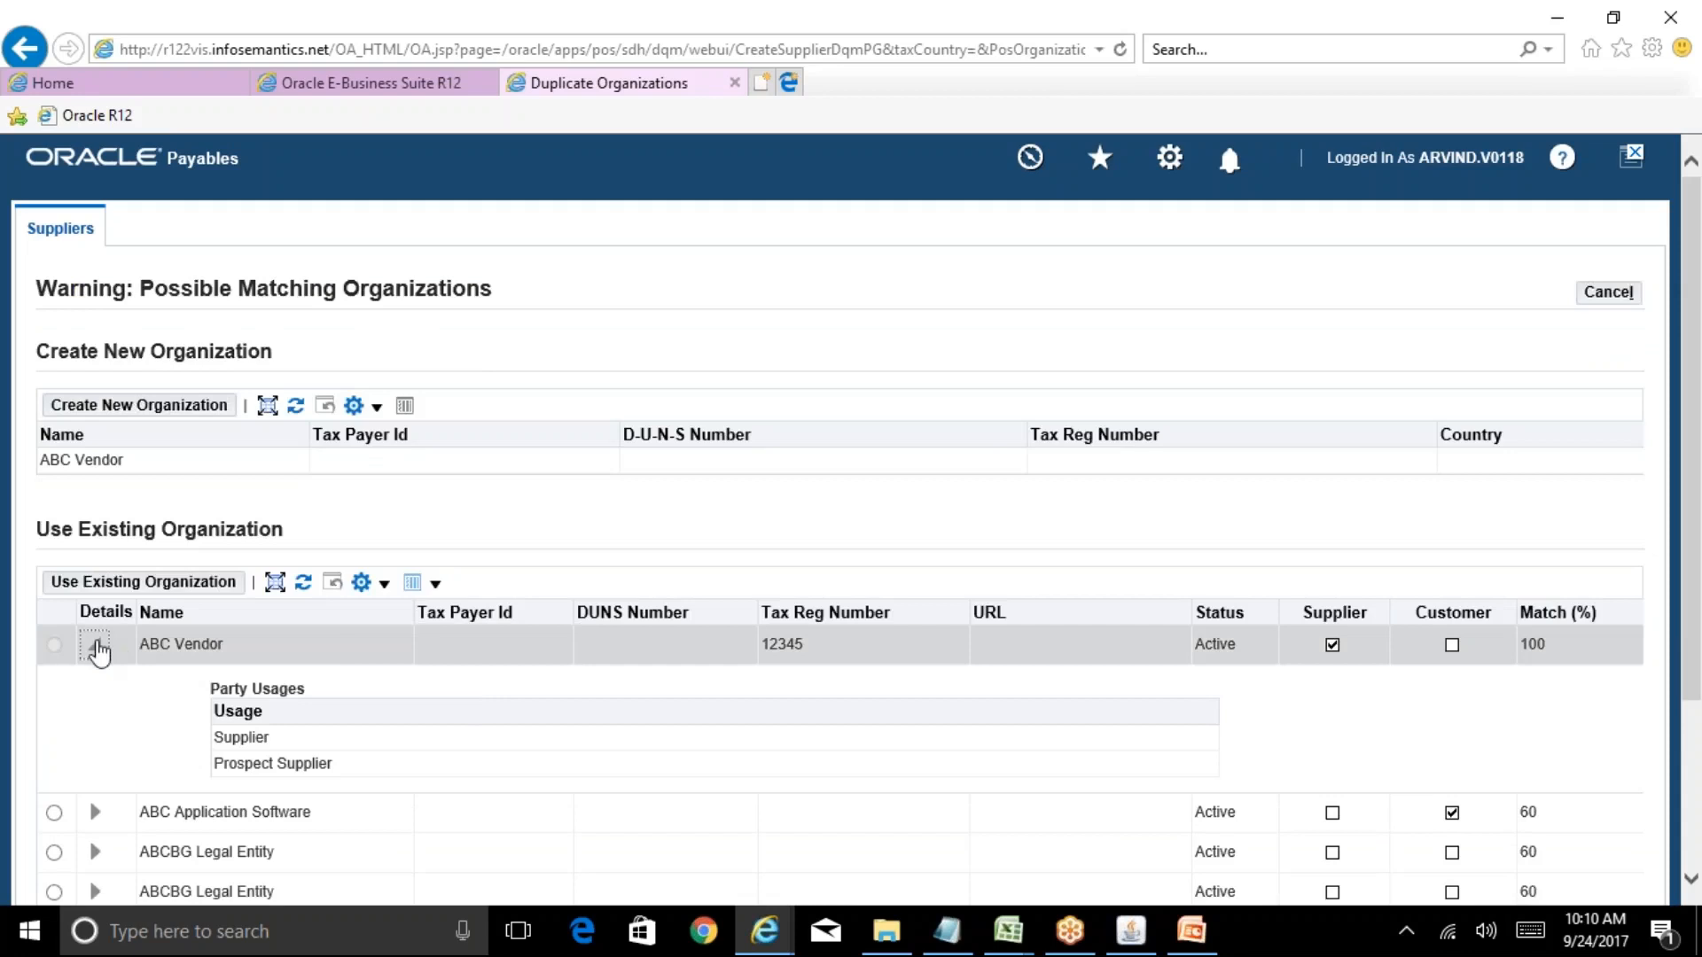
click(96, 646)
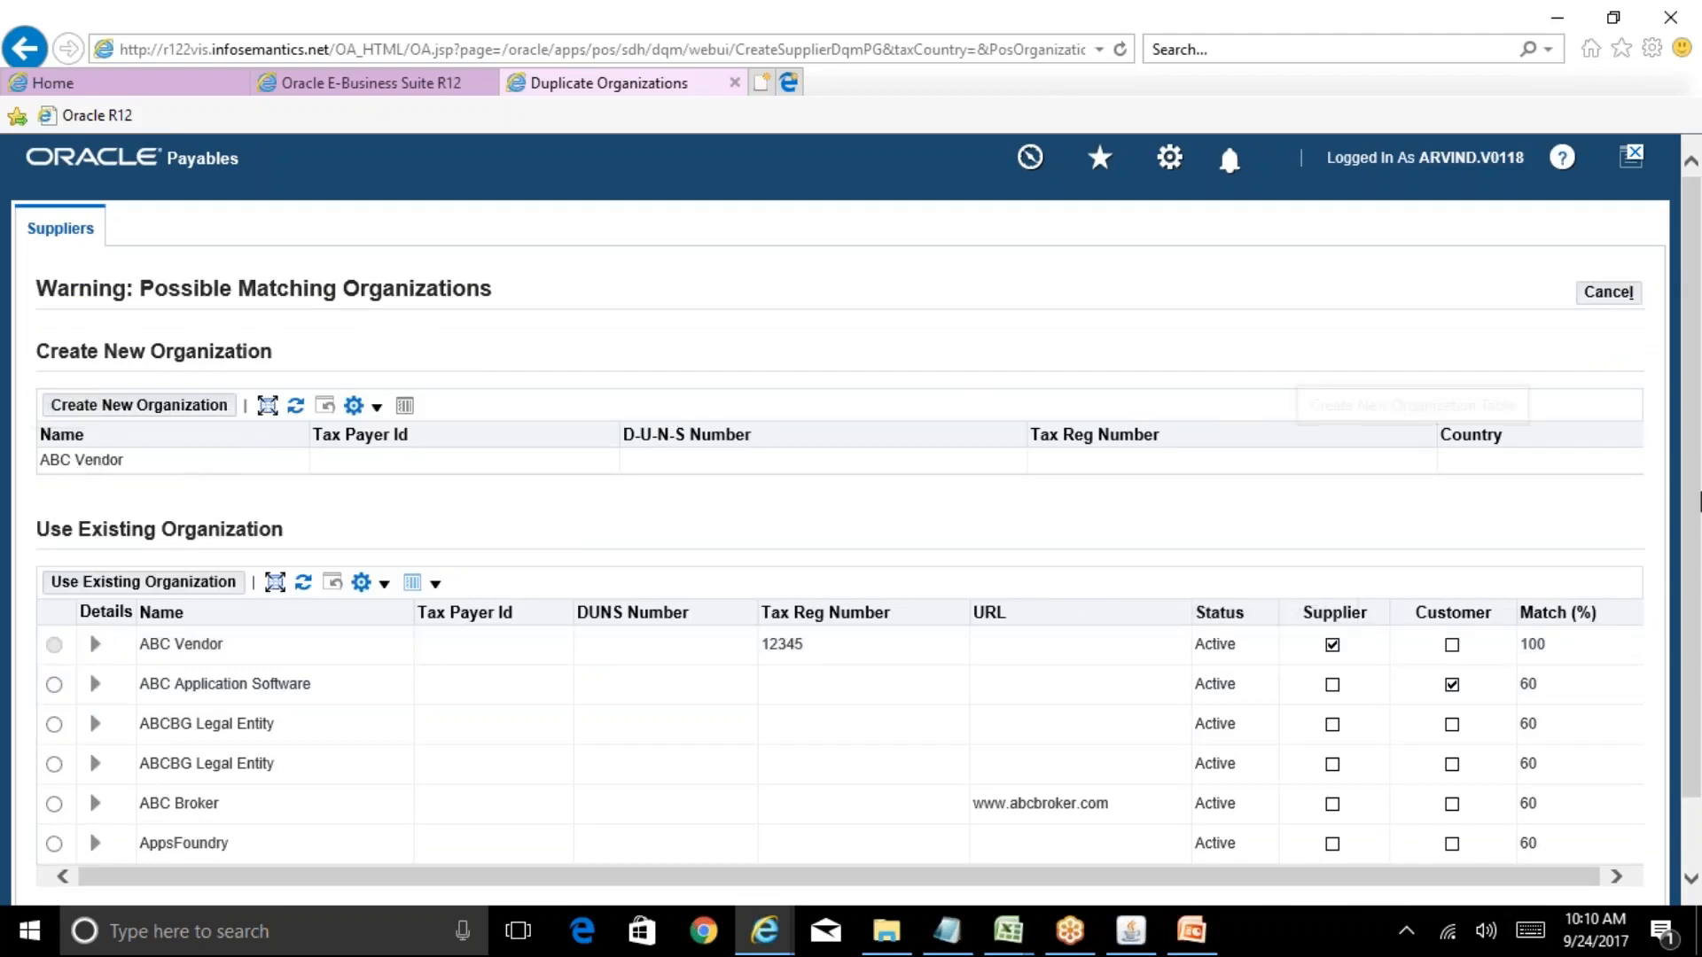
scroll(1039, 621, down, 2)
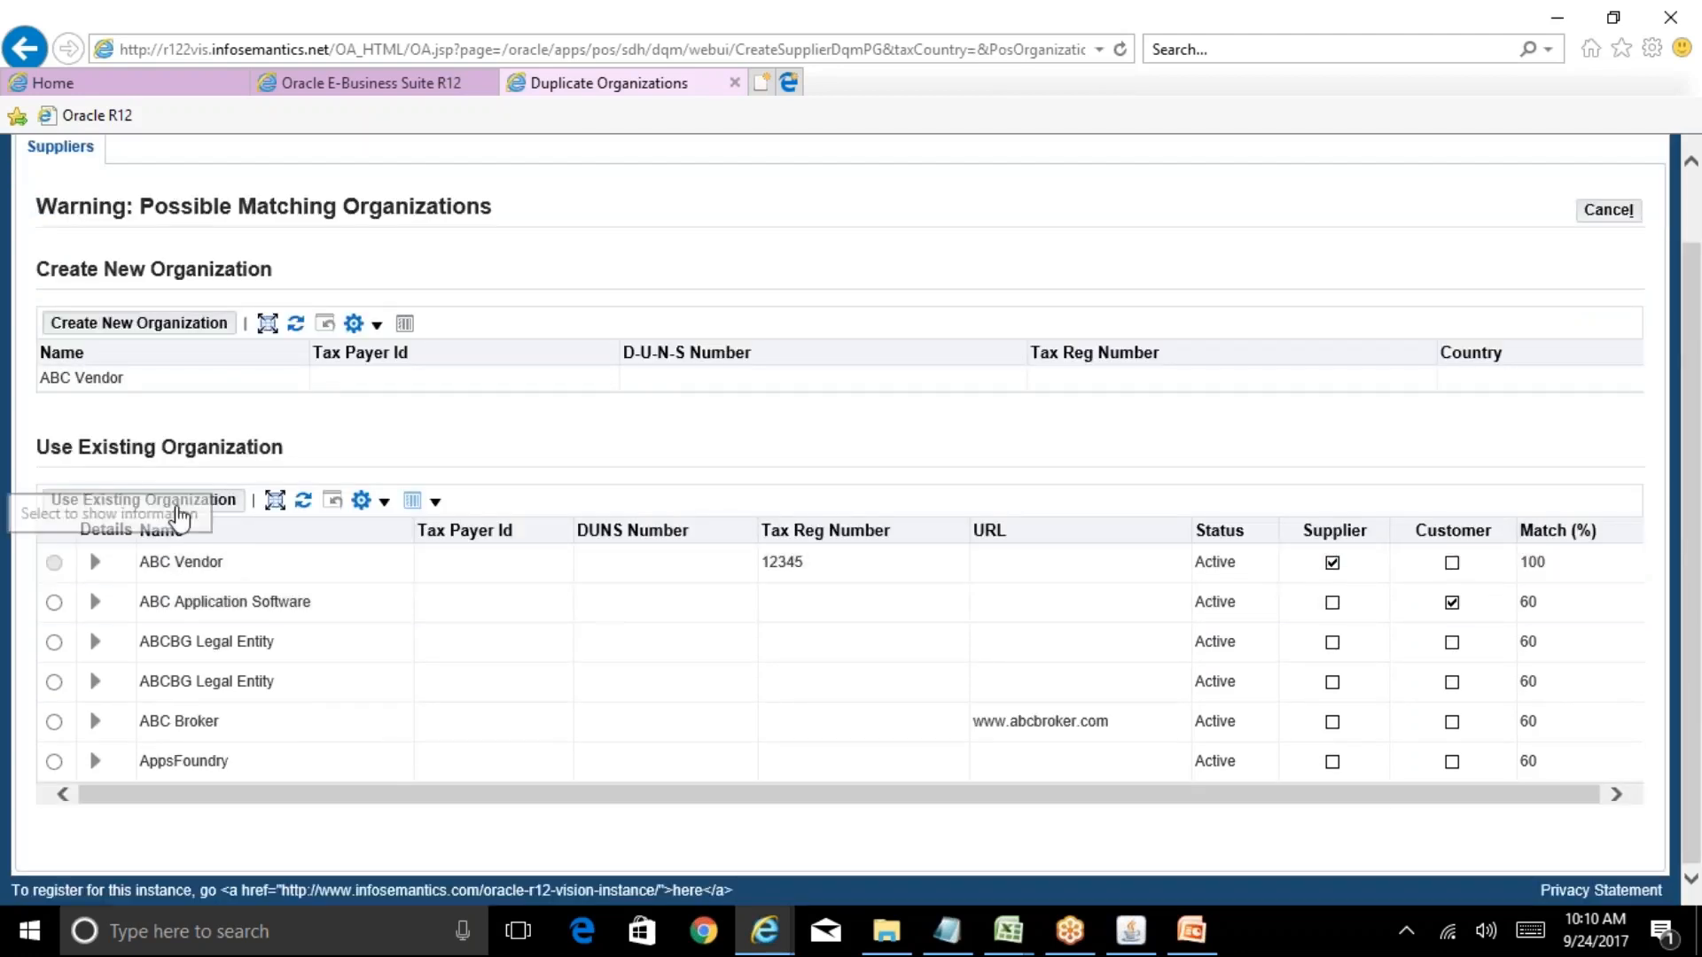
click(98, 566)
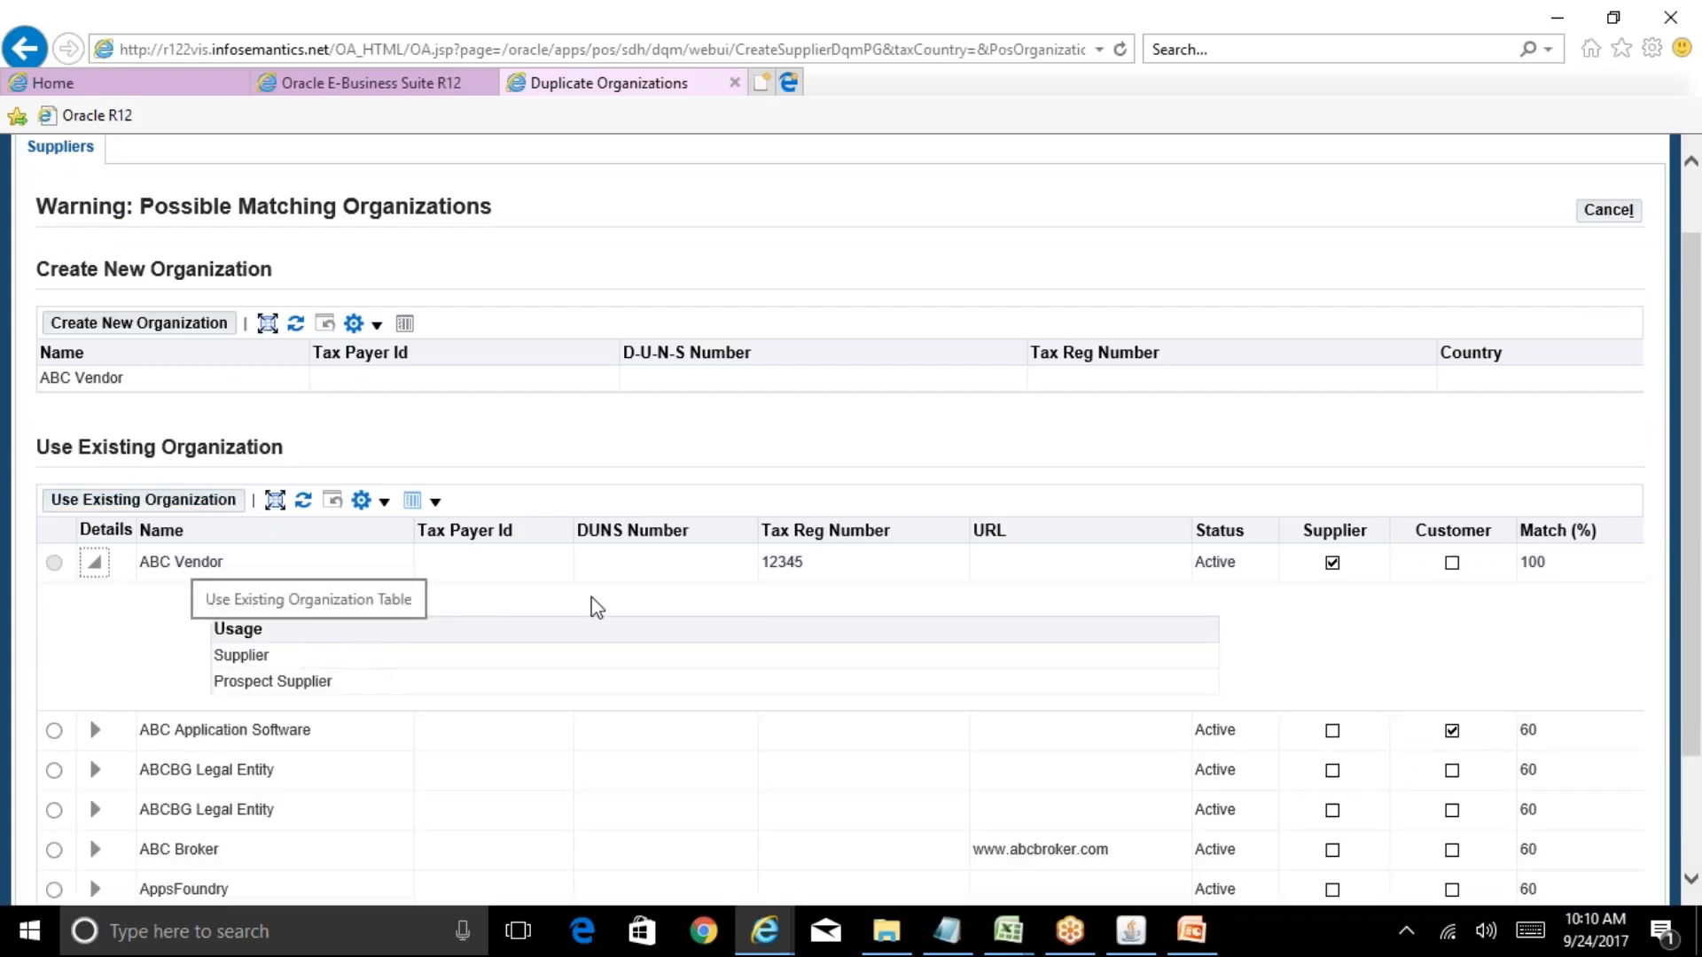
scroll(1695, 293, up, 1)
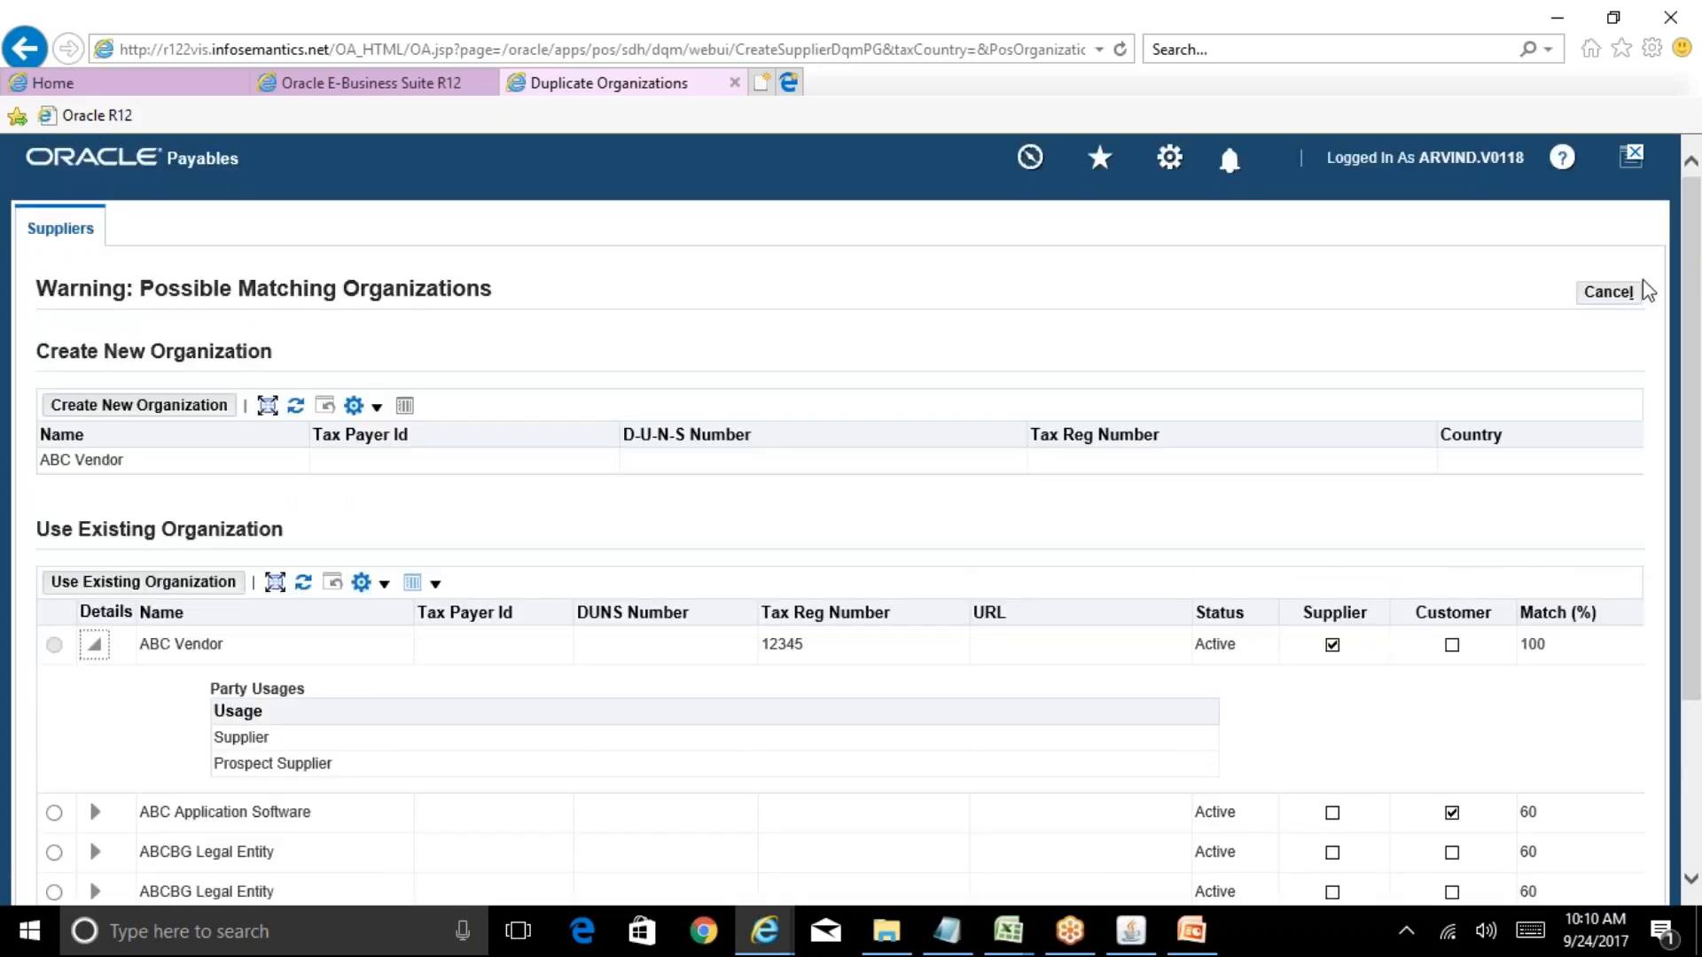
Cancel the supplier creation and discard the unsaved changes to return to the Suppliers page
click(1611, 292)
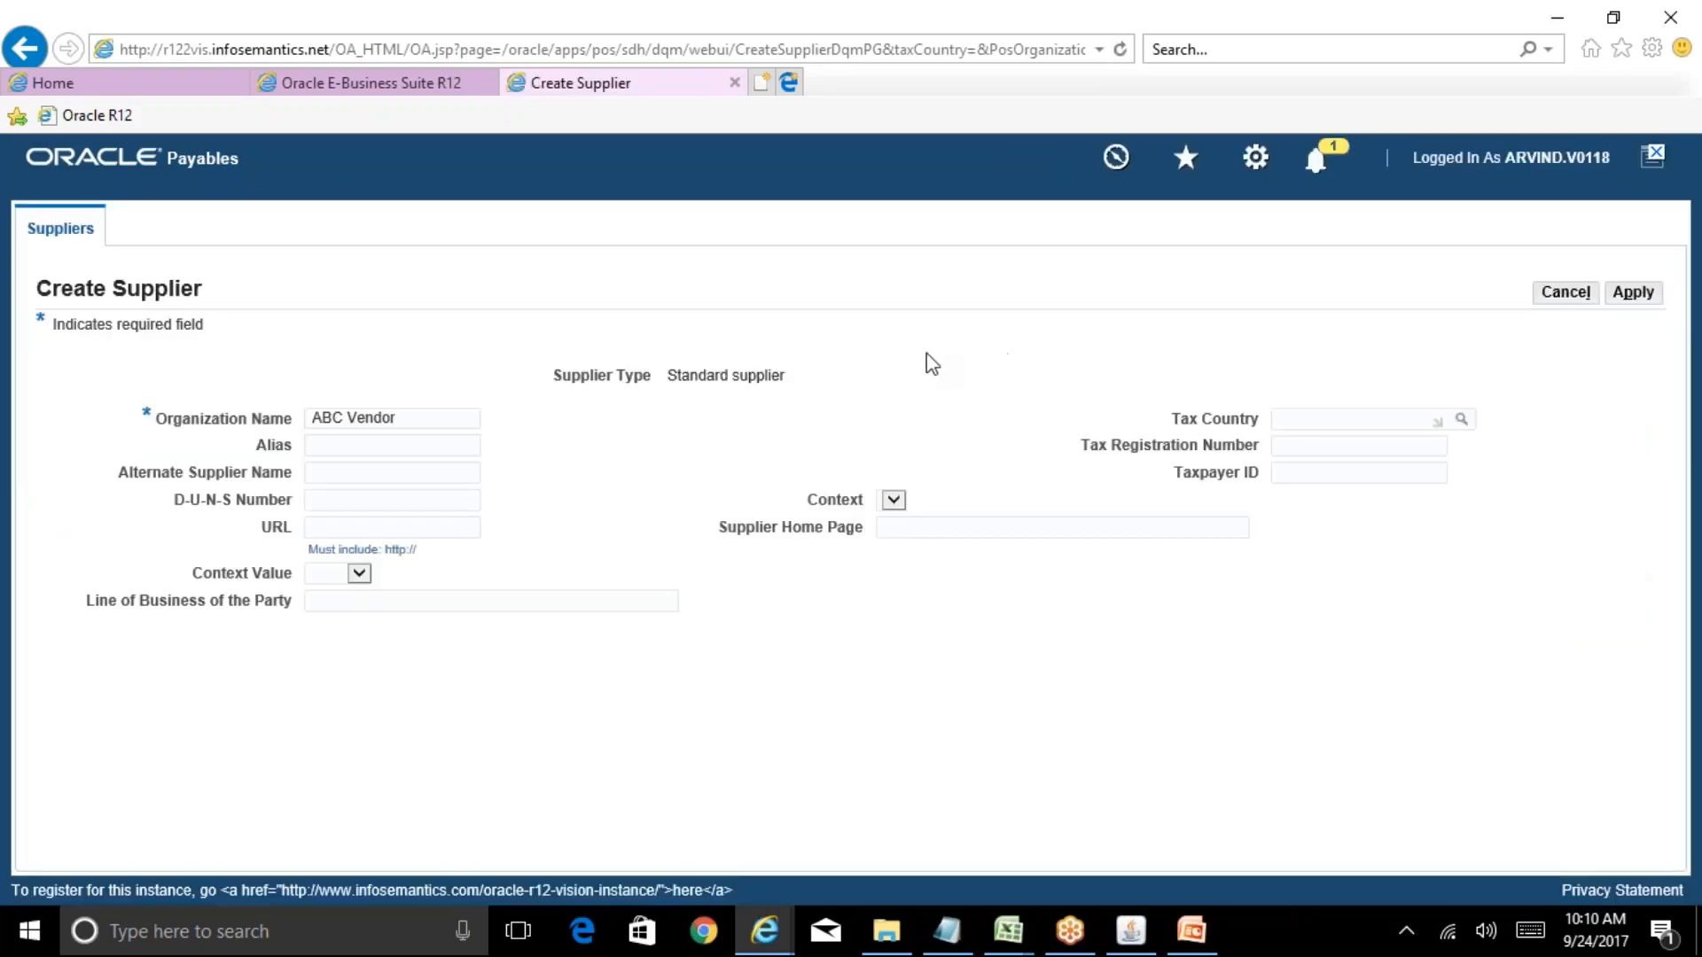
click(1561, 295)
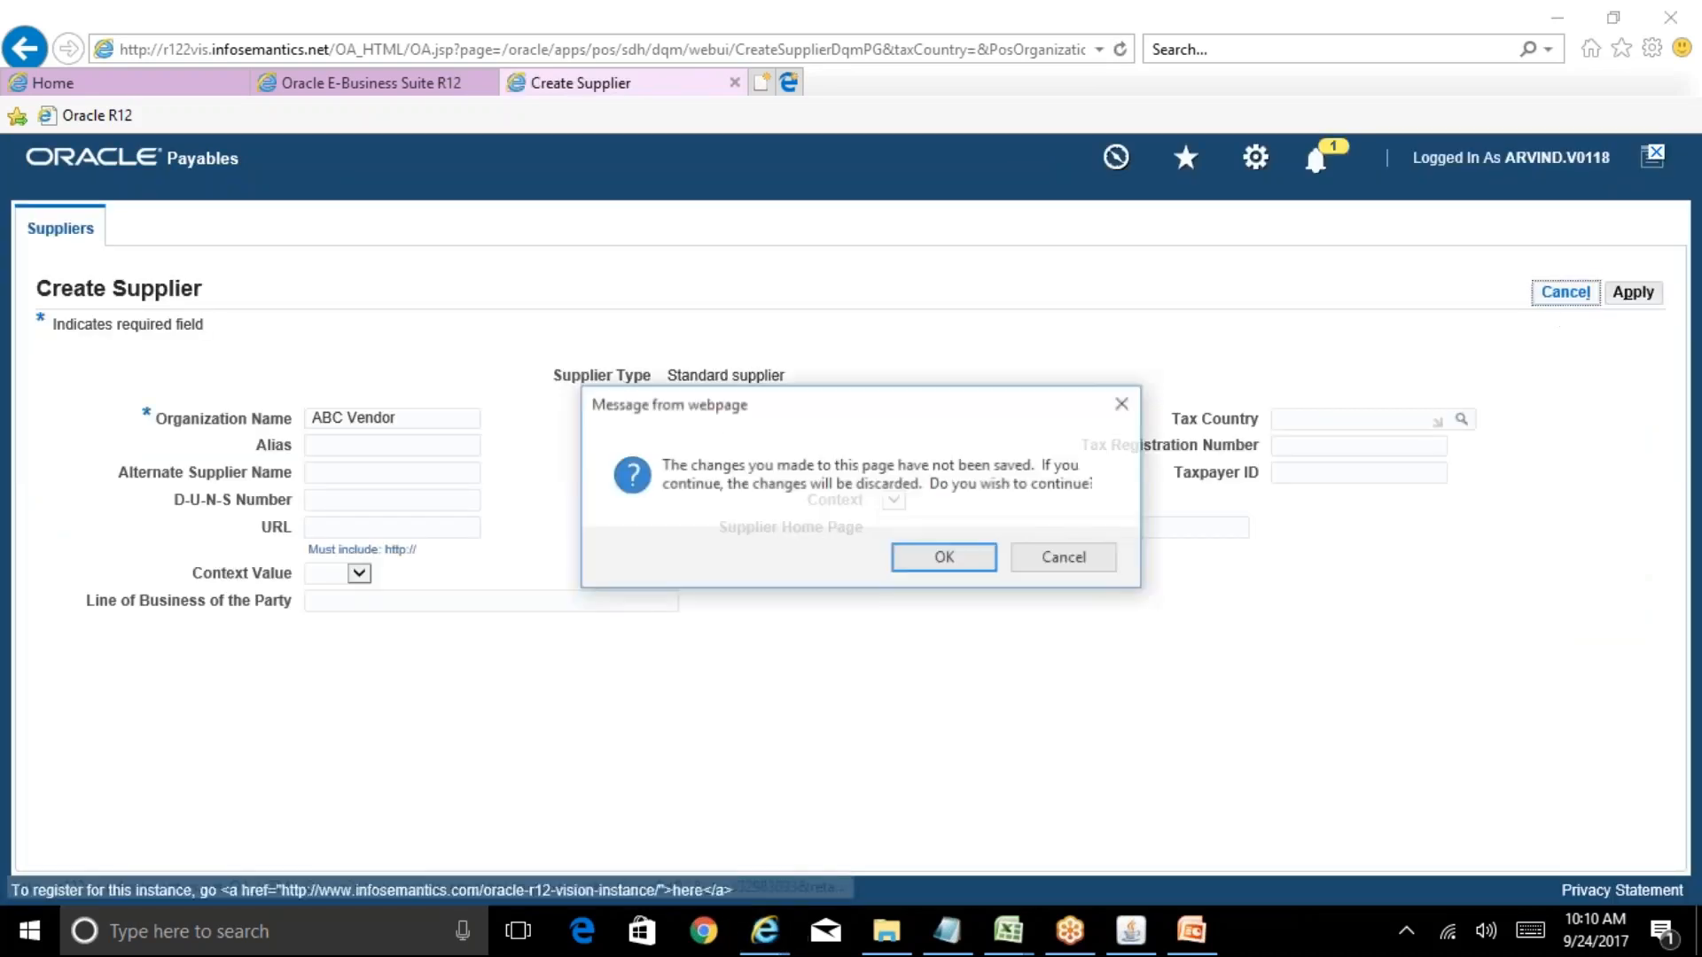
click(968, 558)
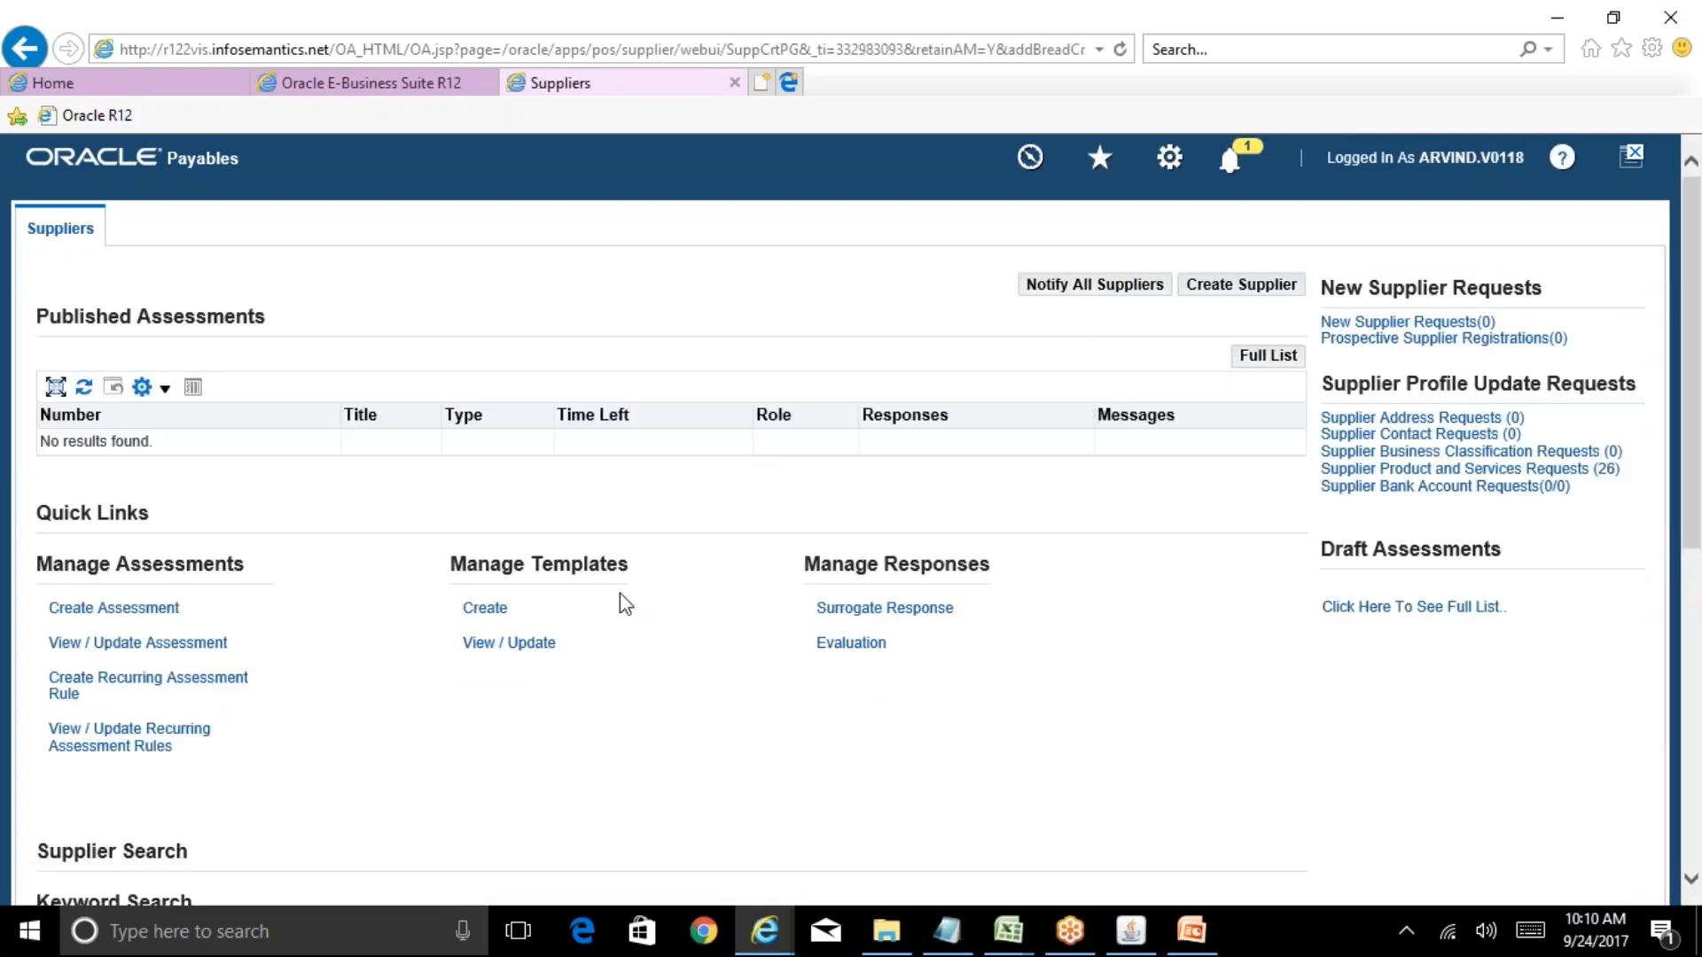
Search for the supplier name ABC Vendor and open that supplier's Quick Update page
scroll(1695, 293, down, 1)
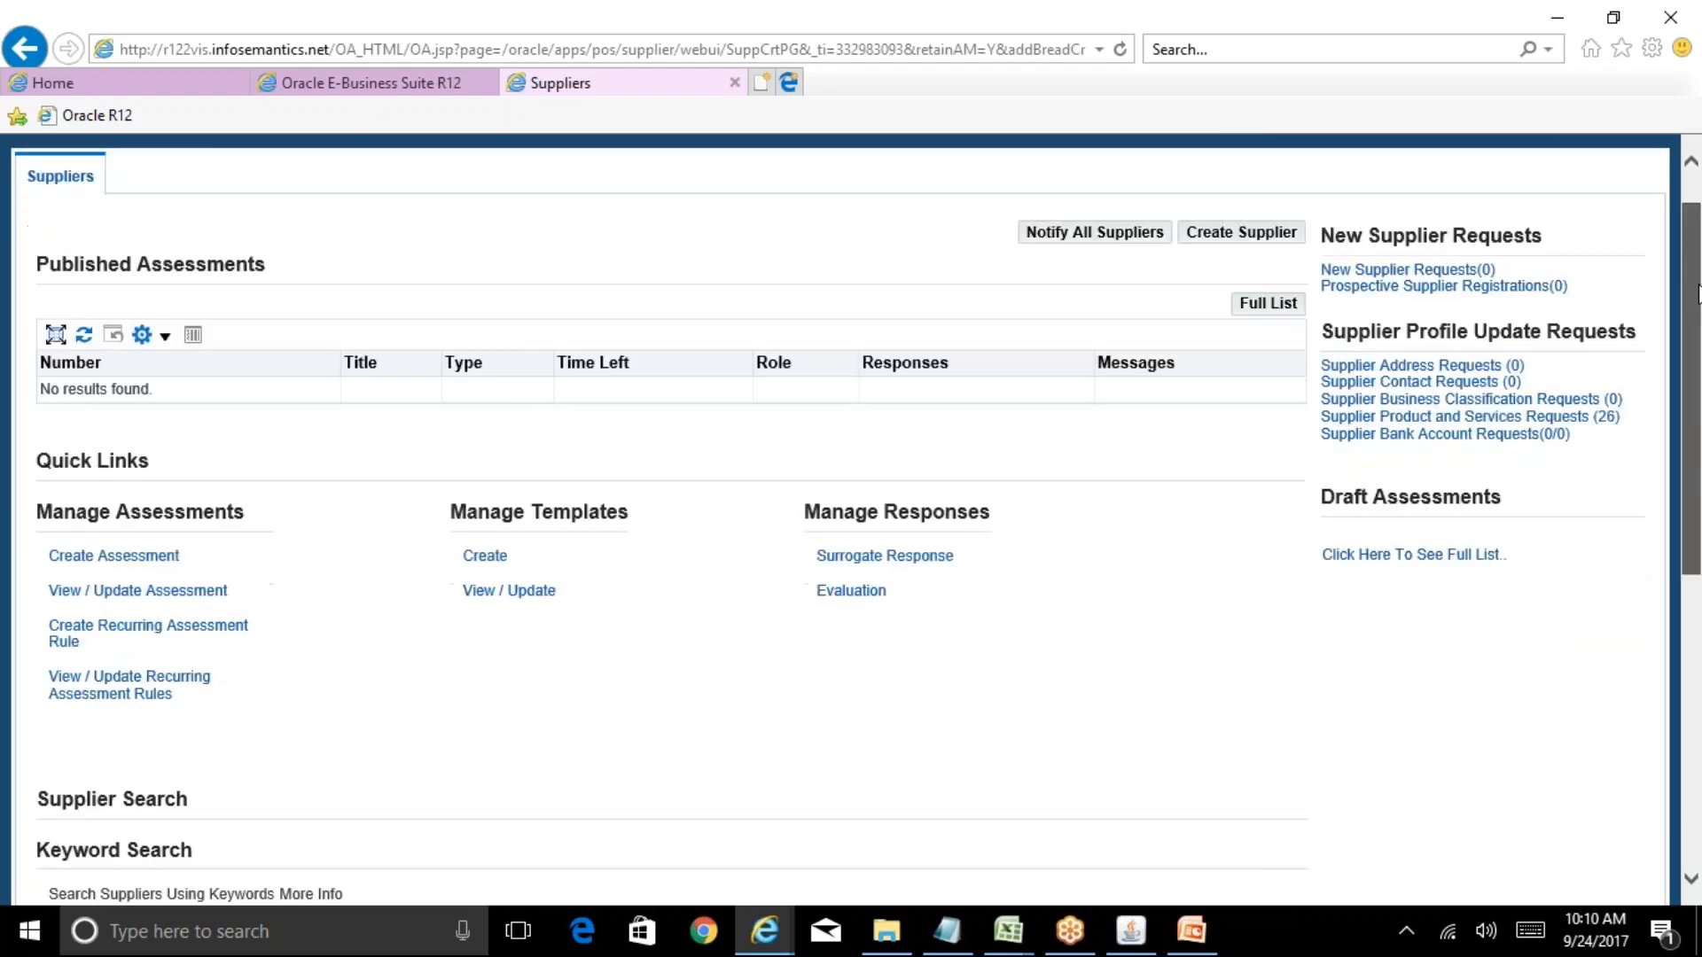
scroll(1695, 293, down, 10)
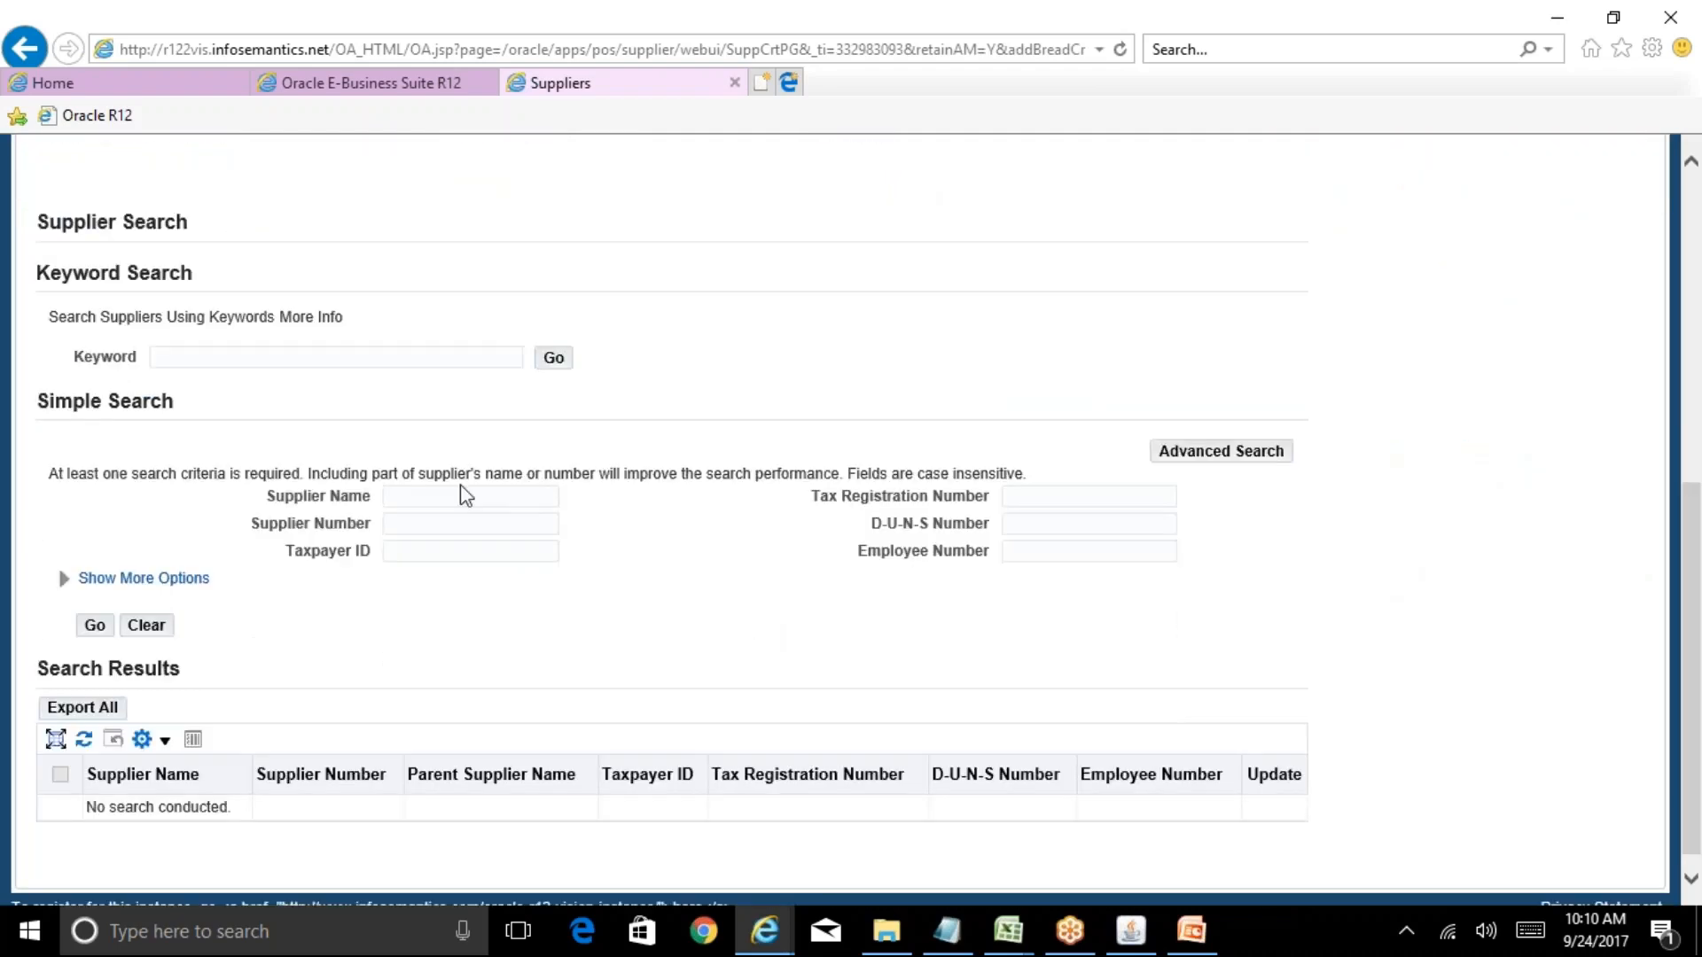
click(465, 497)
text(ABC Vendor)
click(94, 625)
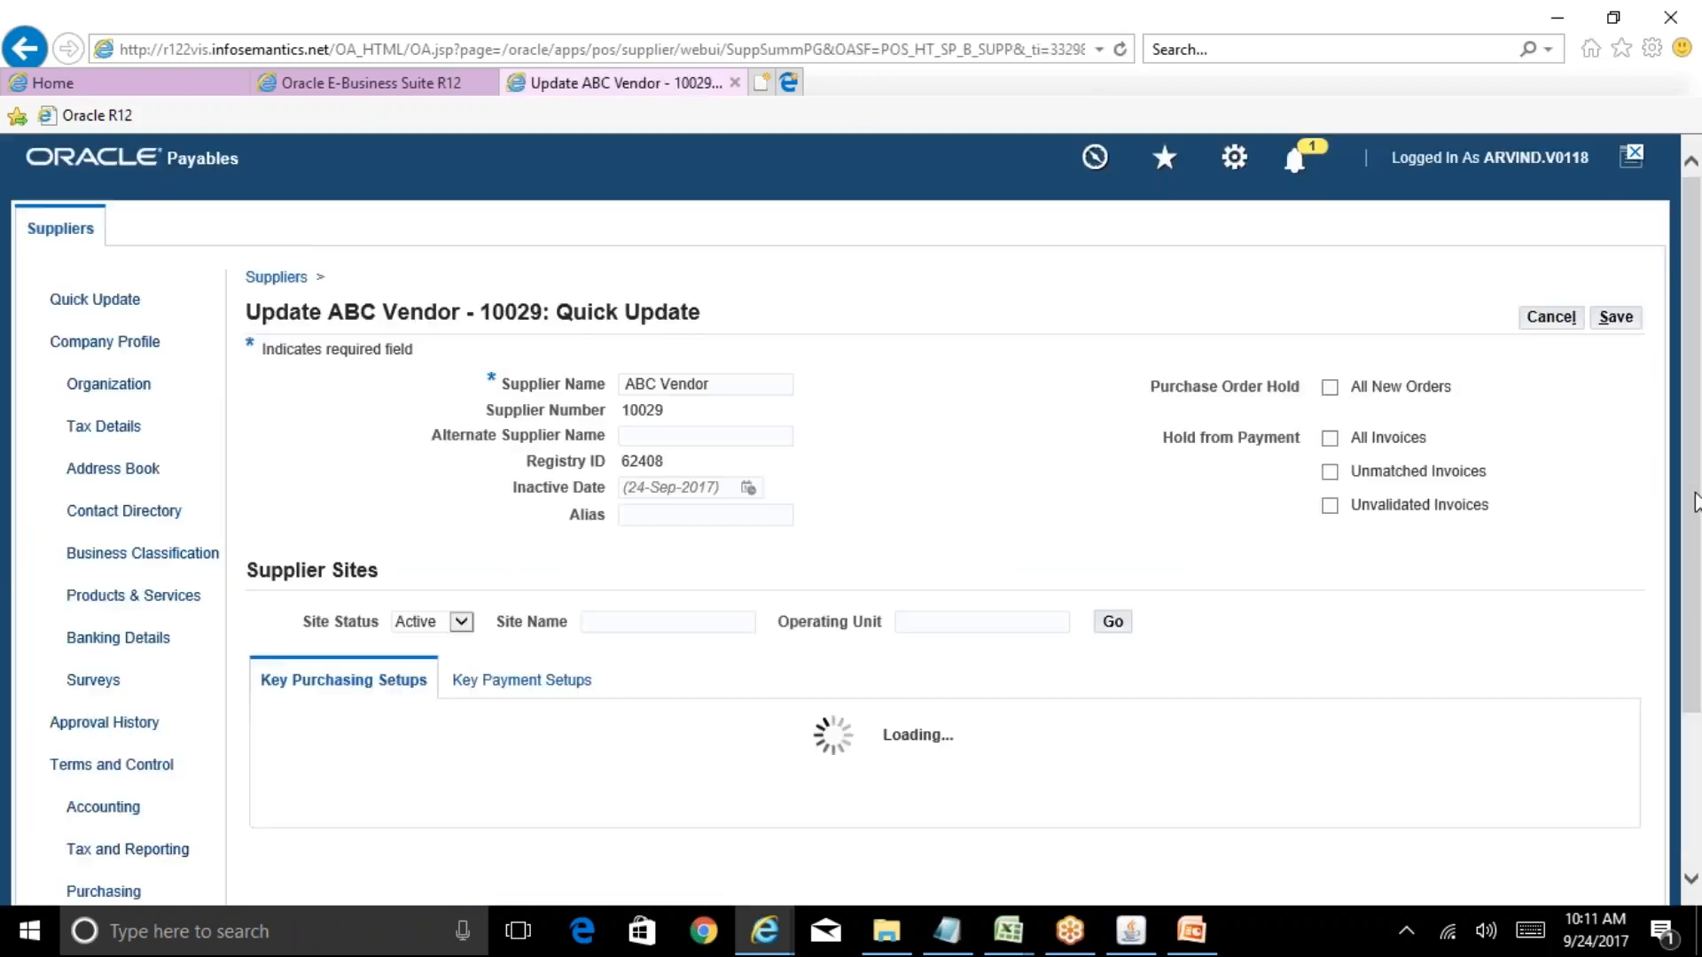
mouse_move(1694, 494)
mouse_down()
mouse_move(1698, 643)
mouse_move(1699, 521)
mouse_up()
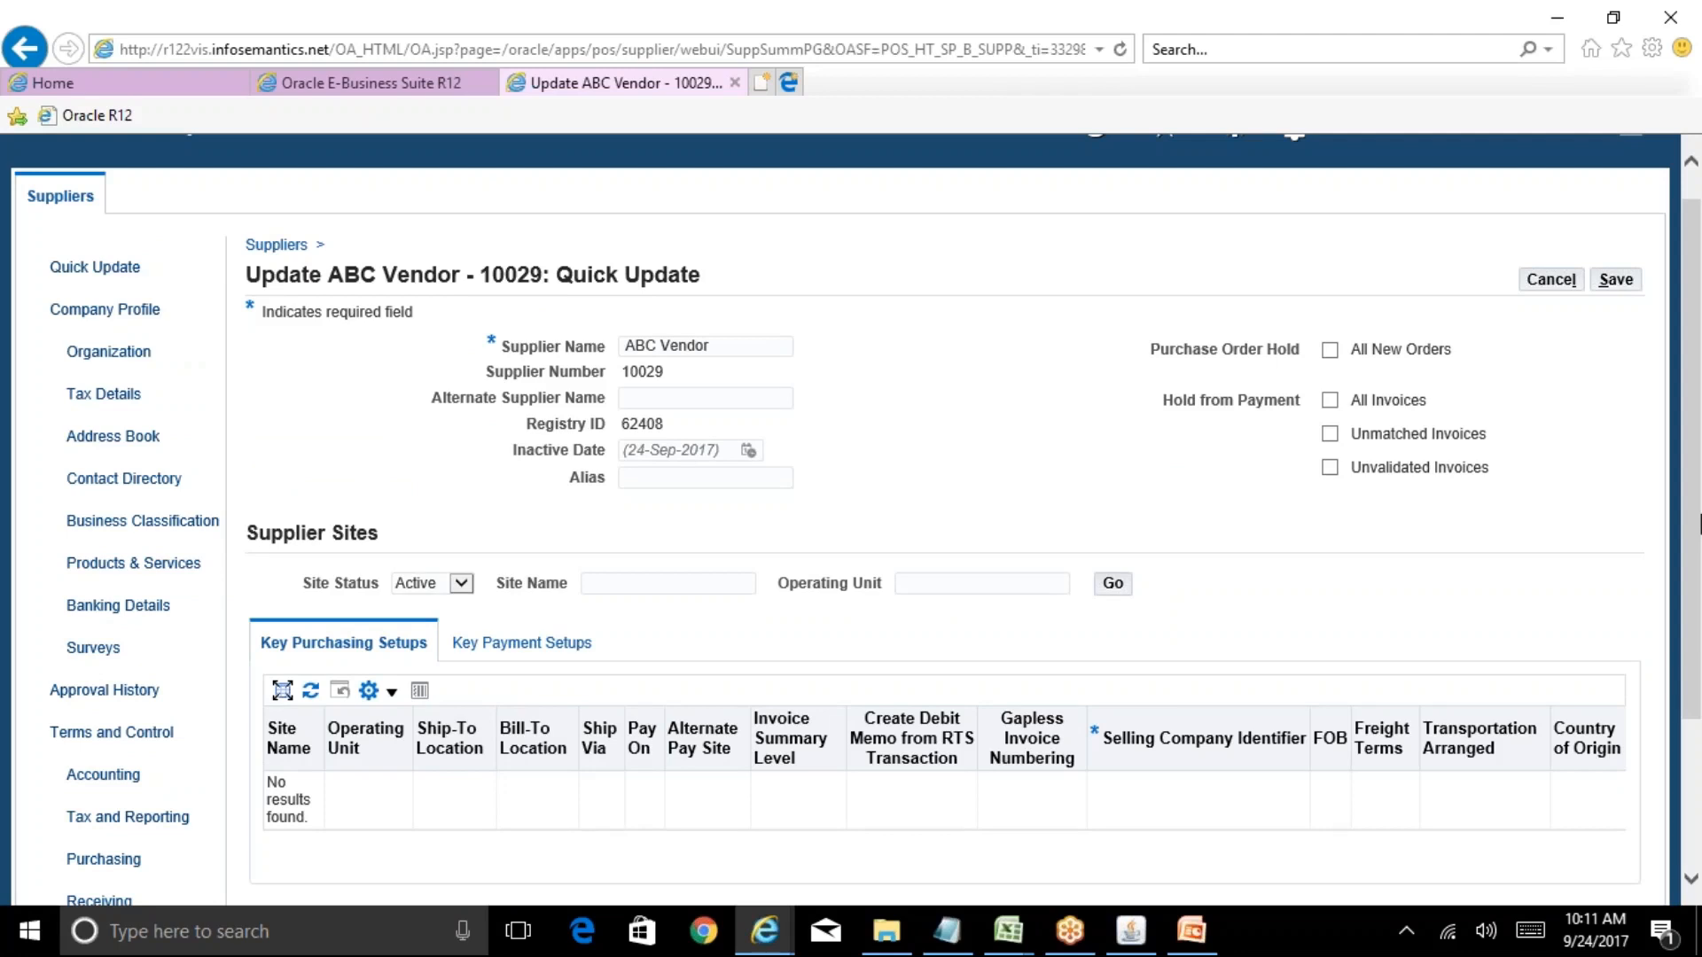
View the R12 Table of Contents and BR100_Financials_AP workbooks in Excel and return to the ABC Vendor update page in Internet Explorer
click(1010, 944)
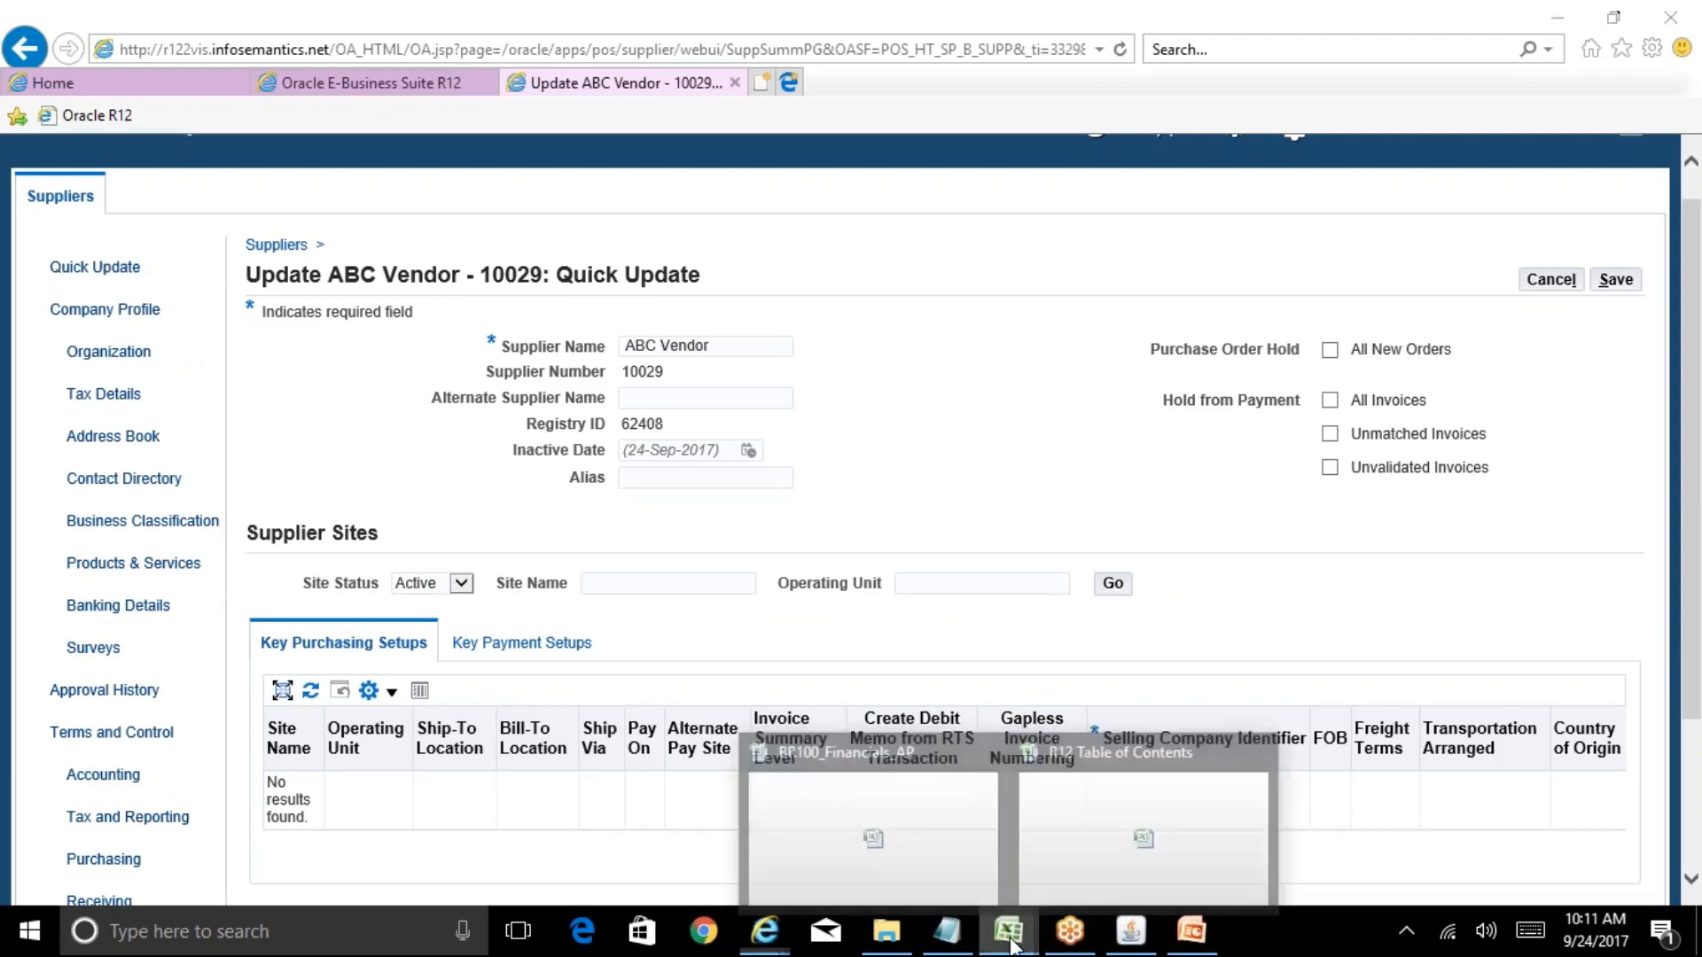
click(1093, 811)
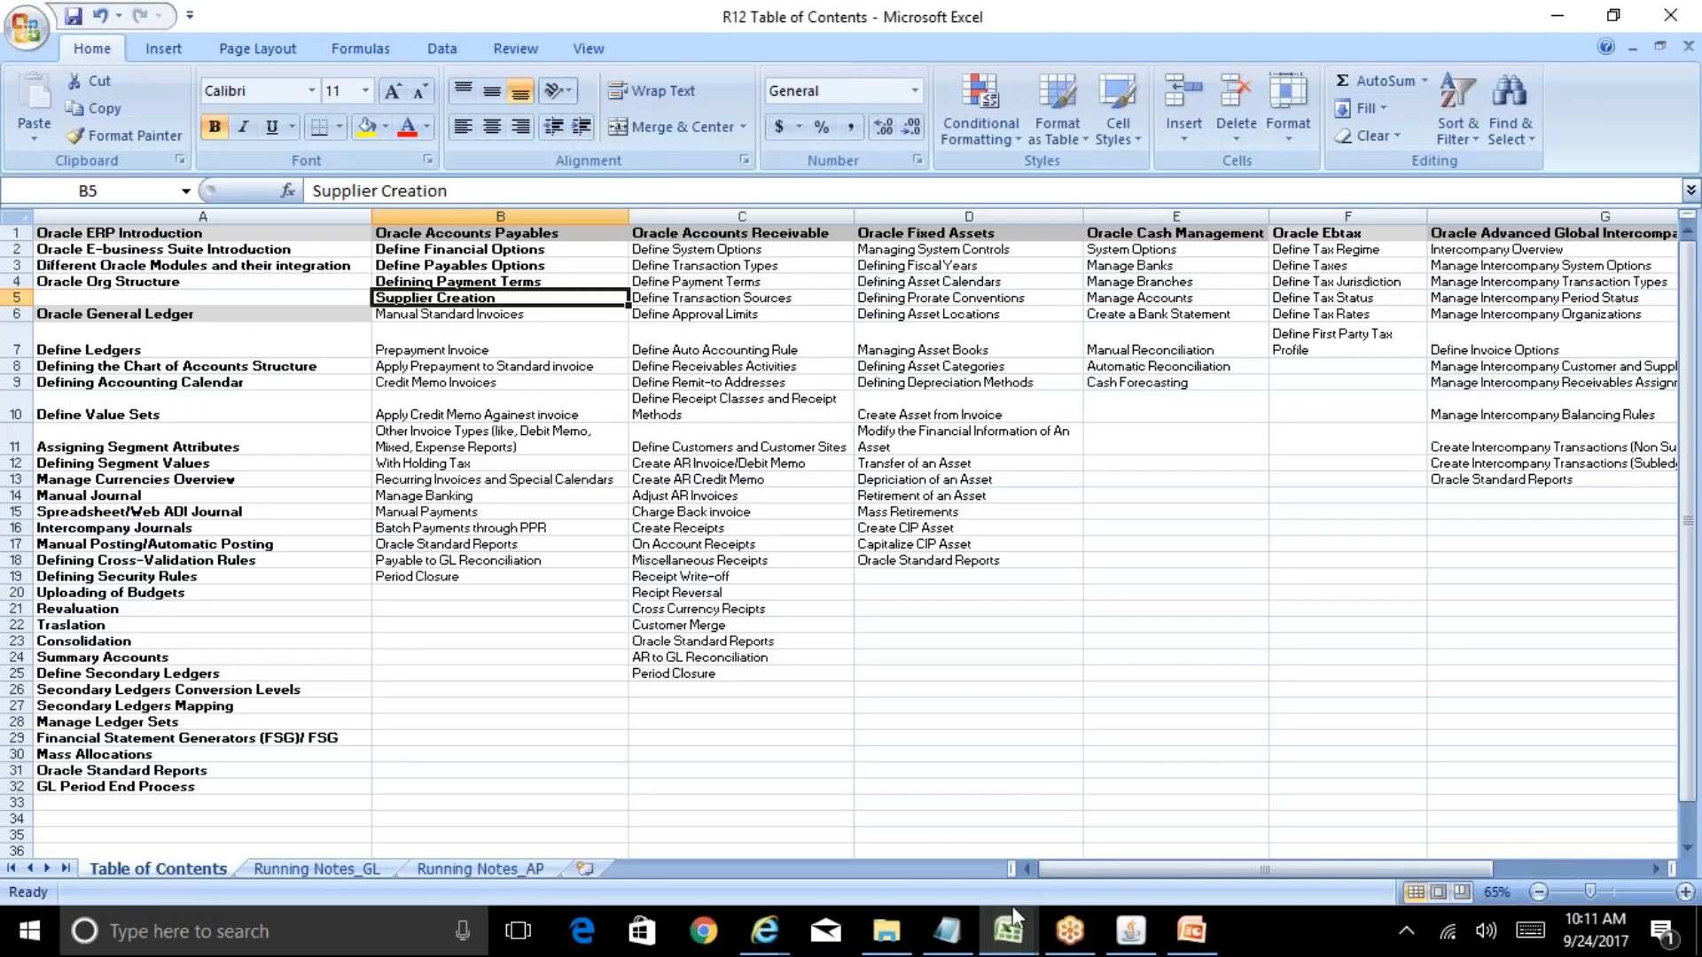
mouse_move(1012, 906)
click(909, 872)
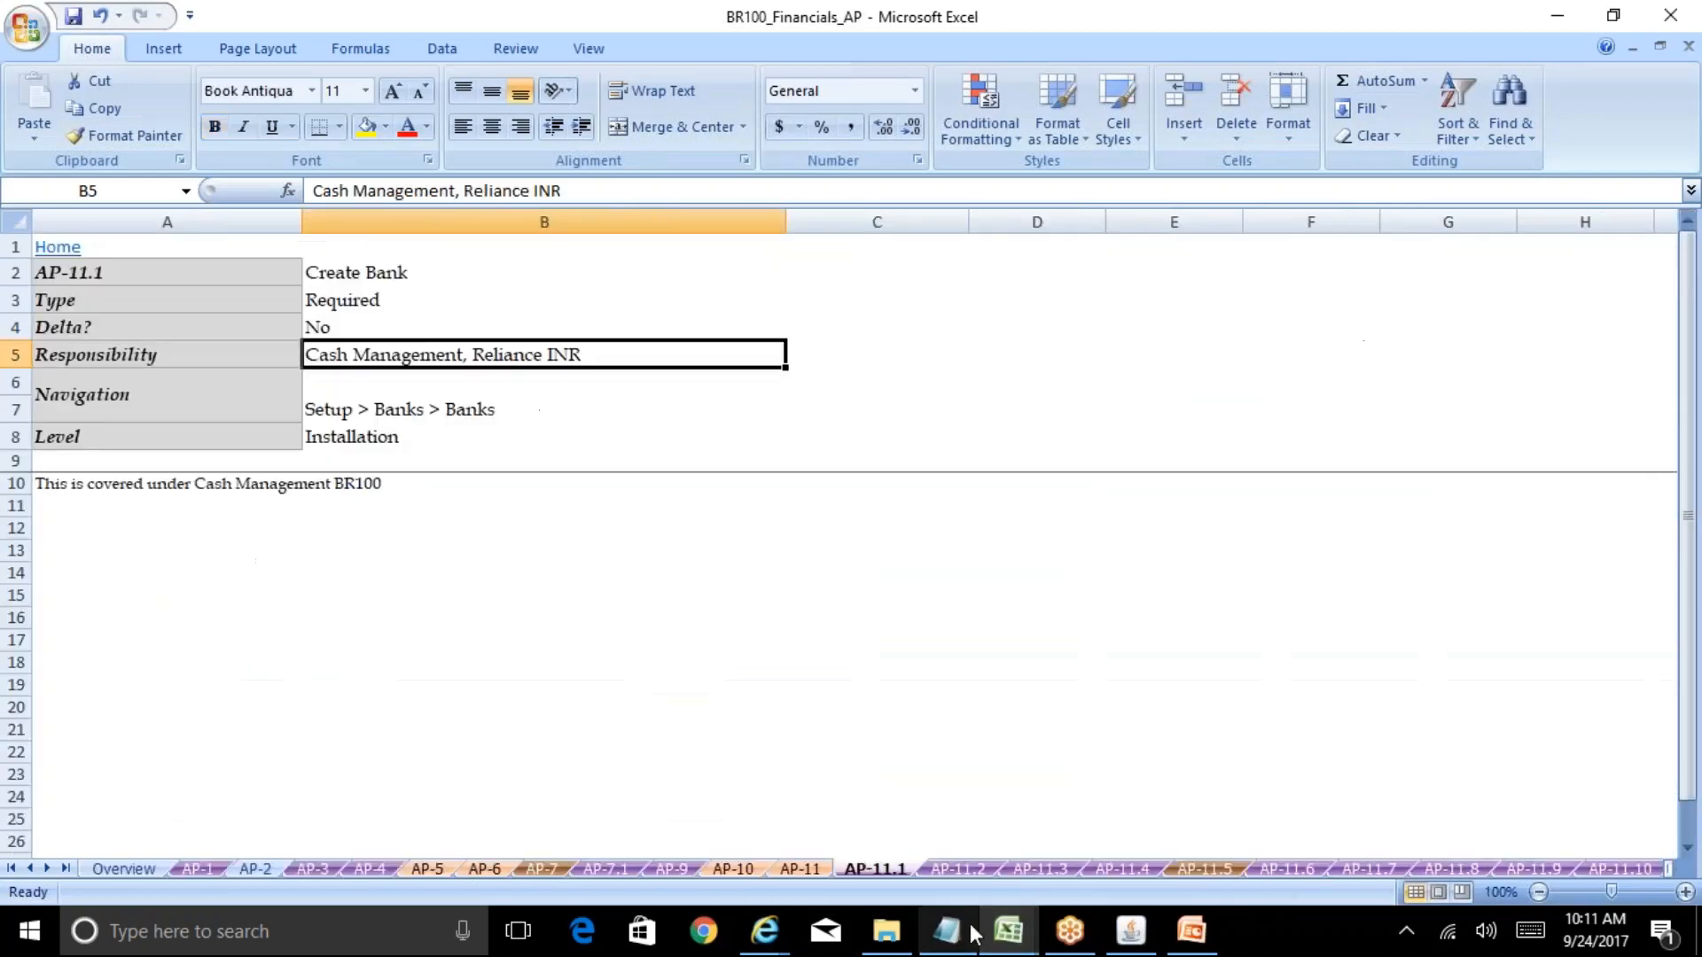
click(785, 933)
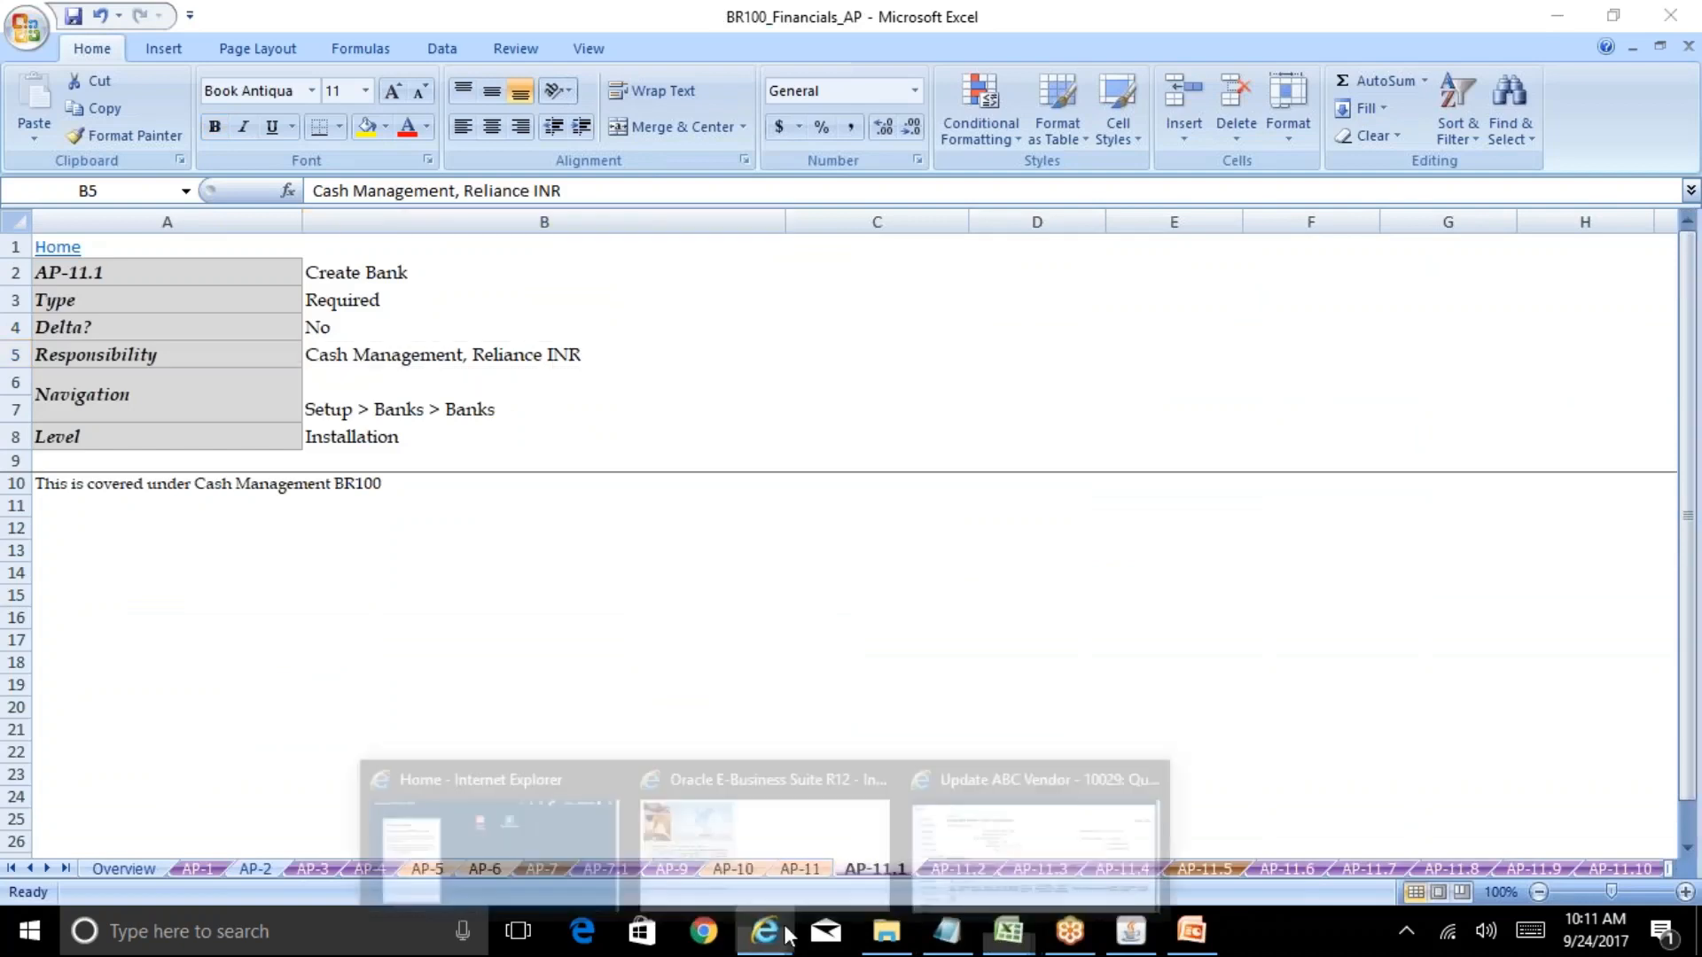
click(1065, 845)
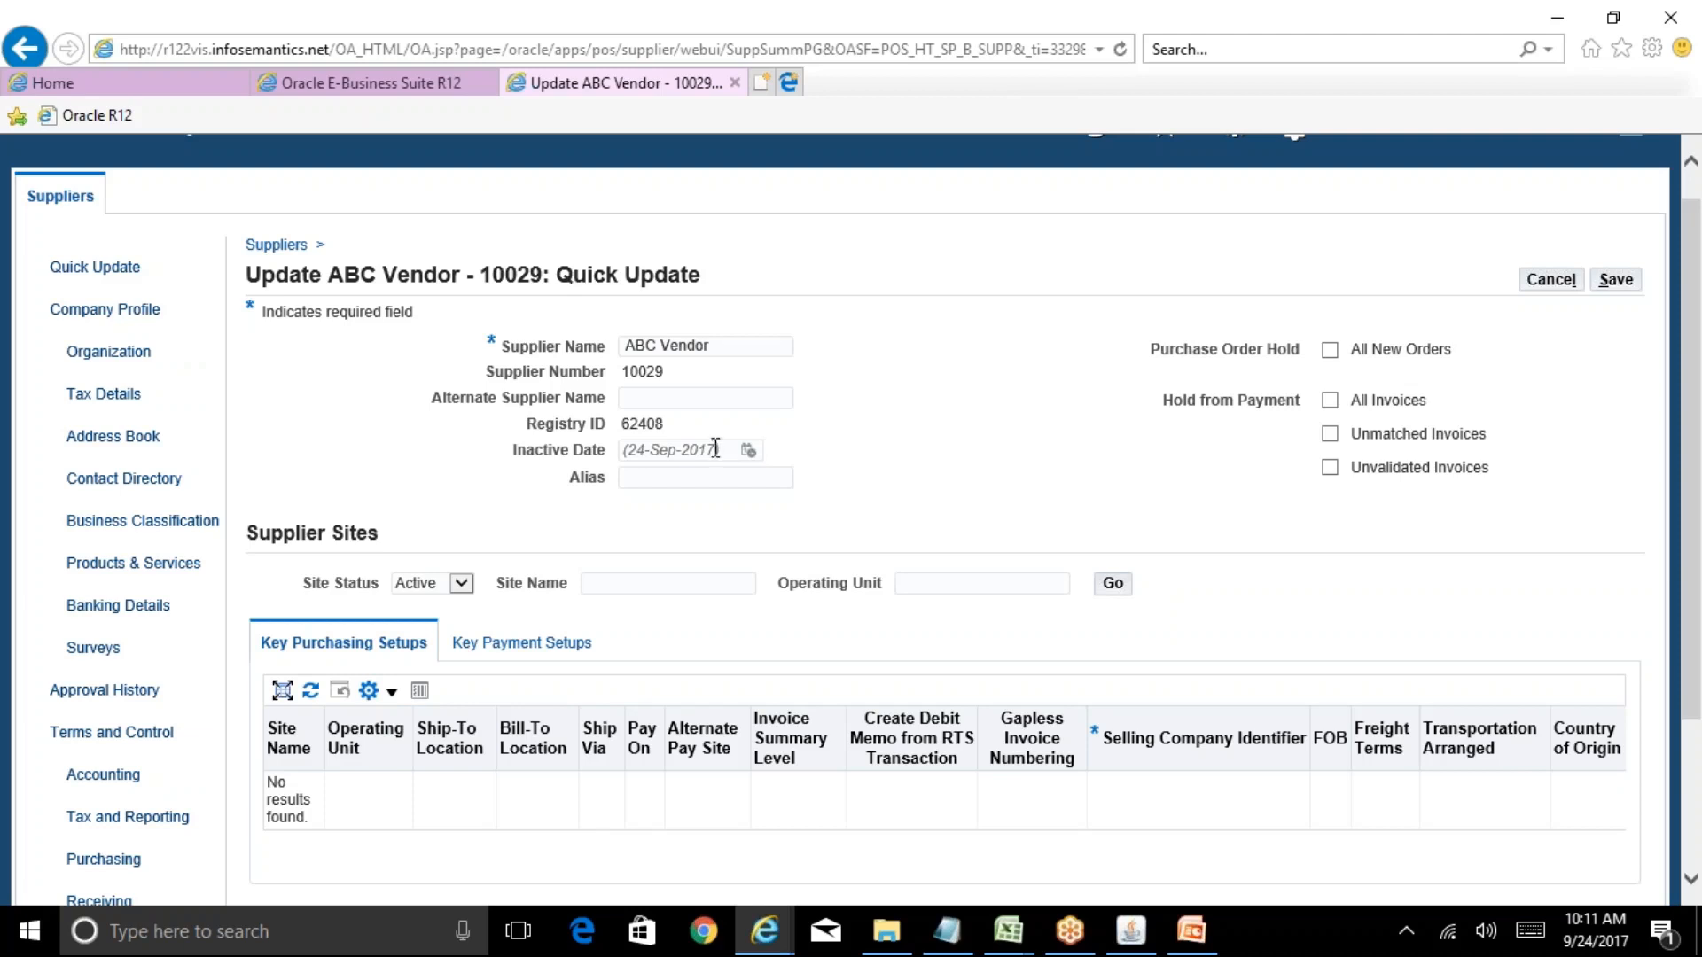
Enter 24-Sep-2017 as ABC Vendor's inactive date and clear the date again
click(715, 448)
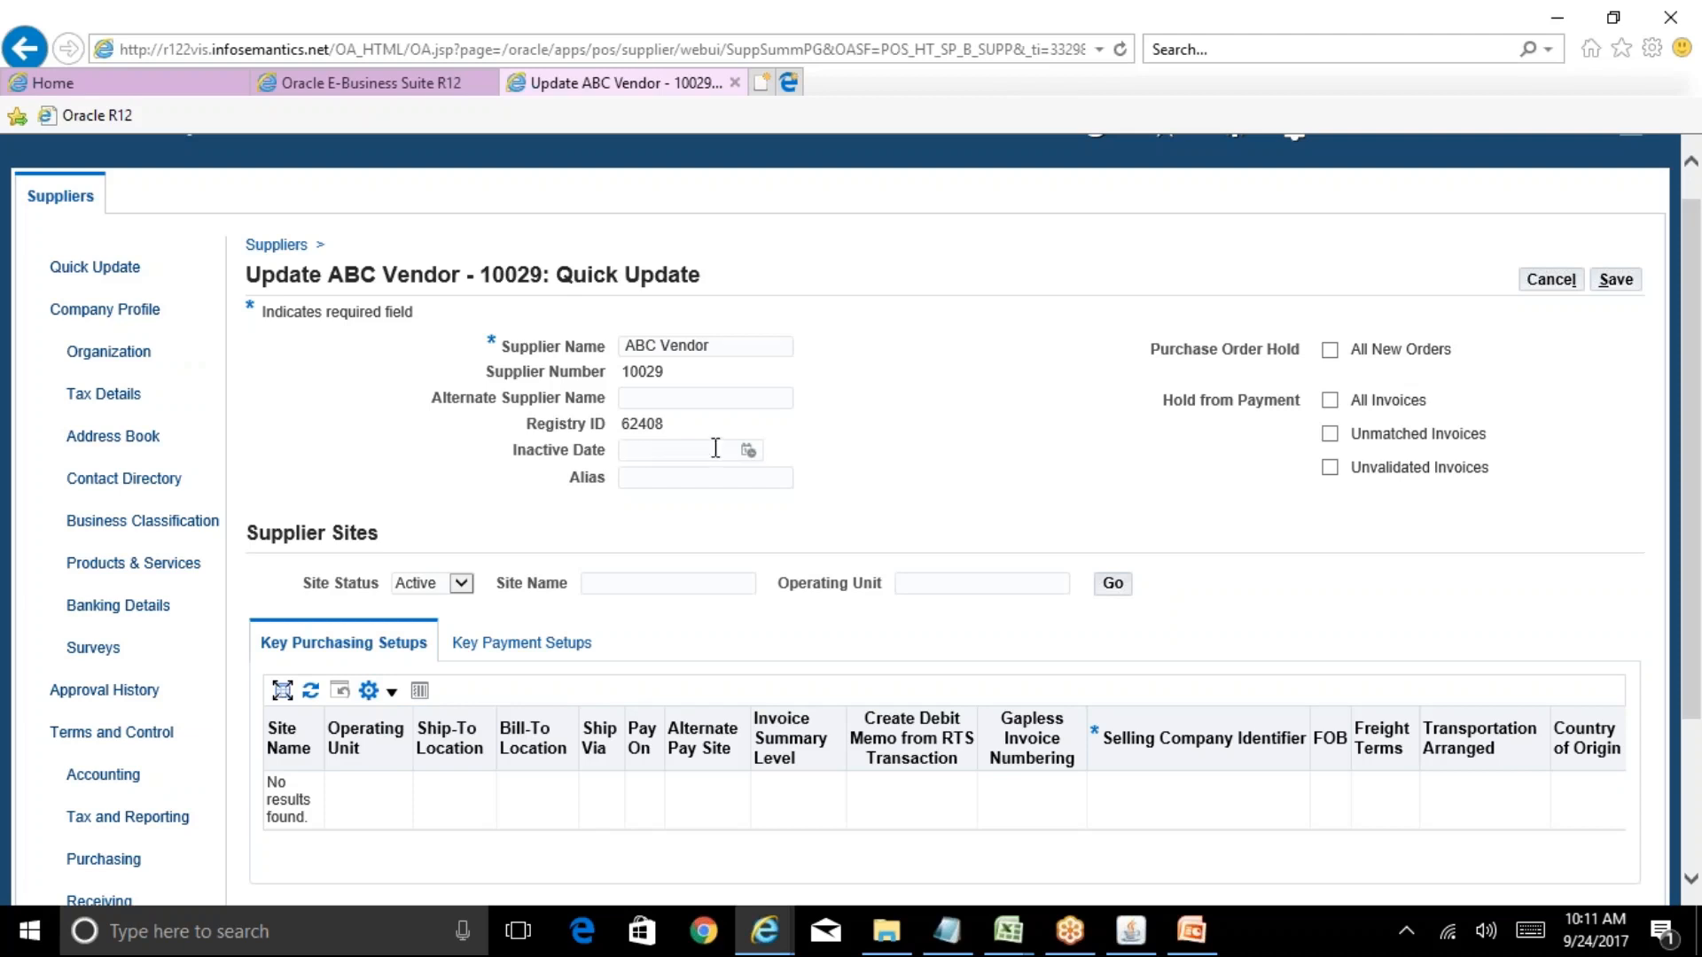
click(905, 476)
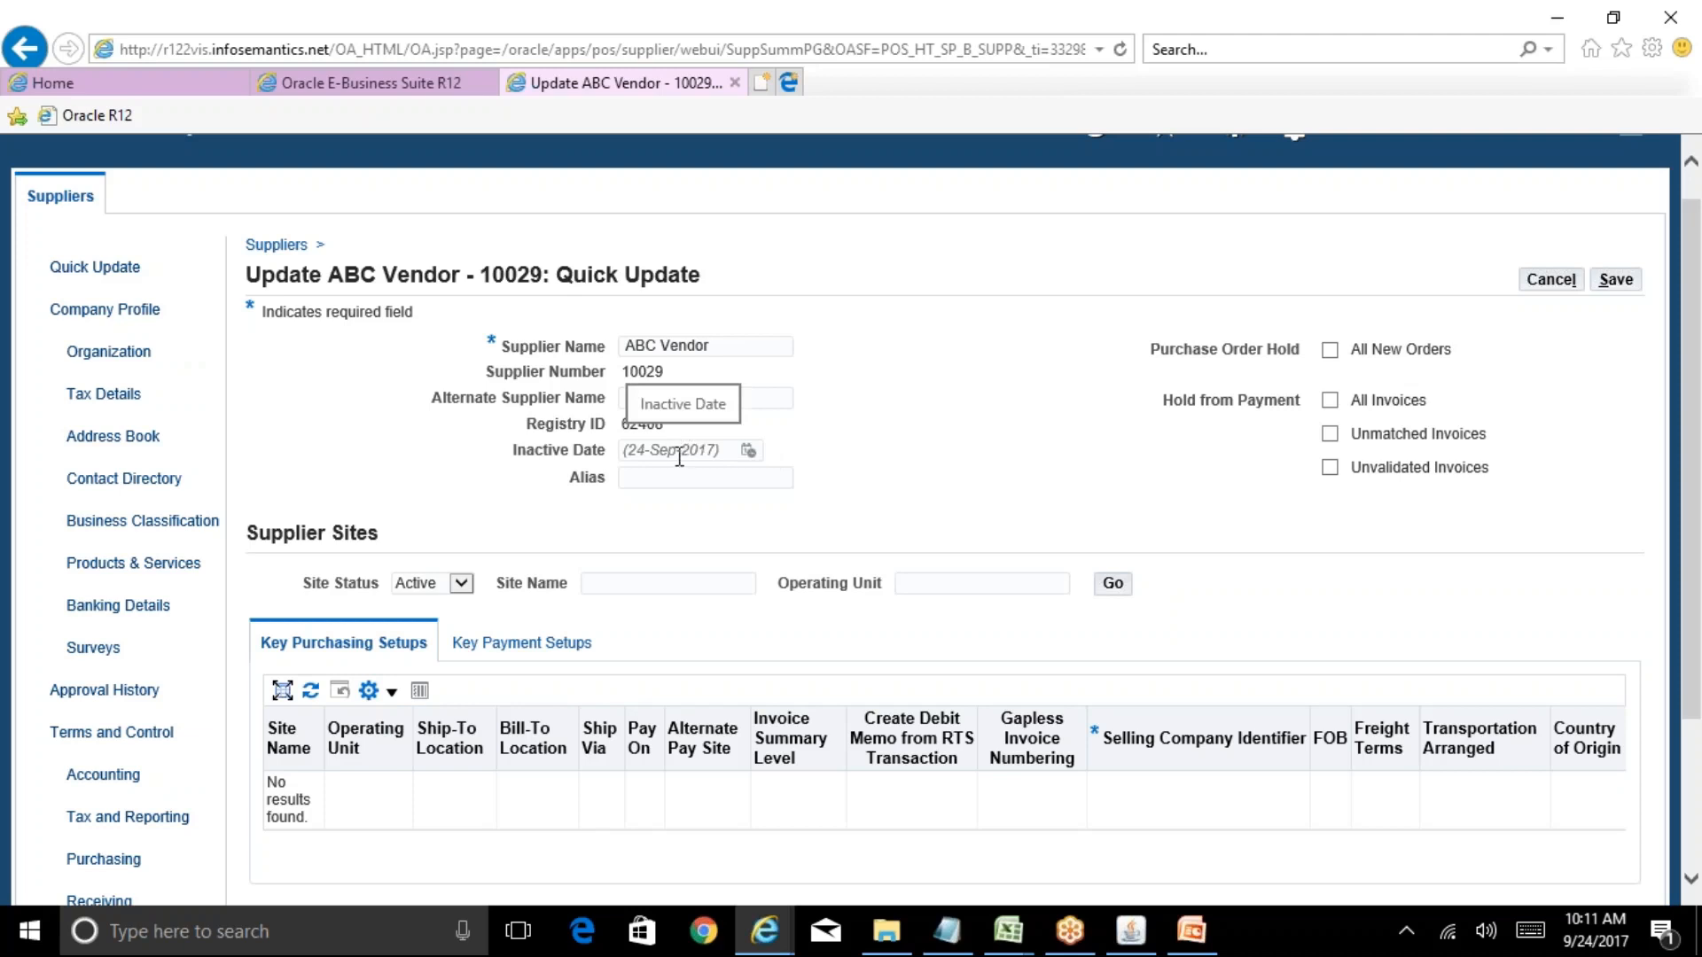
click(644, 452)
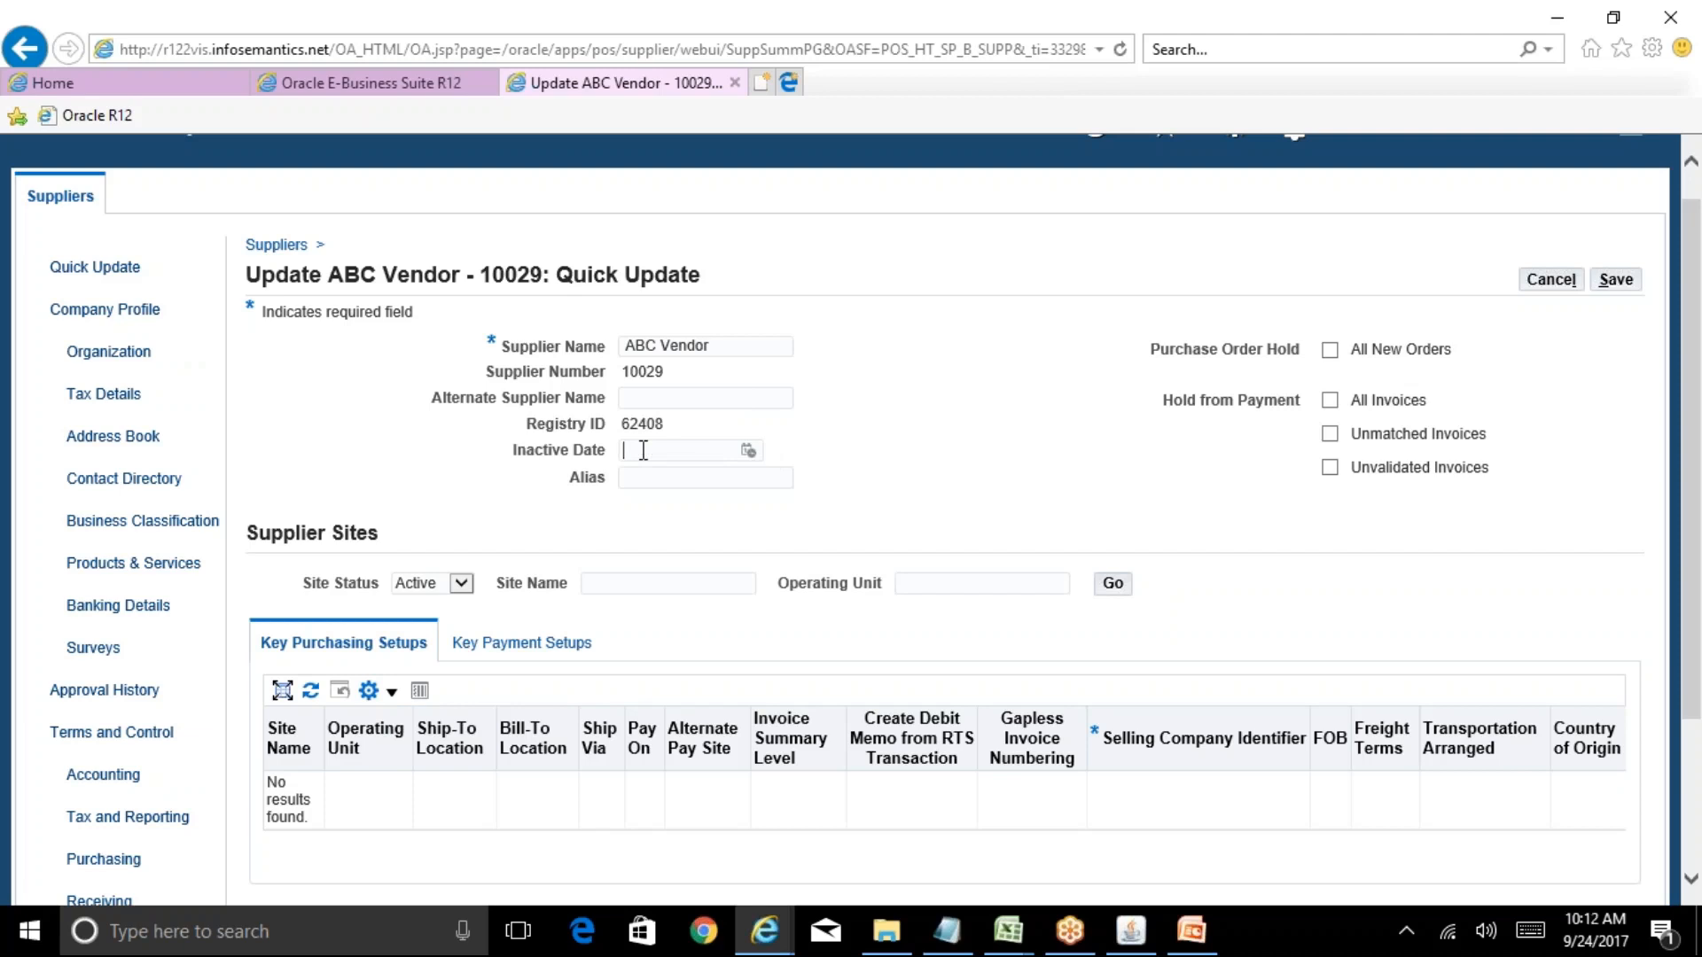
text(24-Sep-2017)
key(BackSpace)
key(BackSpace)
key(BackSpace)
key(BackSpace)
key(BackSpace)
key(BackSpace)
key(BackSpace)
key(BackSpace)
key(BackSpace)
key(BackSpace)
key(BackSpace)
click(938, 489)
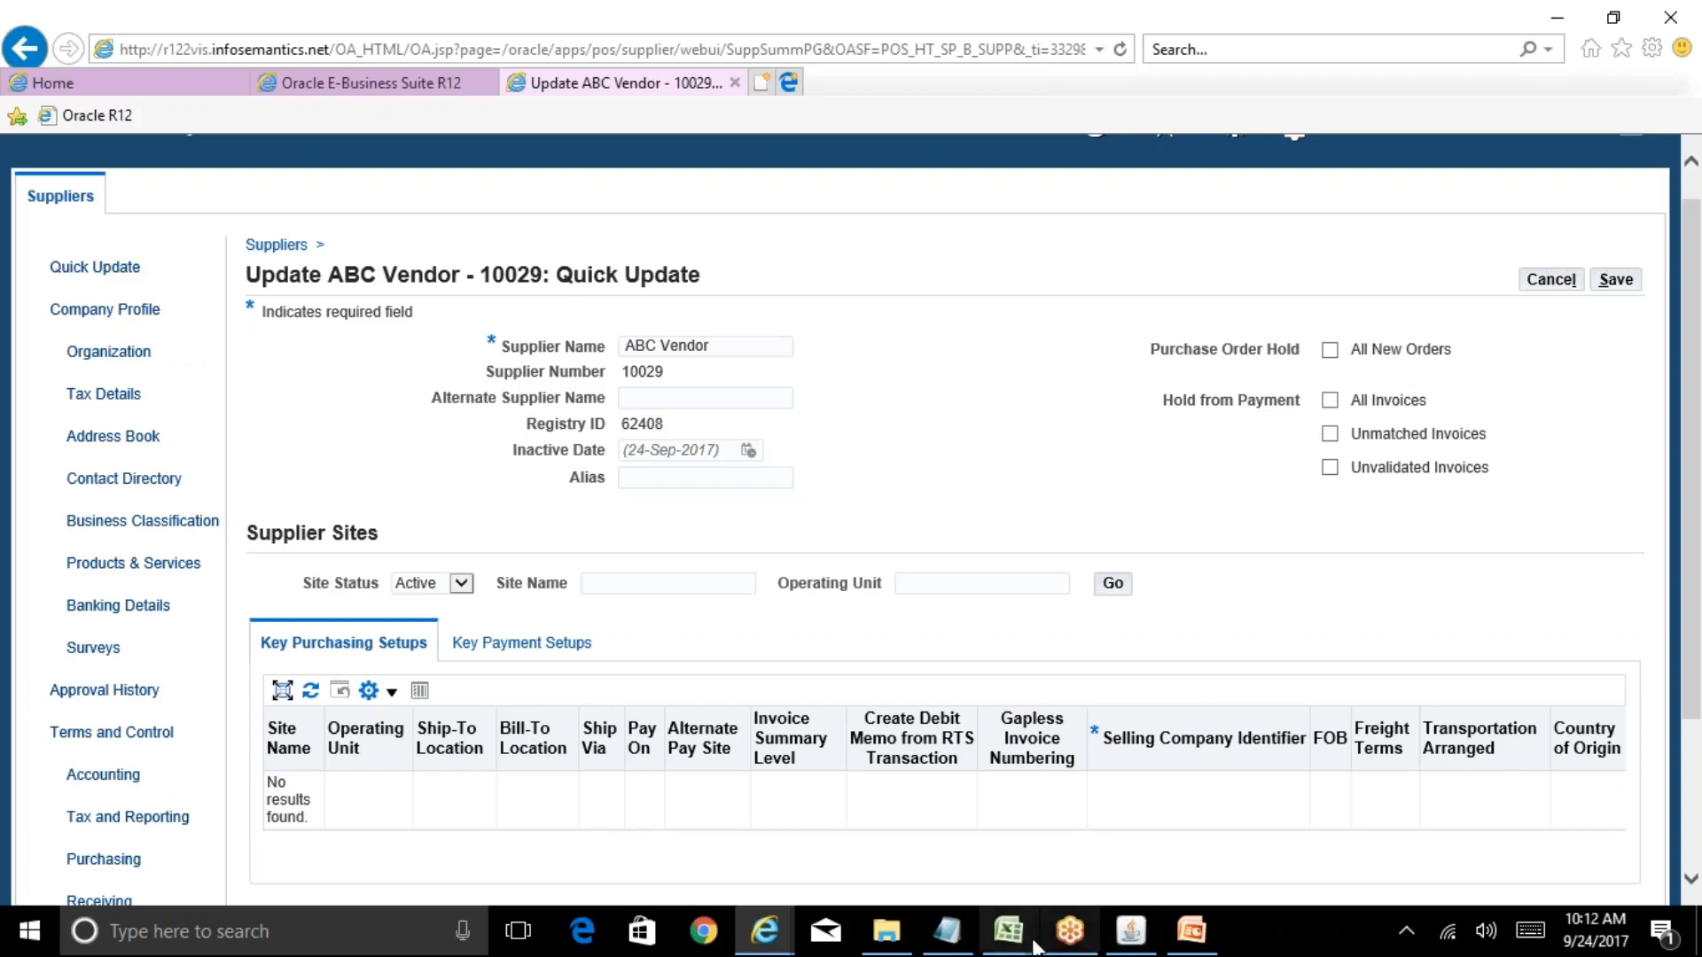
Switch to the R12 Table of Contents workbook and enter Supplier in cell D43 of the Running Notes_AP sheet
mouse_move(1019, 941)
click(1095, 840)
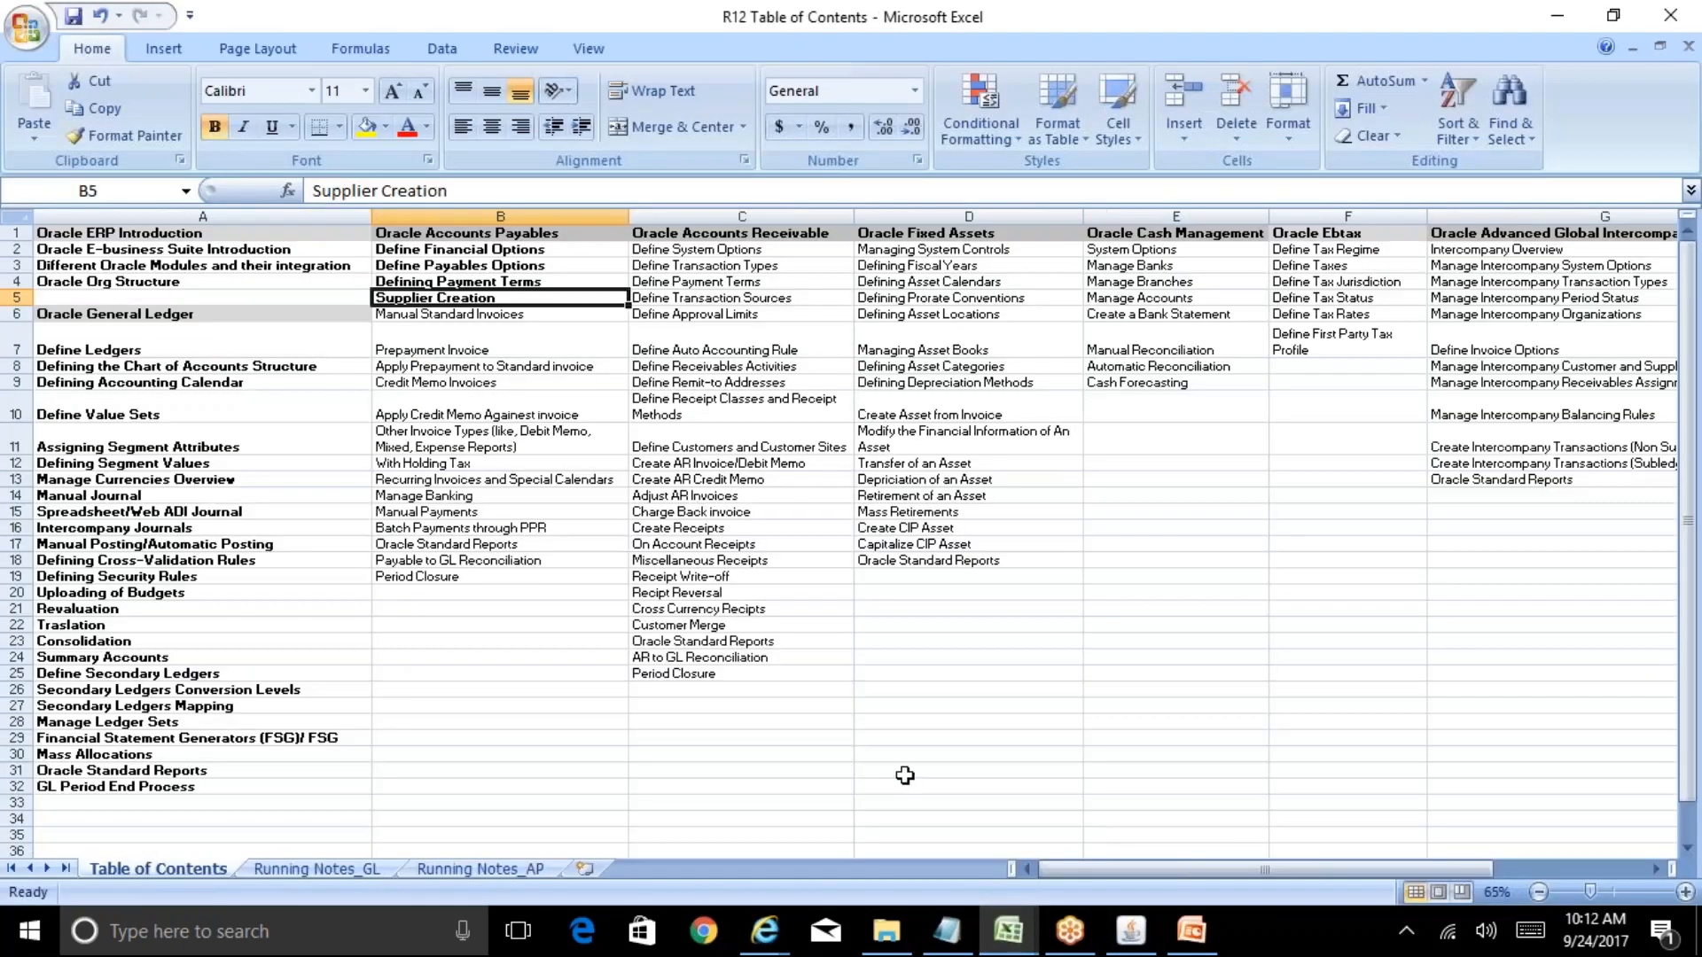
click(480, 867)
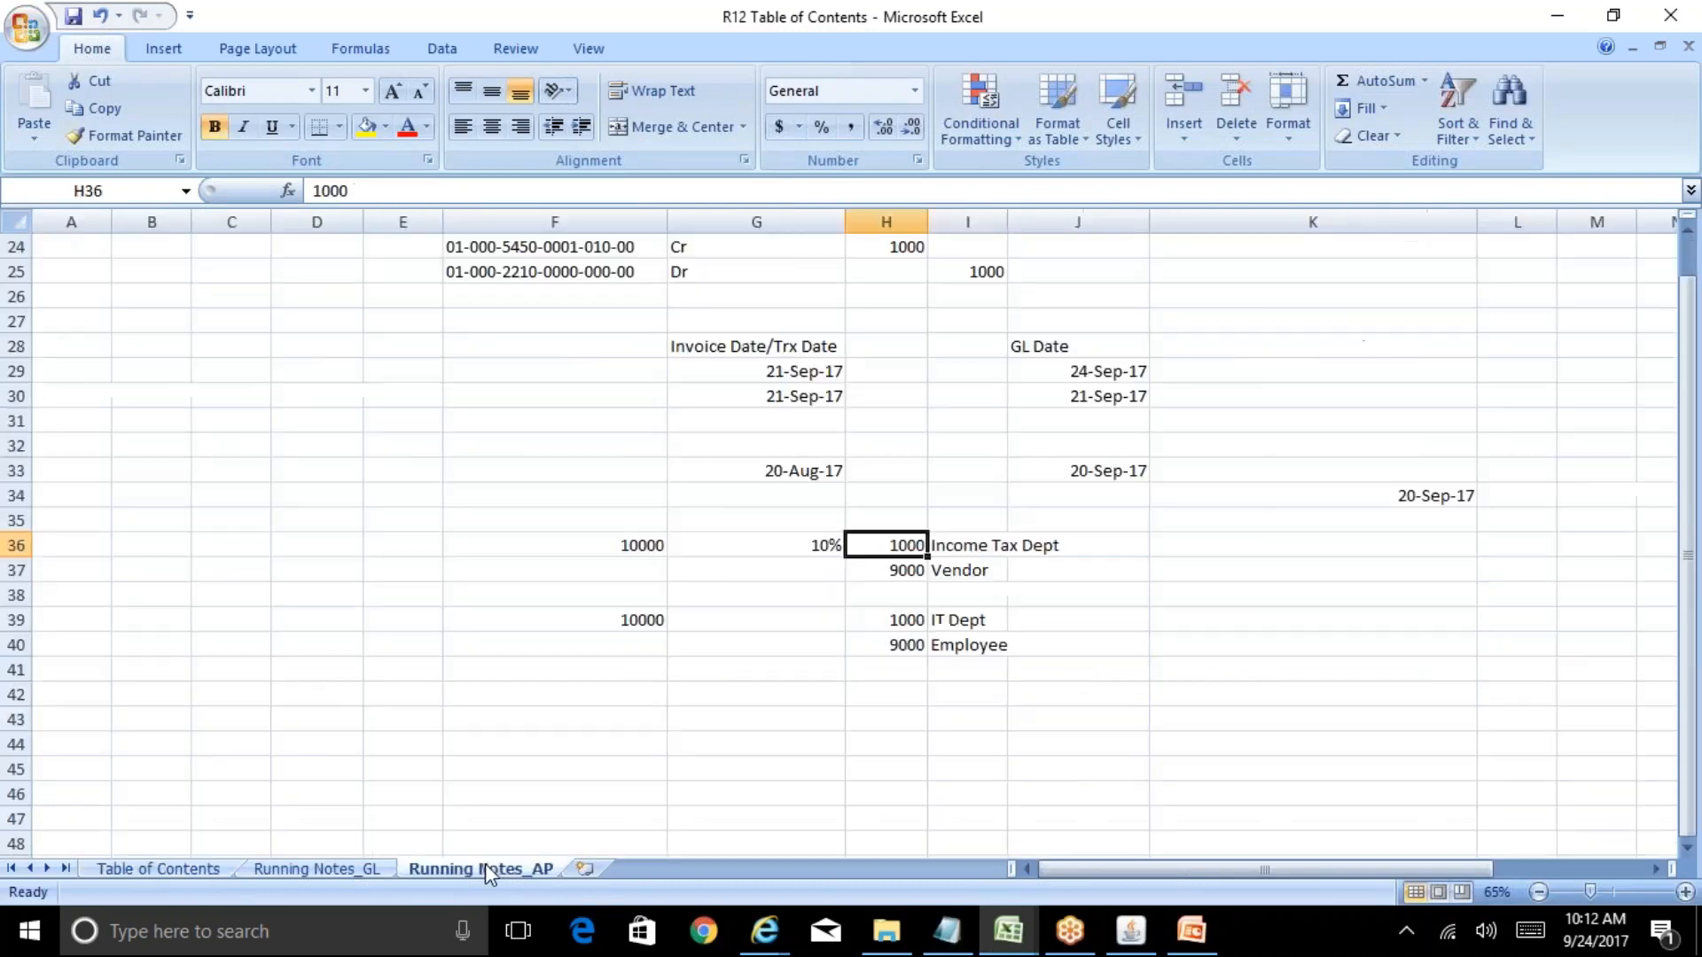
click(349, 639)
key(Down)
key(Down)
key(Down)
text(S)
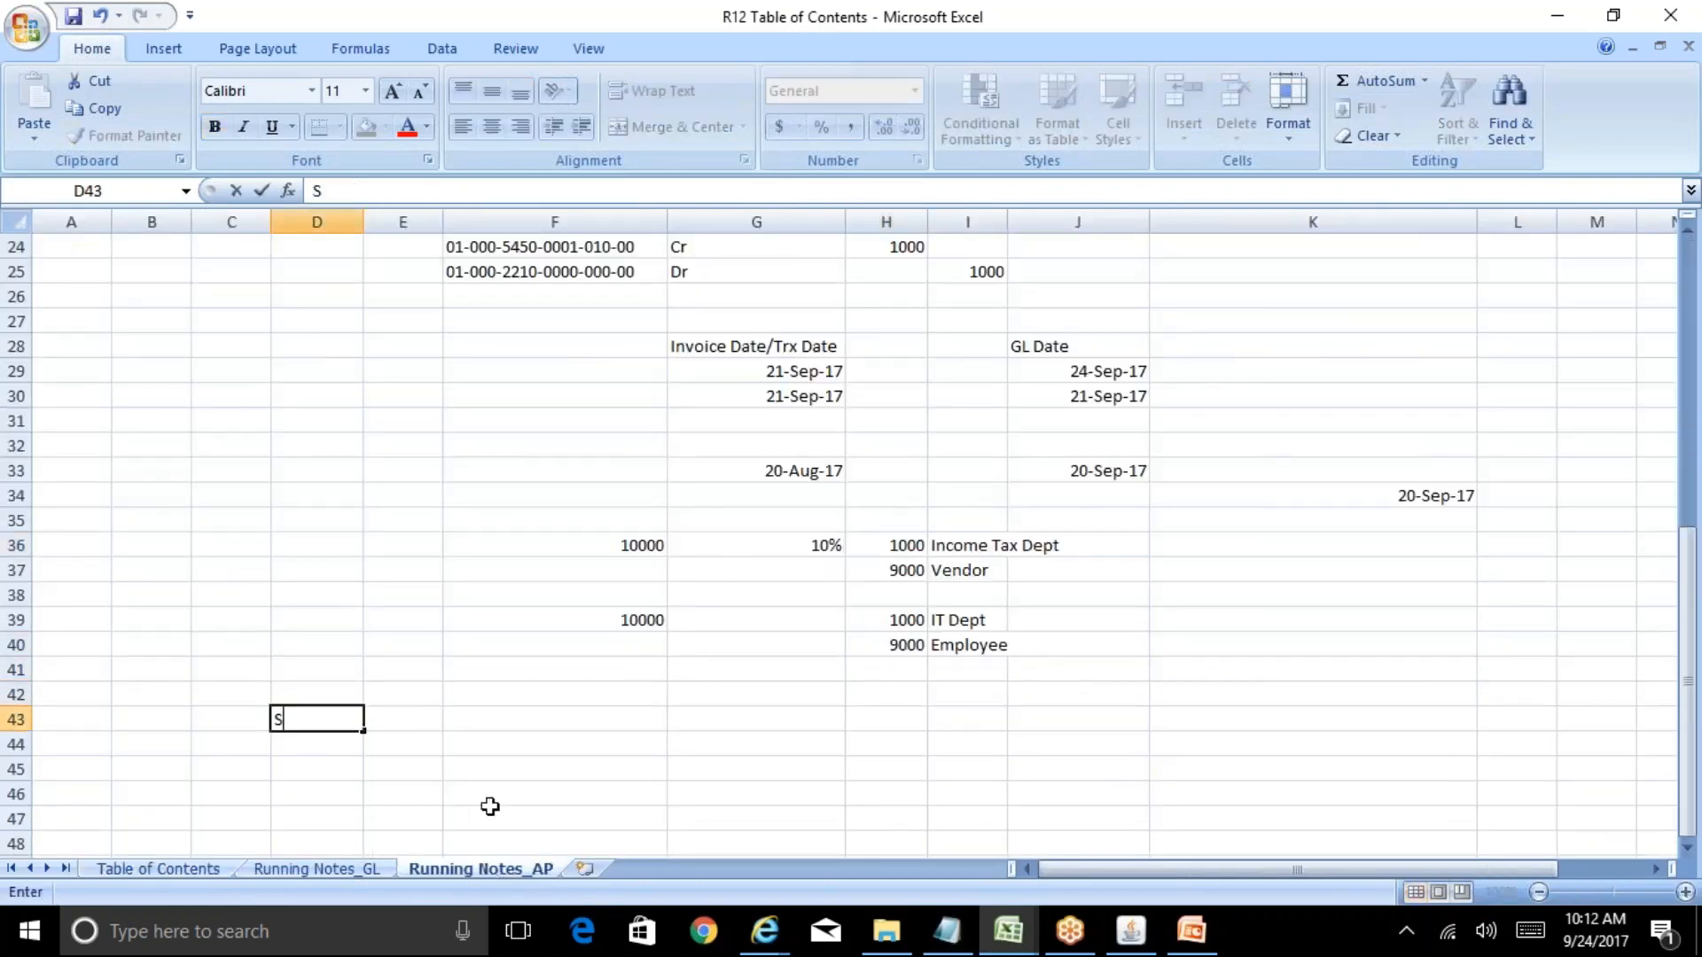
text(upplier)
key(Return)
Enter the label Supplier Site in cell G43 of the Running Notes_AP sheet
key(Up)
key(Right)
key(Right)
key(Right)
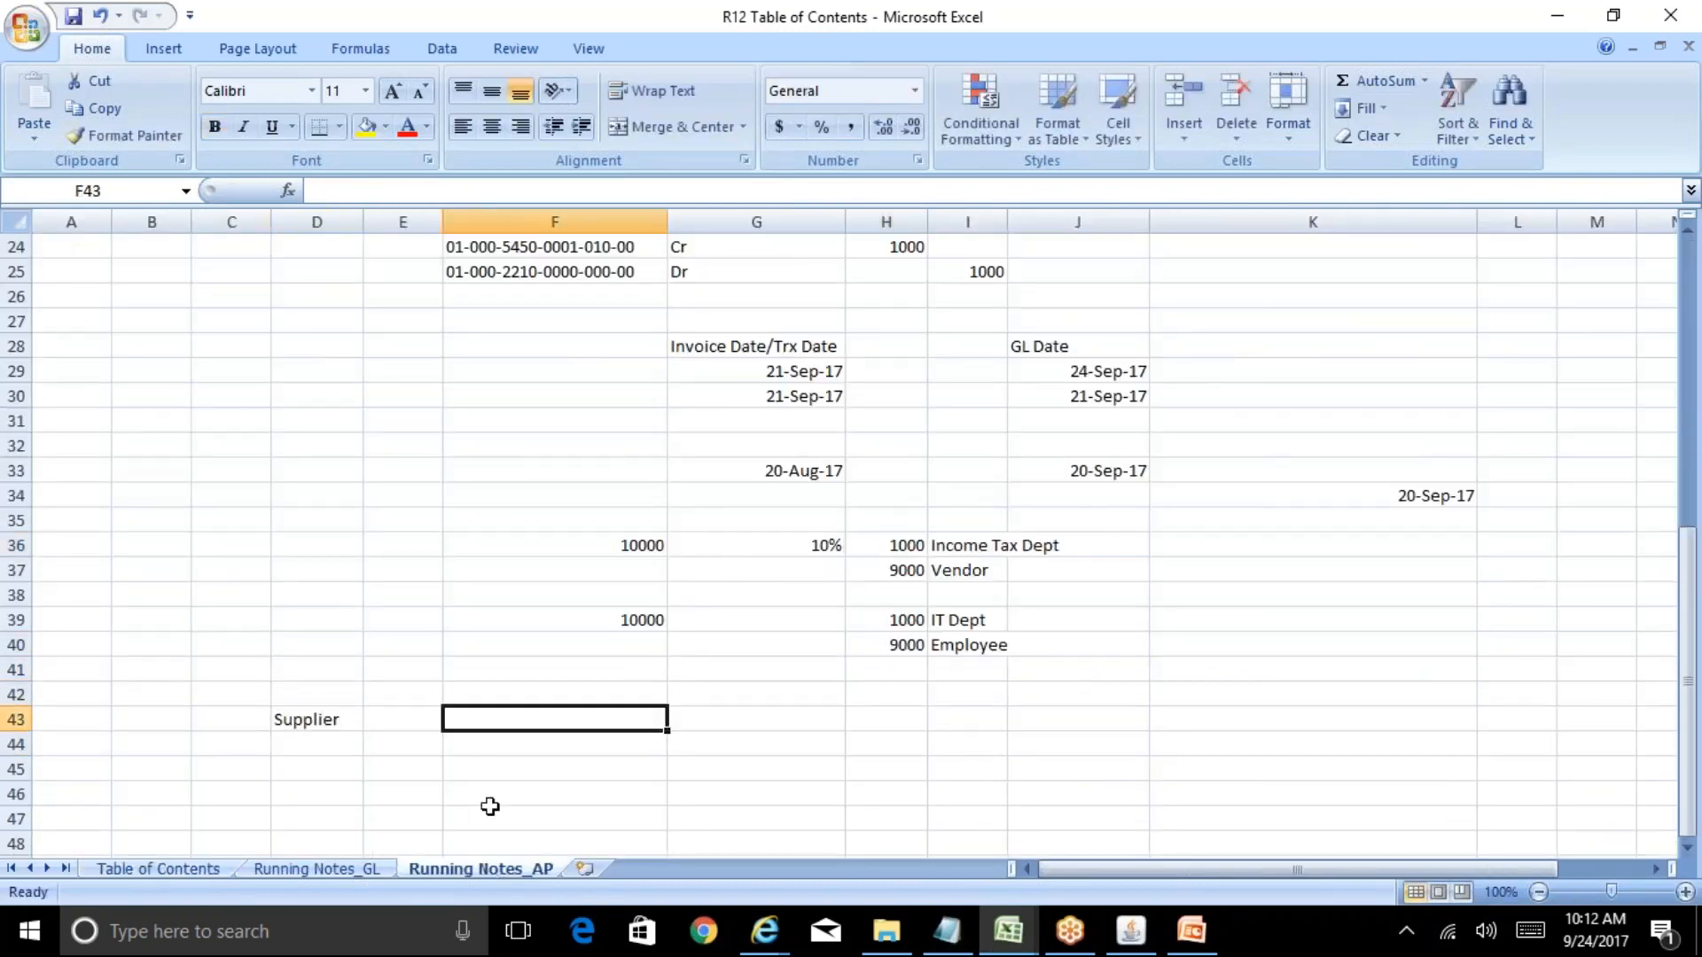
text(Sup)
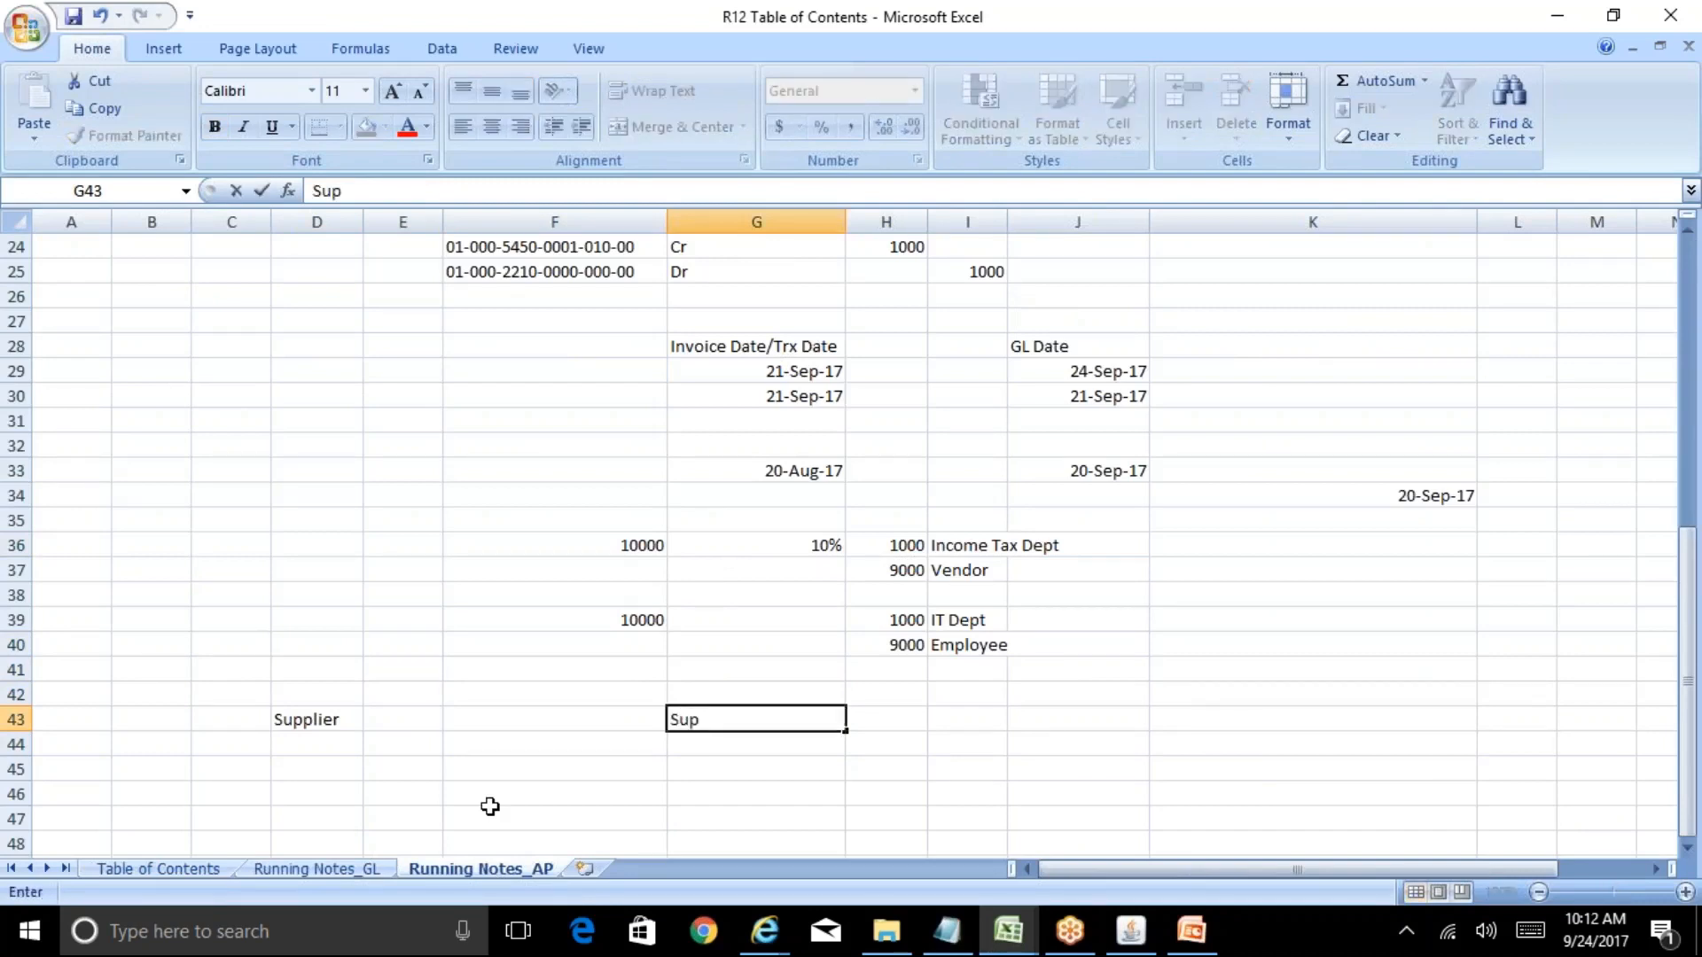
text(plier Site)
key(Return)
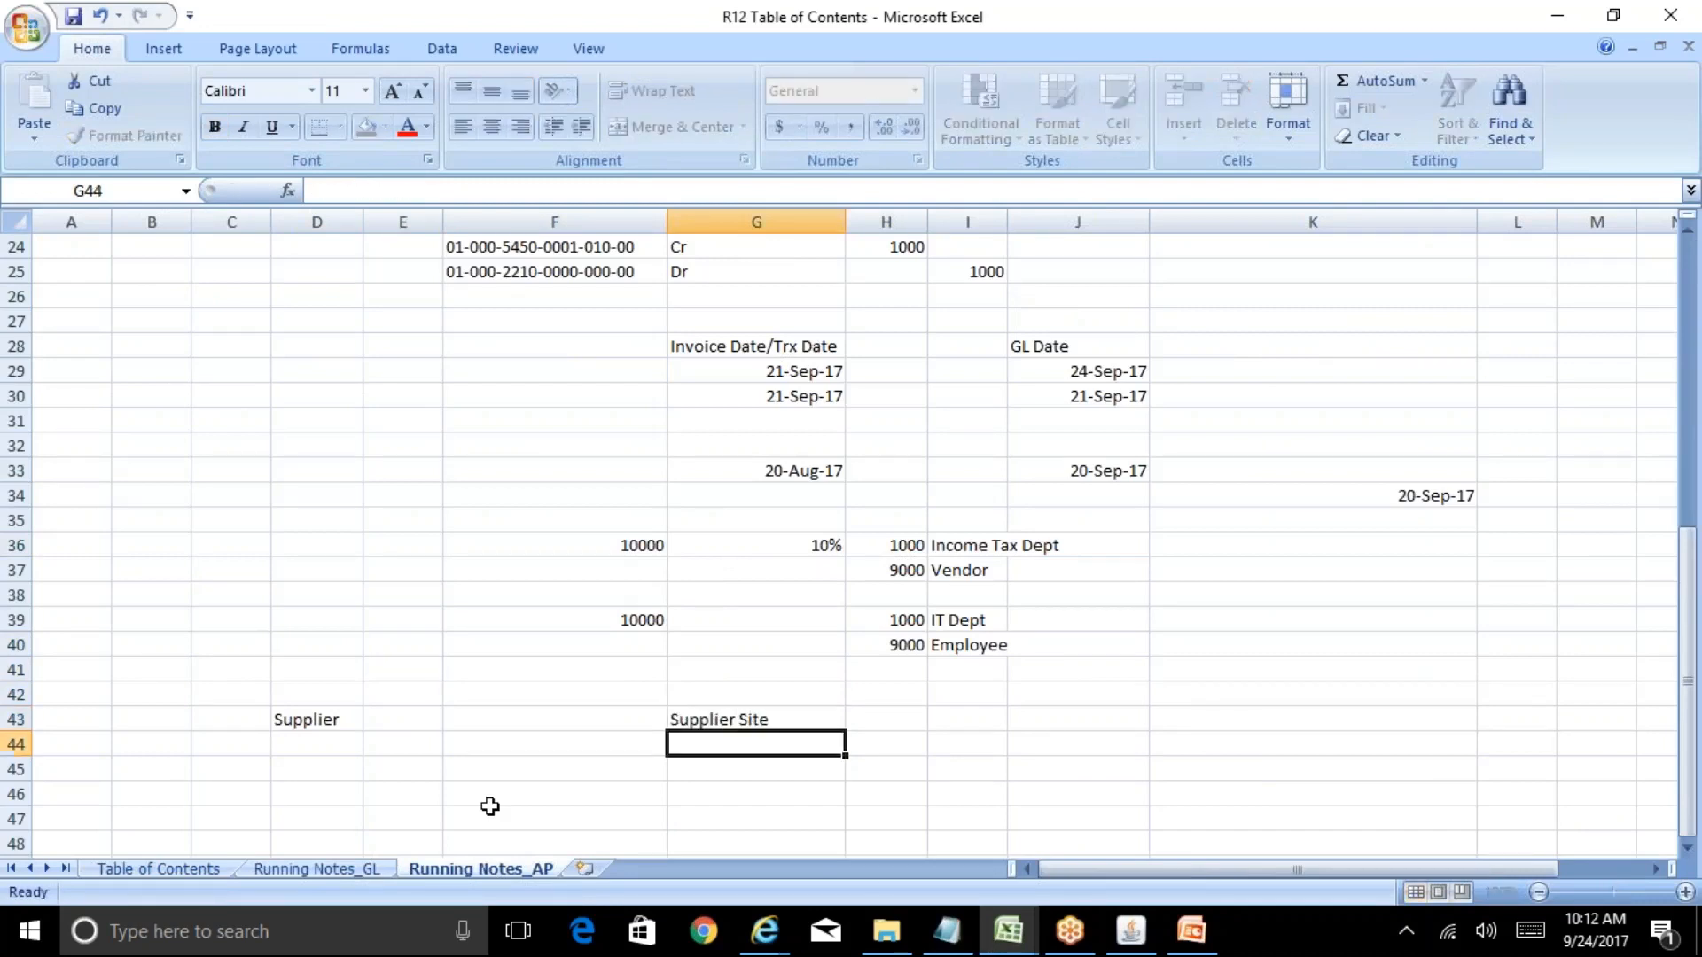
Enter ABC Vendor in cell E43 beside the Supplier label
key(Up)
key(Left)
key(Left)
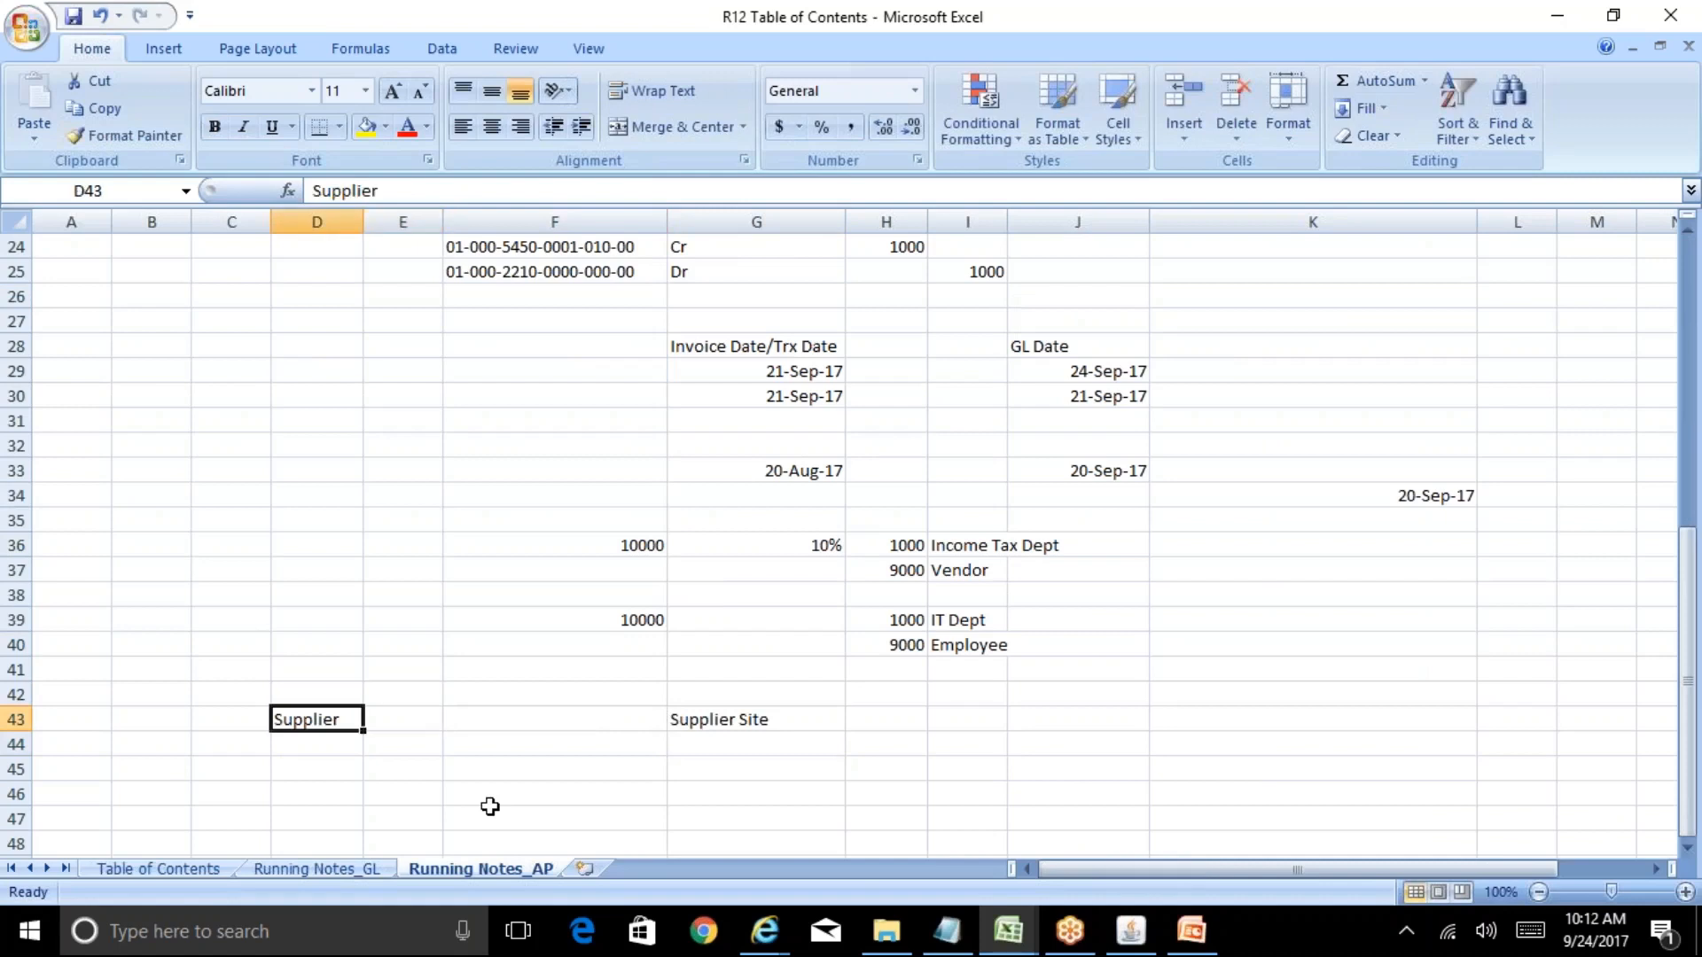
key(Right)
key(Right)
key(Right)
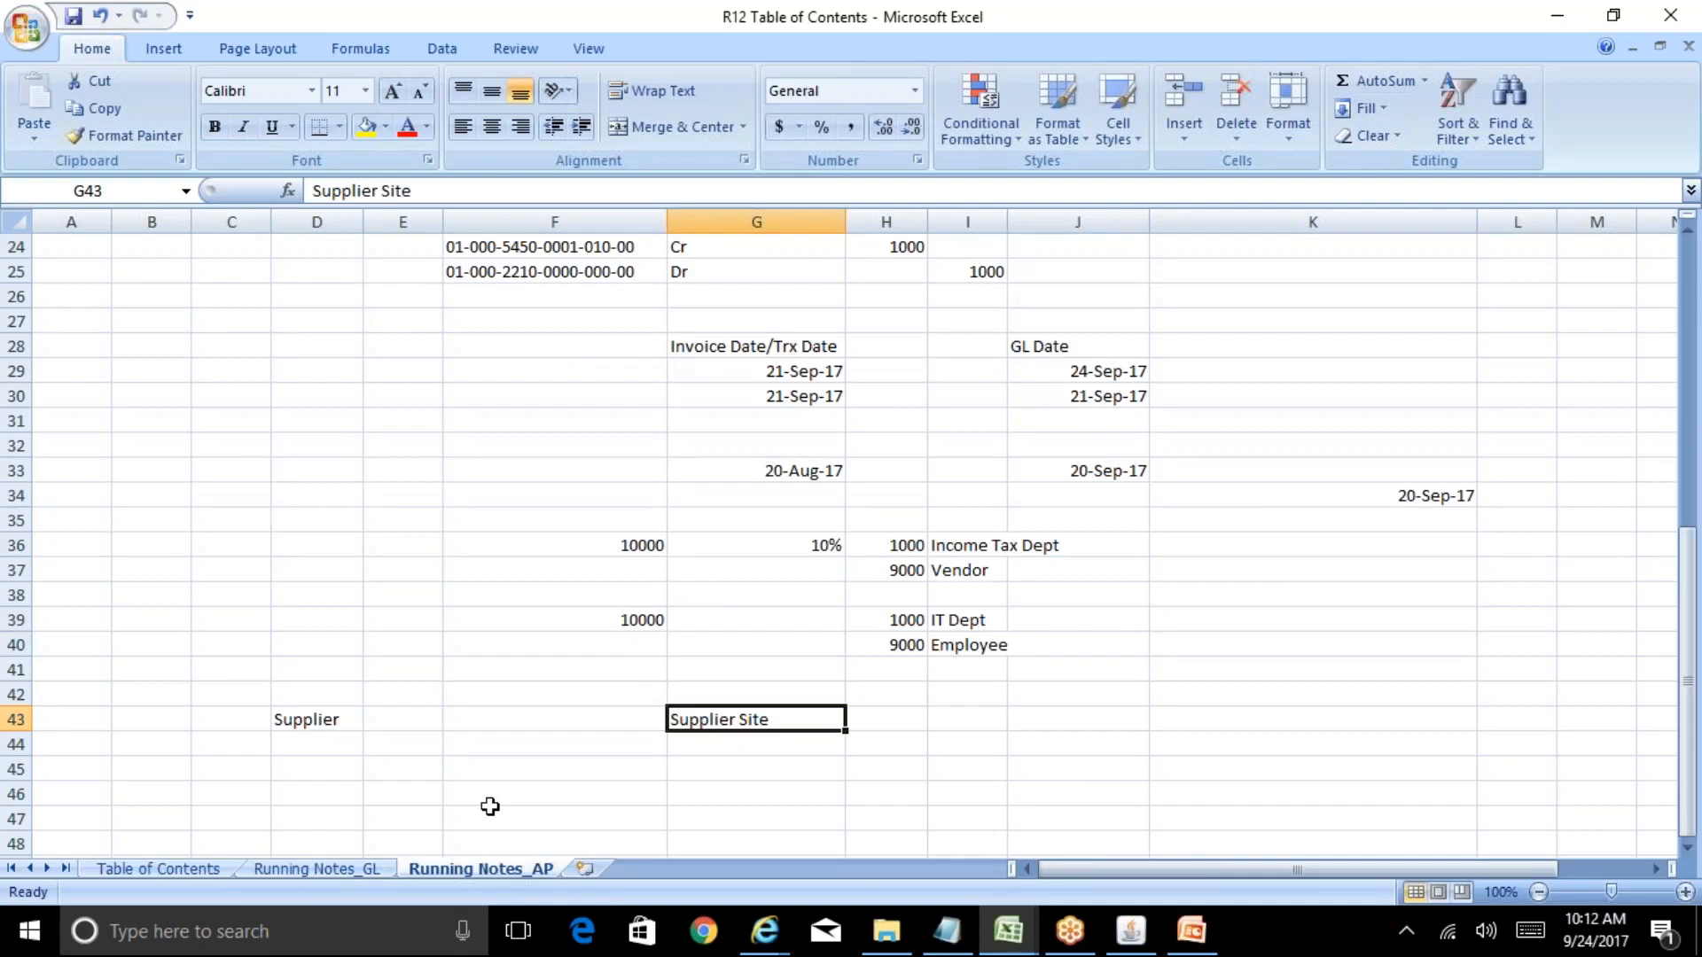
key(Left)
key(Left)
text(AB)
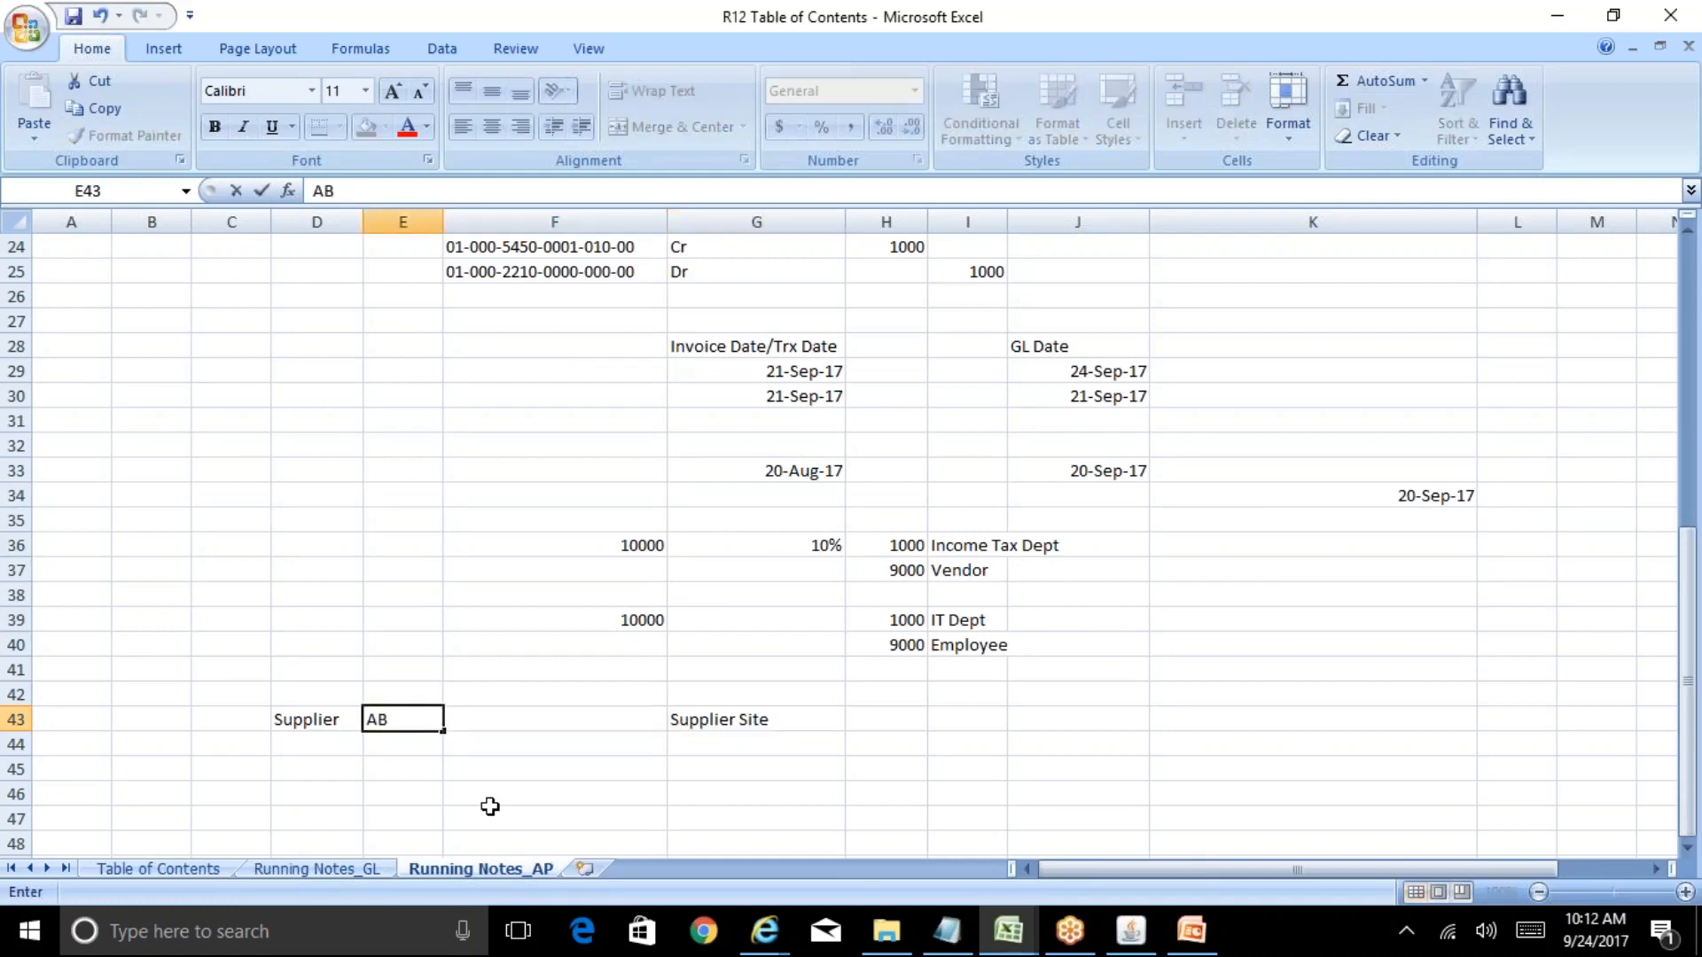
text(C Vendor)
key(Return)
key(Up)
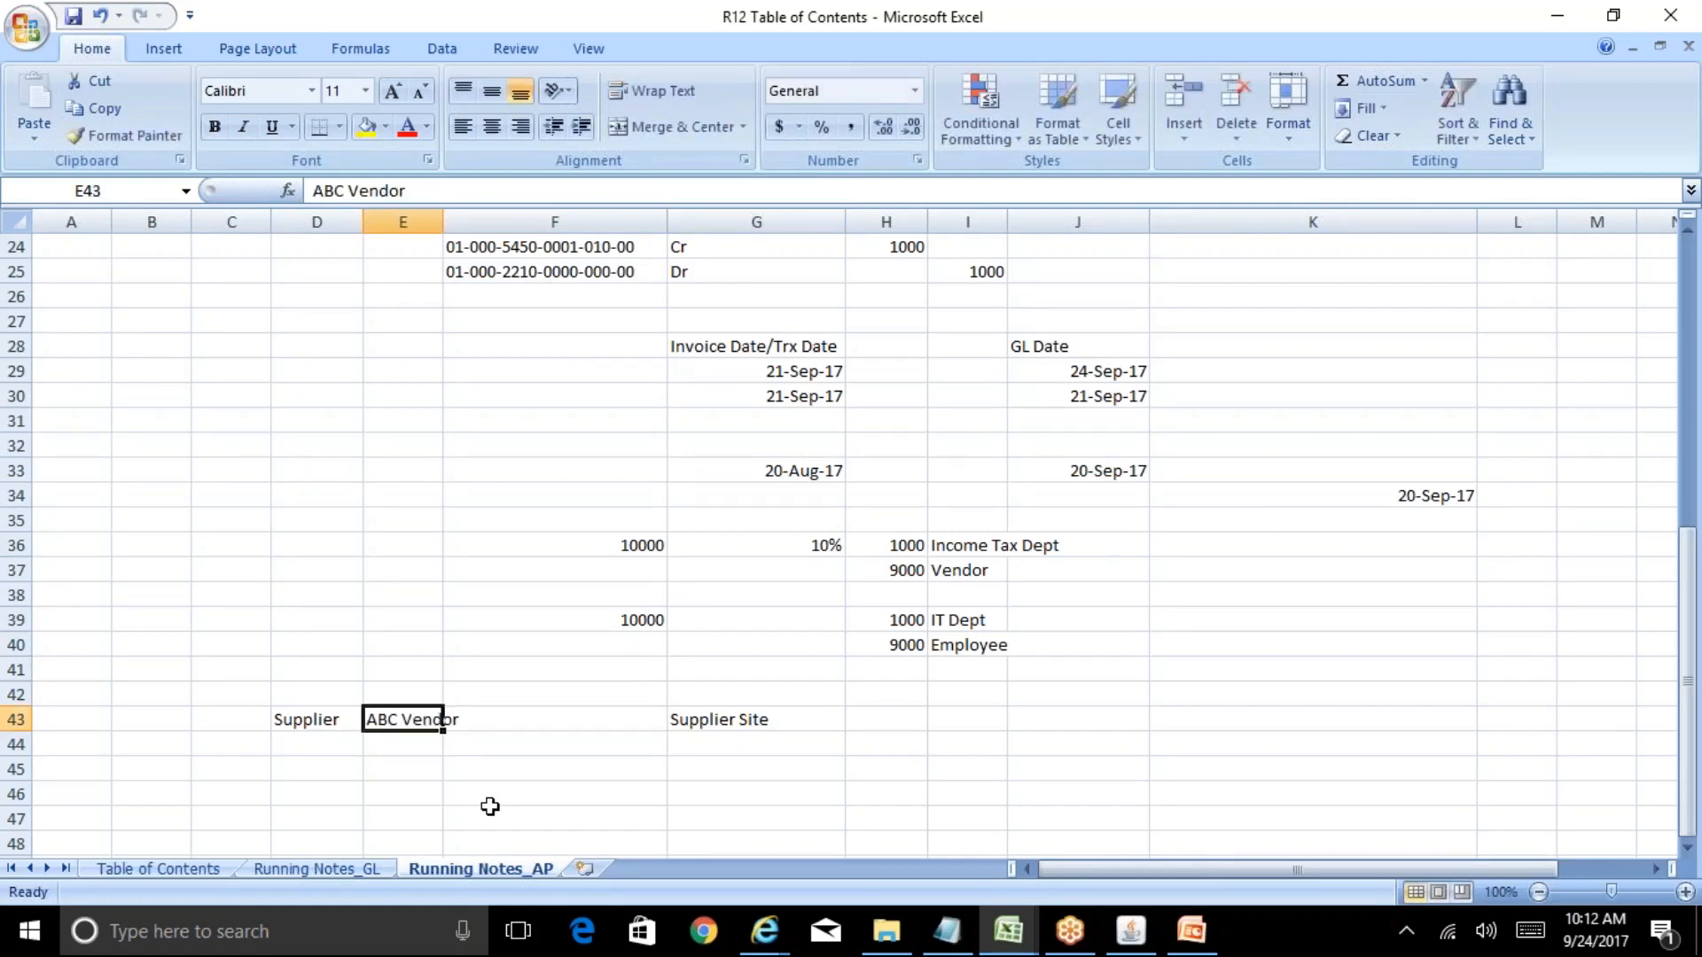
List the supplier sites Hyderabad, Ahemdabad and Mumbai in cells H43 to H45
key(Right)
key(Right)
key(Right)
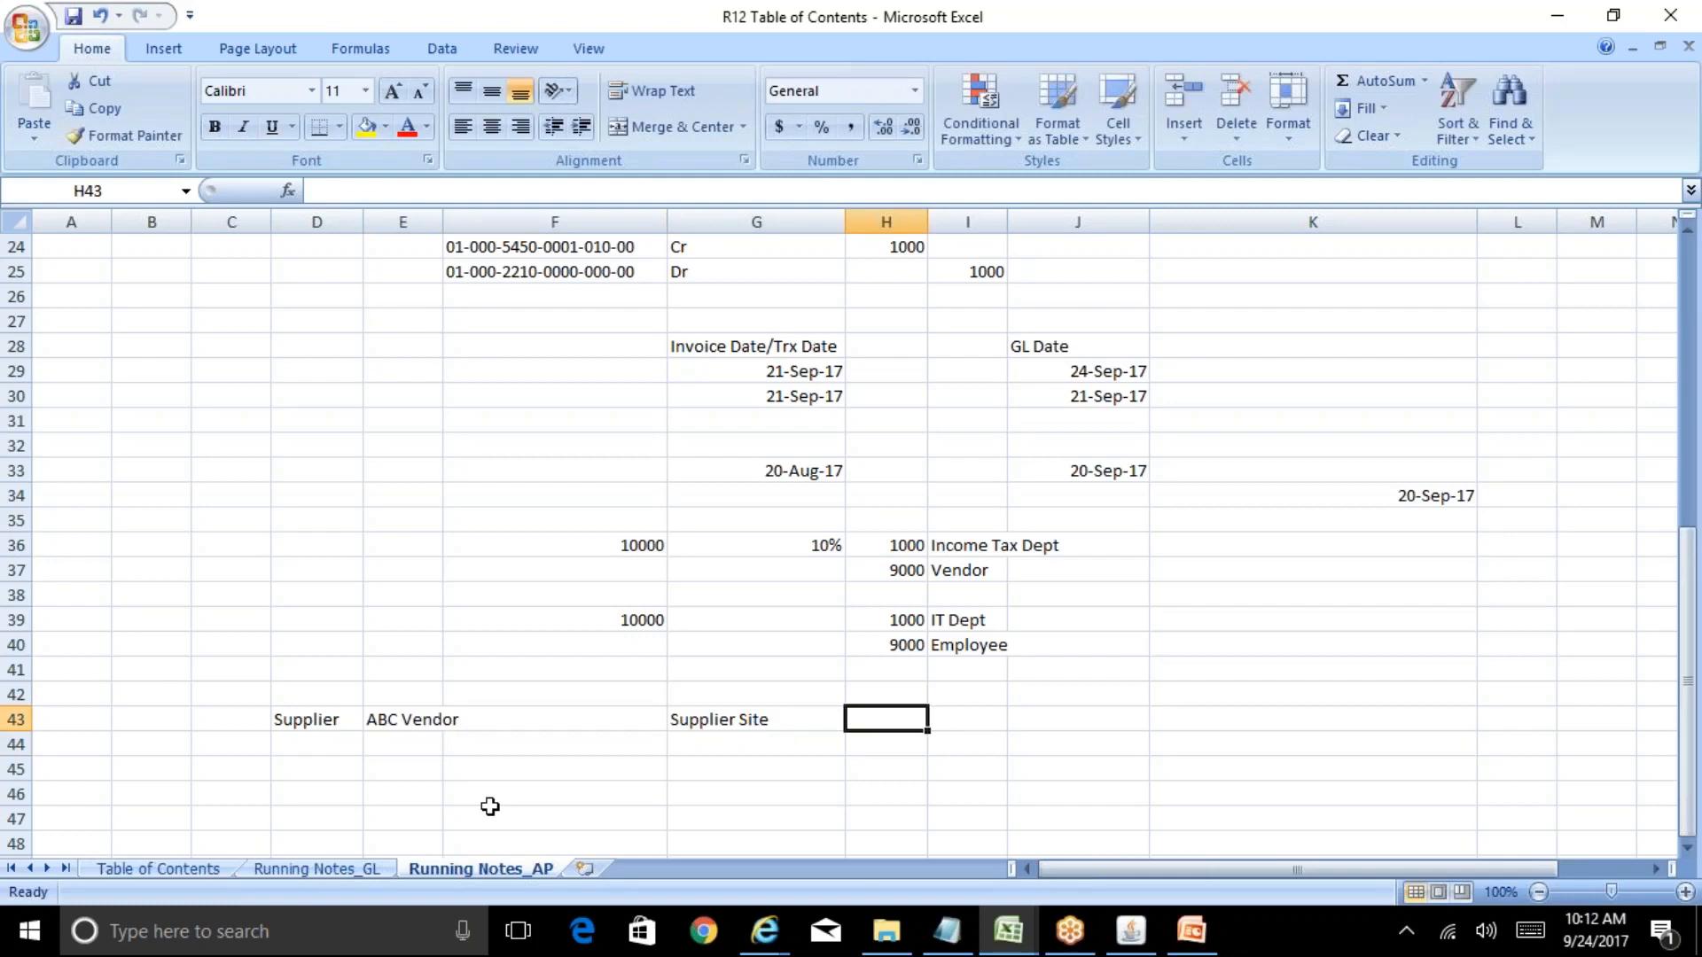
text(Hyderabad)
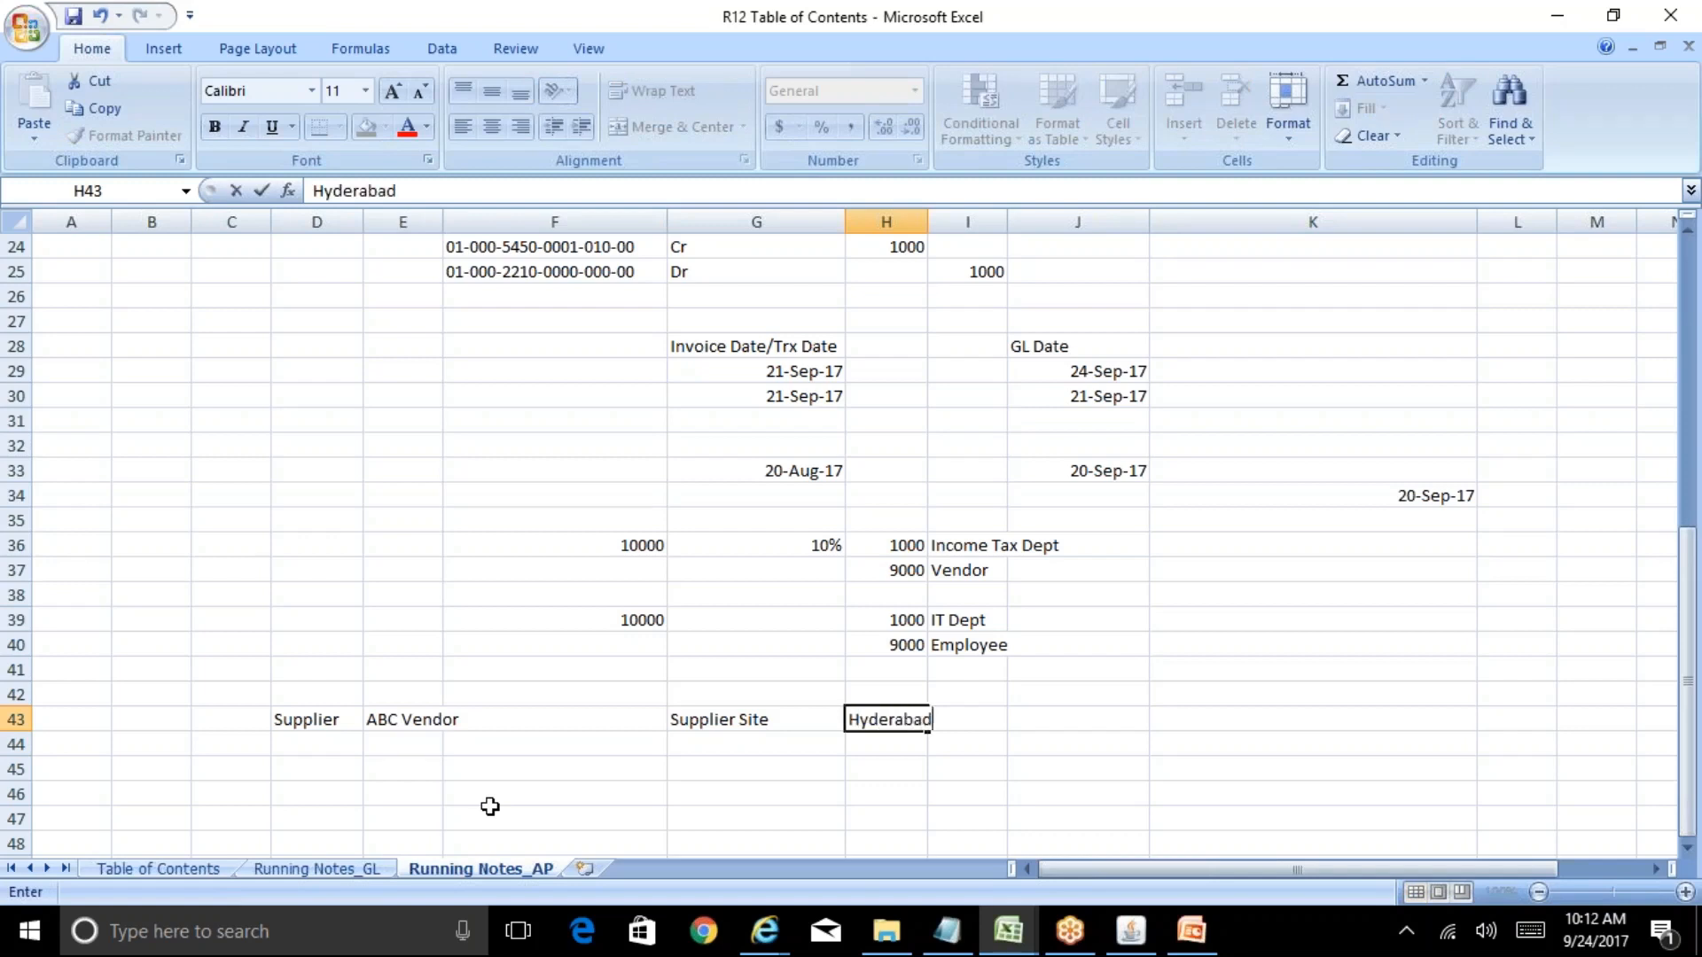
key(Return)
text(Ahemda)
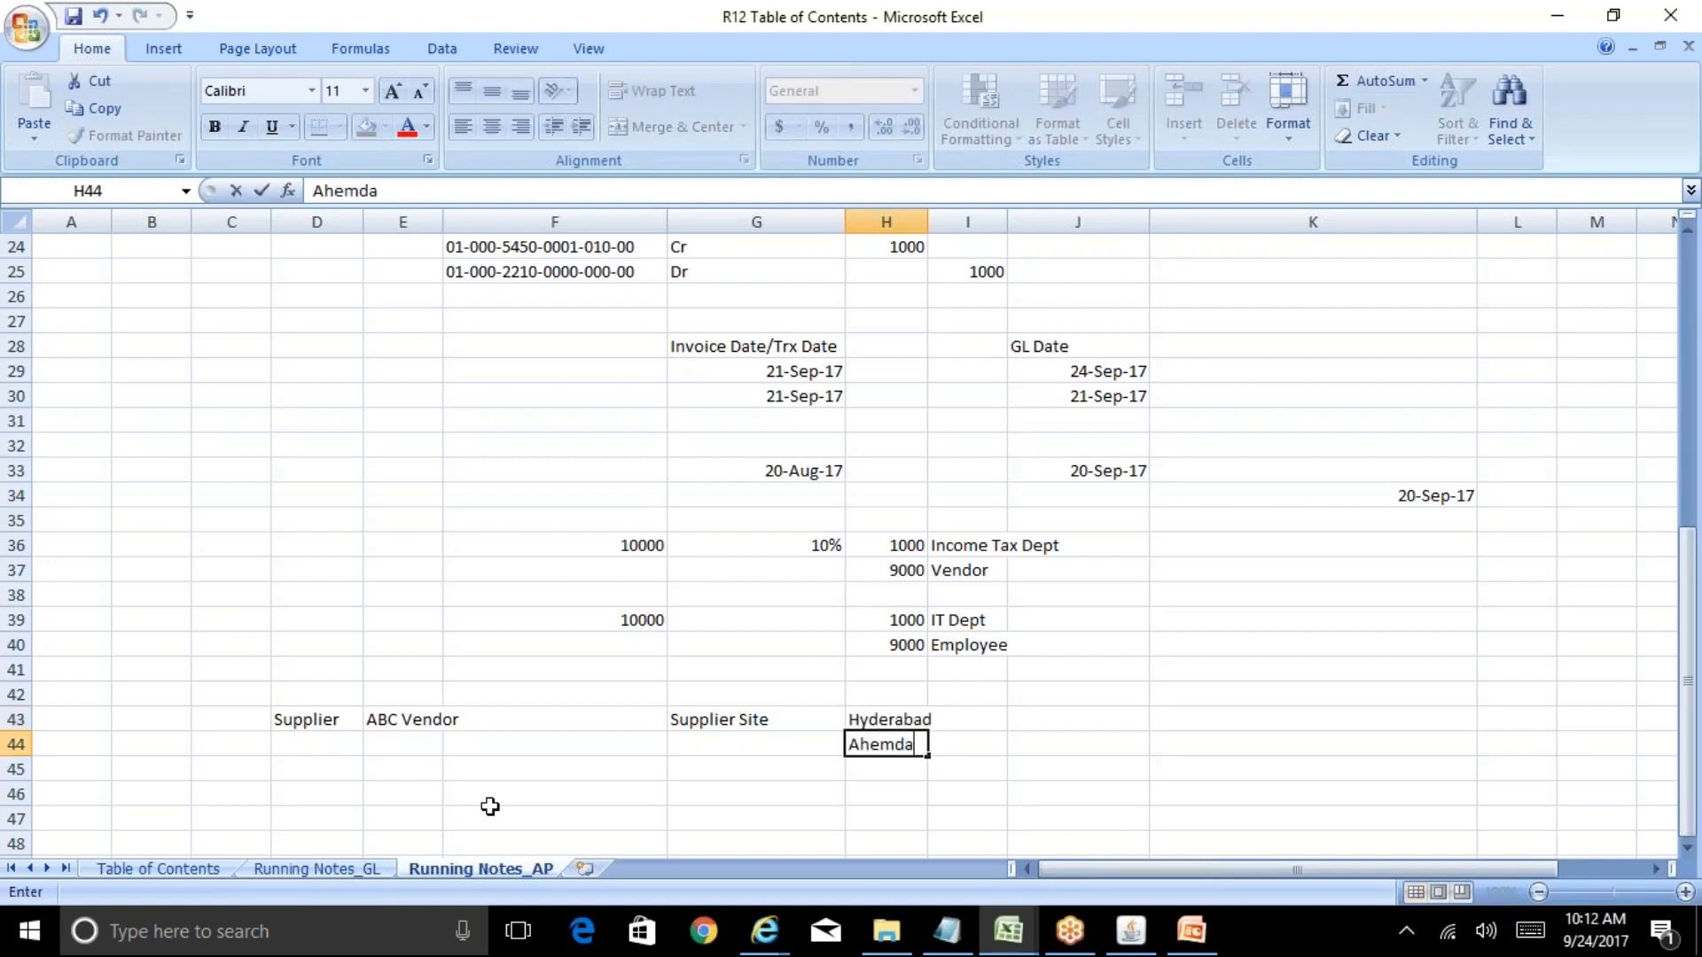
text(bad)
key(Return)
text(M)
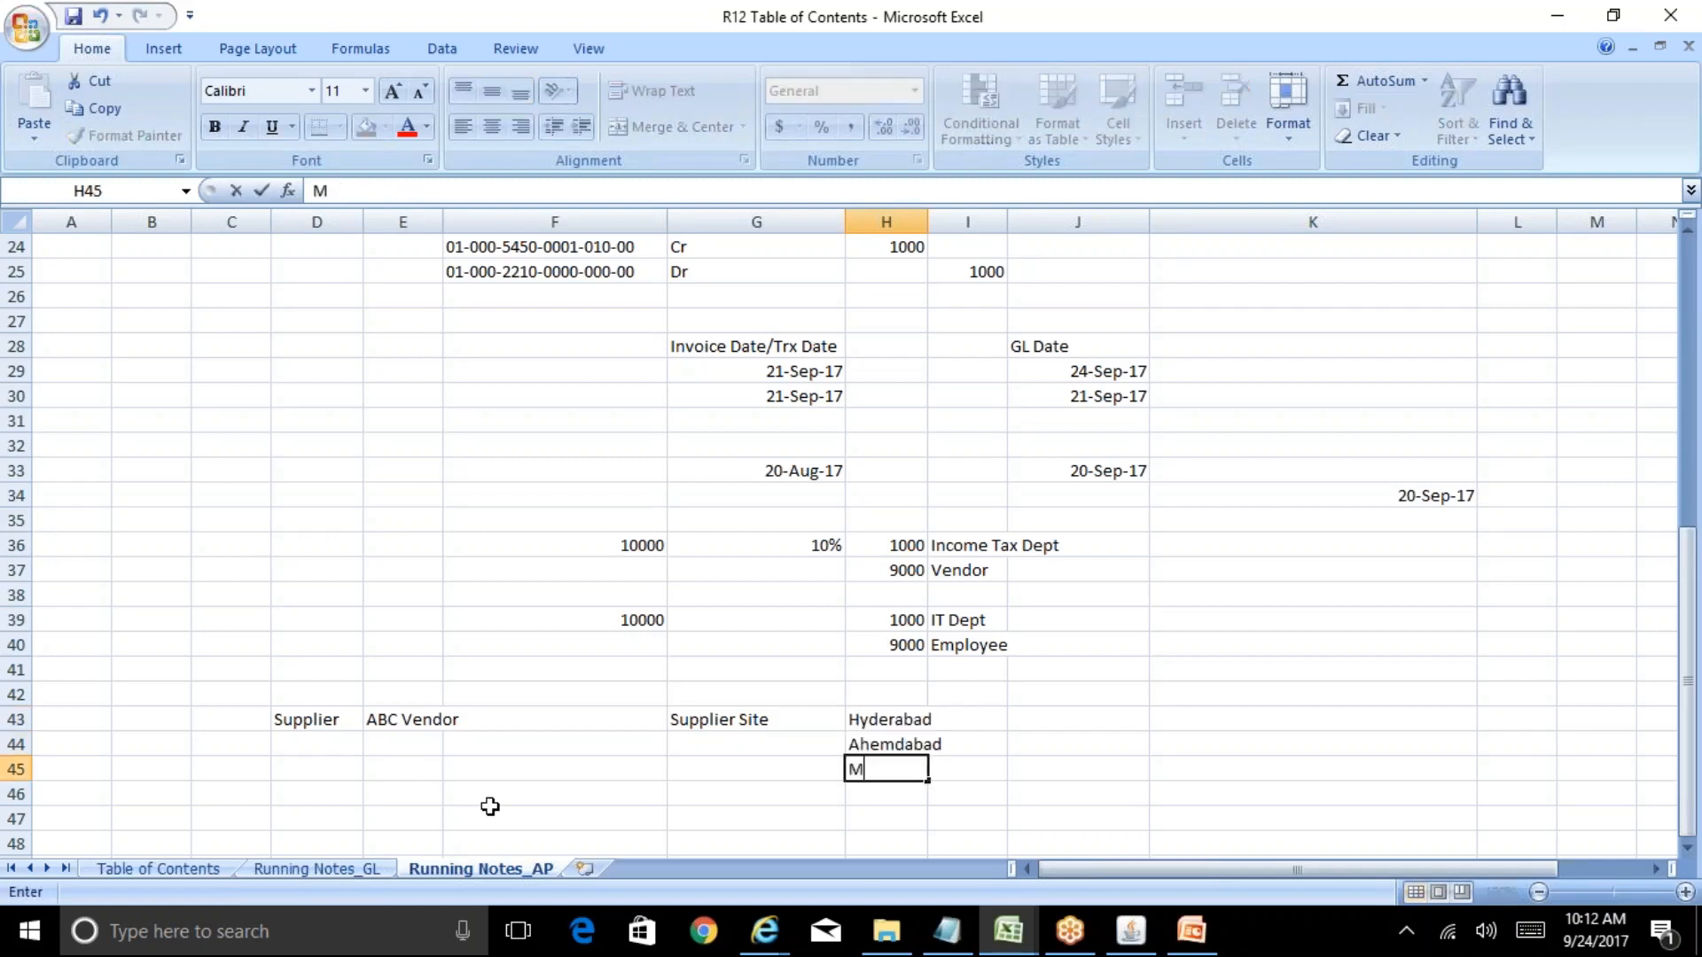
text(umbai)
key(Return)
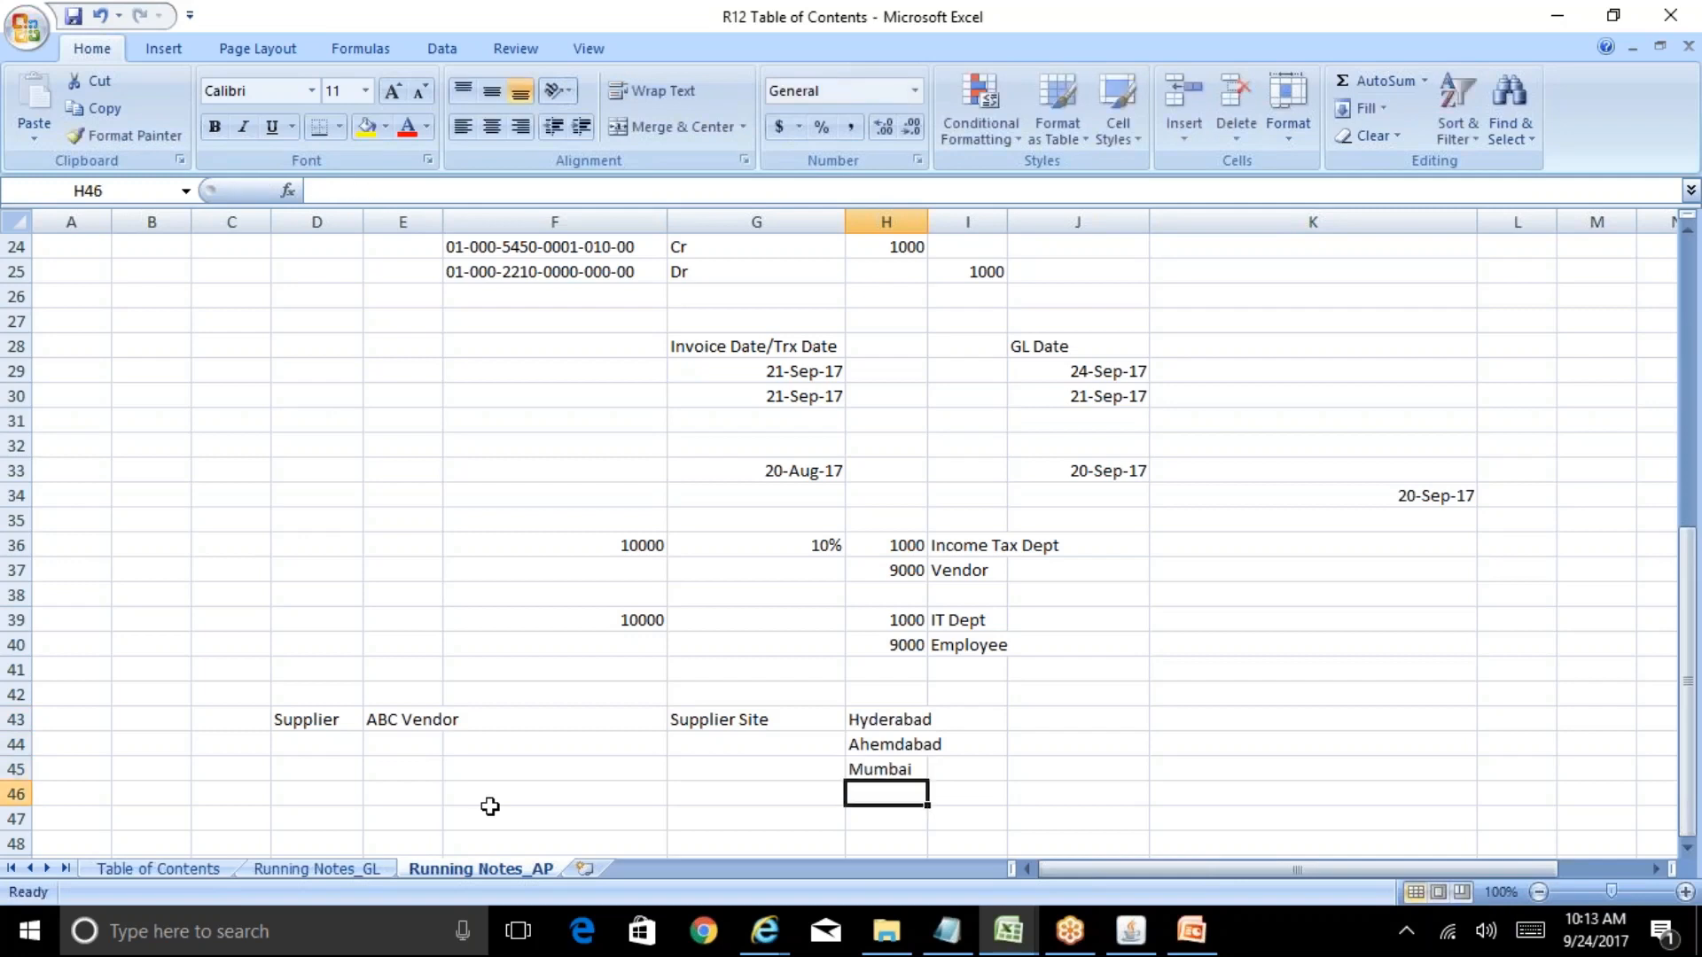
Review the ABC Vendor supplier entry and its list of supplier sites in rows 43 to 45
key(Up)
key(Up)
key(Up)
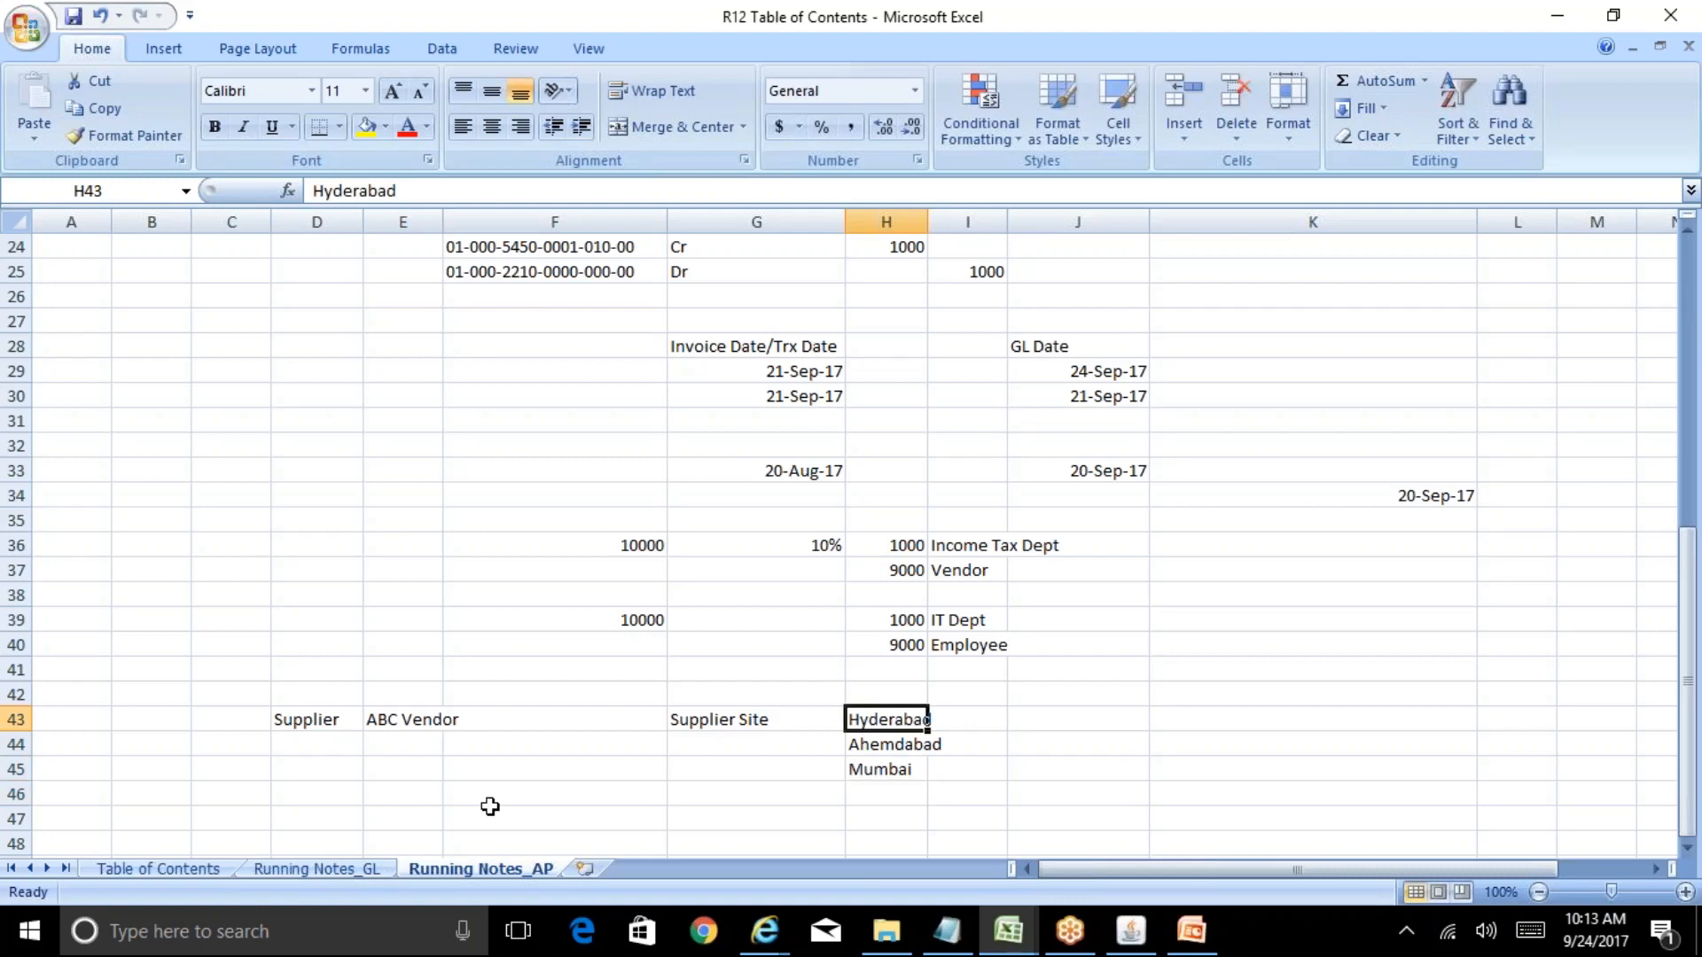
key(Down)
key(Down)
key(Down)
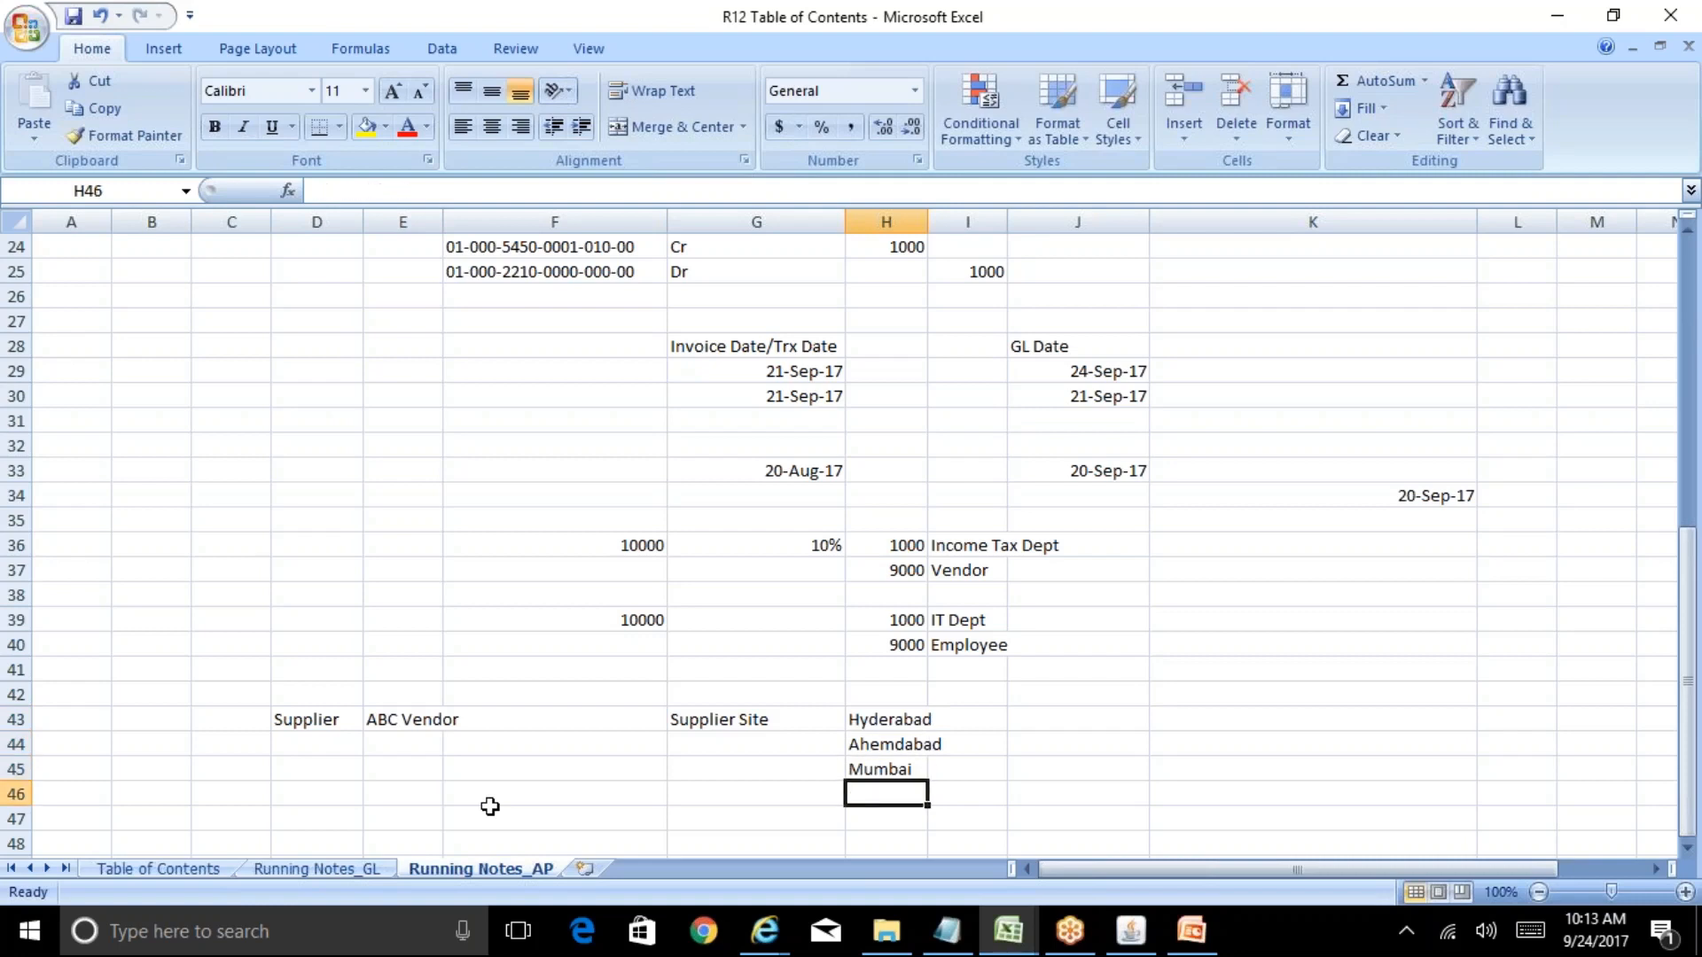
key(Up)
key(Up)
key(Up)
key(Left)
key(Left)
key(Left)
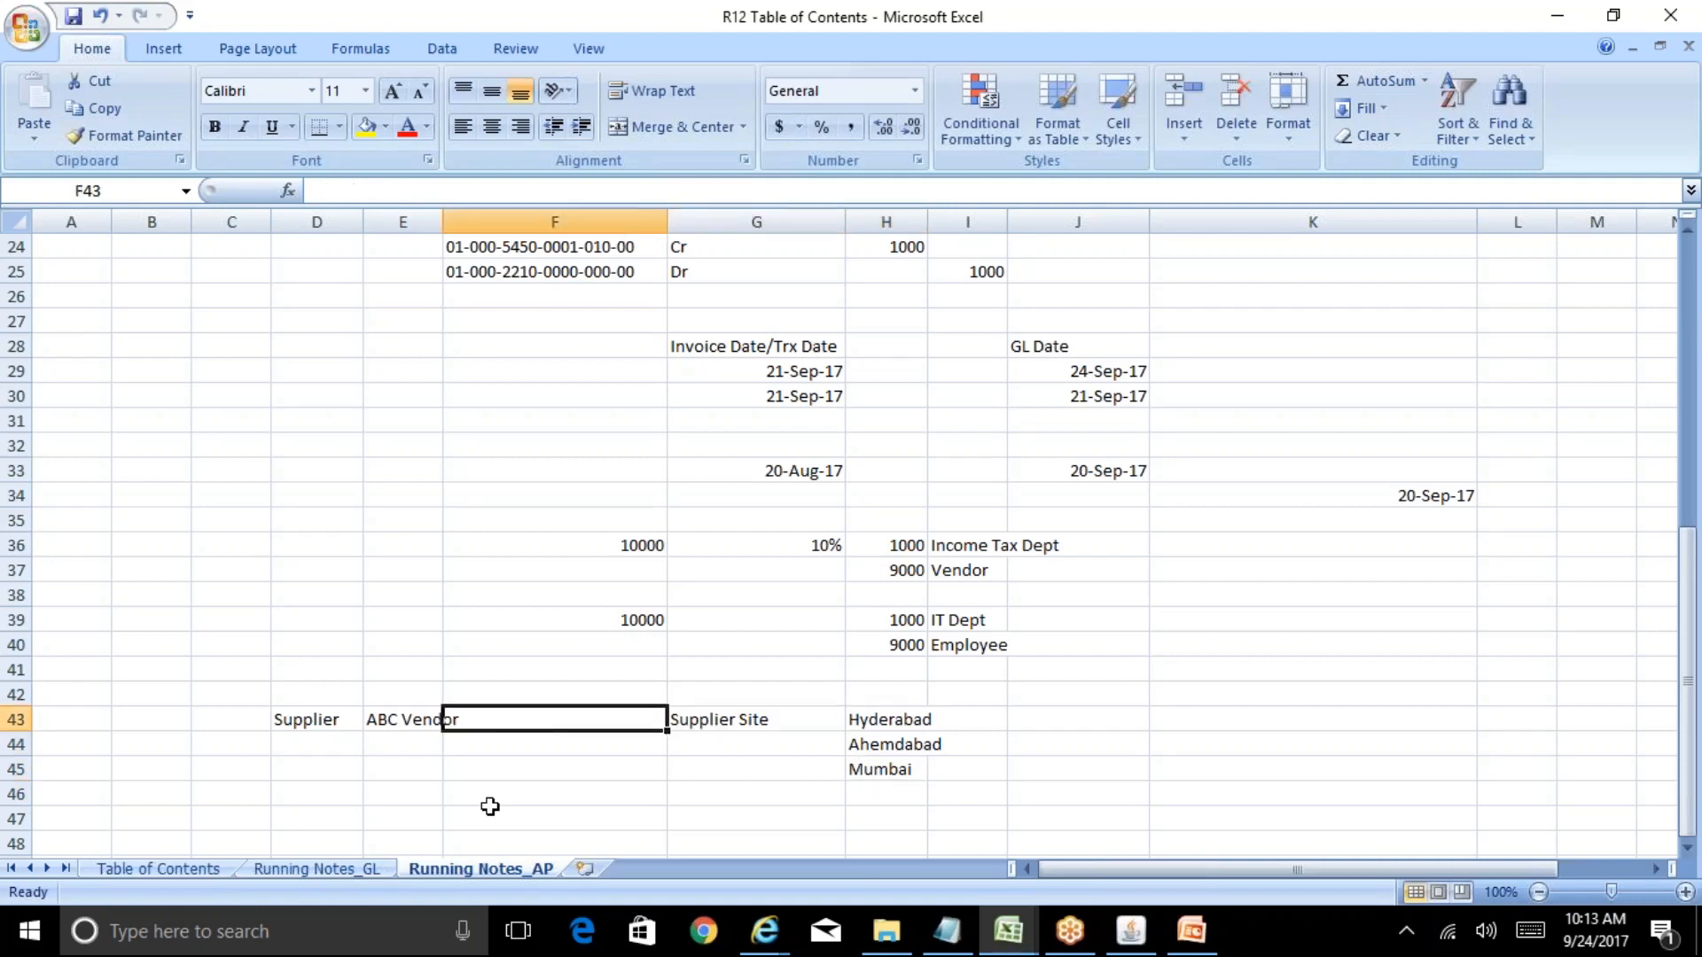
key(Right)
key(Right)
key(Right)
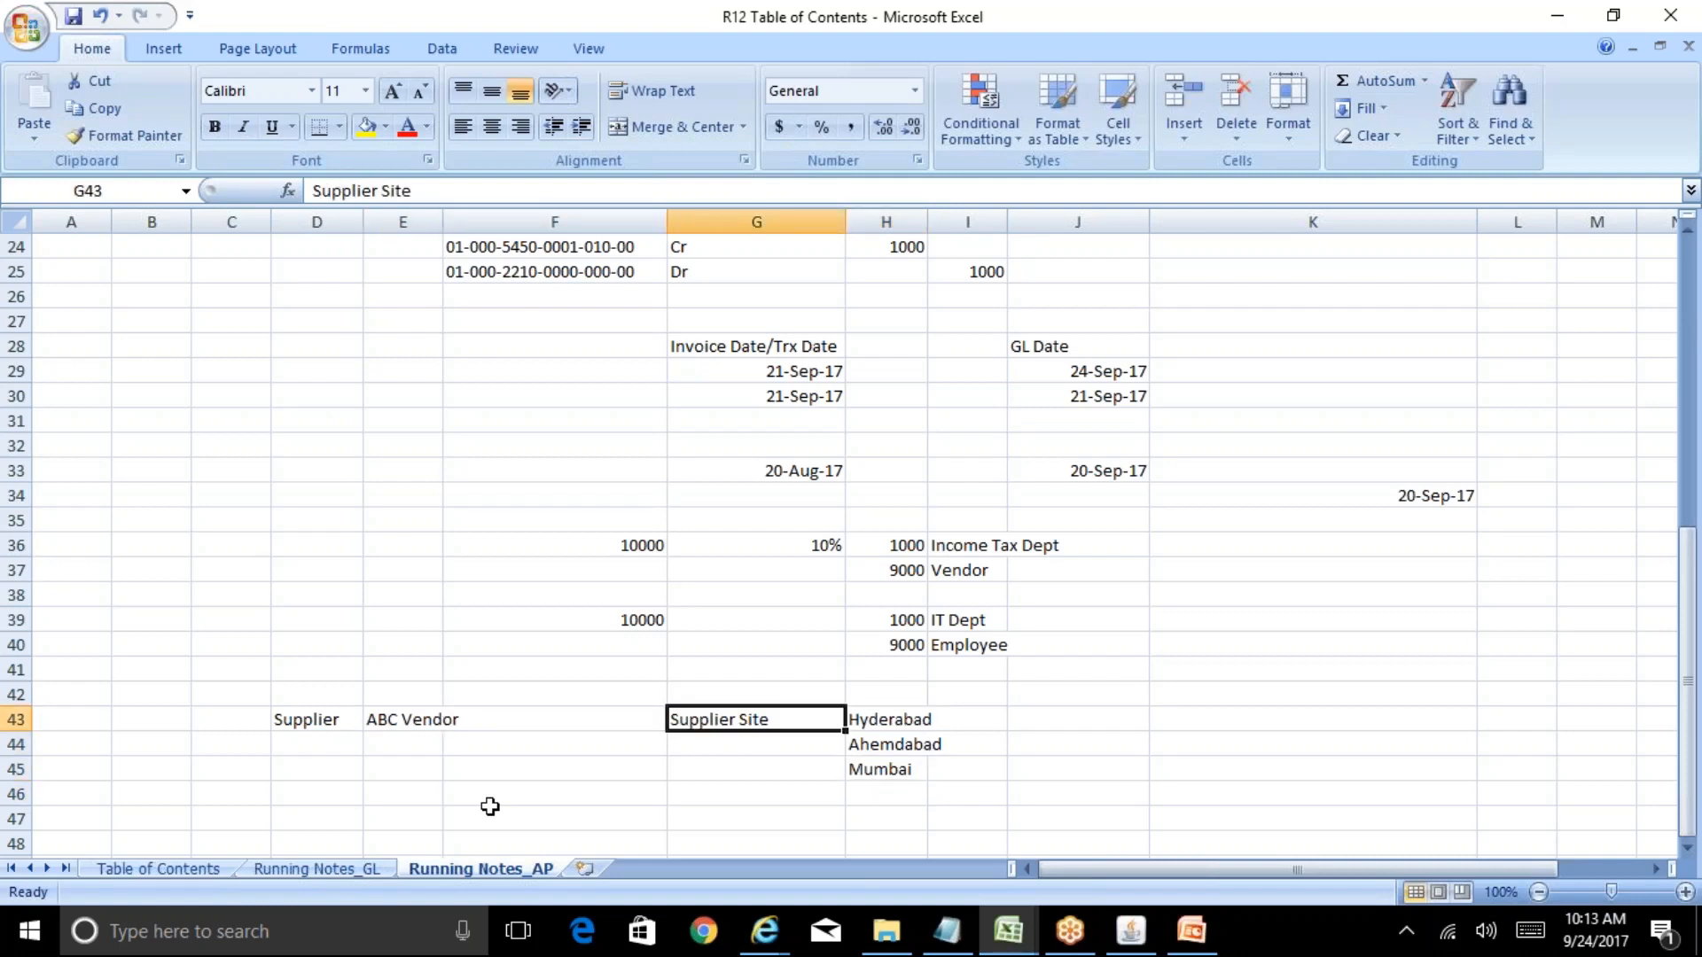
key(Down)
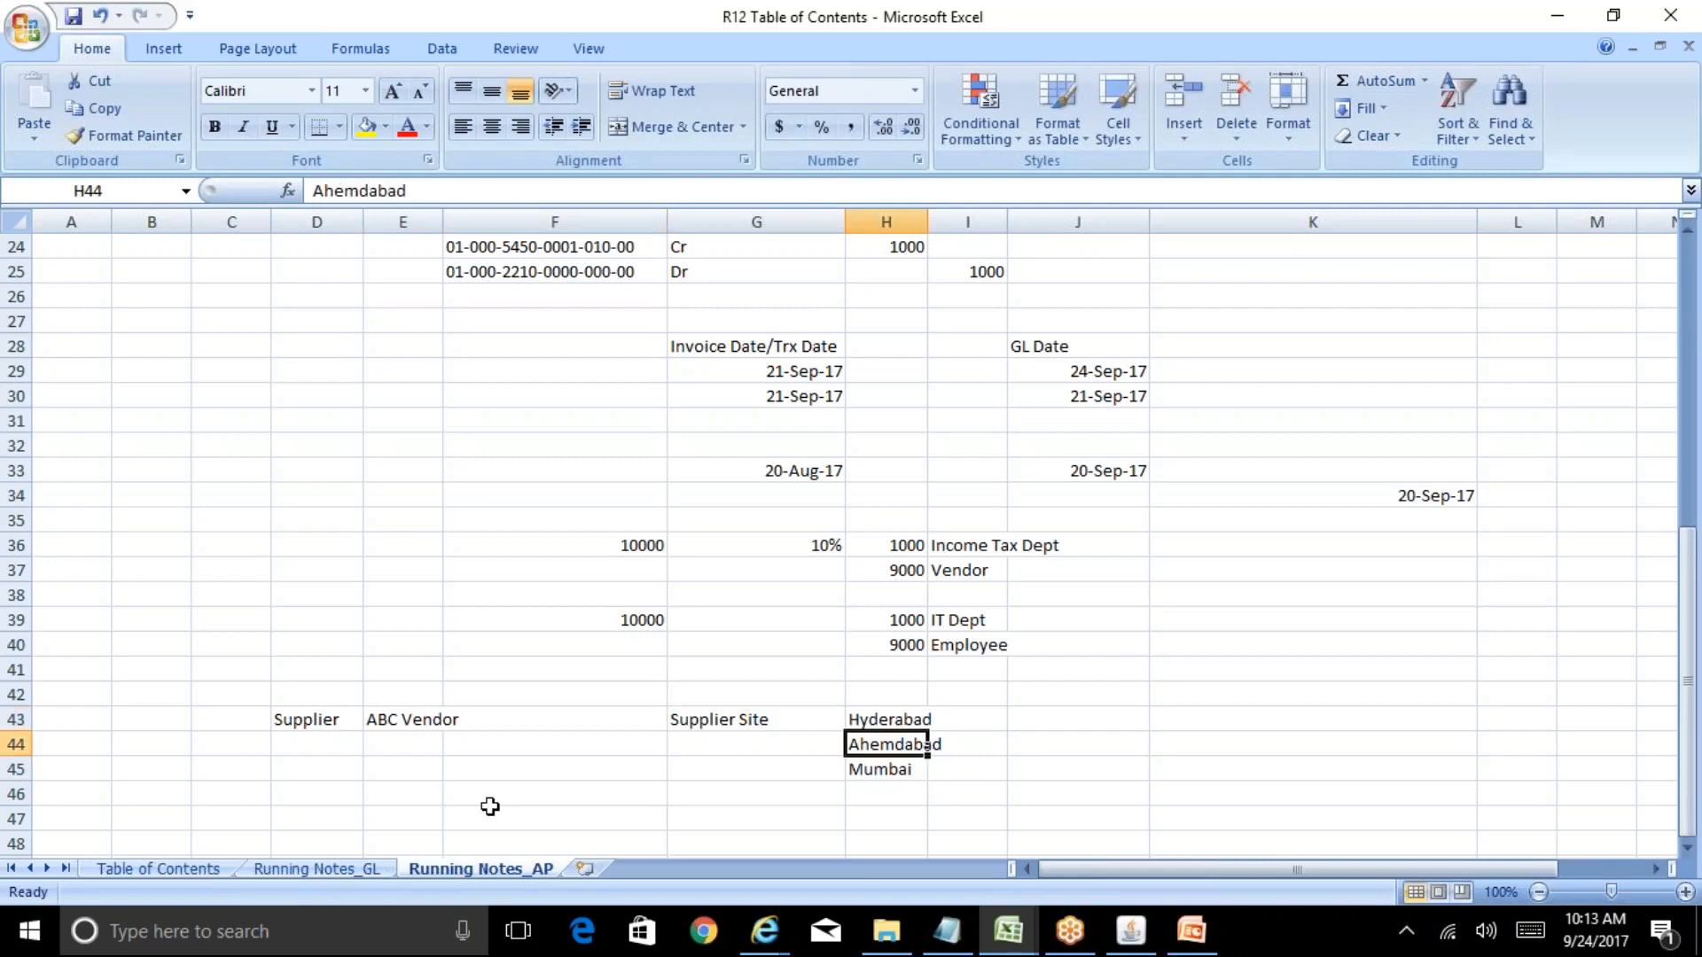
key(Up)
key(Left)
key(Left)
key(Left)
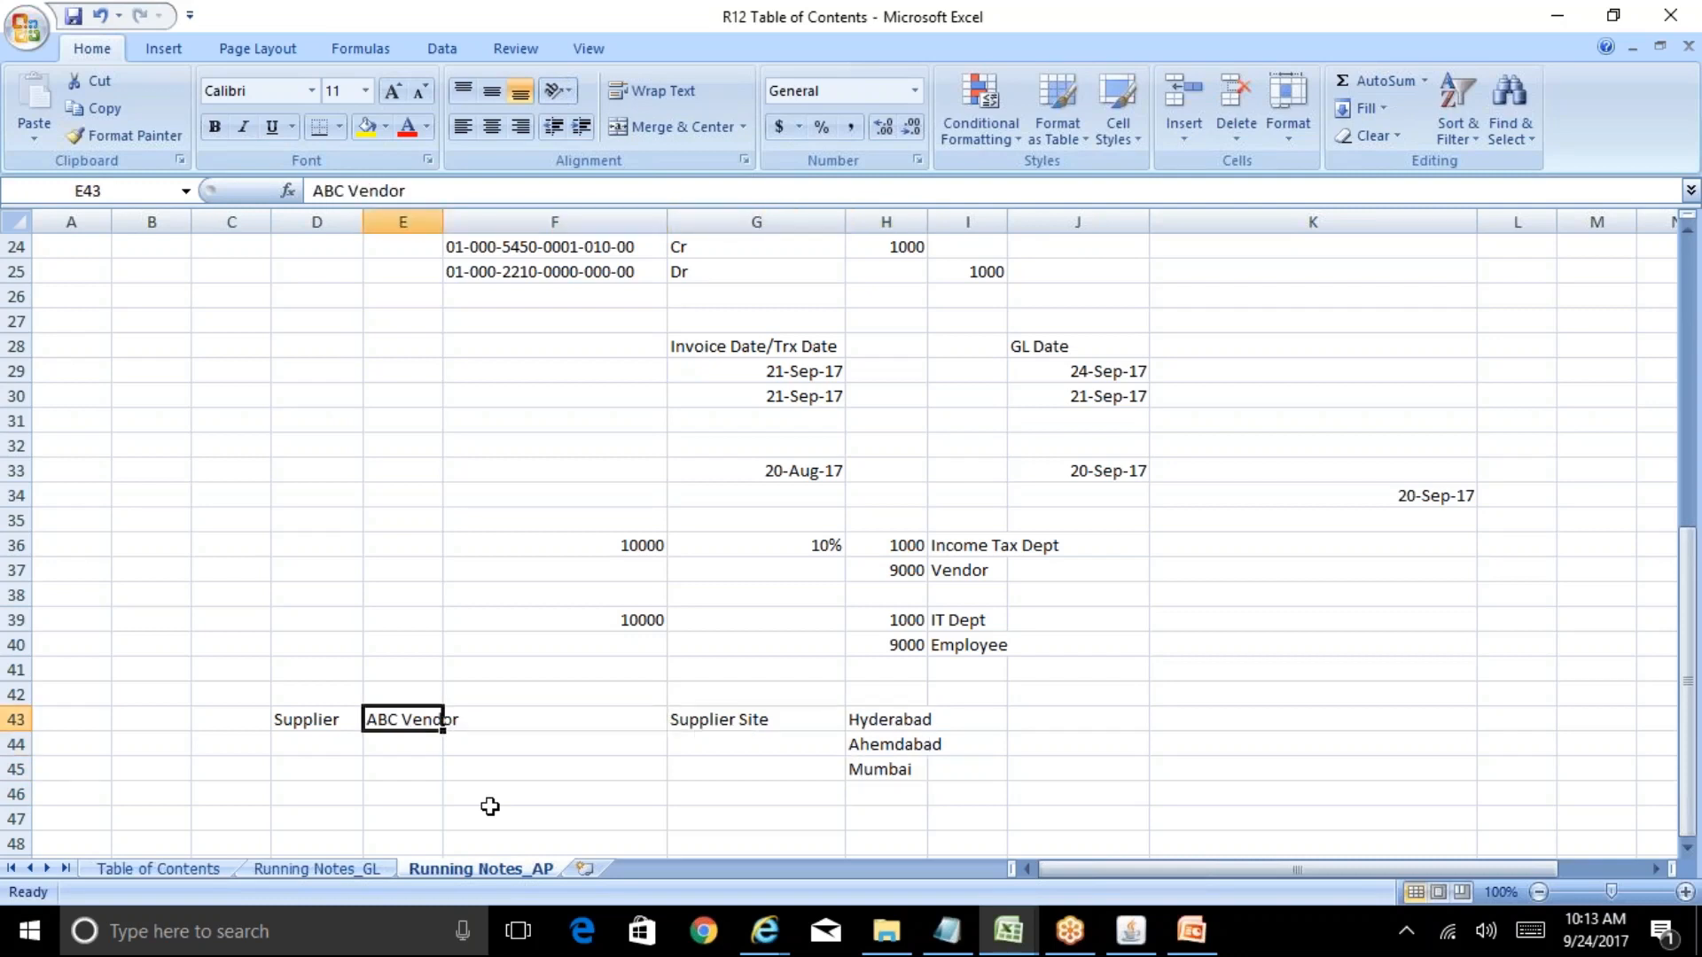
key(Right)
key(Right)
key(Right)
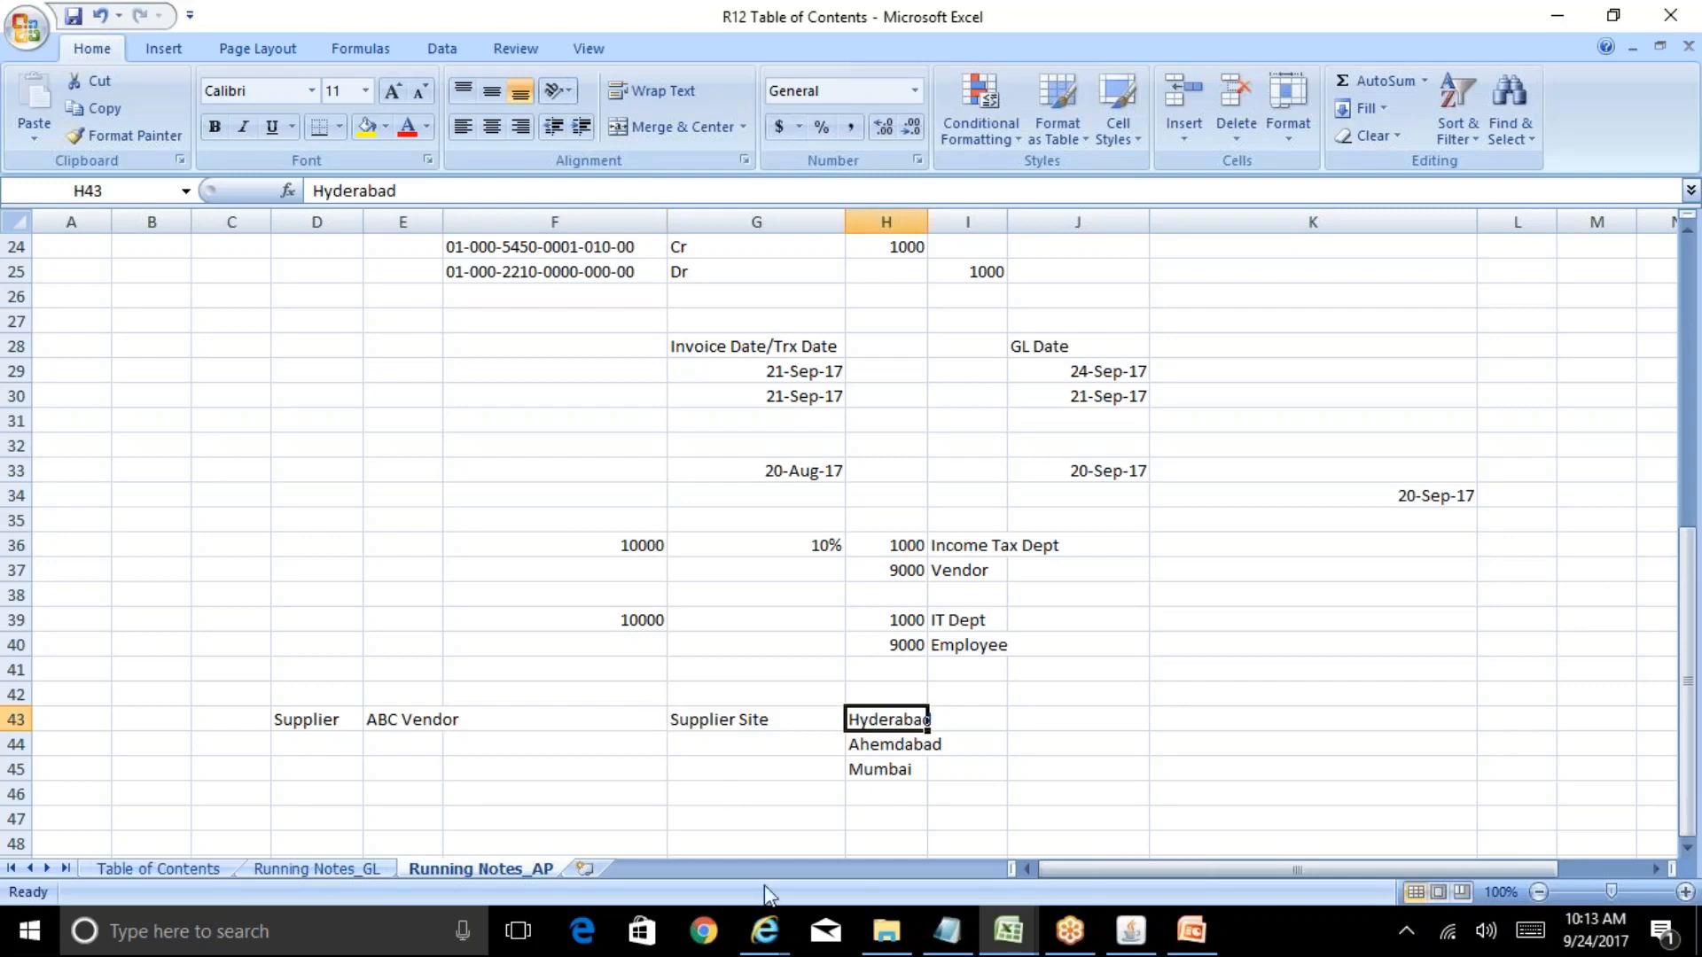
View the ABC Vendor Quick Update page in Internet Explorer and the Reliance Group Org Structure slide in PowerPoint
mouse_move(770, 935)
click(1035, 824)
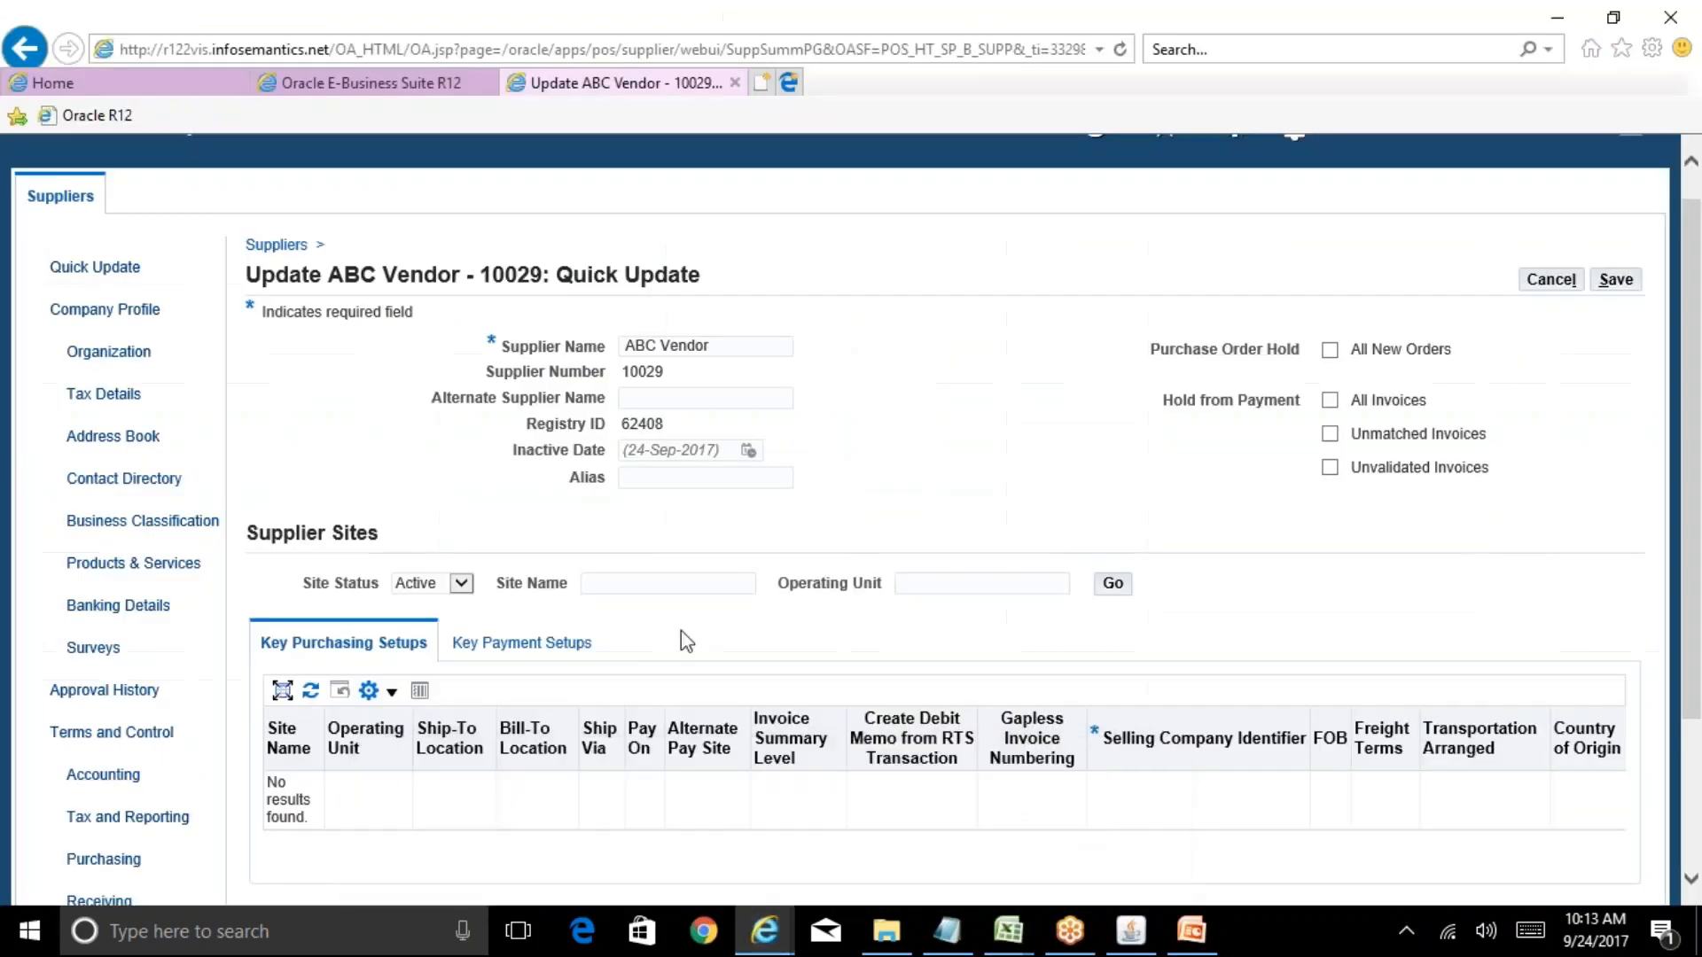
drag(1690, 310, 1690, 321)
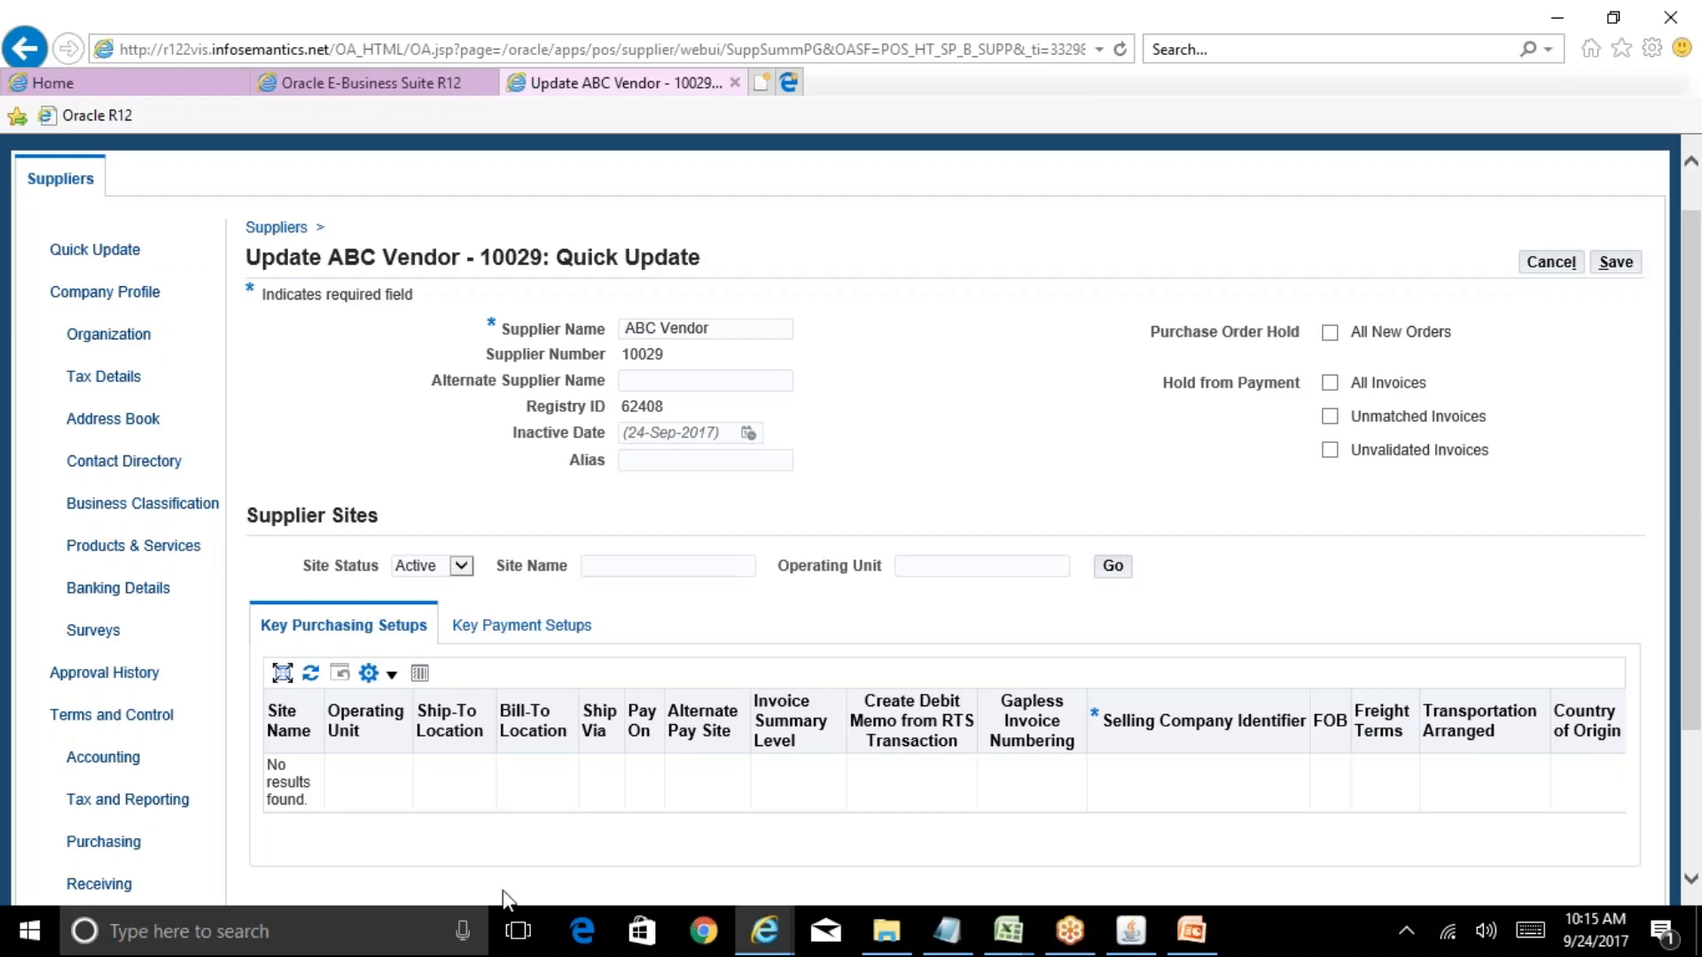
click(1191, 931)
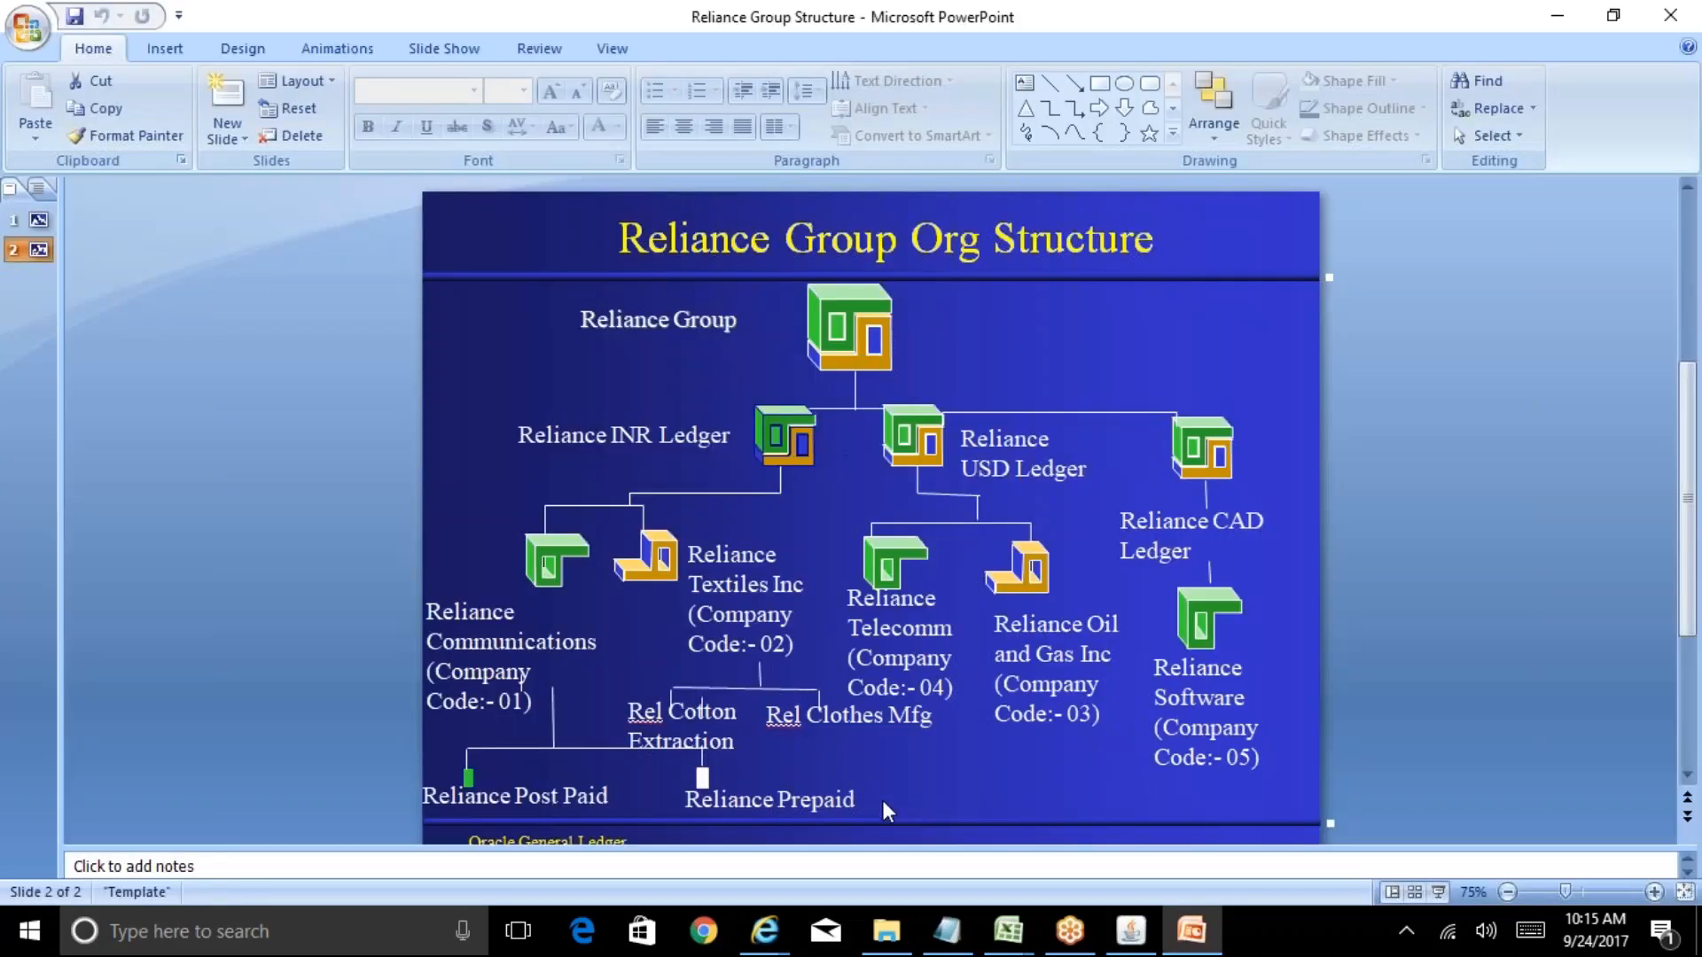
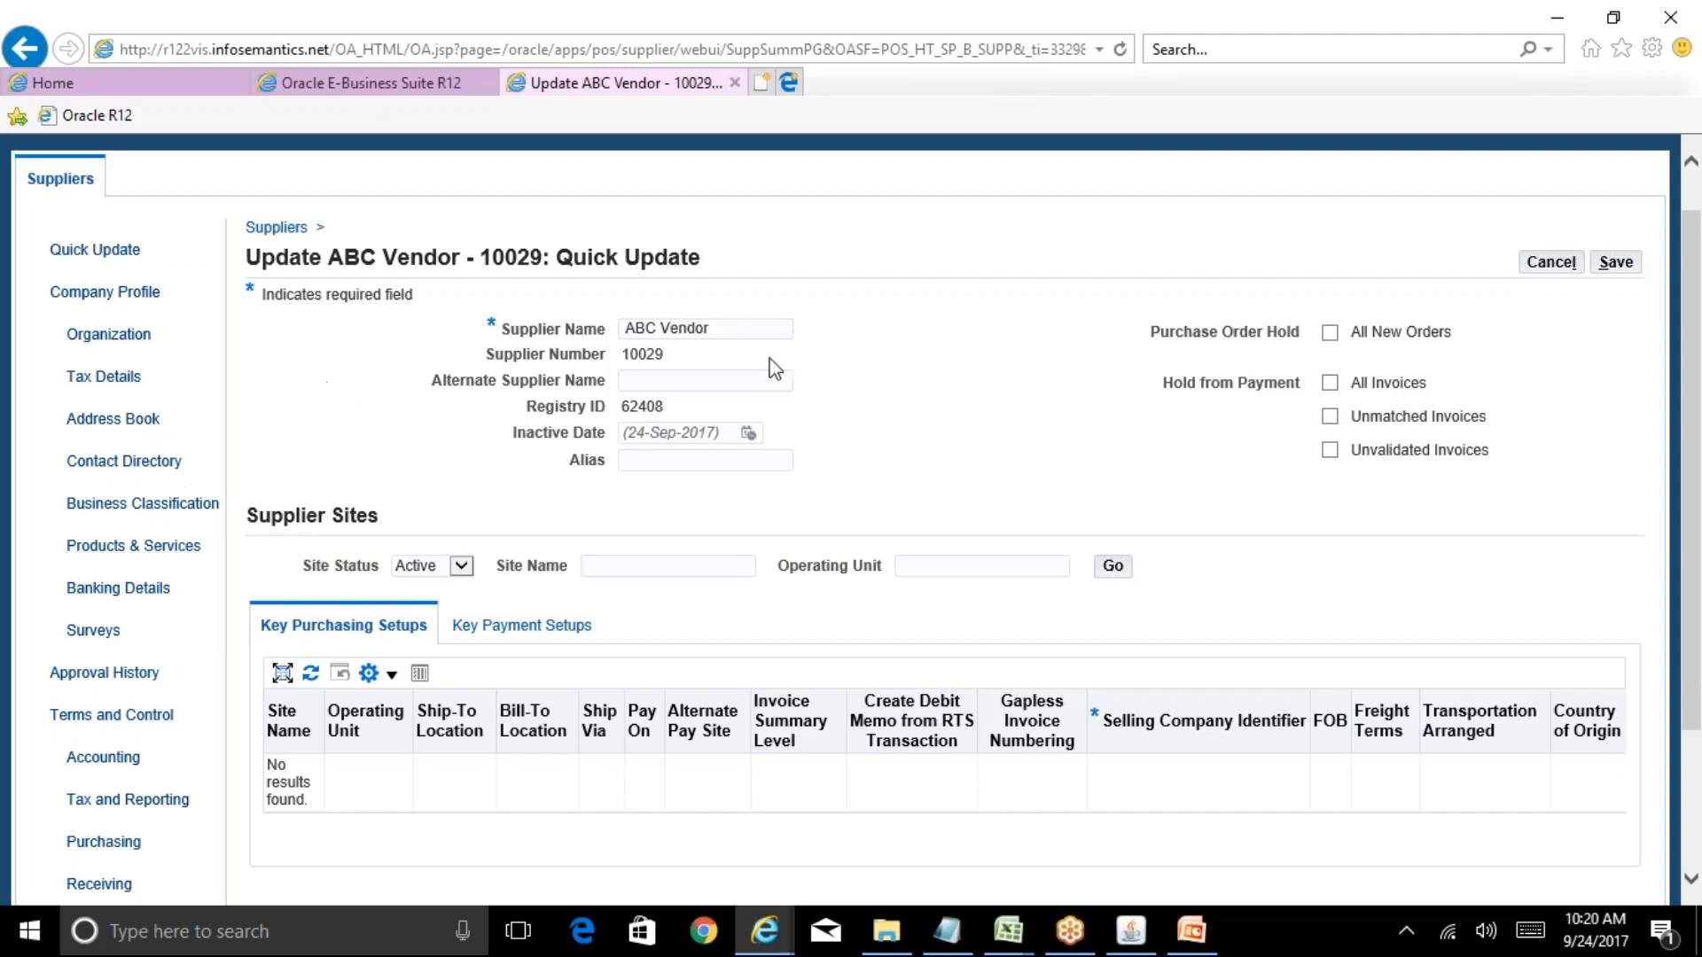
Open ABC Vendor's Address Book in Internet Explorer and start creating a new address
drag(1694, 328, 1694, 297)
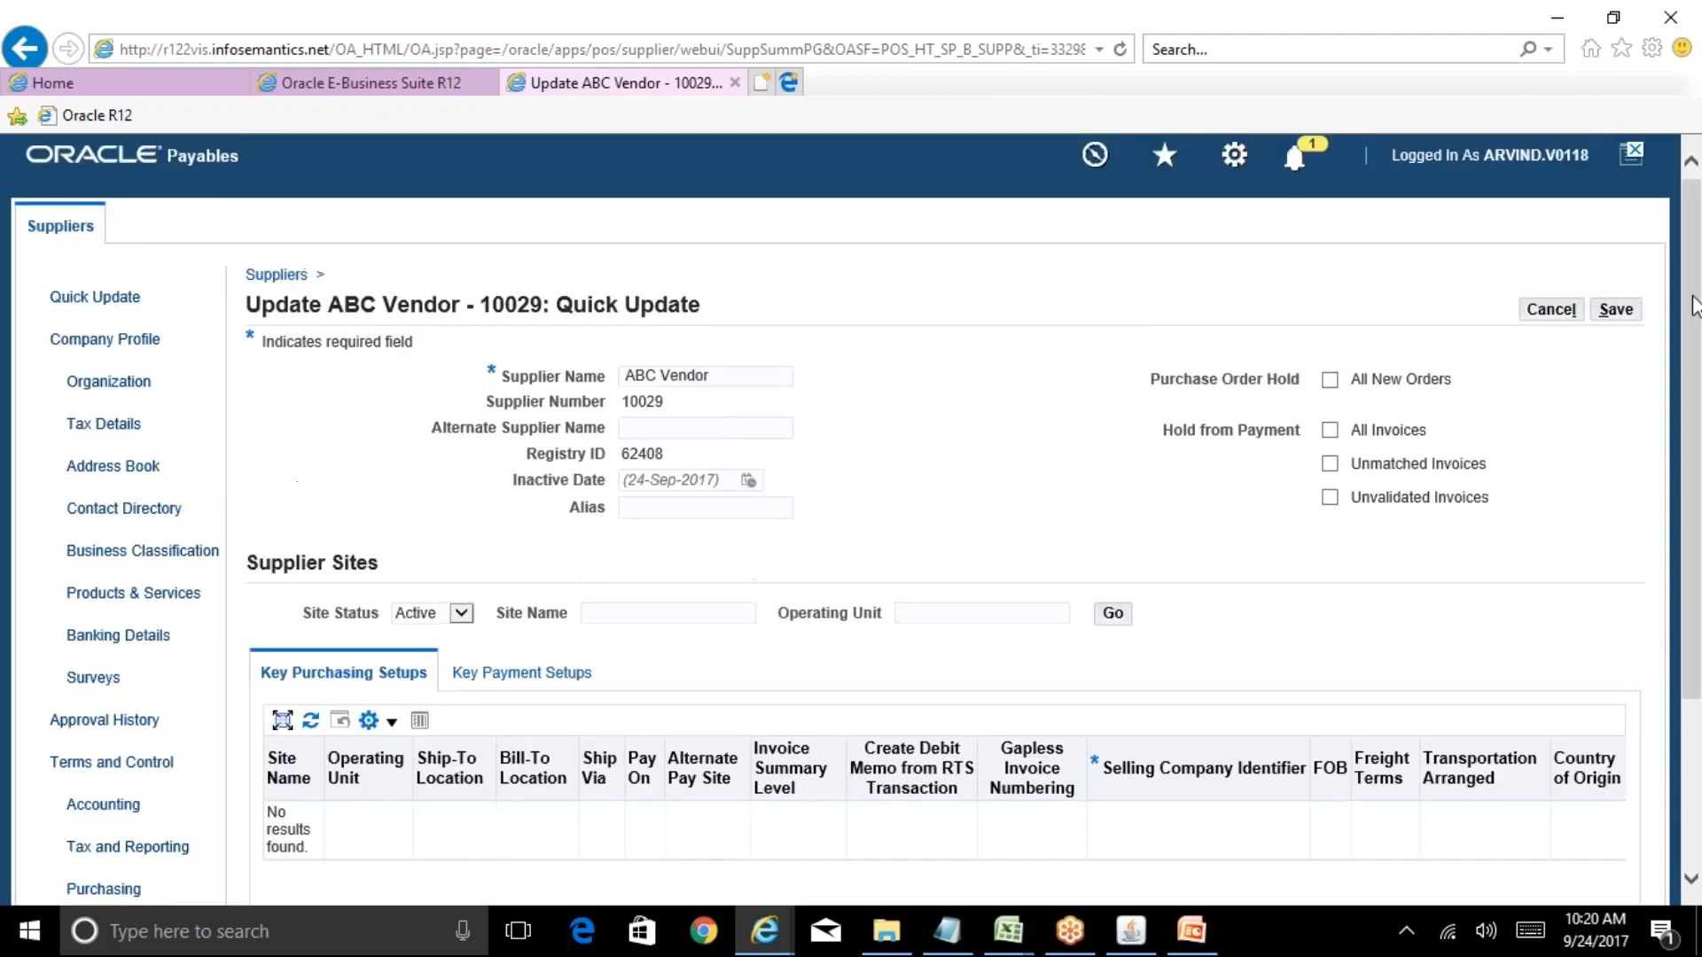
click(1552, 312)
scroll(873, 364, down, 1)
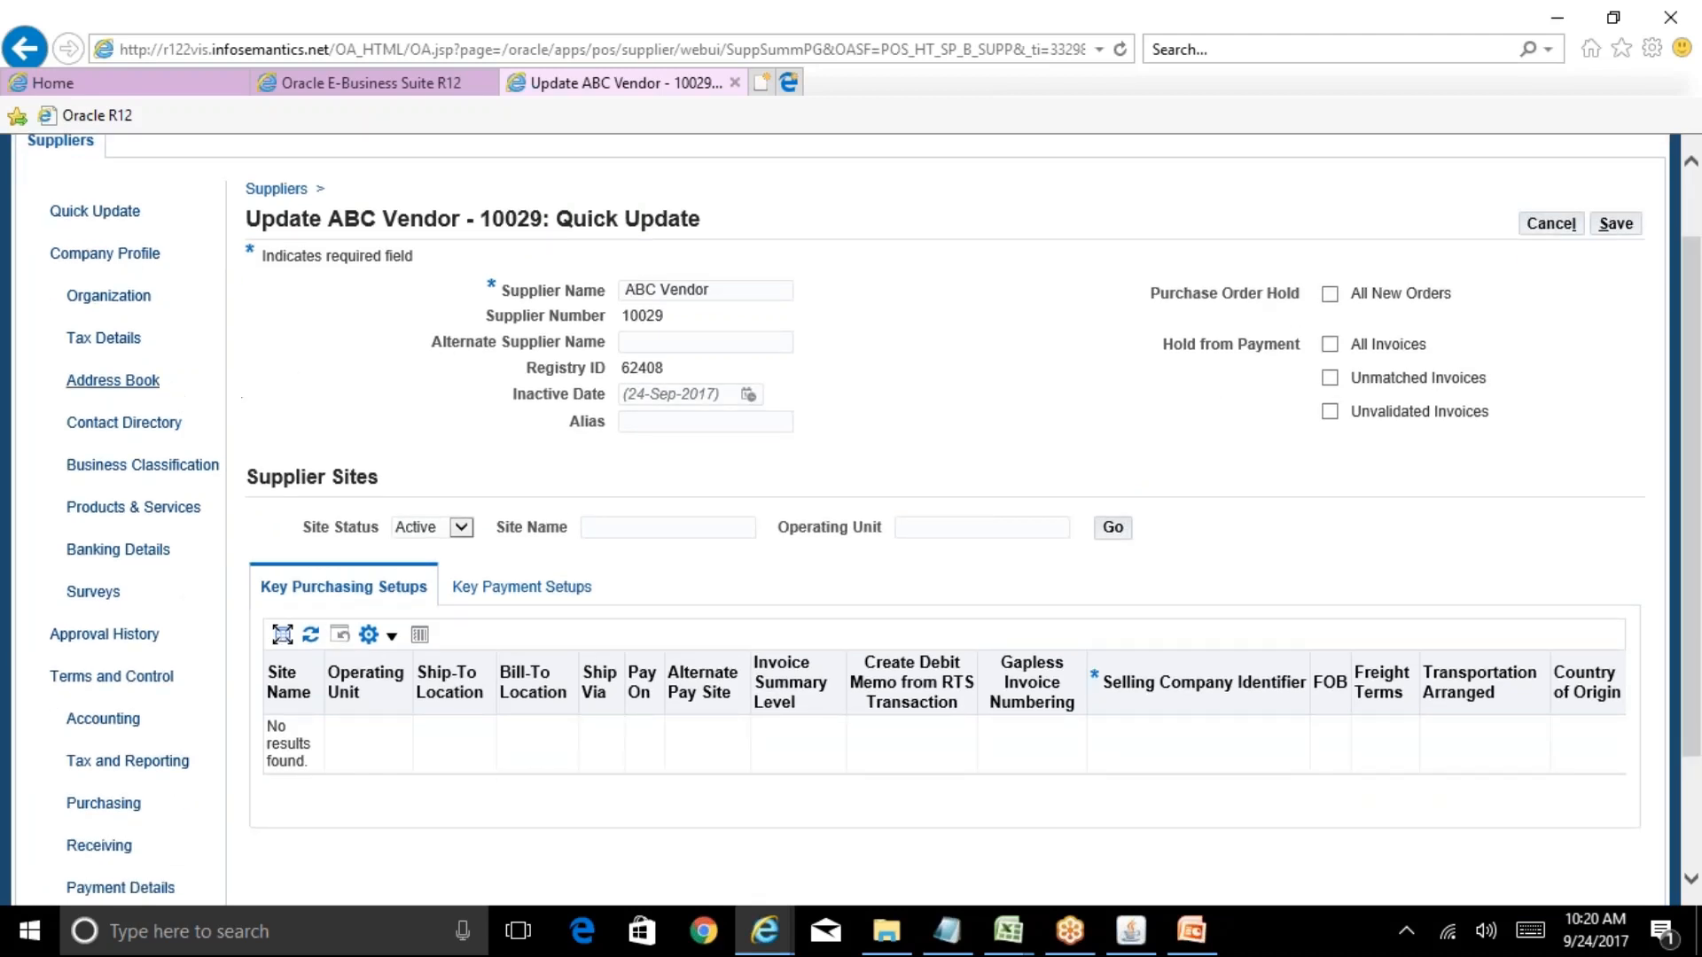
click(140, 387)
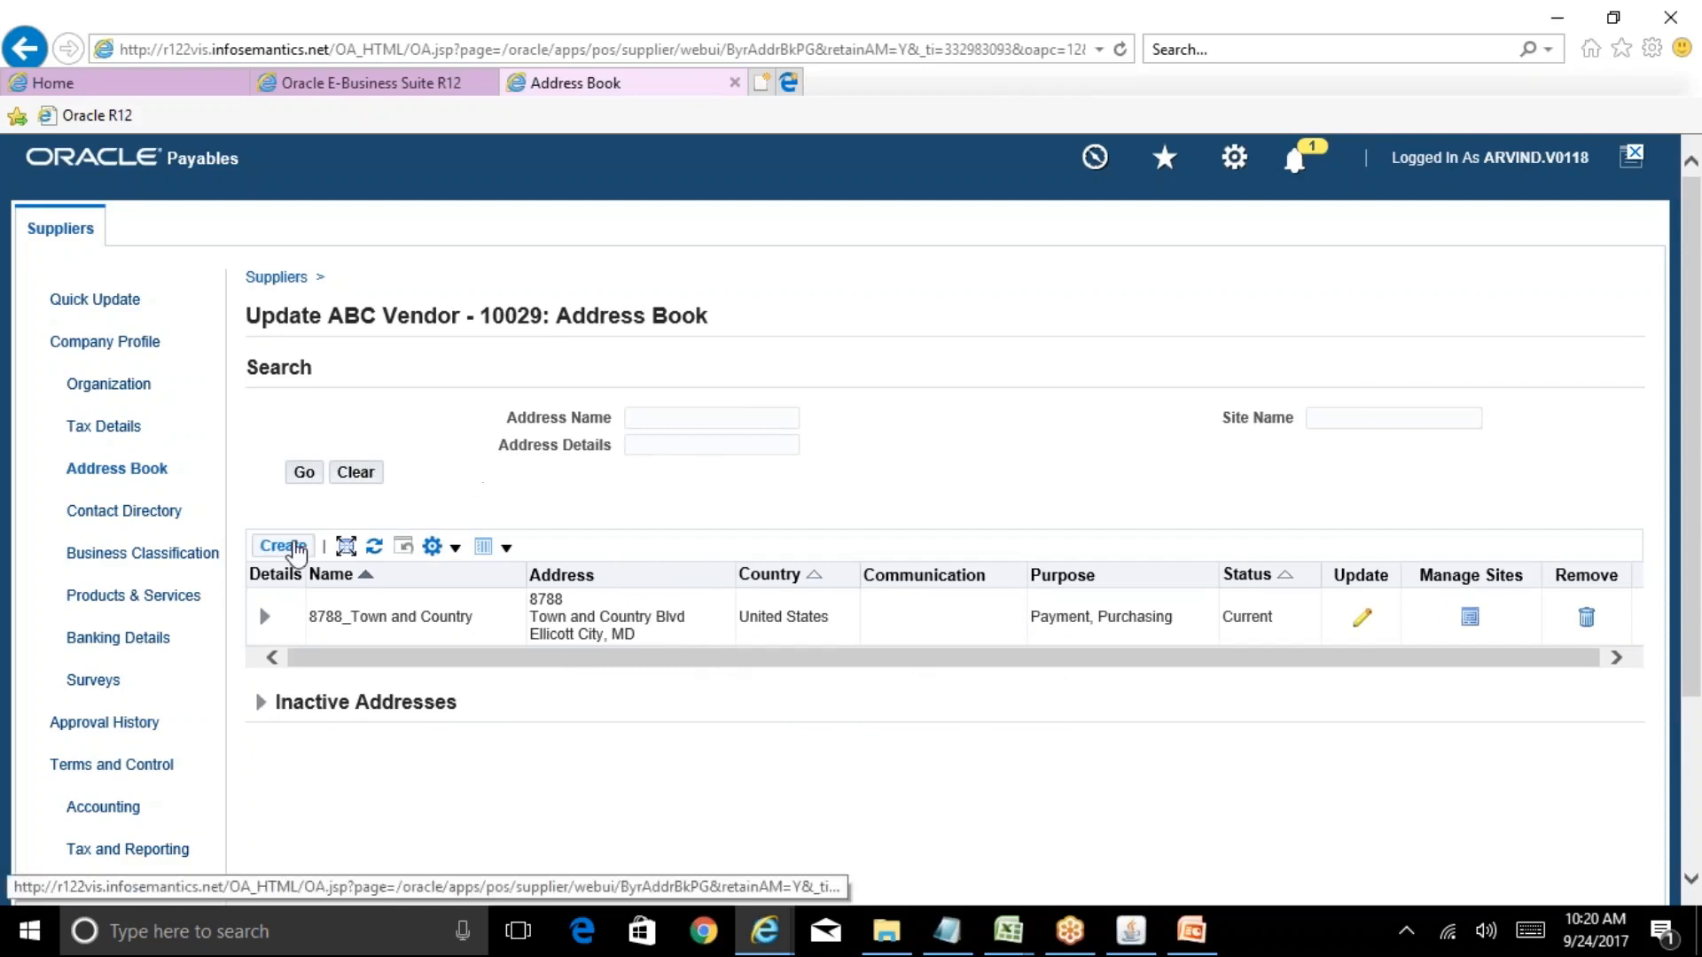
click(297, 548)
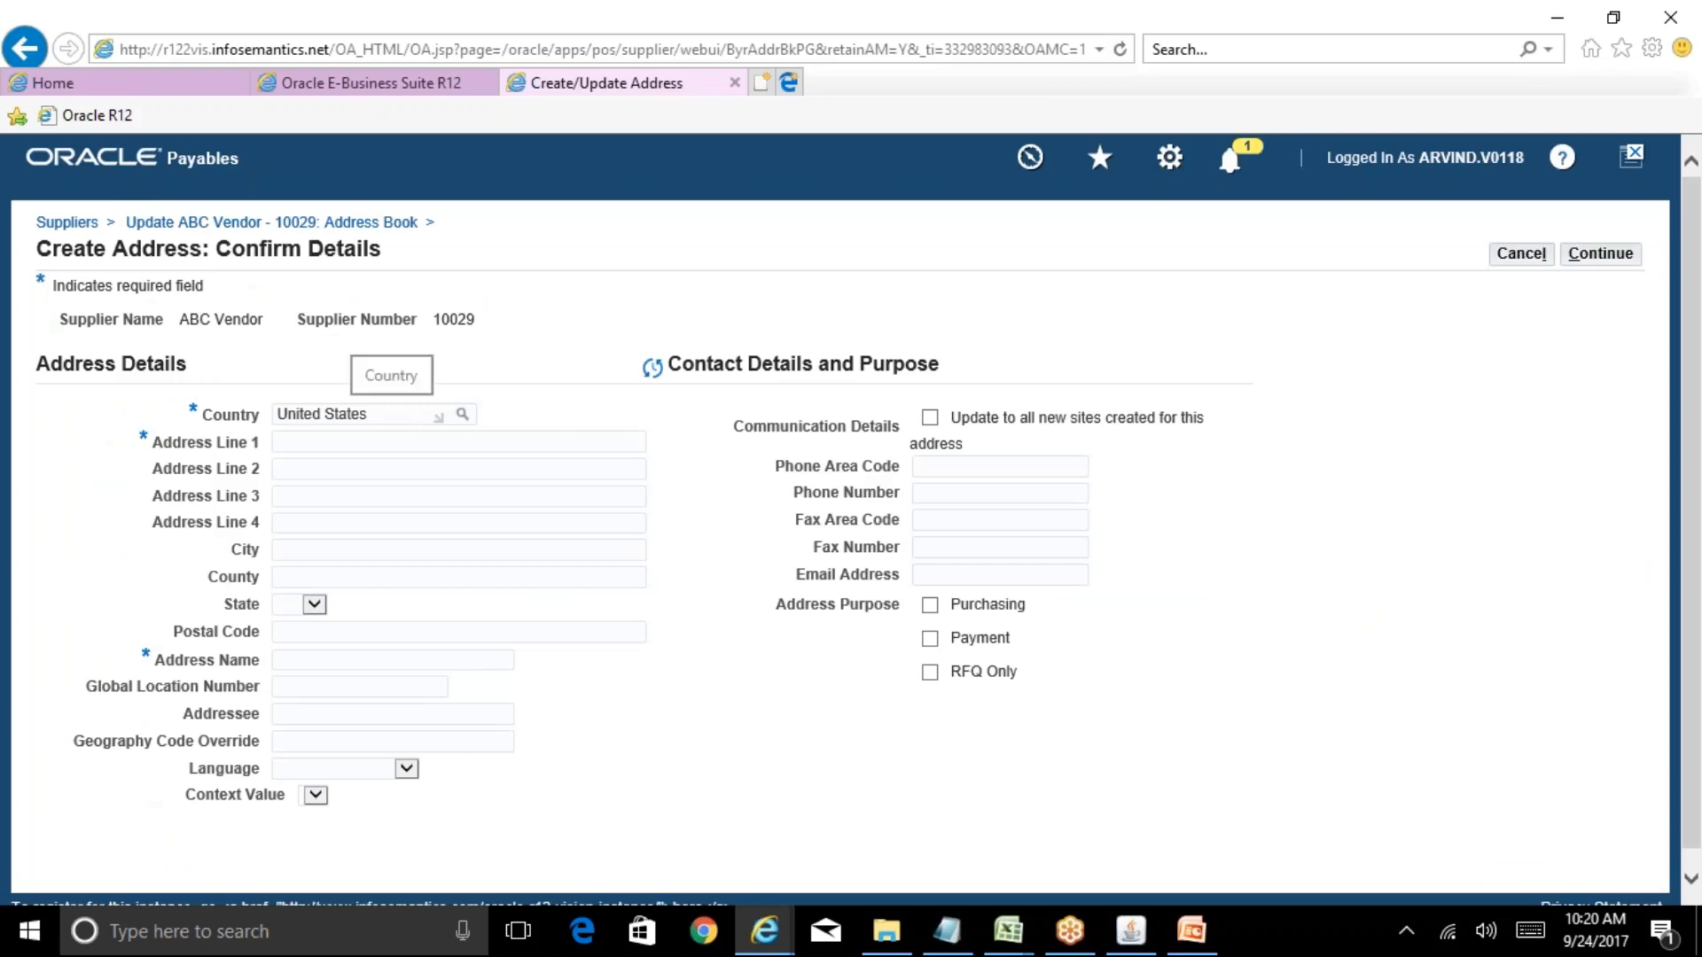
Set the new address's country to India
drag(381, 414, 218, 410)
text(India)
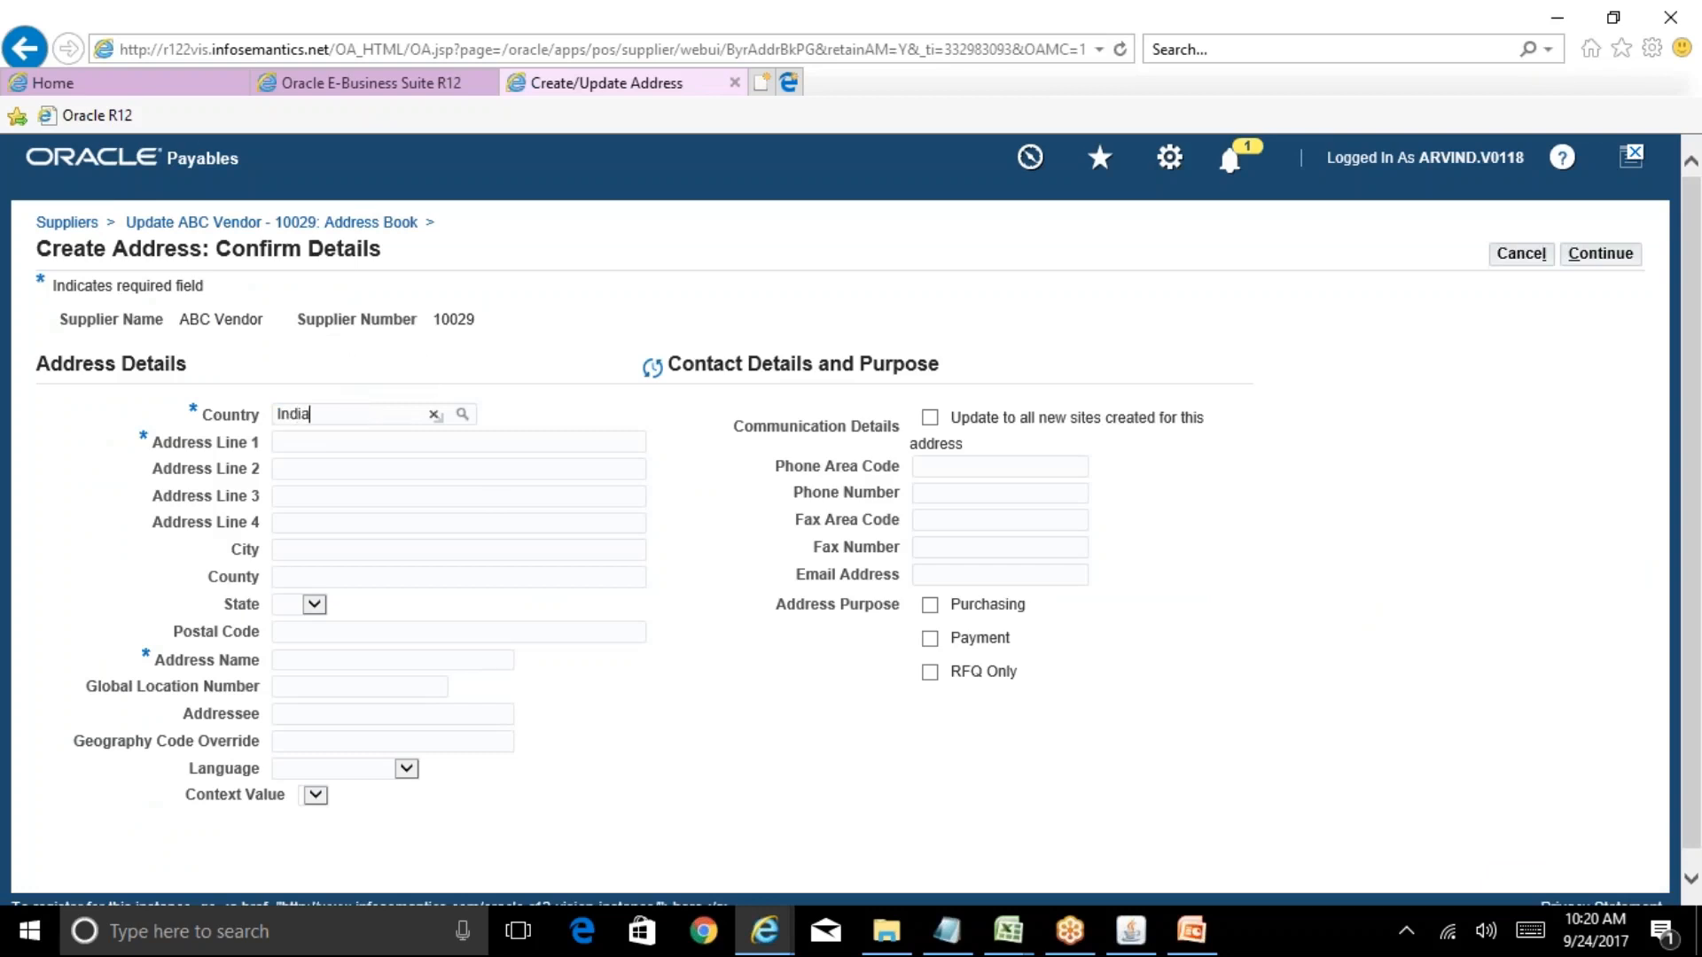
key(Tab)
click(539, 507)
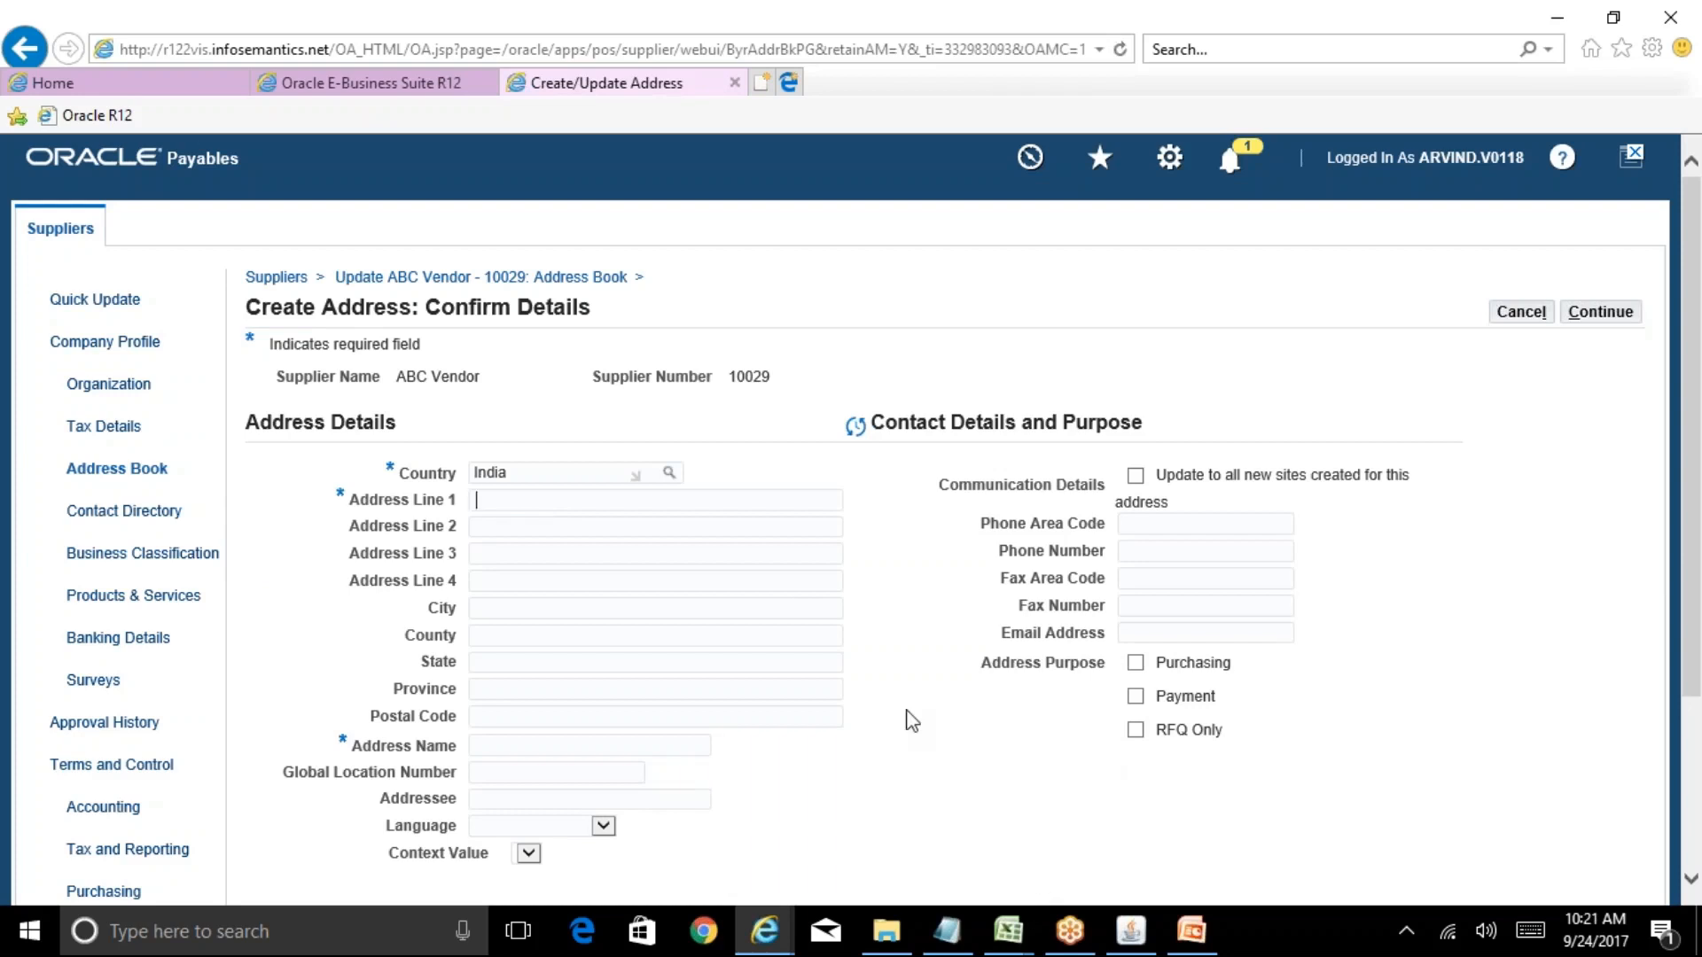
Enter the supplier's house number in Address Line 1 and the locality in Address Line 3
text(21-13)
key(Tab)
key(Tab)
text(Dist)
text(r)
key(BackSpace)
key(BackSpace)
key(BackSpace)
key(BackSpace)
key(BackSpace)
text(Dilsukhnagar)
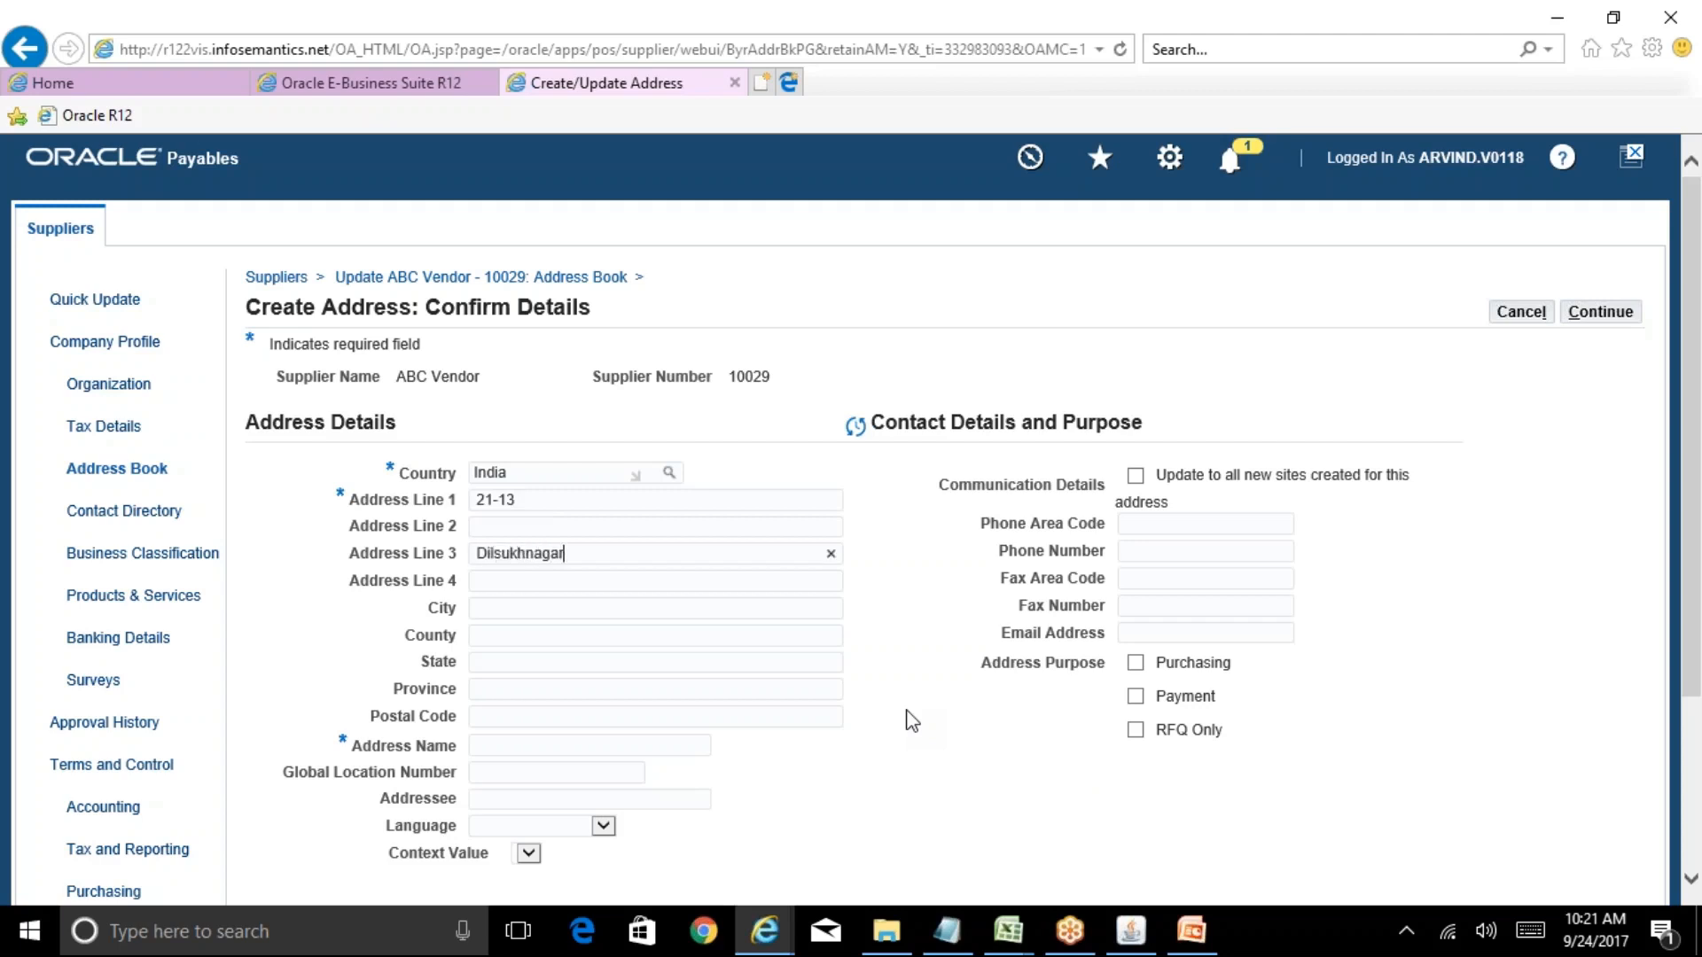
Fill in the city and state of the new supplier address
key(Tab)
key(Tab)
text(Hyderabad)
key(Tab)
key(Tab)
text(Telangana)
key(Tab)
key(Tab)
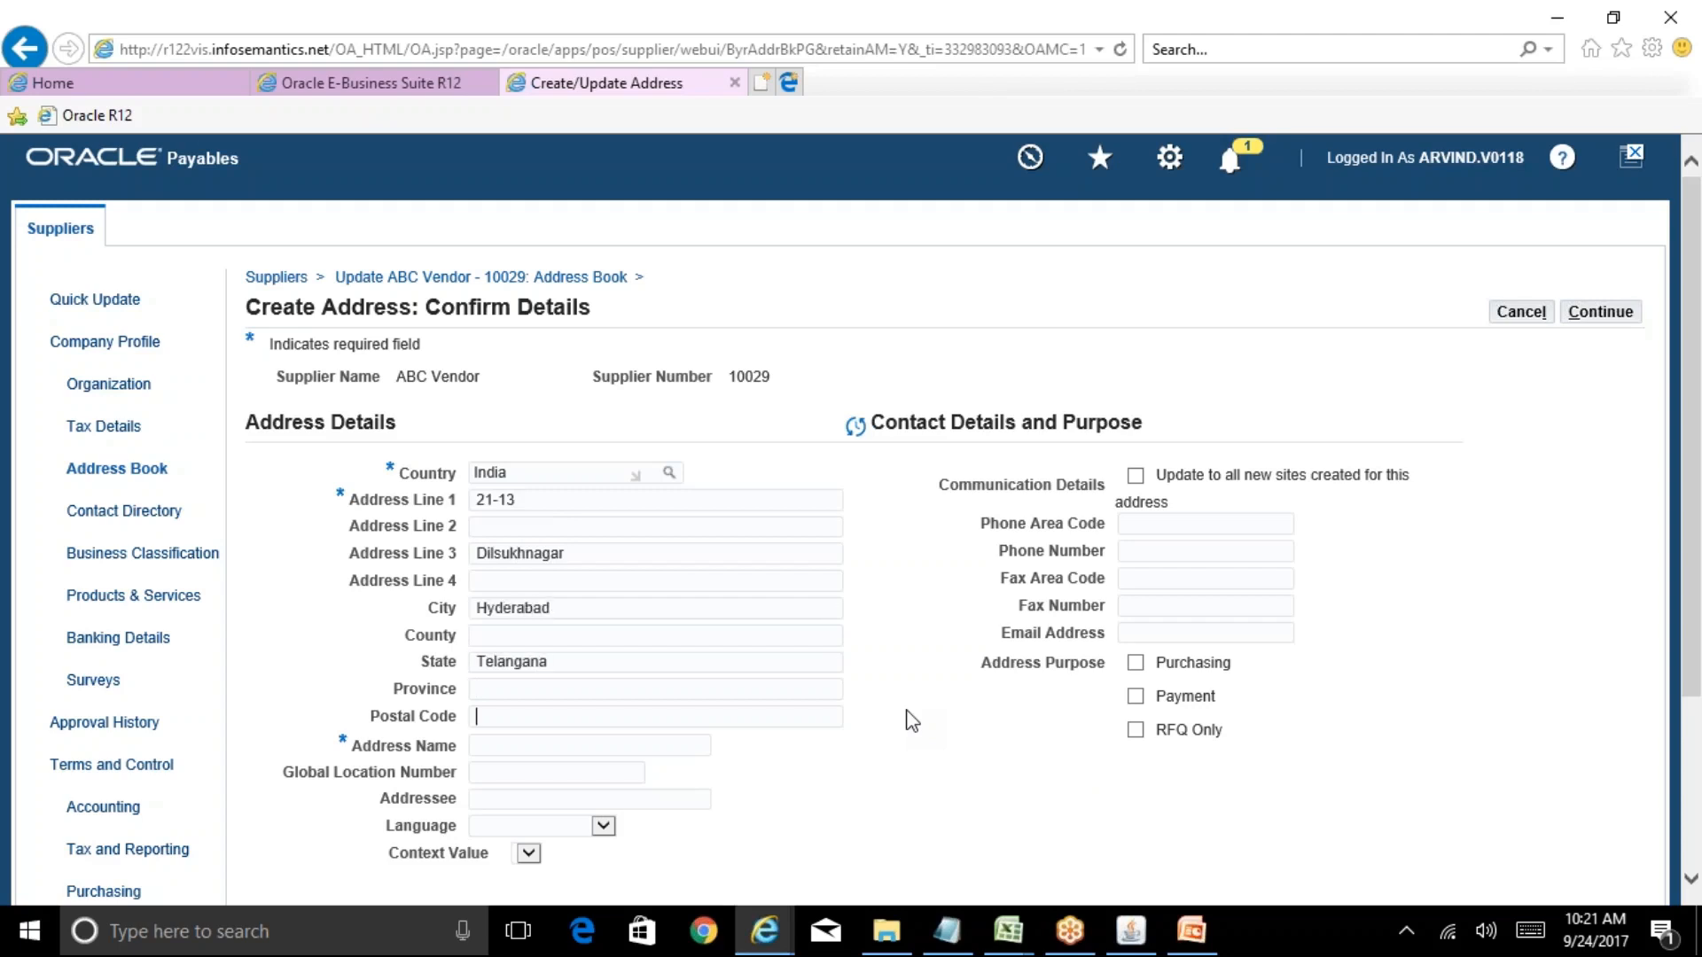
Enter the postal code, name the address ABC_HYDERABAD and continue to site creation
text(500060)
key(Tab)
text(H)
key(BackSpace)
text(ABC_ HYDERABAD)
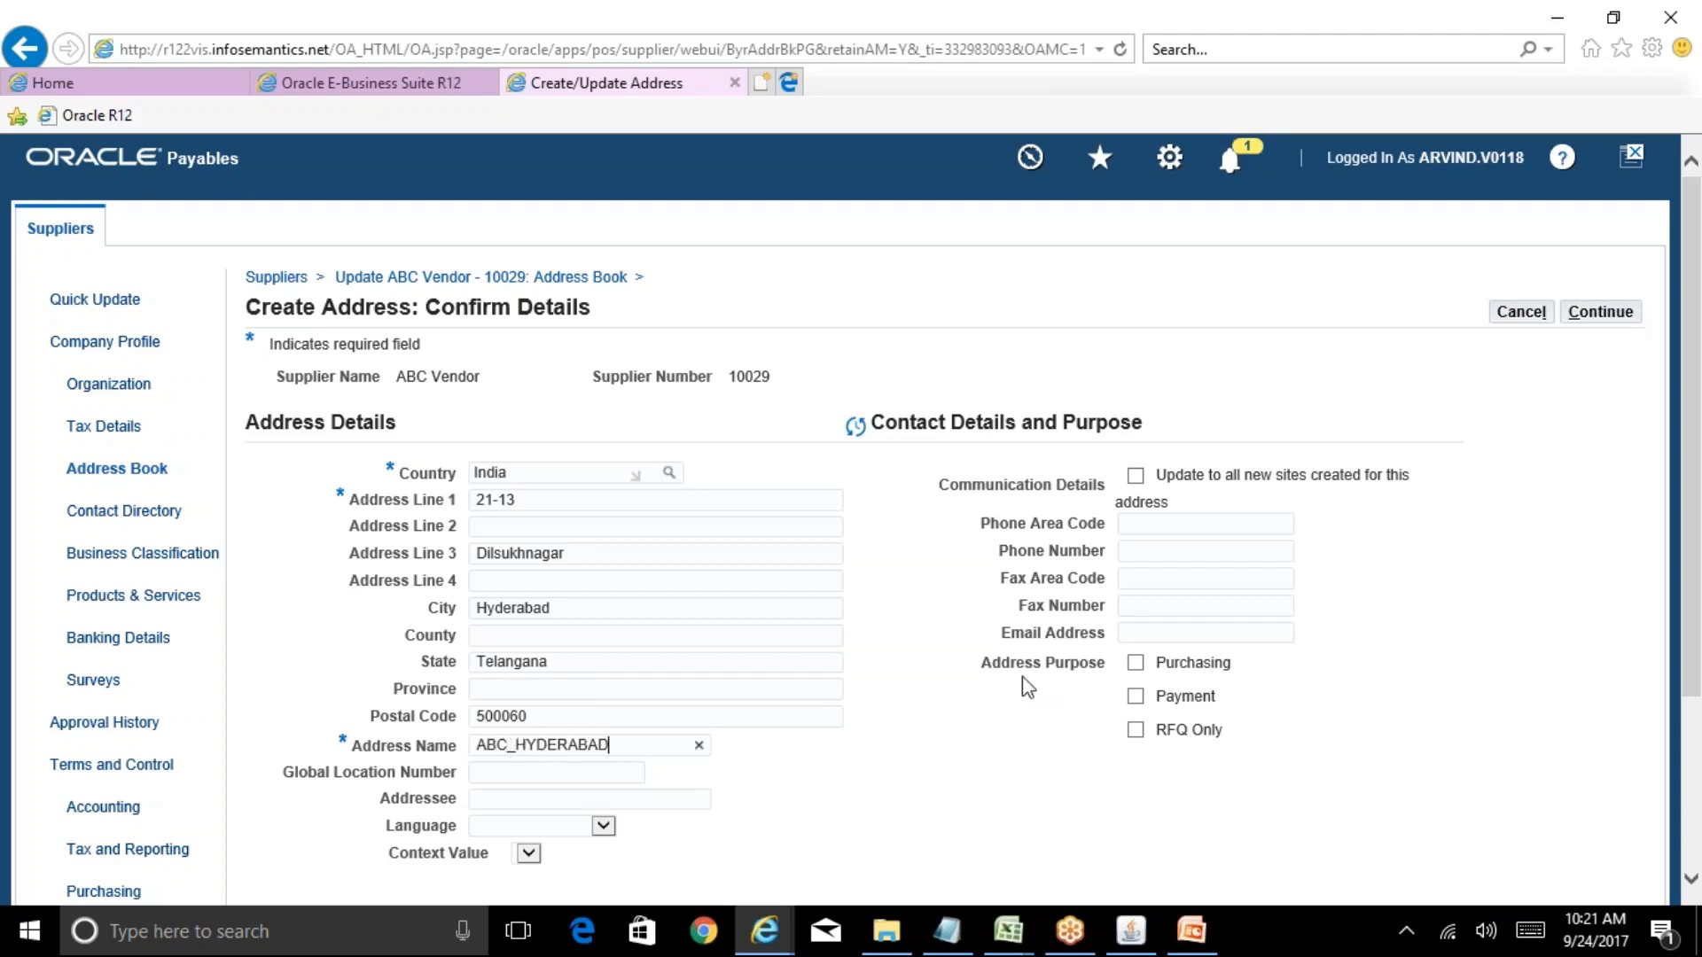
scroll(1692, 452, down, 3)
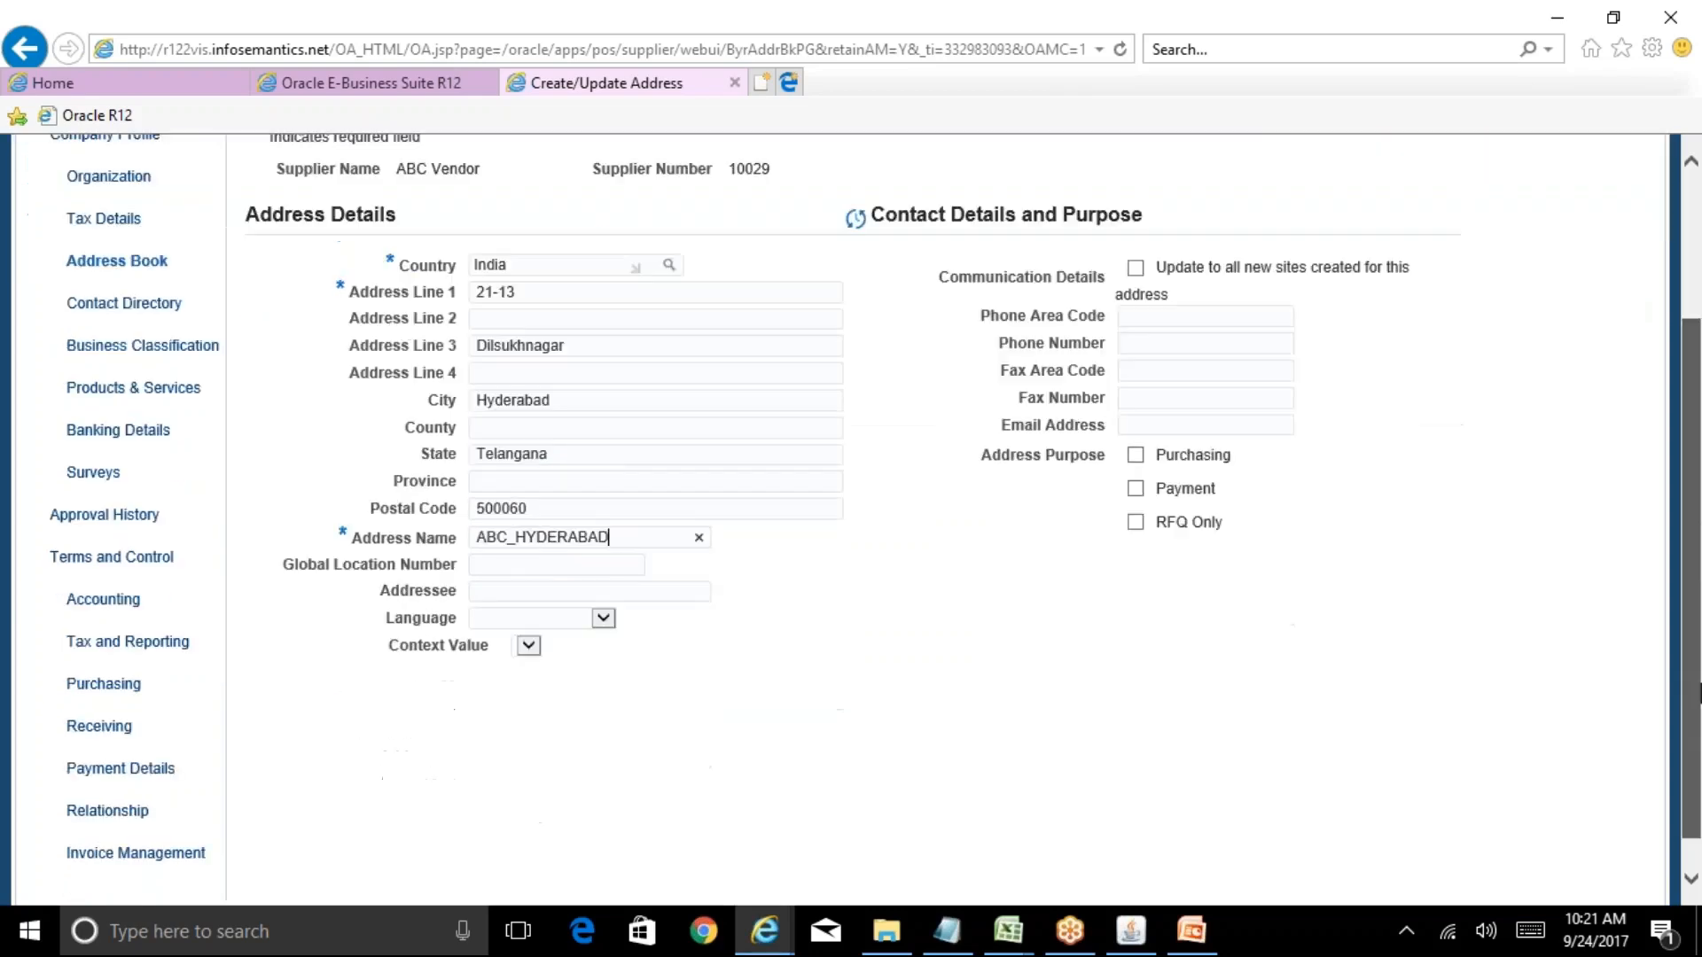
scroll(1693, 452, up, 3)
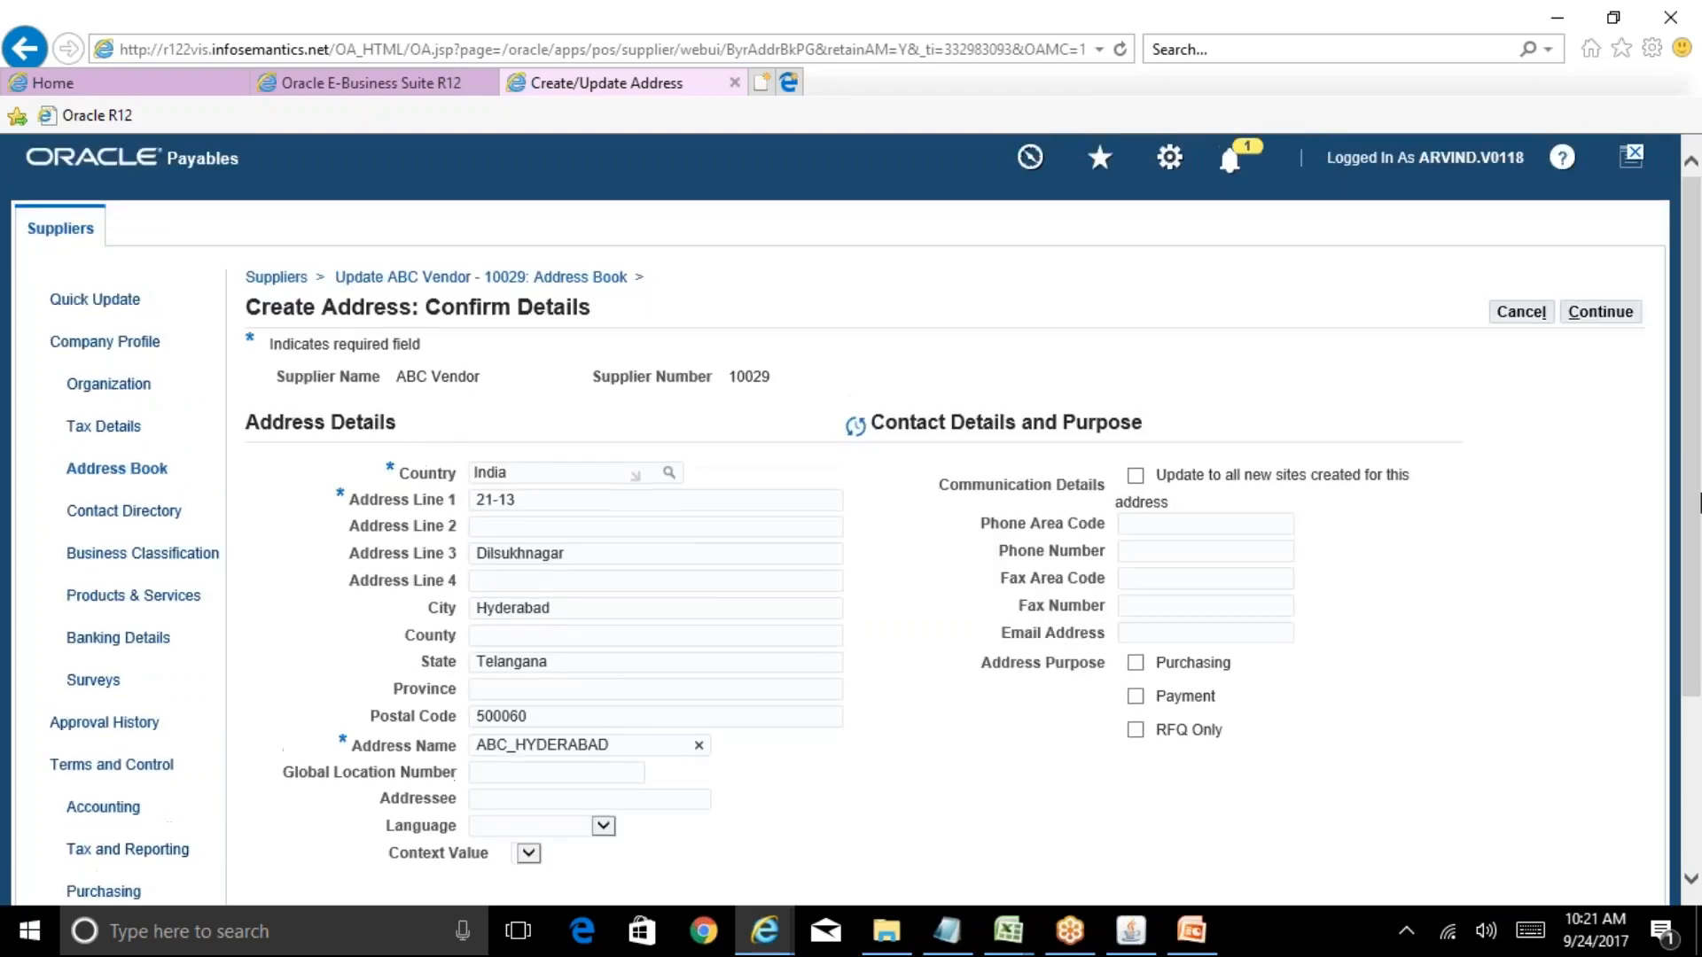
click(1601, 314)
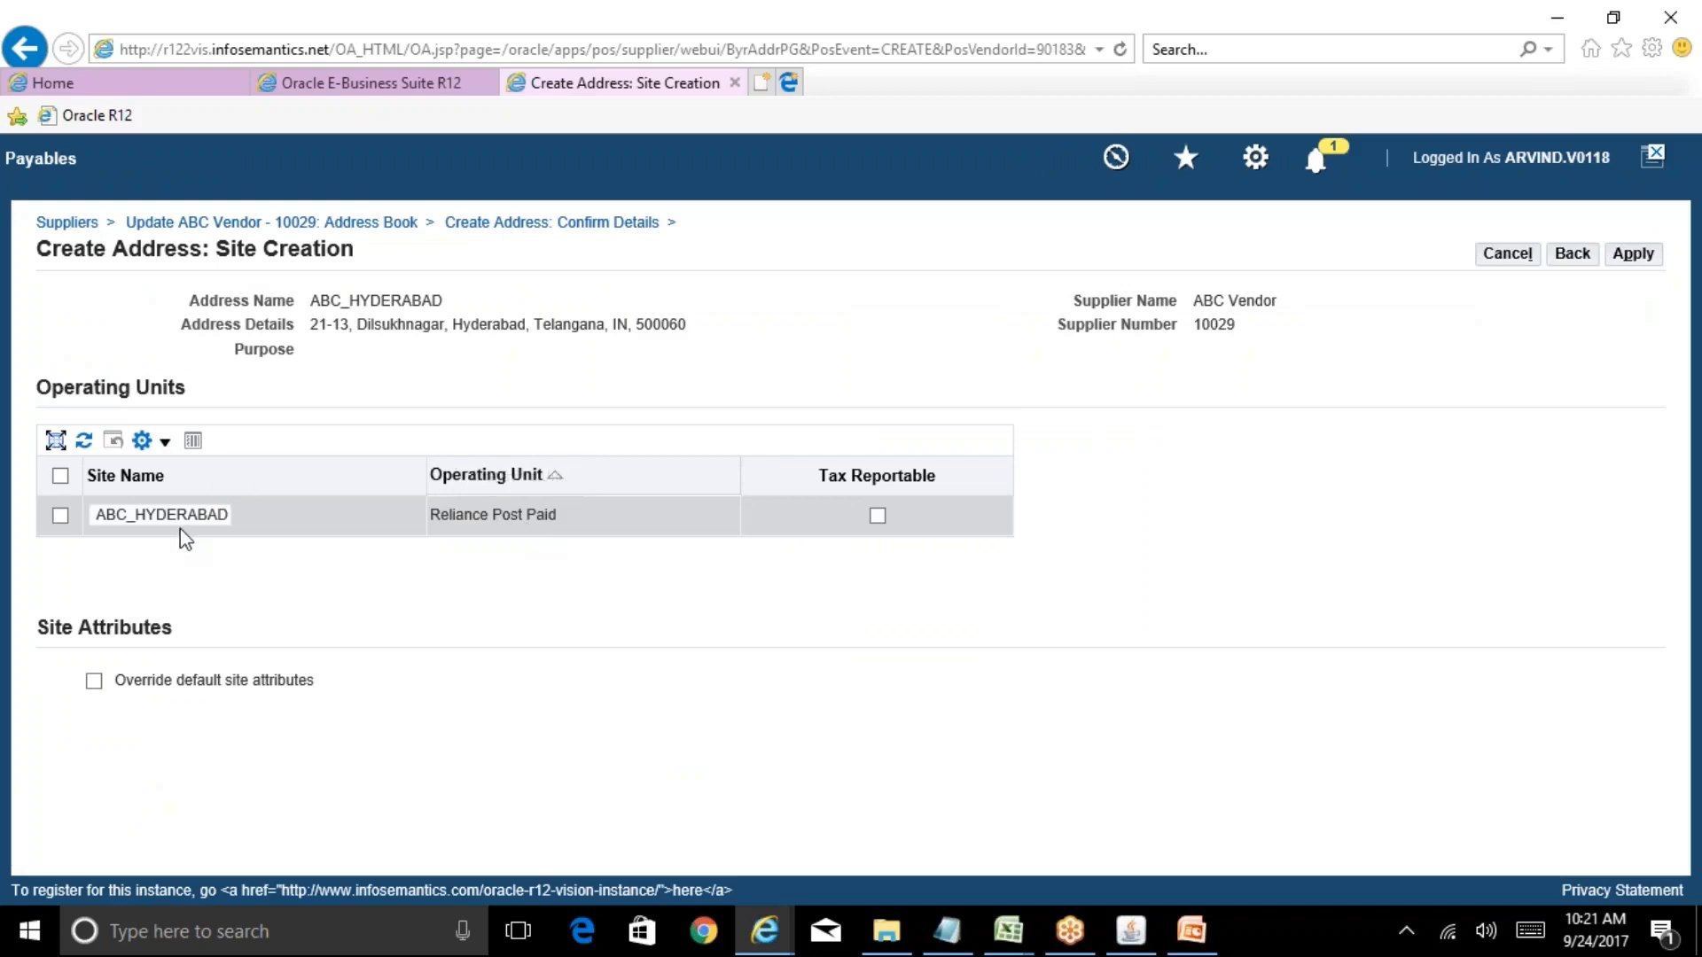
Select the Reliance Post Paid operating unit for the ABC_HYDERABAD site, consulting the PowerPoint org structure slide, and apply the new address
click(60, 476)
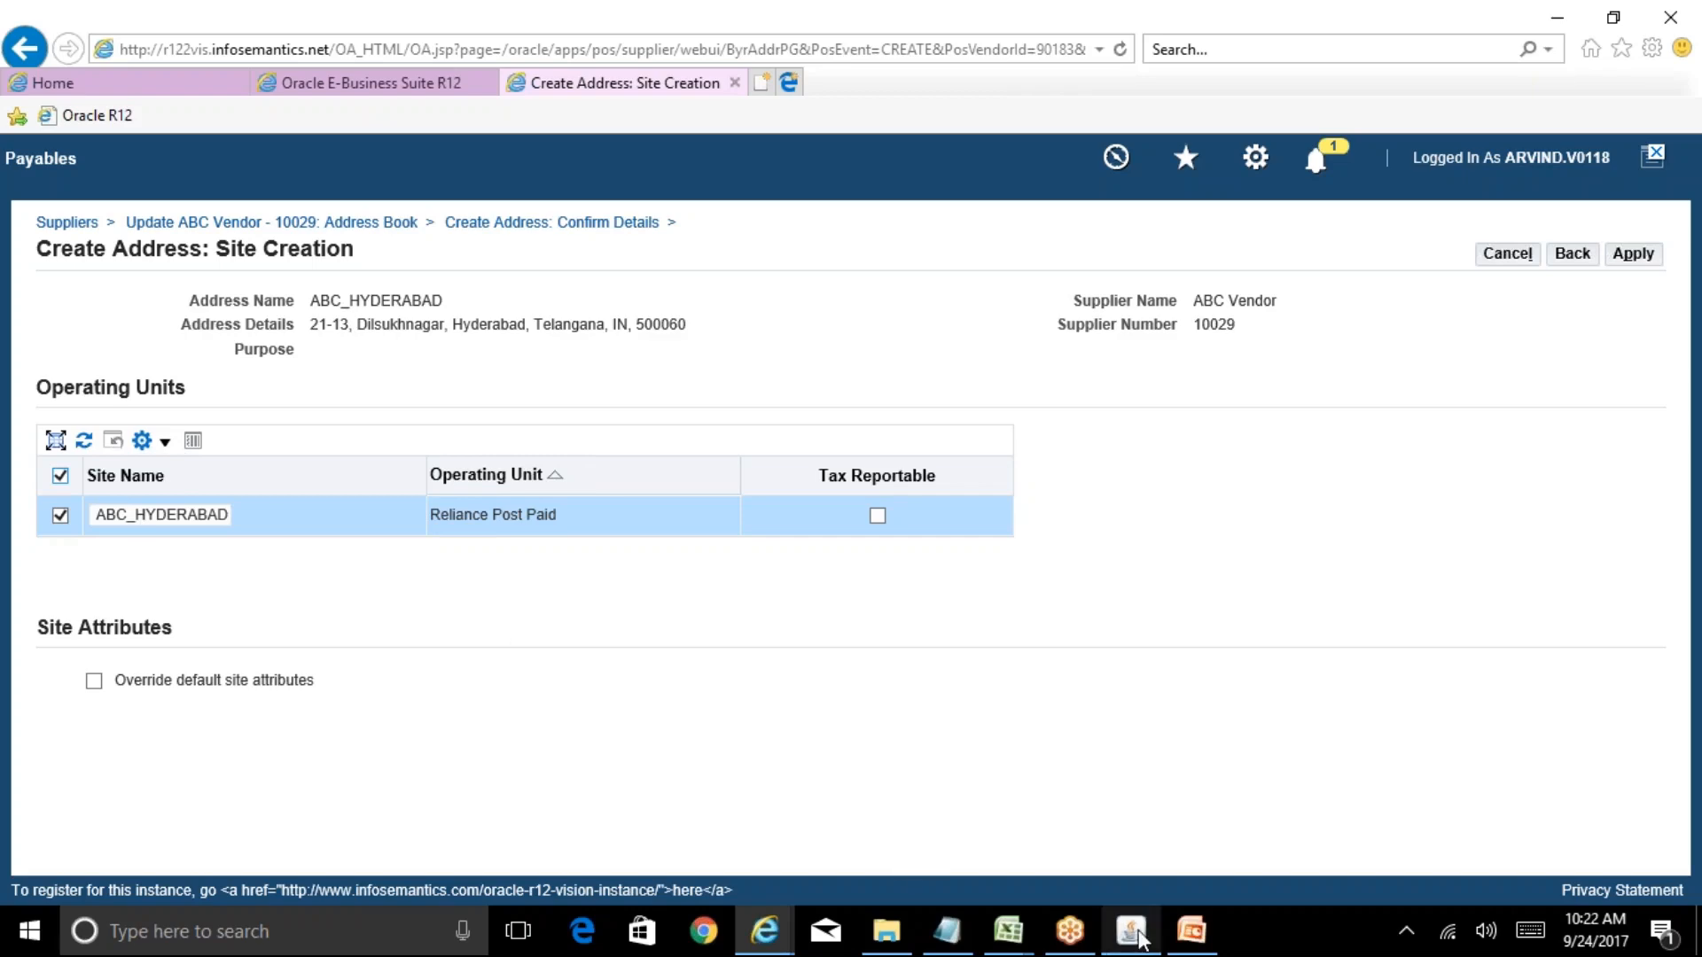
click(1191, 930)
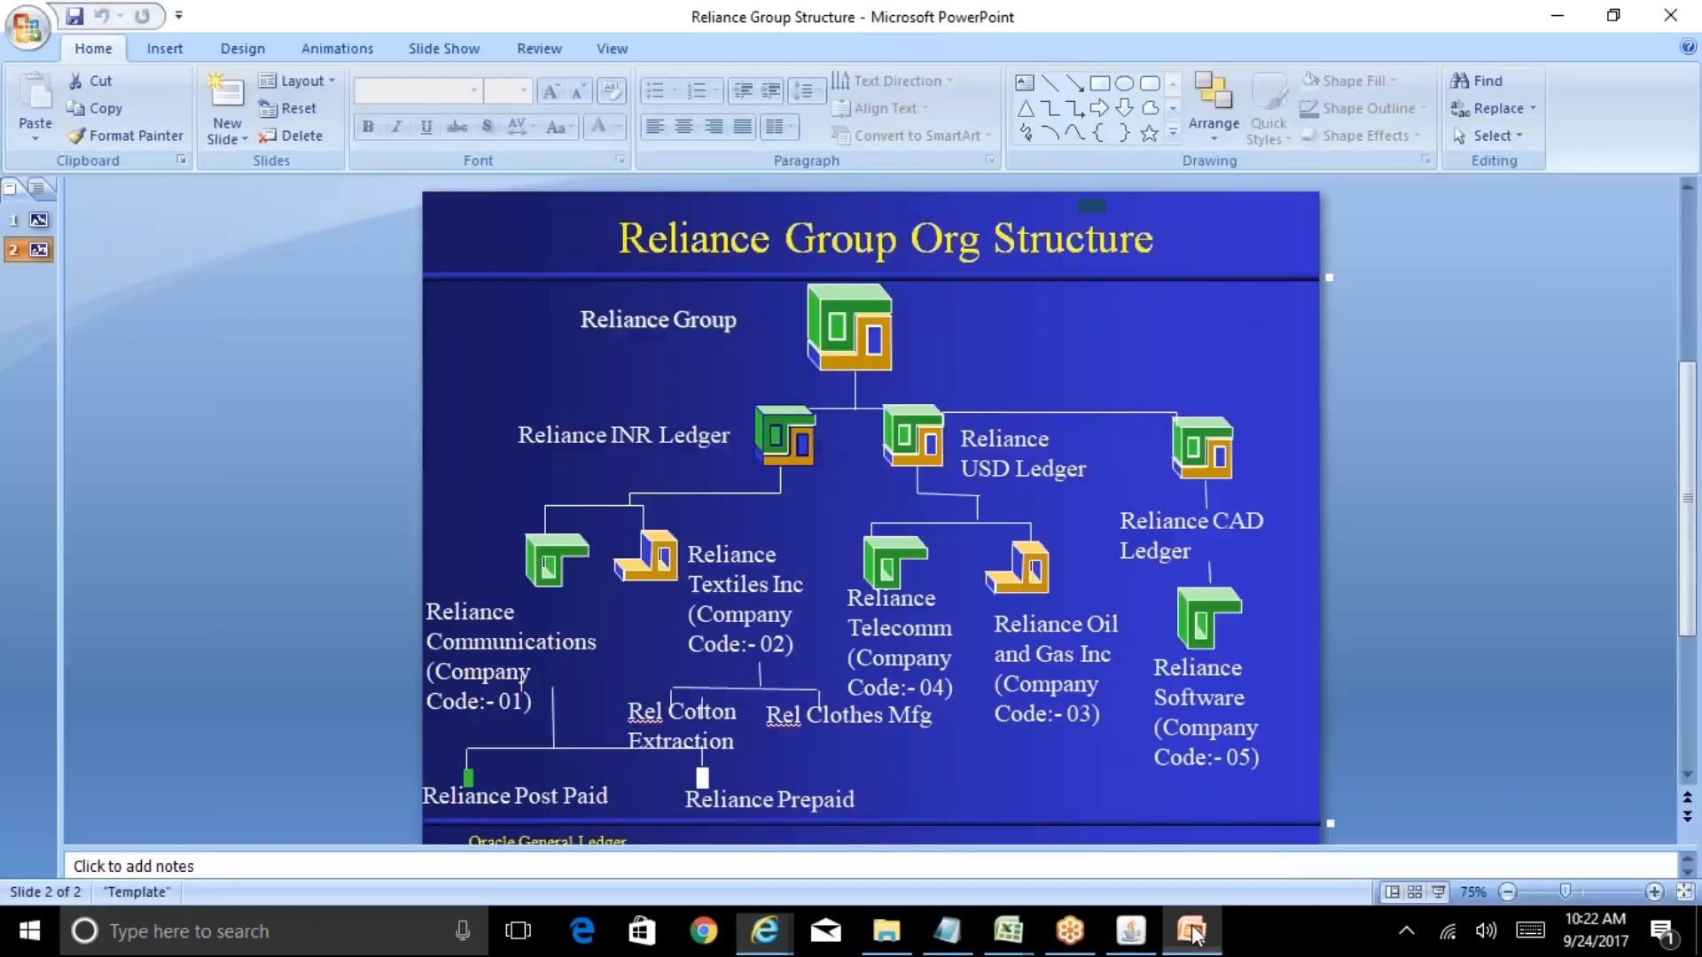
click(1136, 931)
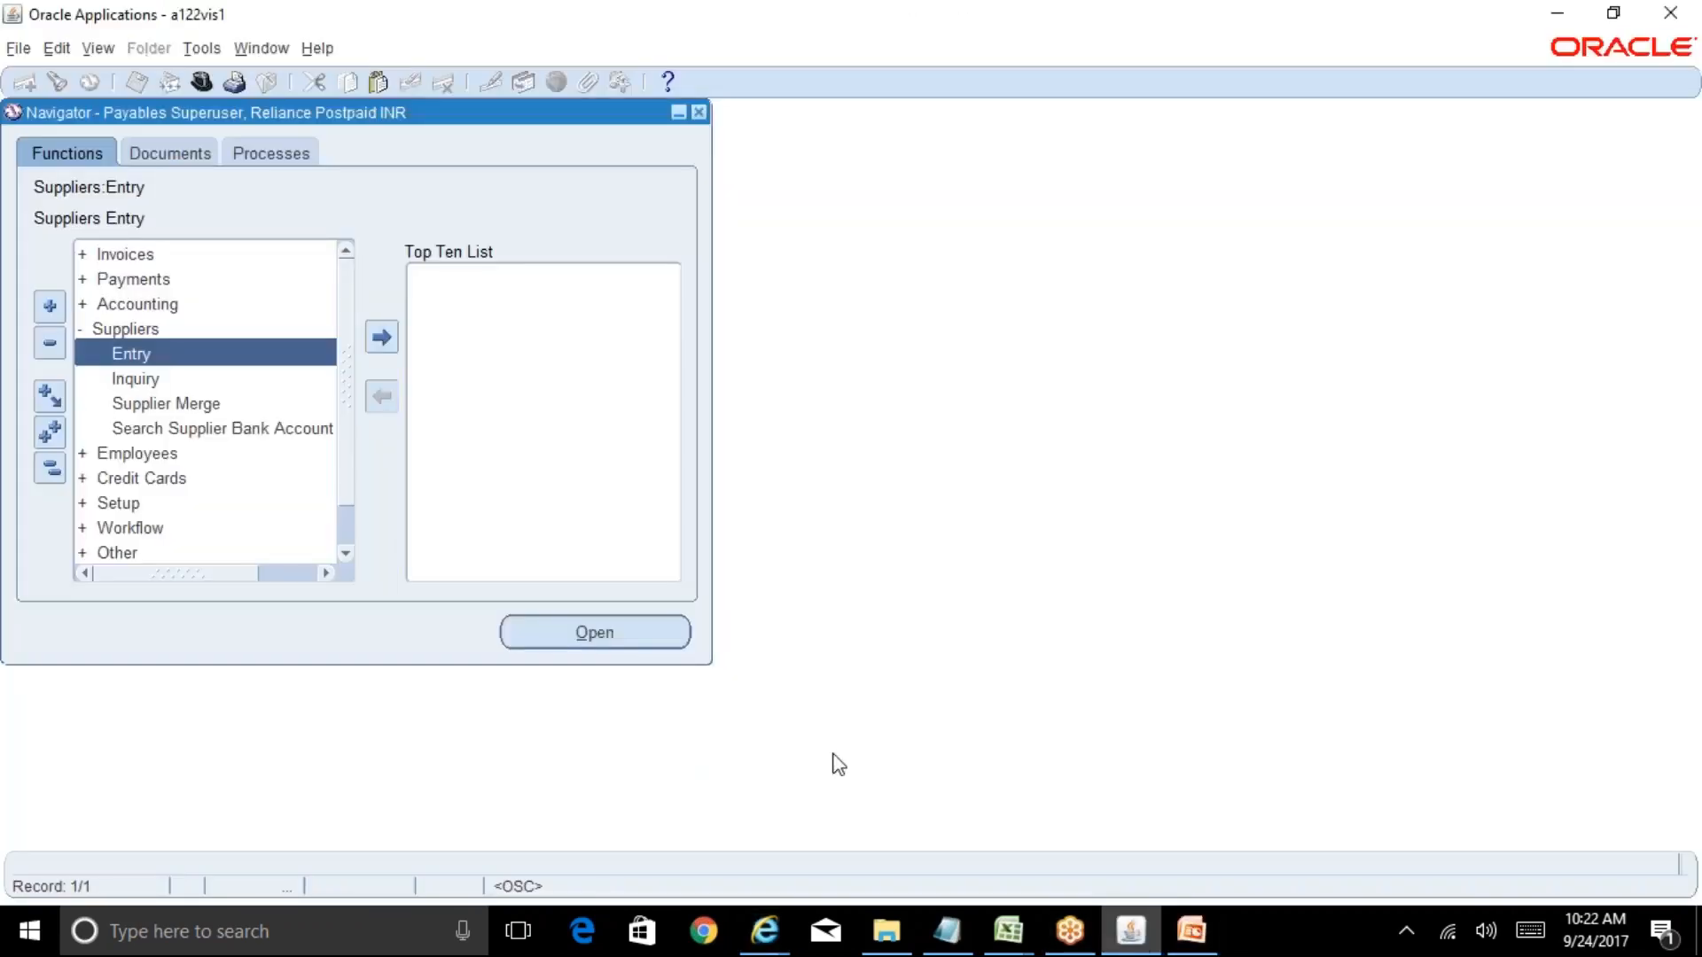
click(764, 931)
click(991, 846)
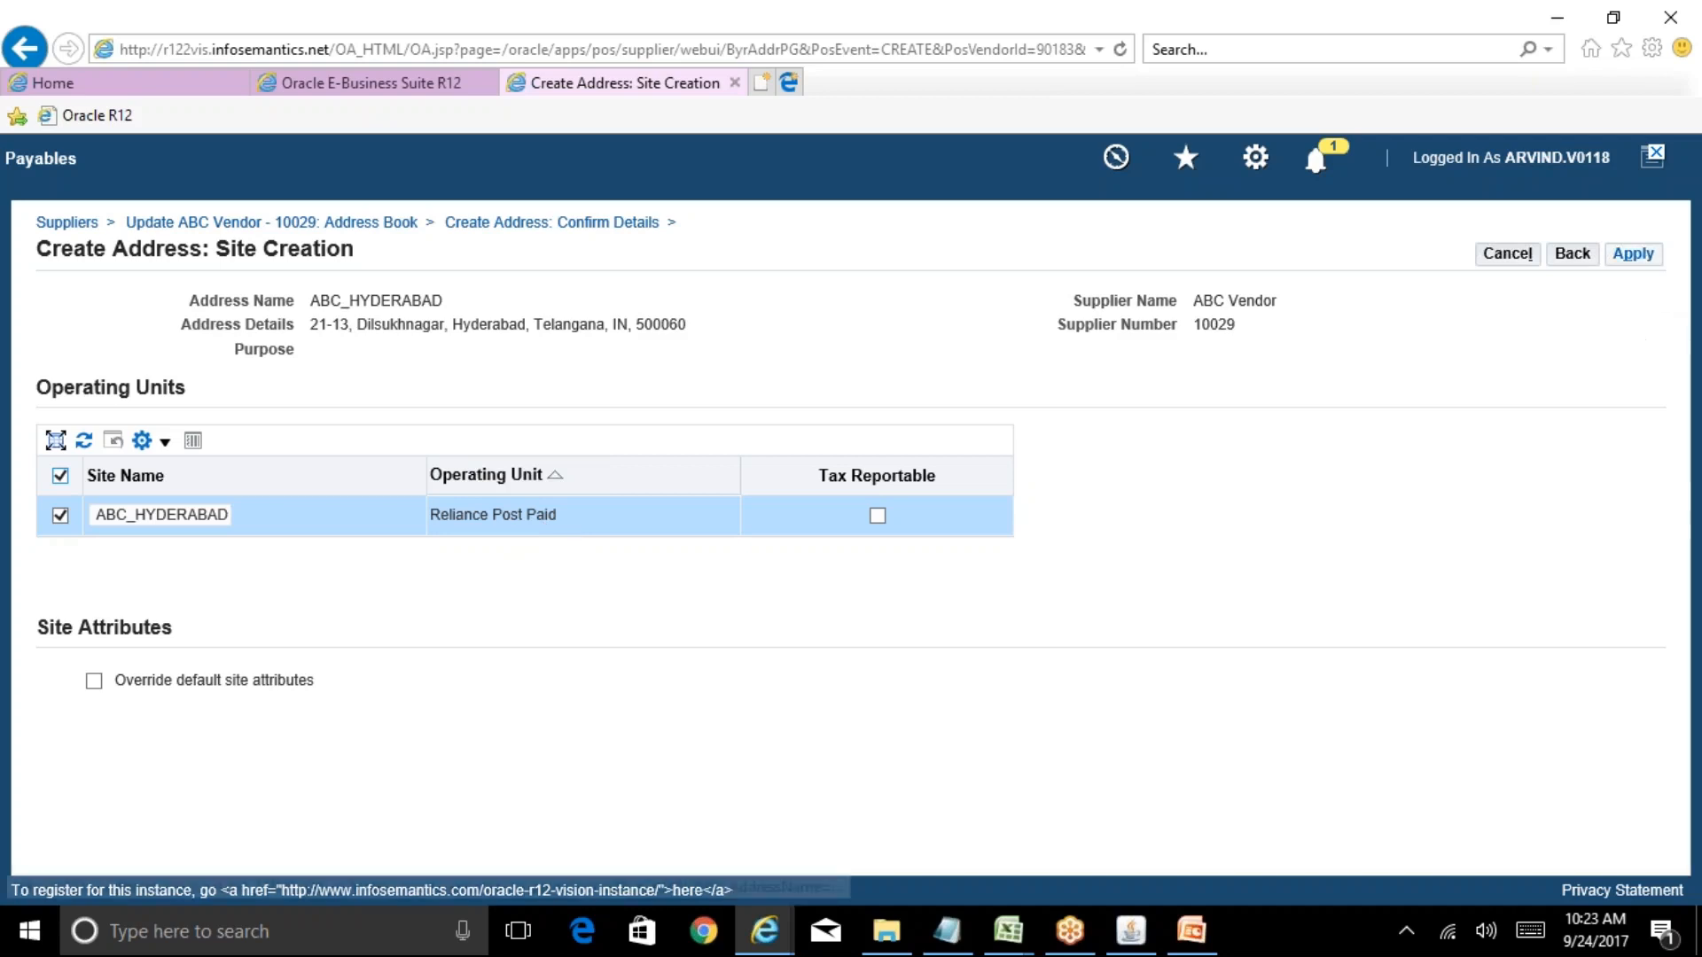
click(1638, 259)
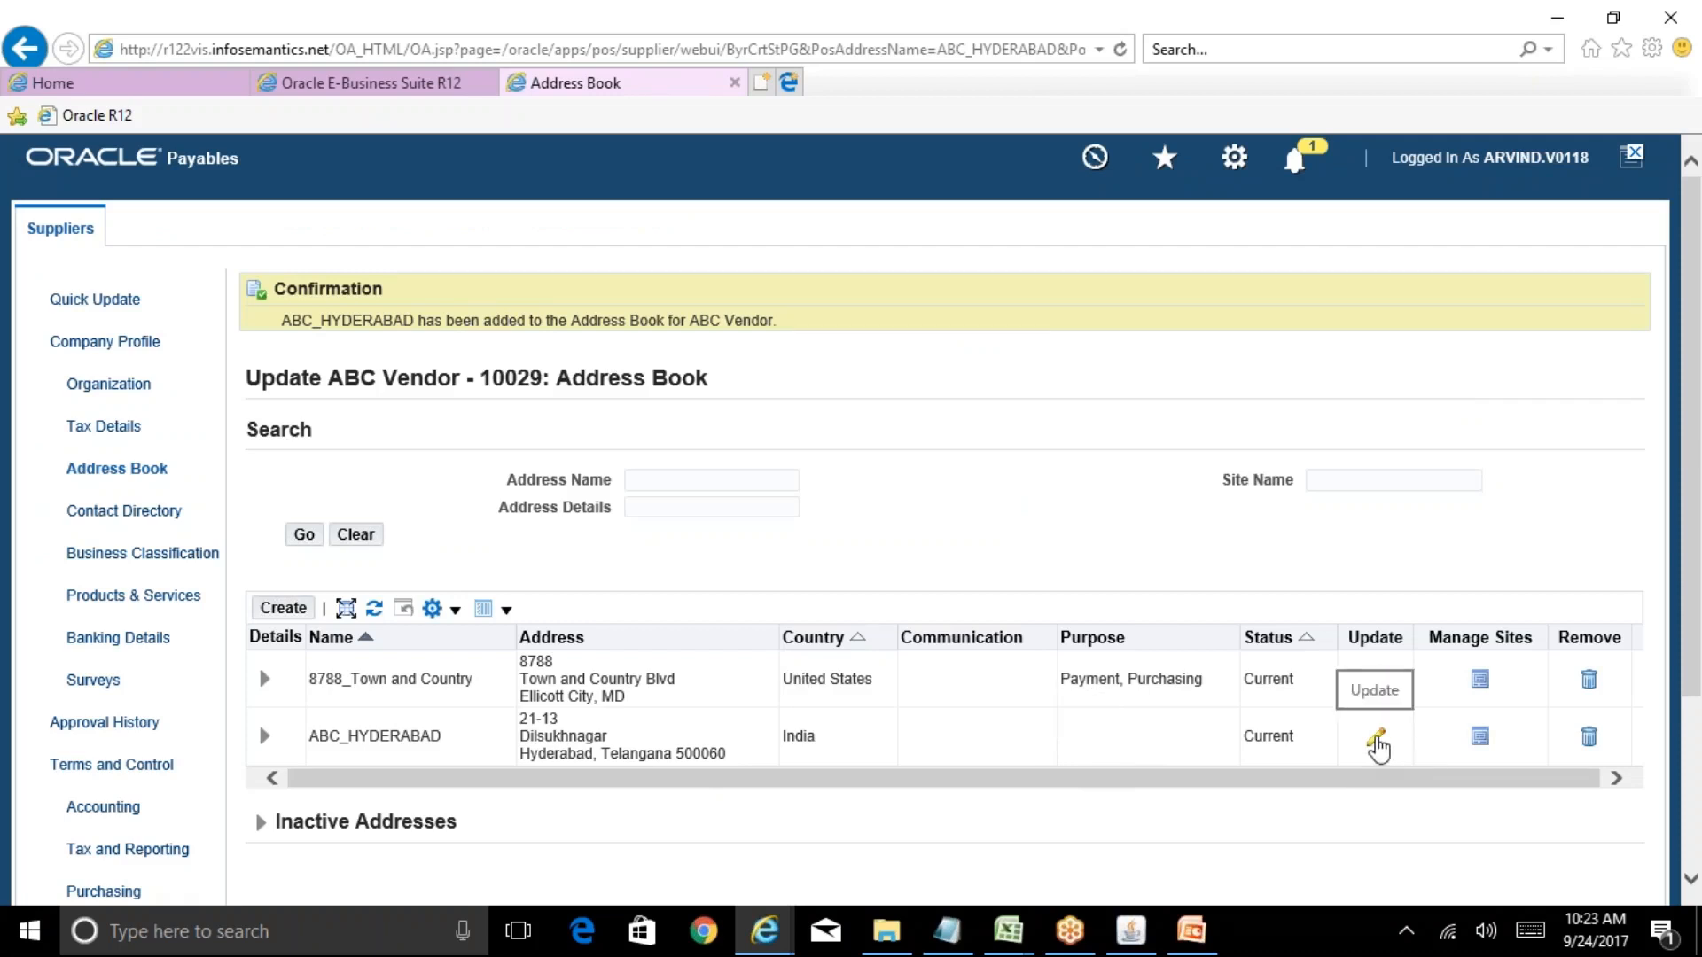
Update the ABC_HYDERABAD address with the Purchasing and Payment purposes and apply the change
click(1377, 748)
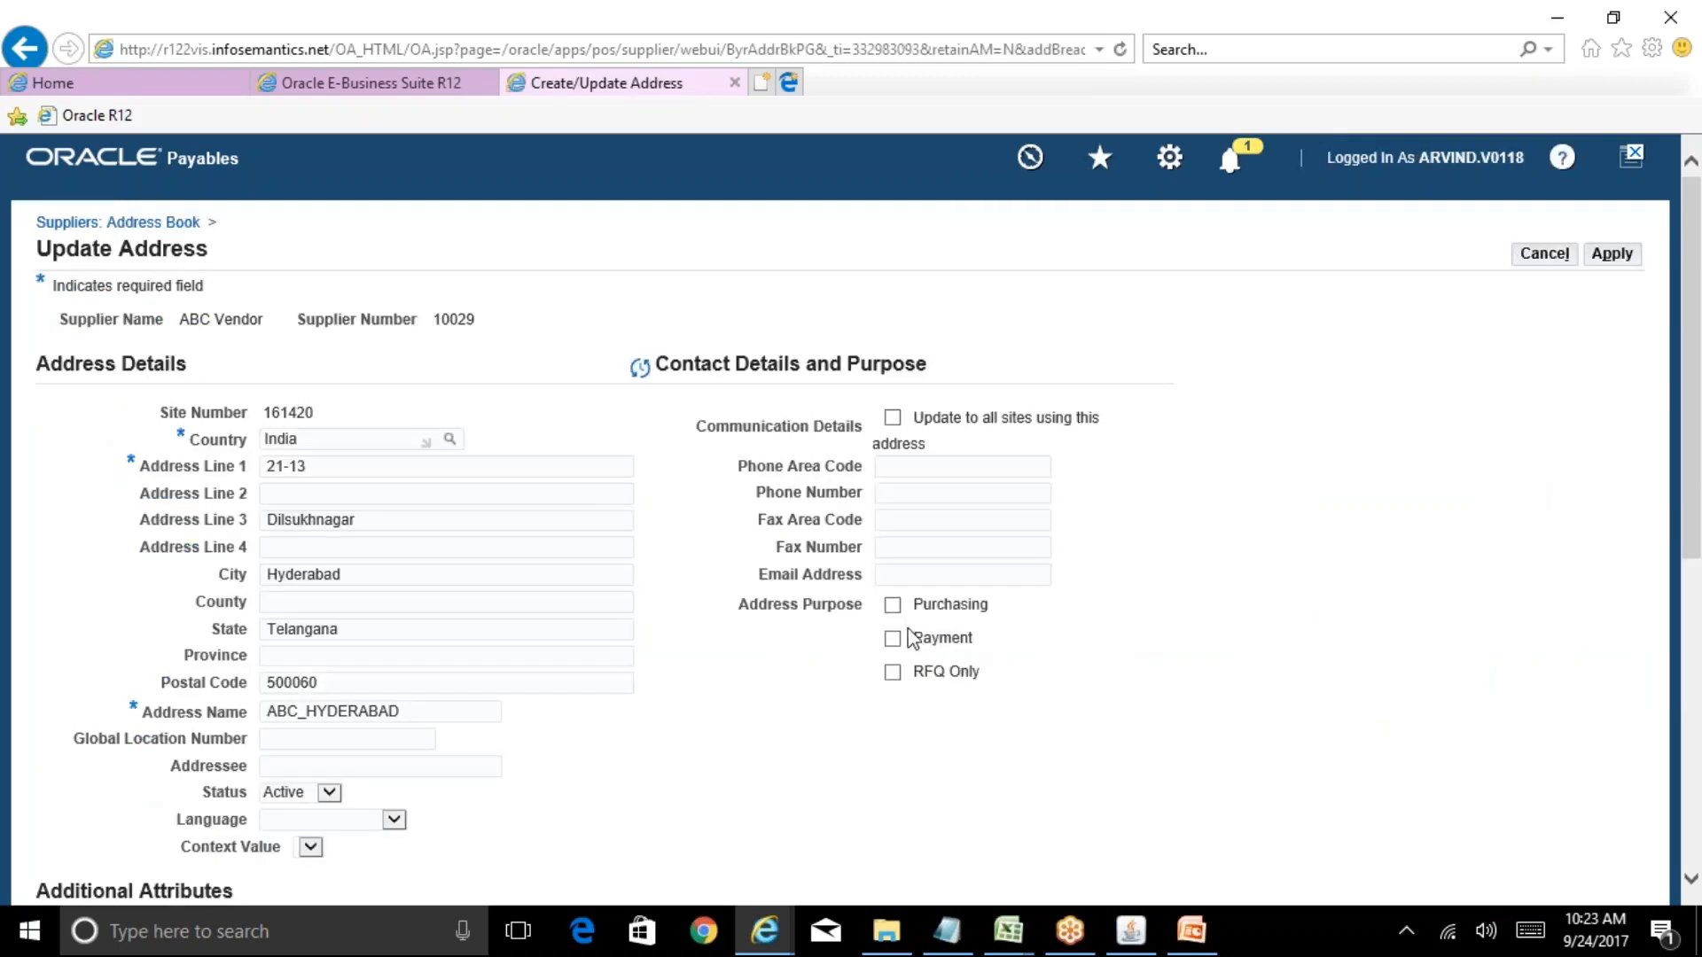
click(894, 607)
click(895, 640)
drag(1697, 386, 1698, 351)
click(1600, 257)
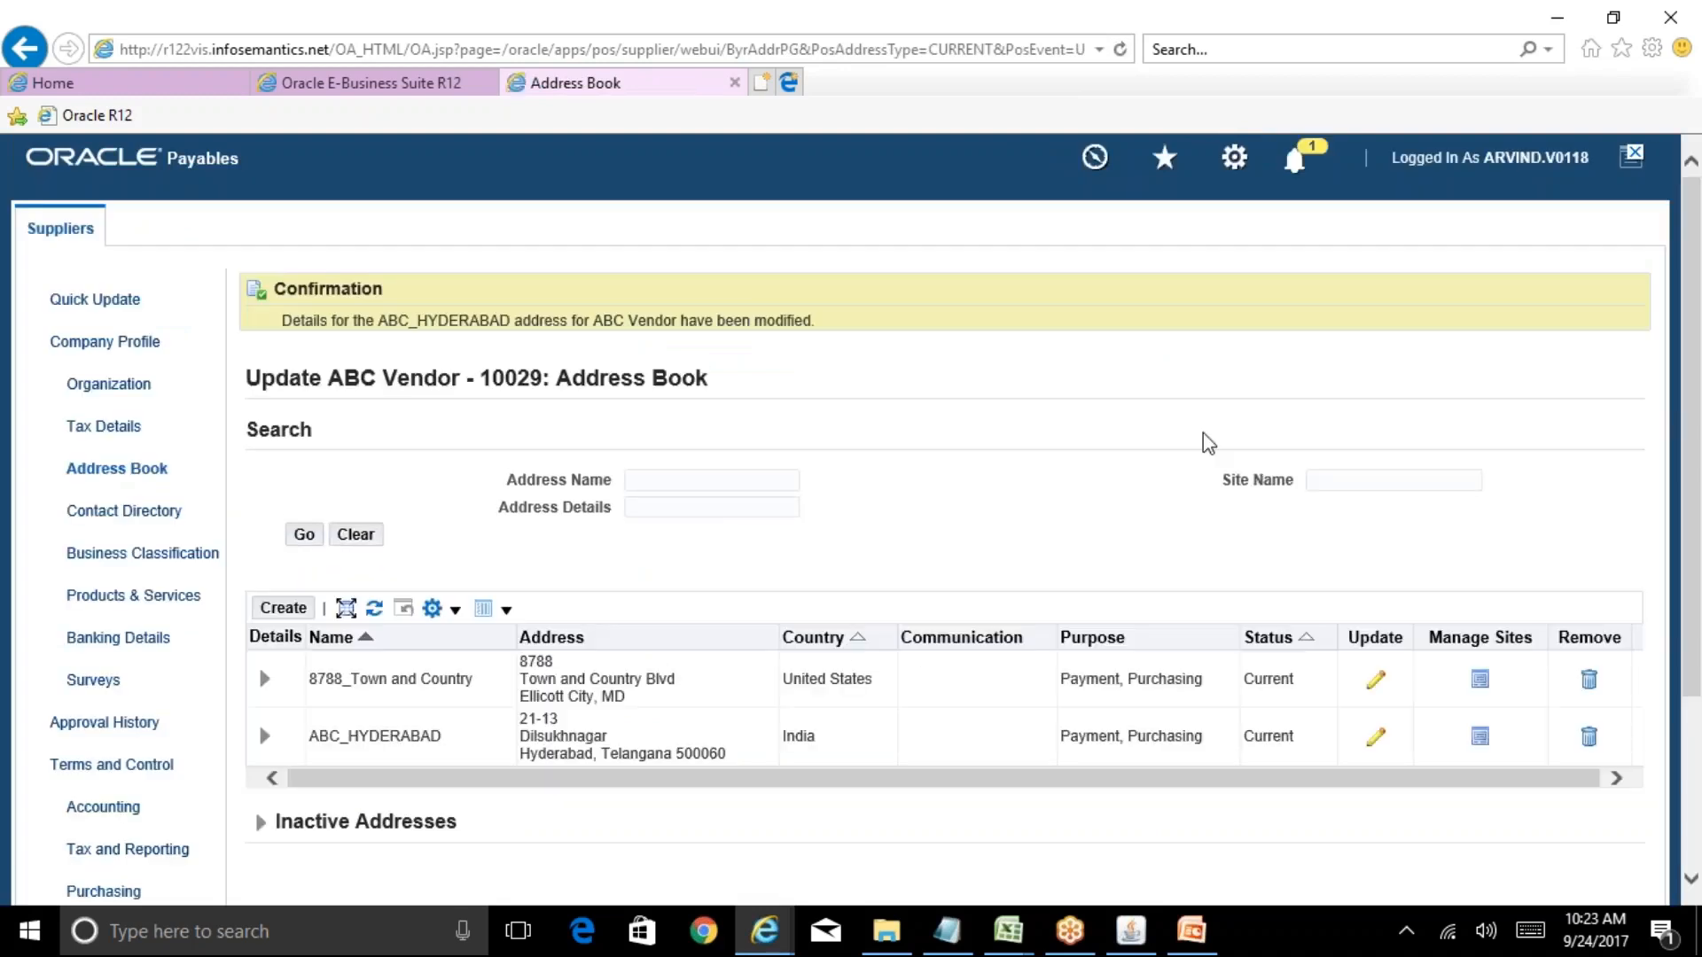
Start creating another address for ABC Vendor and set its country to India
click(283, 607)
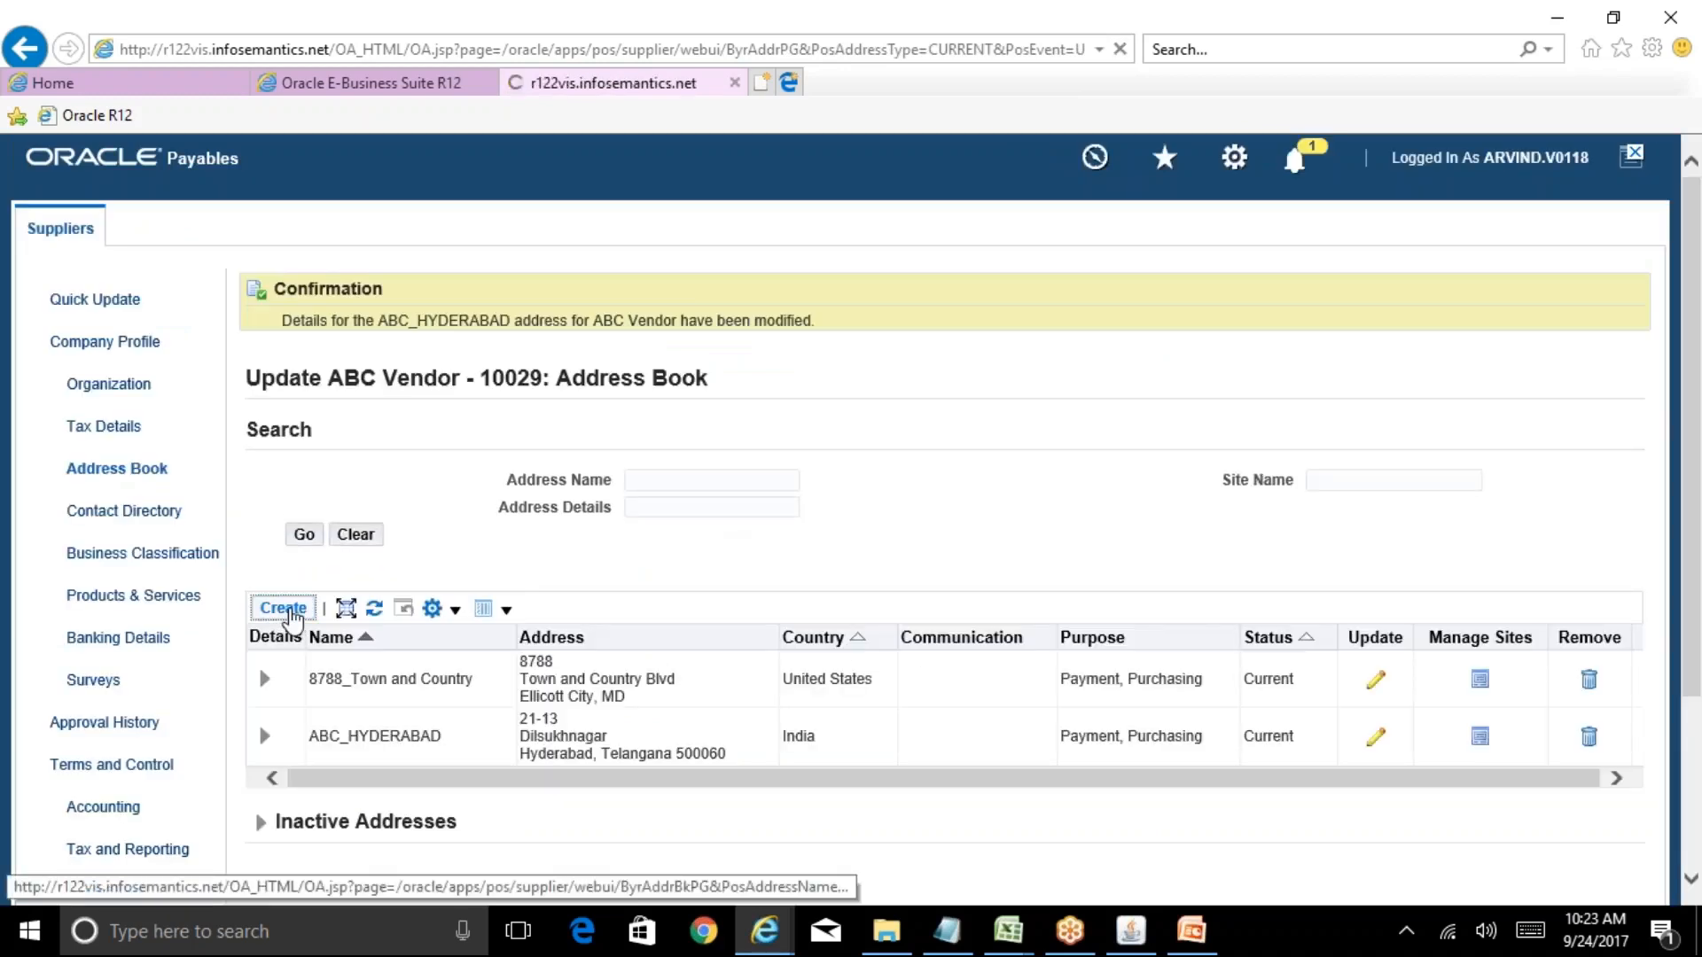
drag(368, 414, 217, 421)
key(BackSpace)
text(India)
key(Tab)
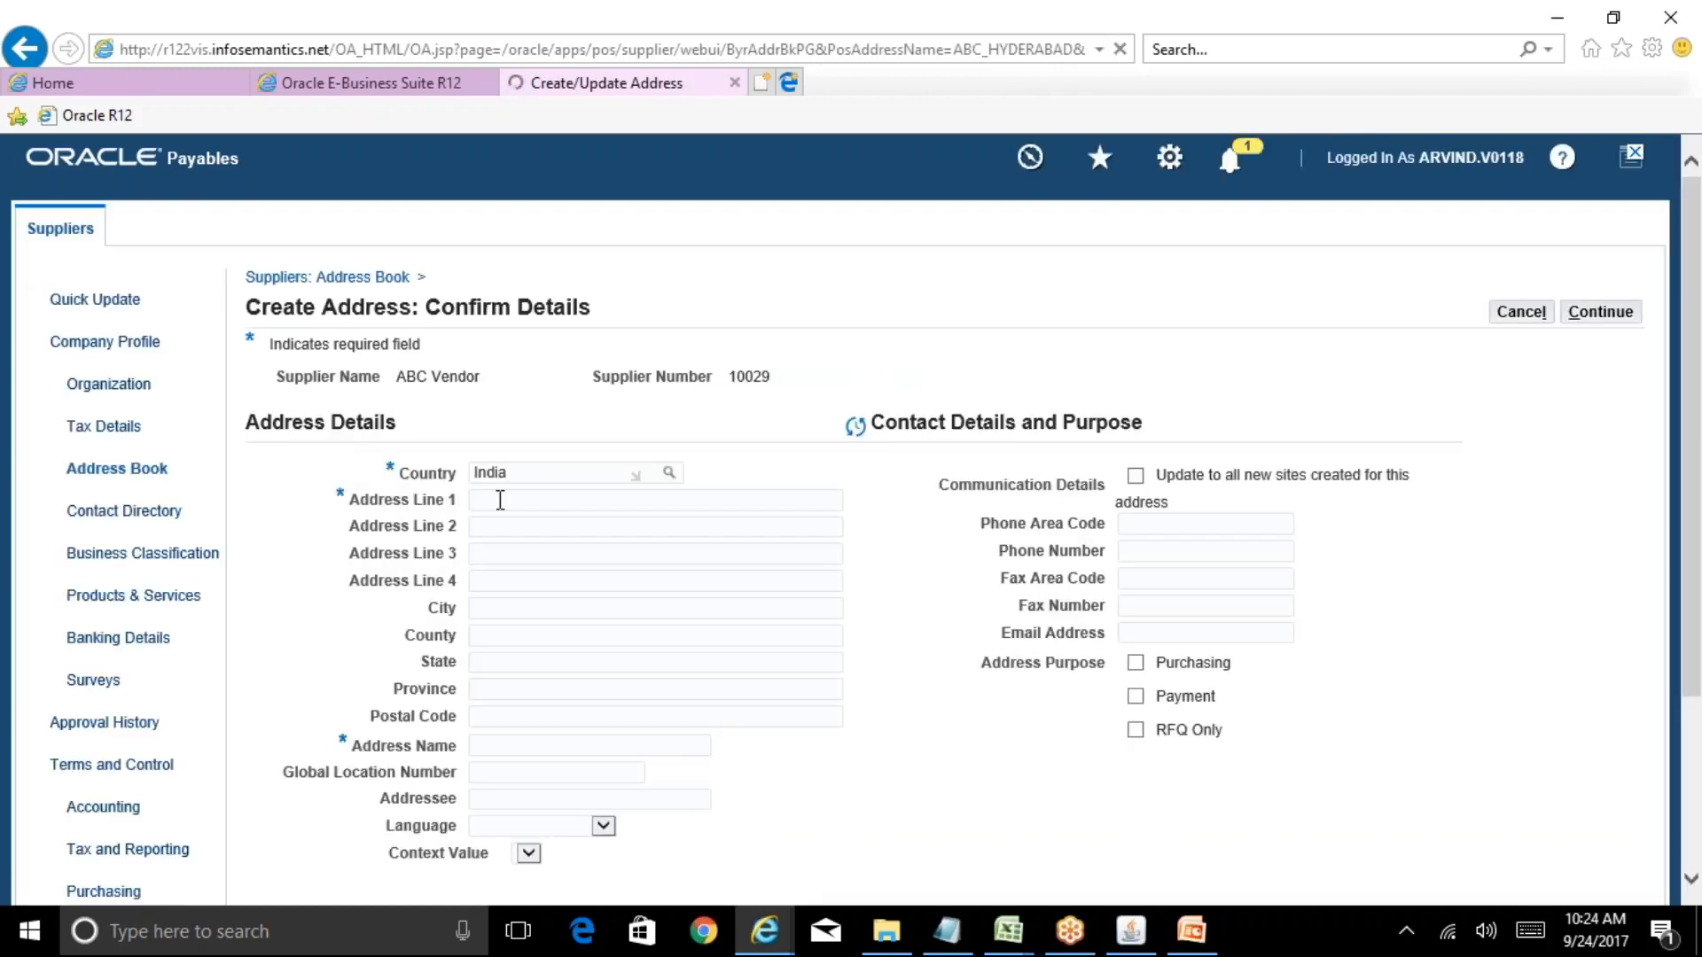
Enter ABC_AHMEDABAD in Address Line 1 of the new address
click(500, 500)
text(ABC)
text(_AHMEDABAD)
Fill in the city of the new supplier address
click(506, 608)
text(Ahem)
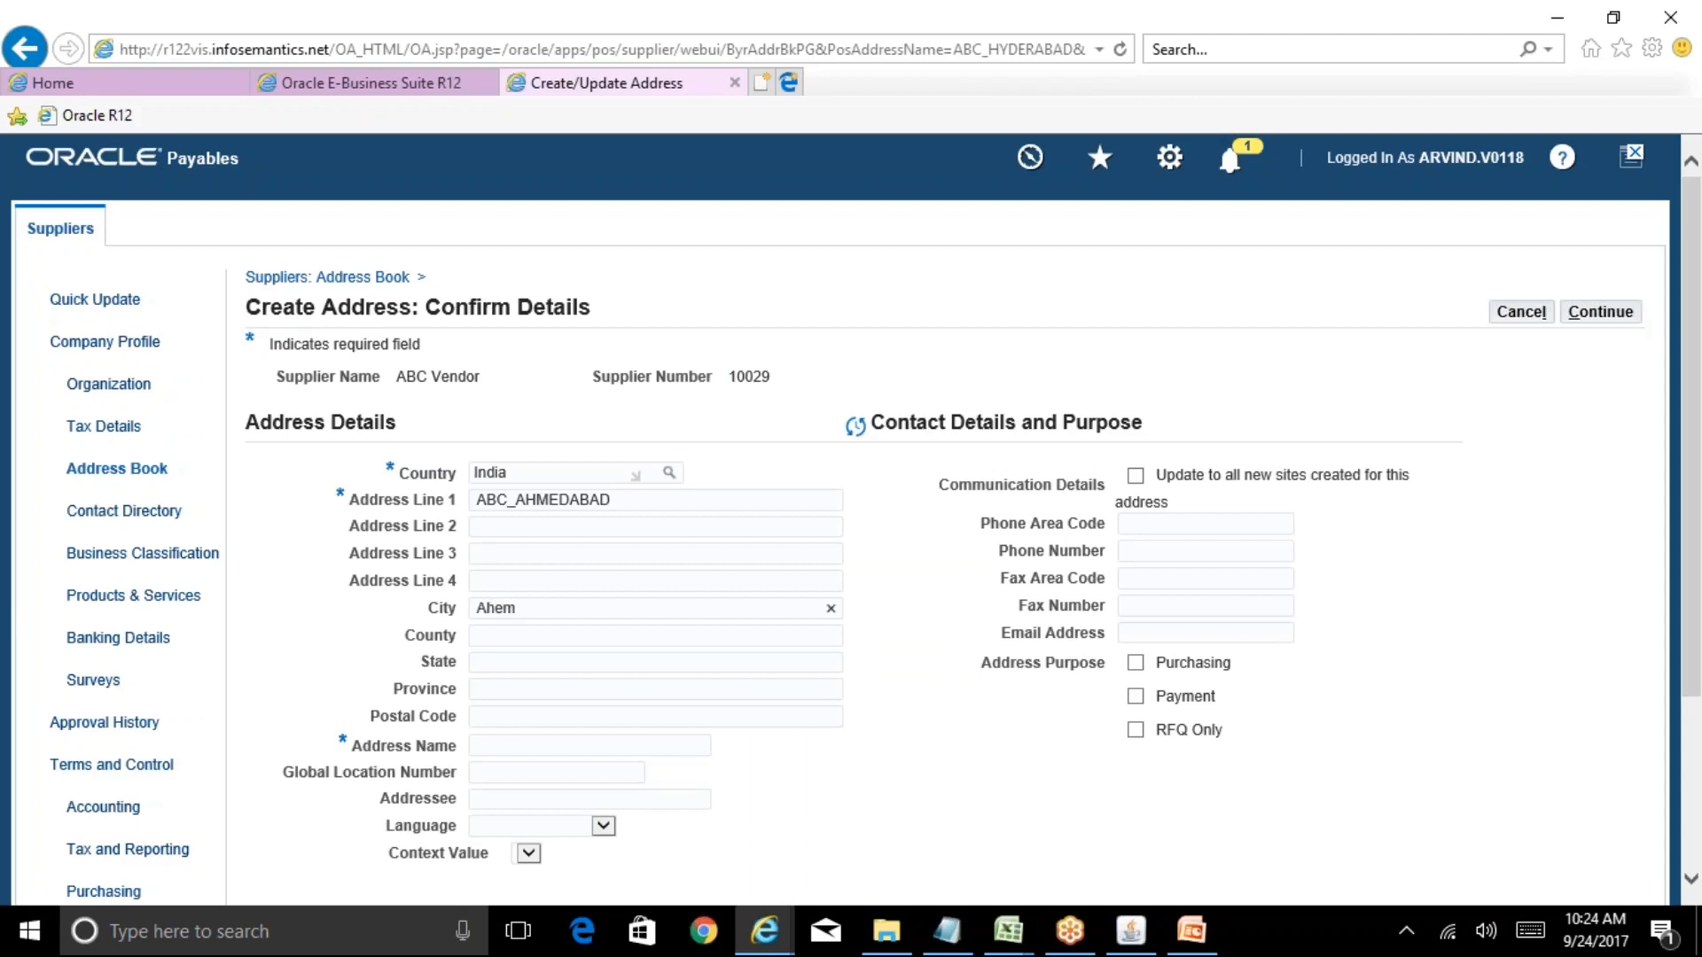
key(BackSpace)
key(BackSpace)
key(BackSpace)
text(medabad)
Enter the supplier's house number in Address Line 2 and the street name in Address Line 3
click(518, 535)
text(31-45)
click(508, 555)
text(Ganesh St)
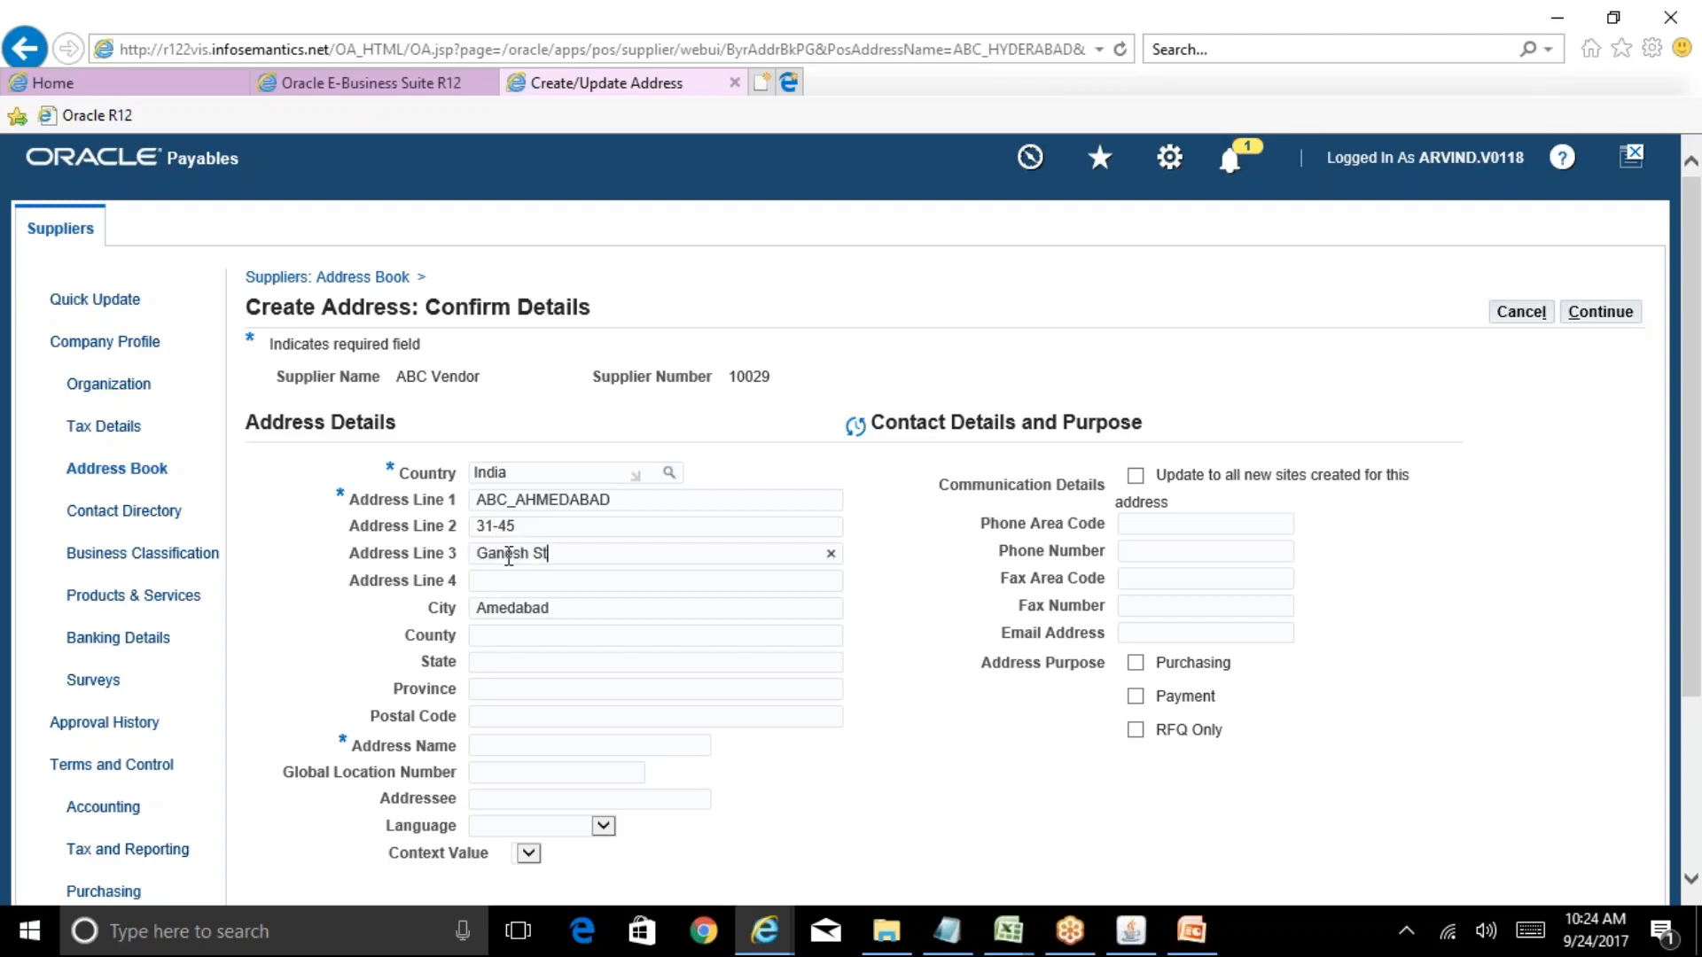
text(reet)
Name the new supplier address ABC_Ahemadabad
click(546, 745)
text(ABC_)
text(Ahem)
text(adabad)
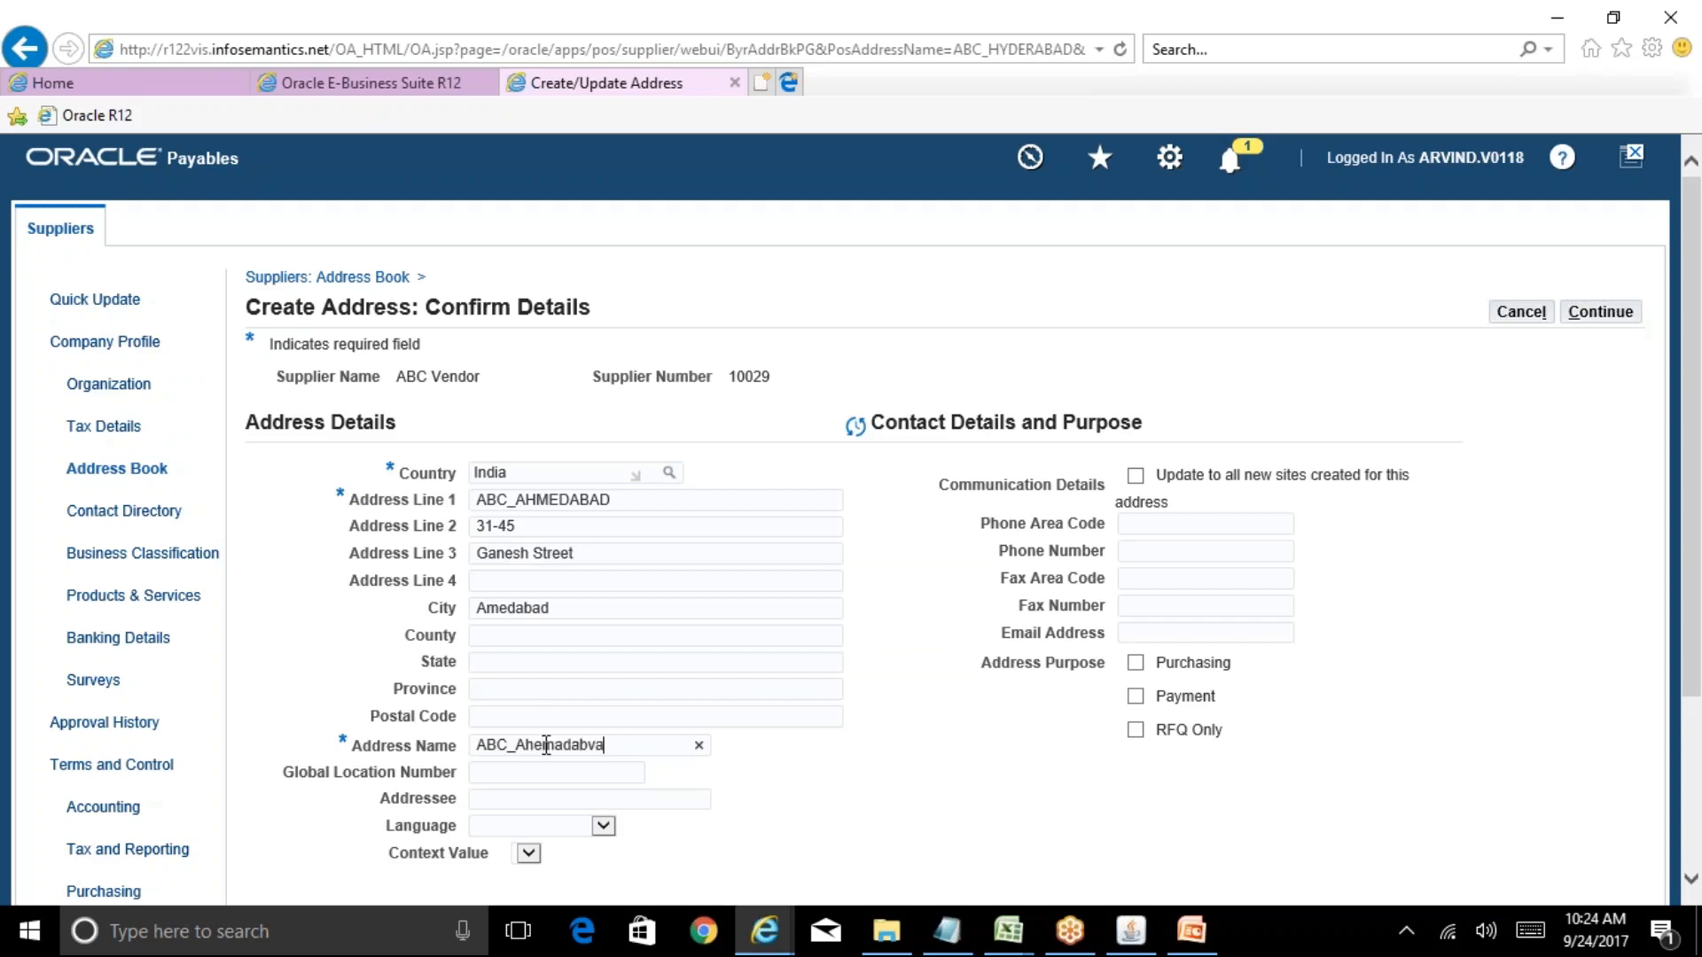
key(BackSpace)
key(BackSpace)
text(ad)
Replace Address Line 1 with the supplier's house number and street, and clear Address Lines 2 and 3
drag(616, 501, 415, 512)
key(BackSpace)
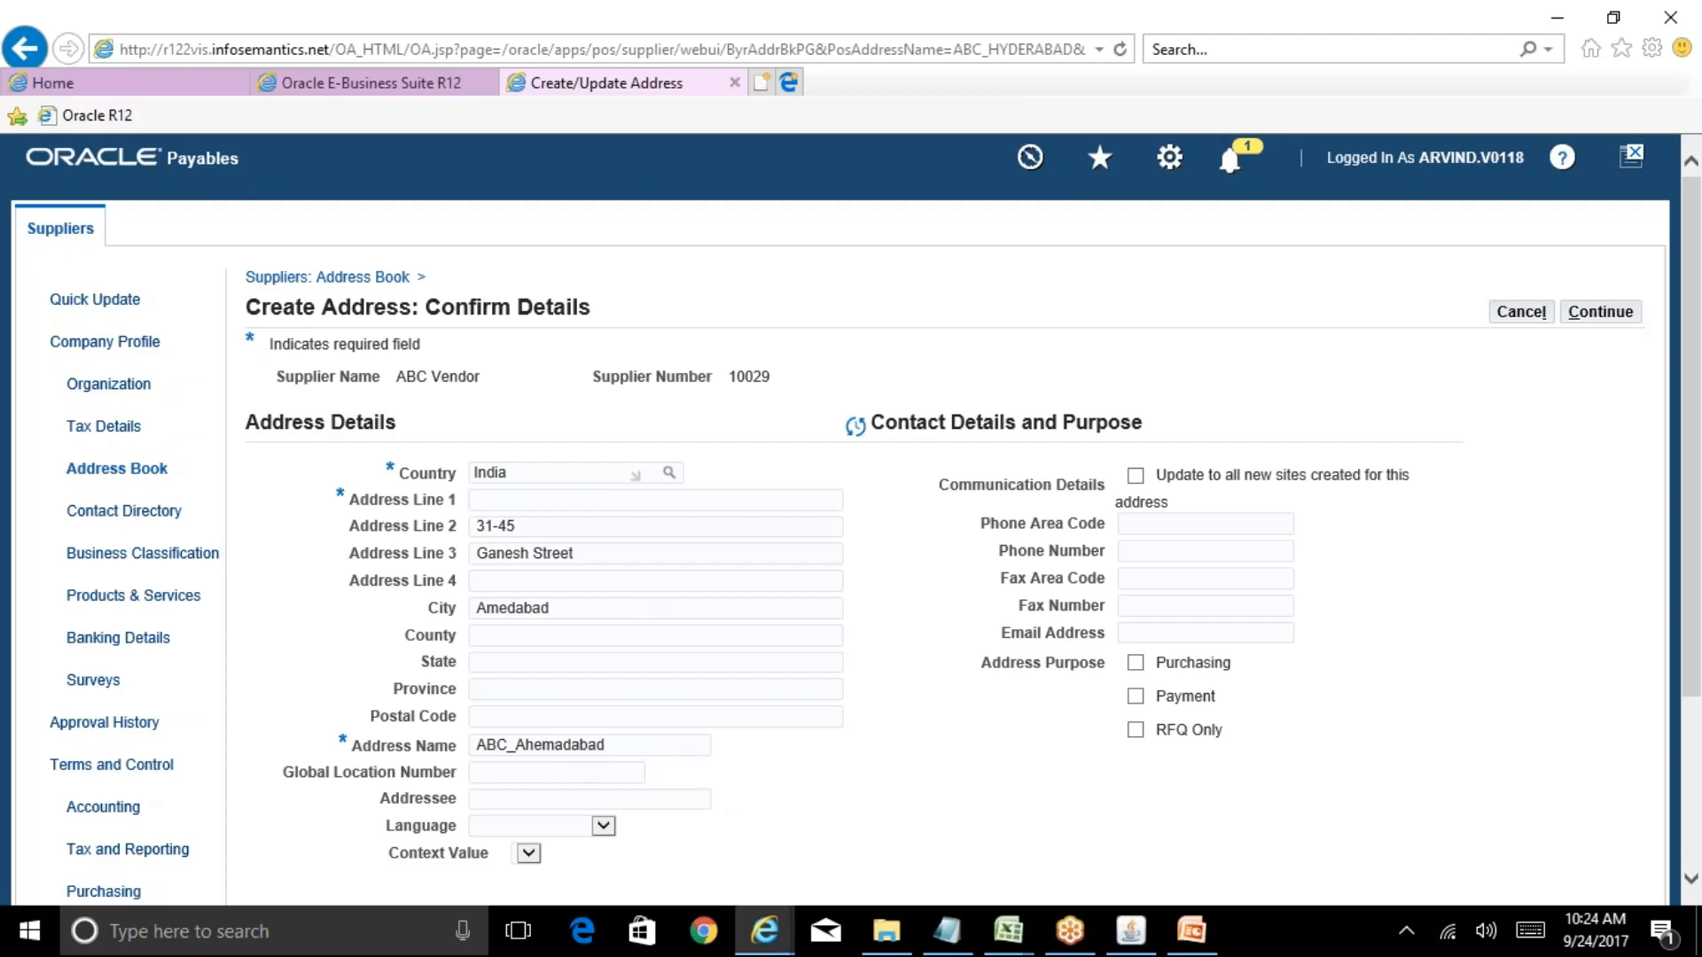
drag(525, 529, 478, 536)
key(BackSpace)
click(512, 501)
text(31-45, Ganesh Street)
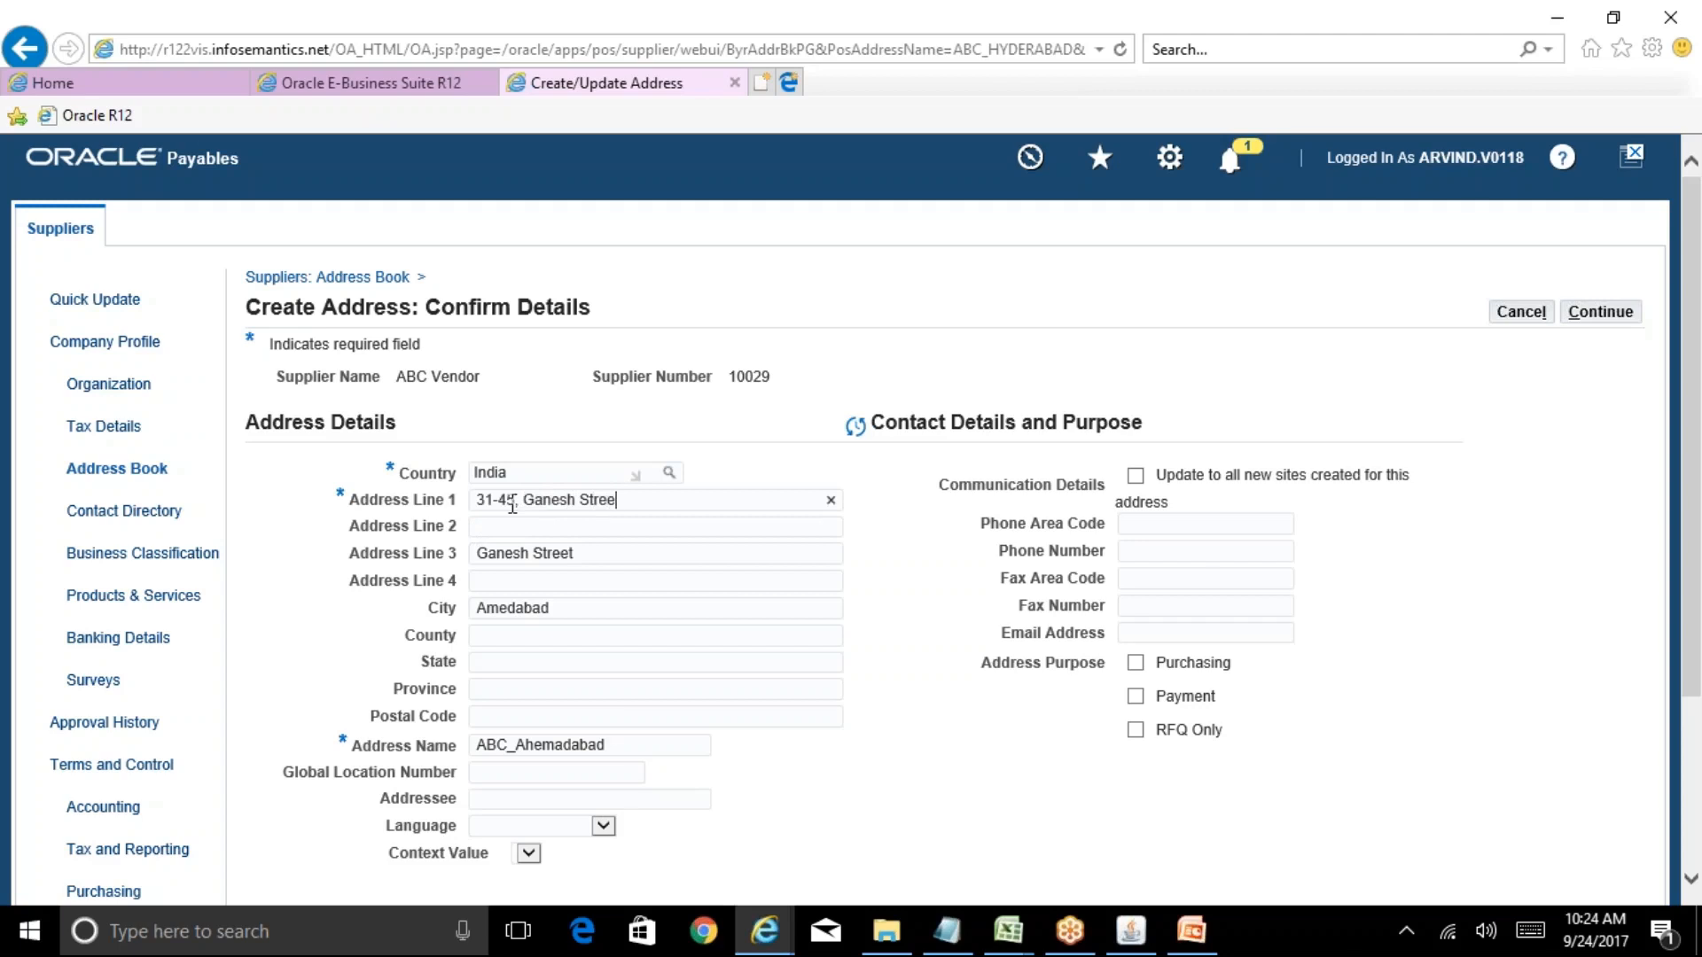
drag(588, 553, 456, 553)
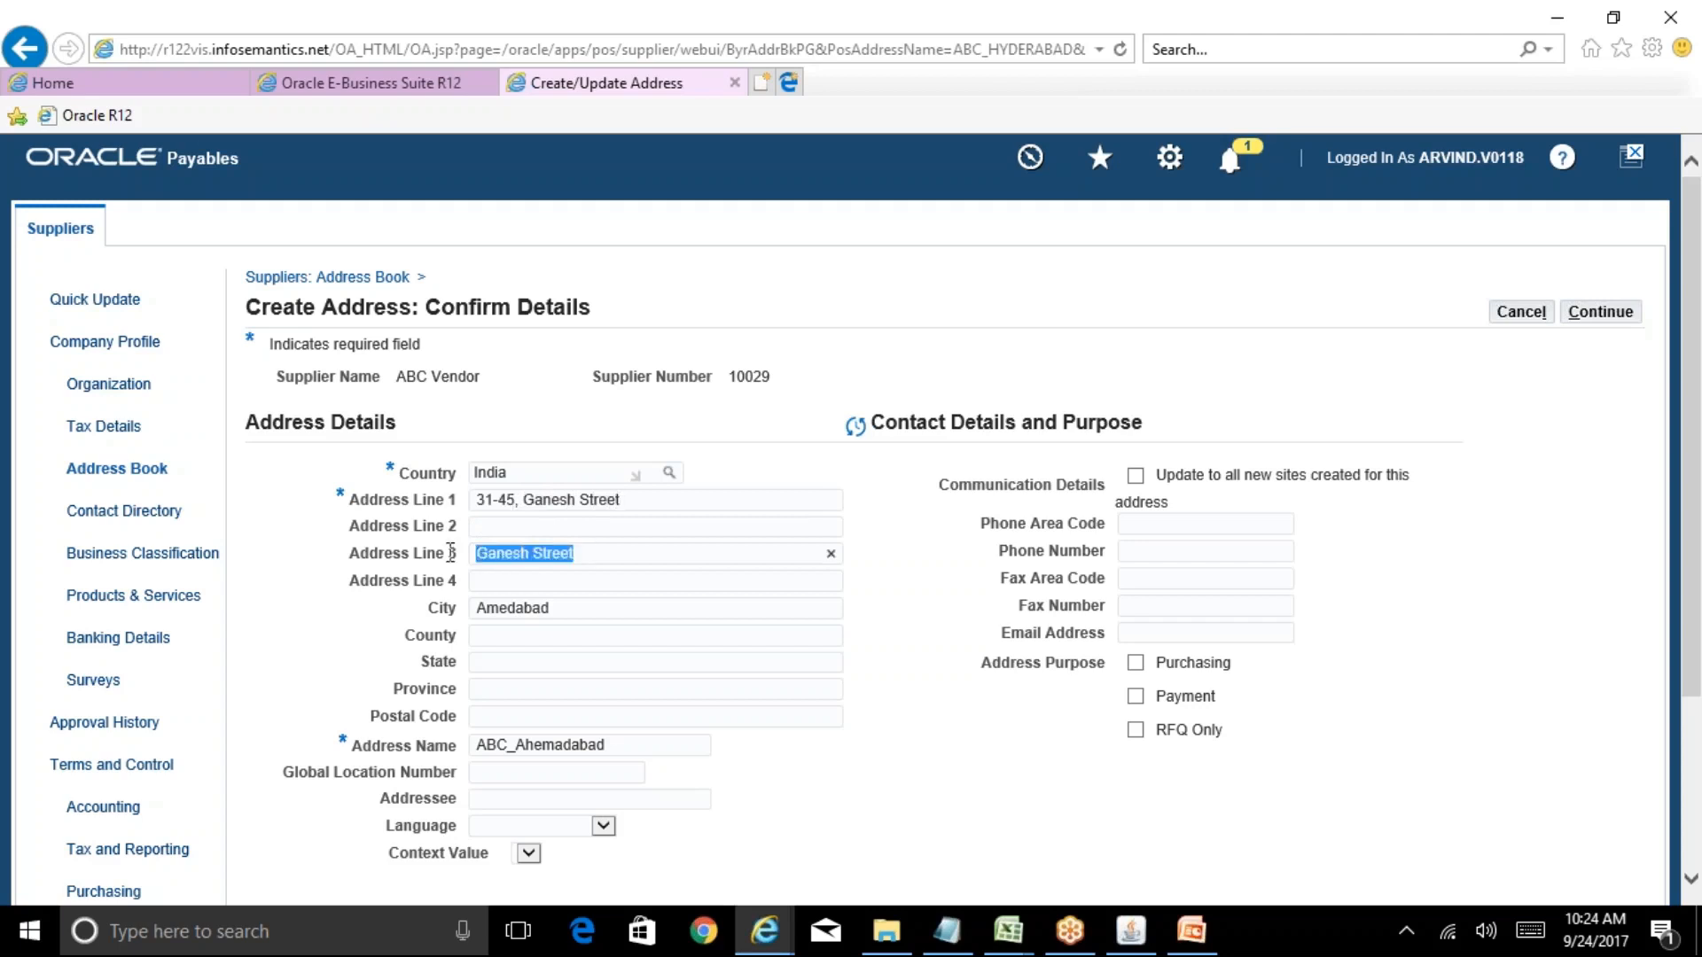
key(BackSpace)
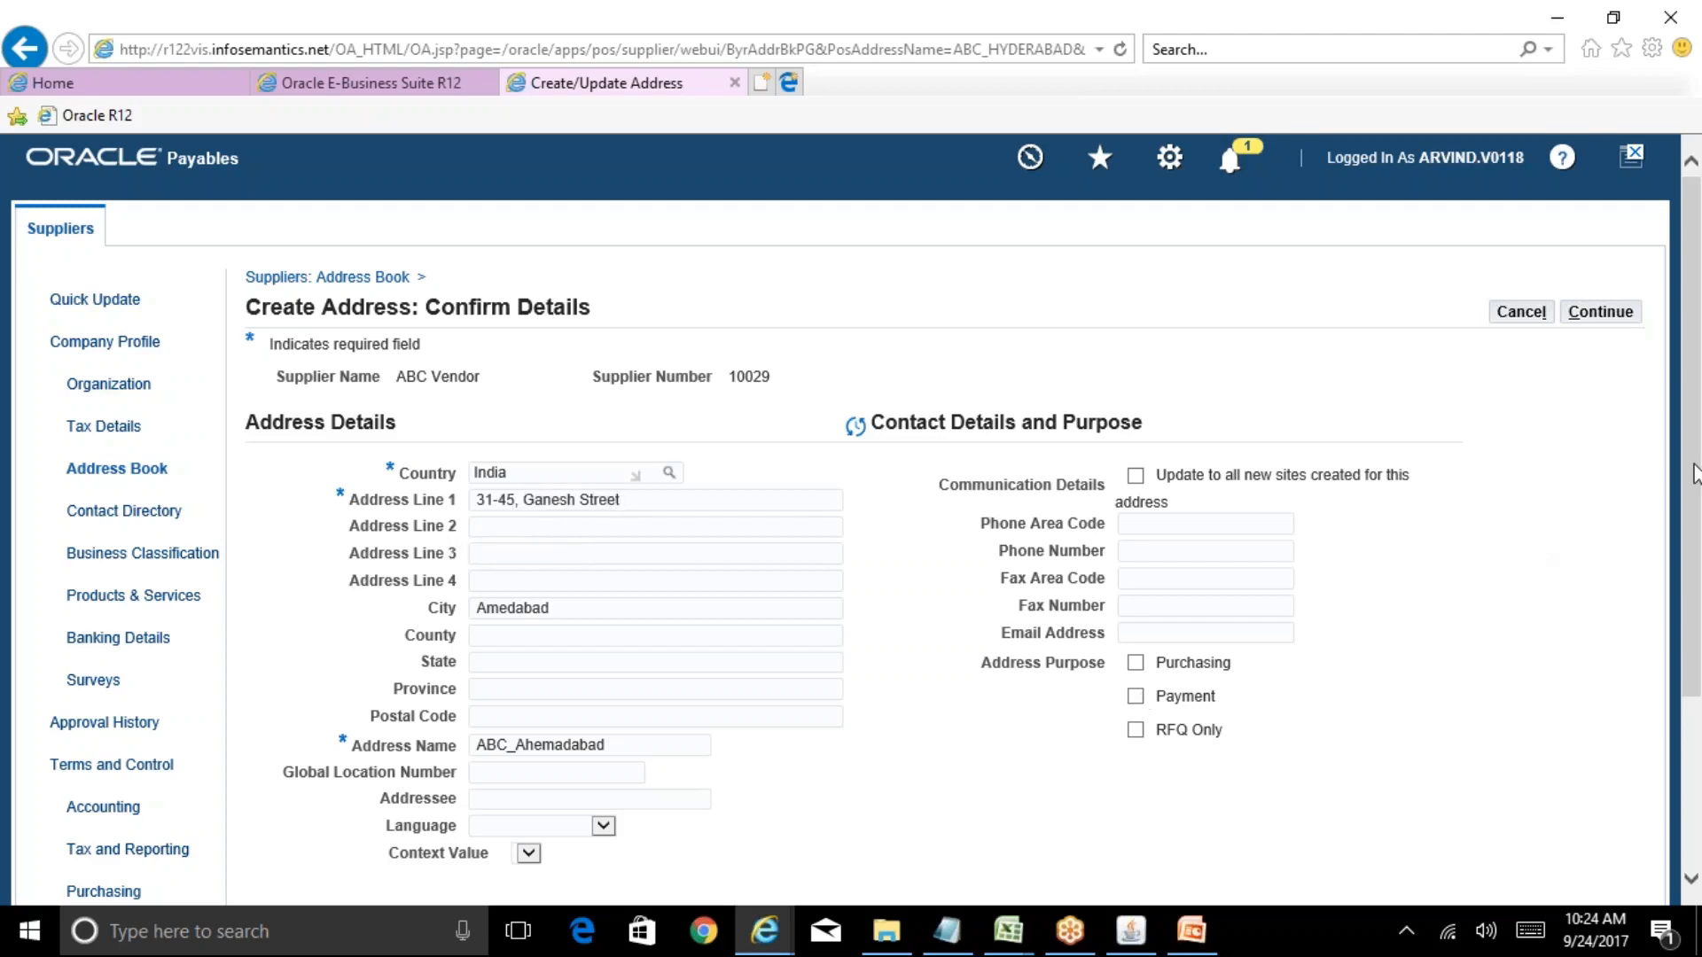
Give the ABC_Ahemadabad address the Purchasing and Payment purposes and create its site for the Reliance Post Paid operating unit
click(1135, 665)
click(1137, 699)
click(1613, 319)
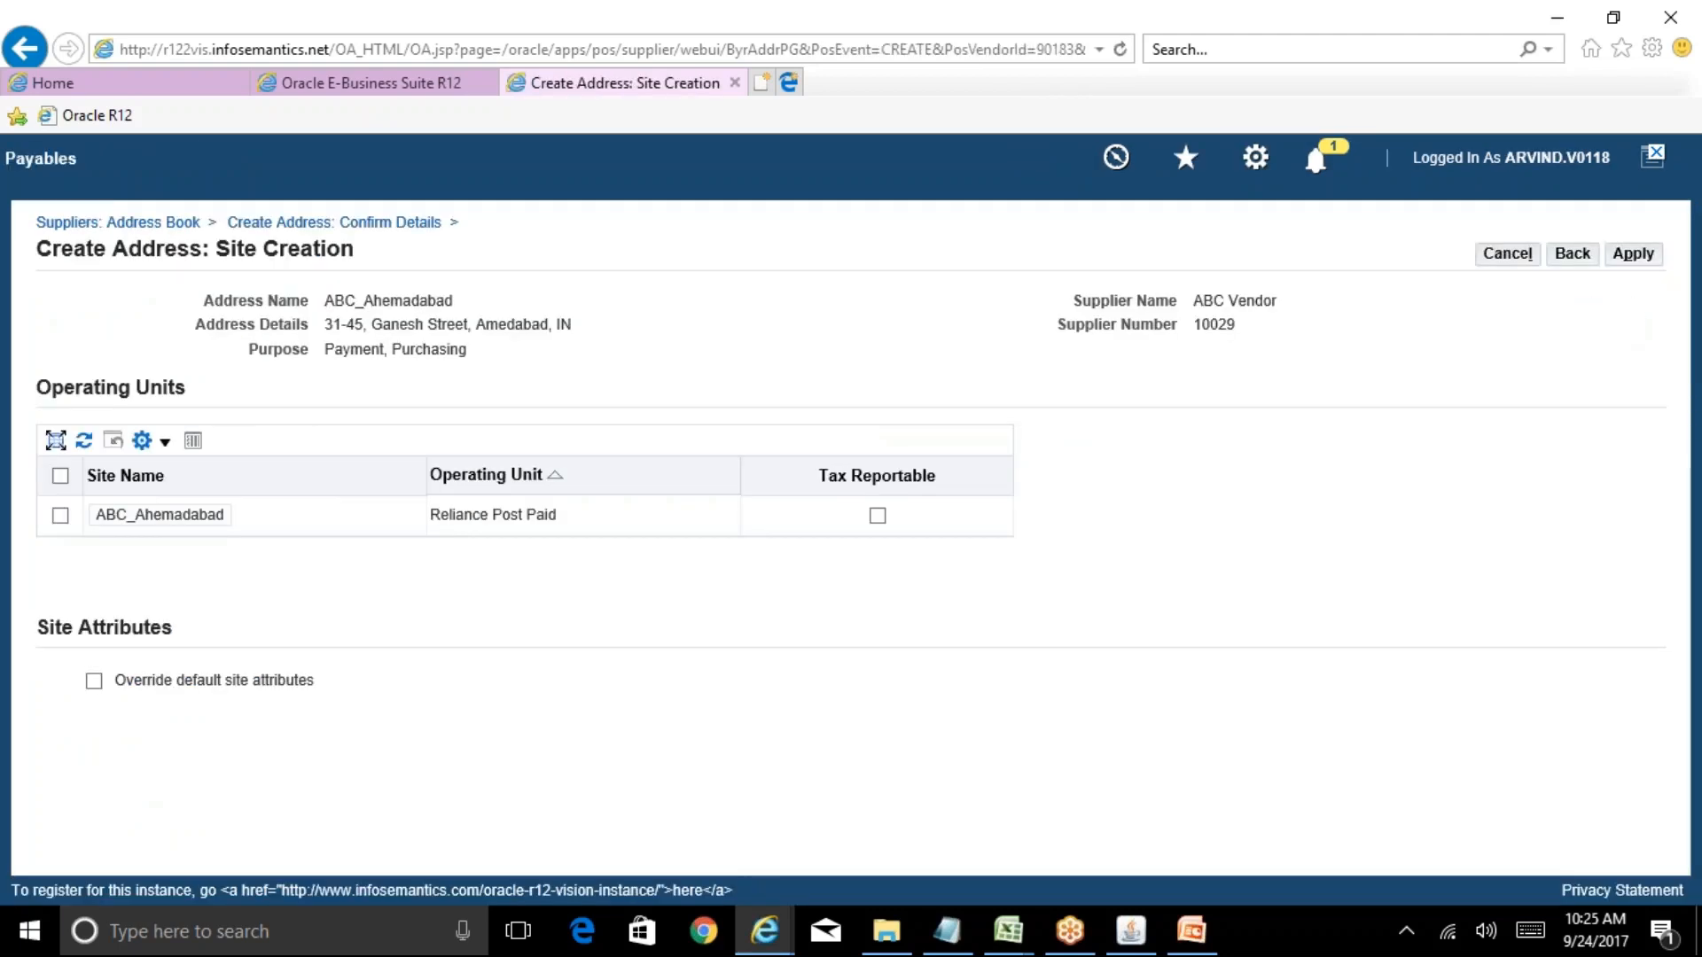
click(62, 479)
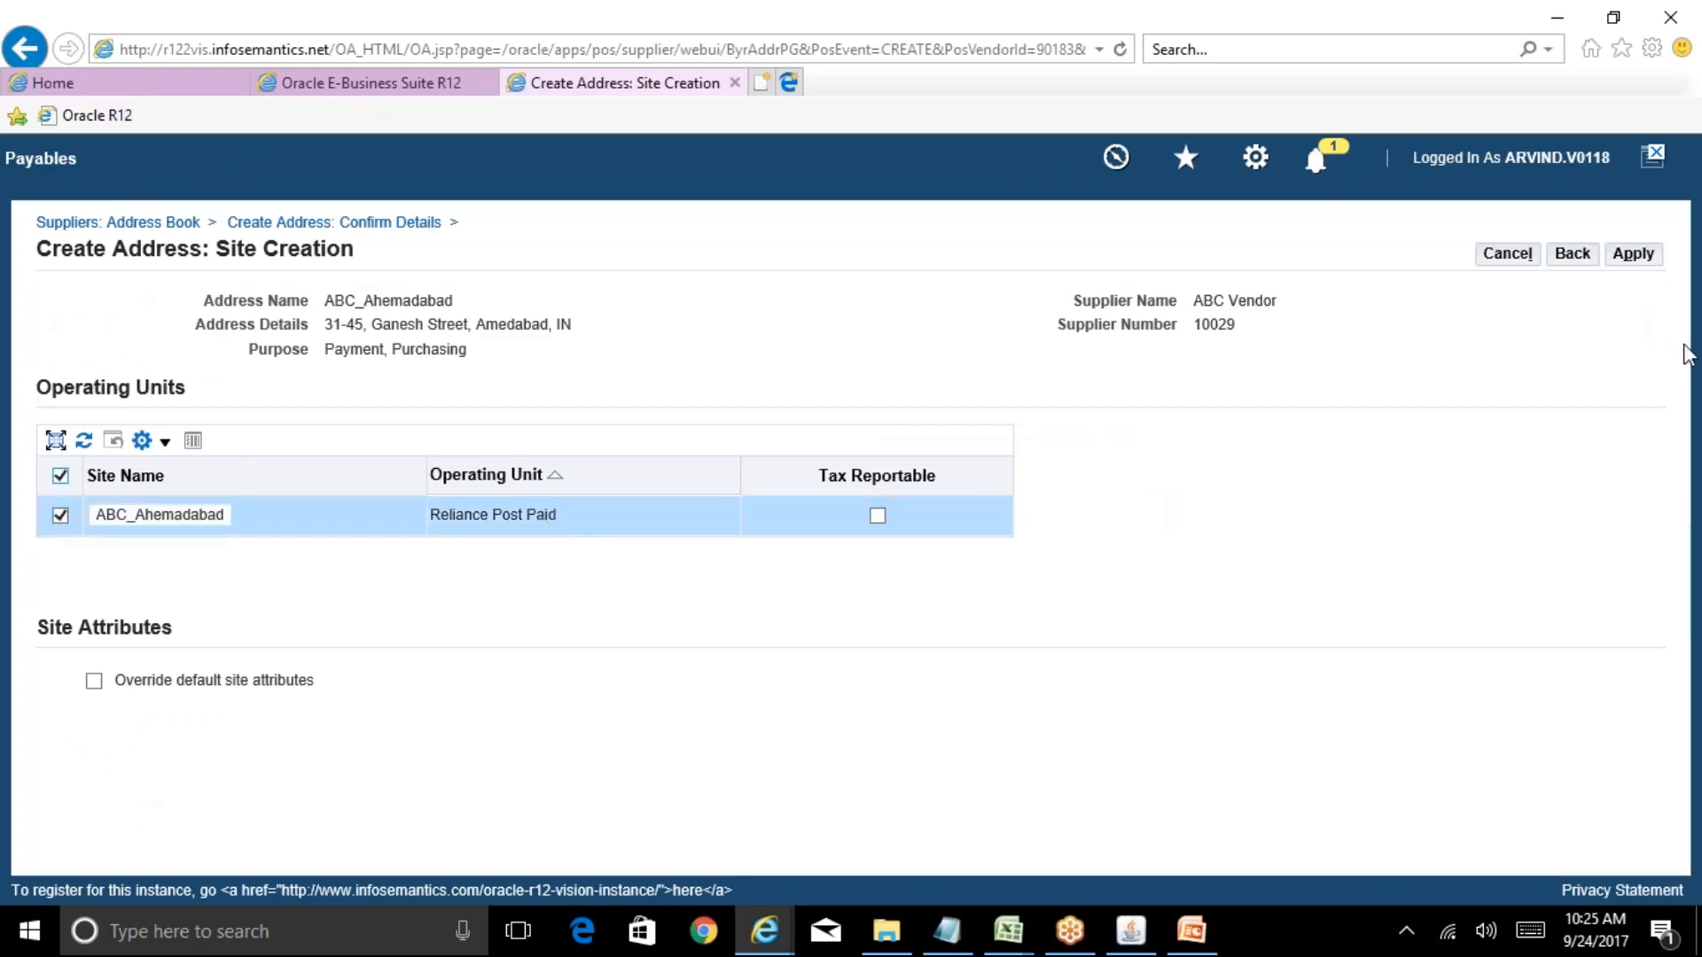
click(1633, 255)
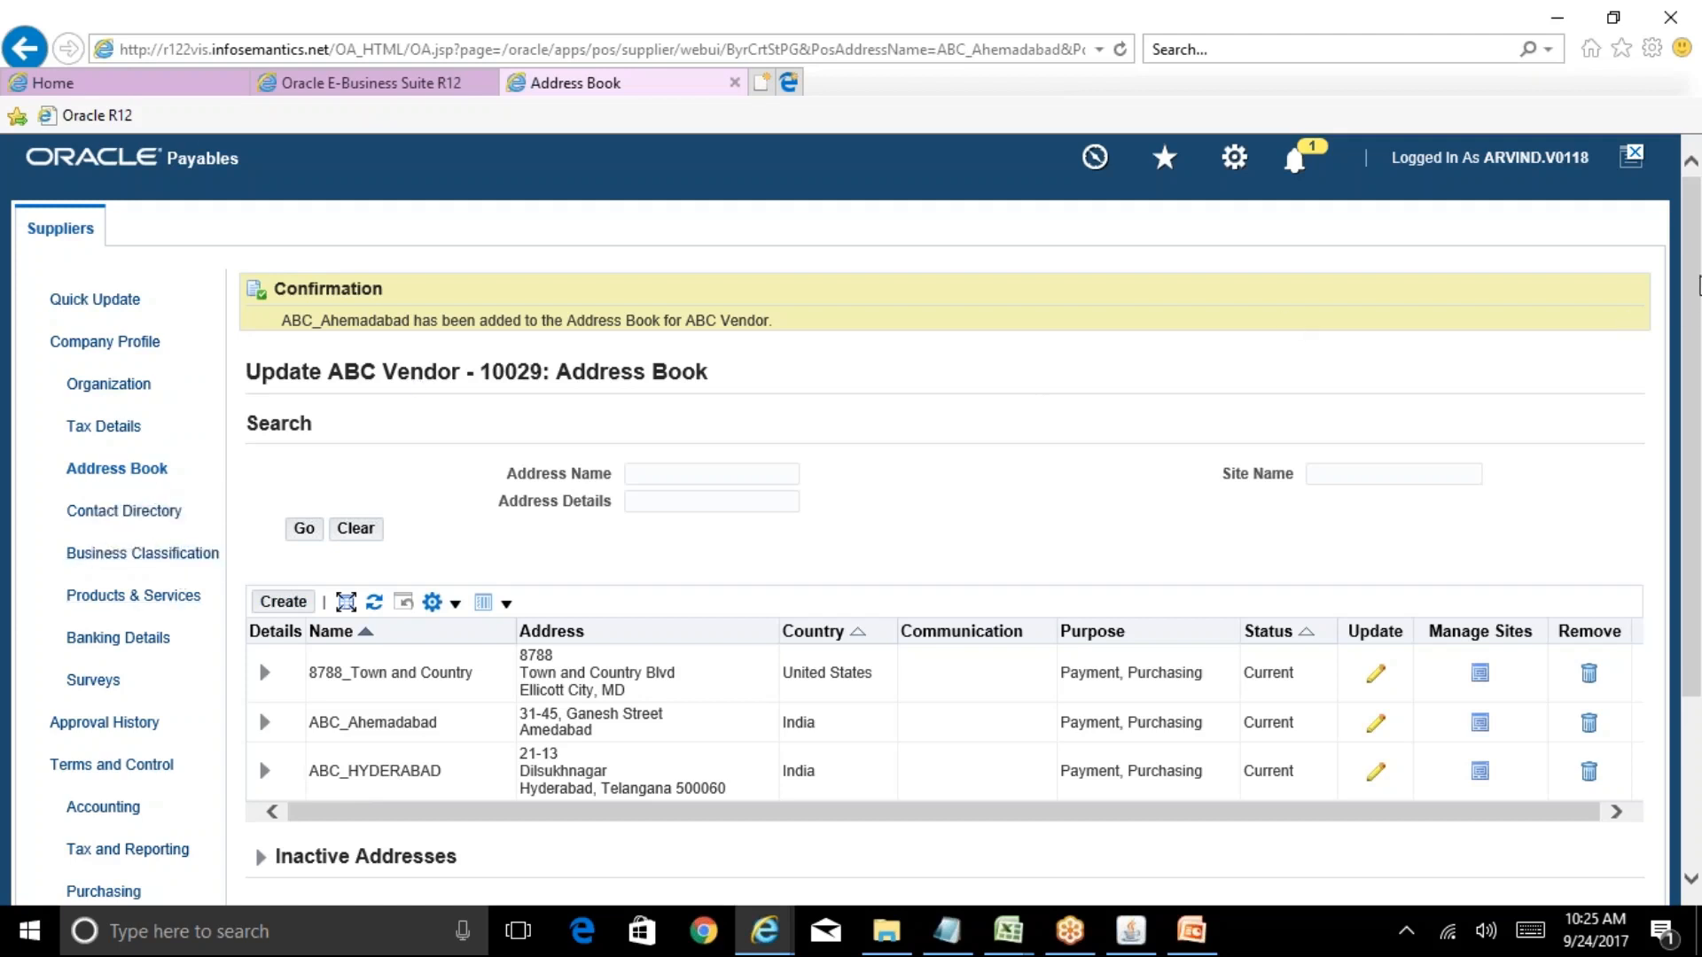
Open the Invoice Management settings of ABC Vendor and set the invoice currency to INR
drag(1699, 301, 1699, 467)
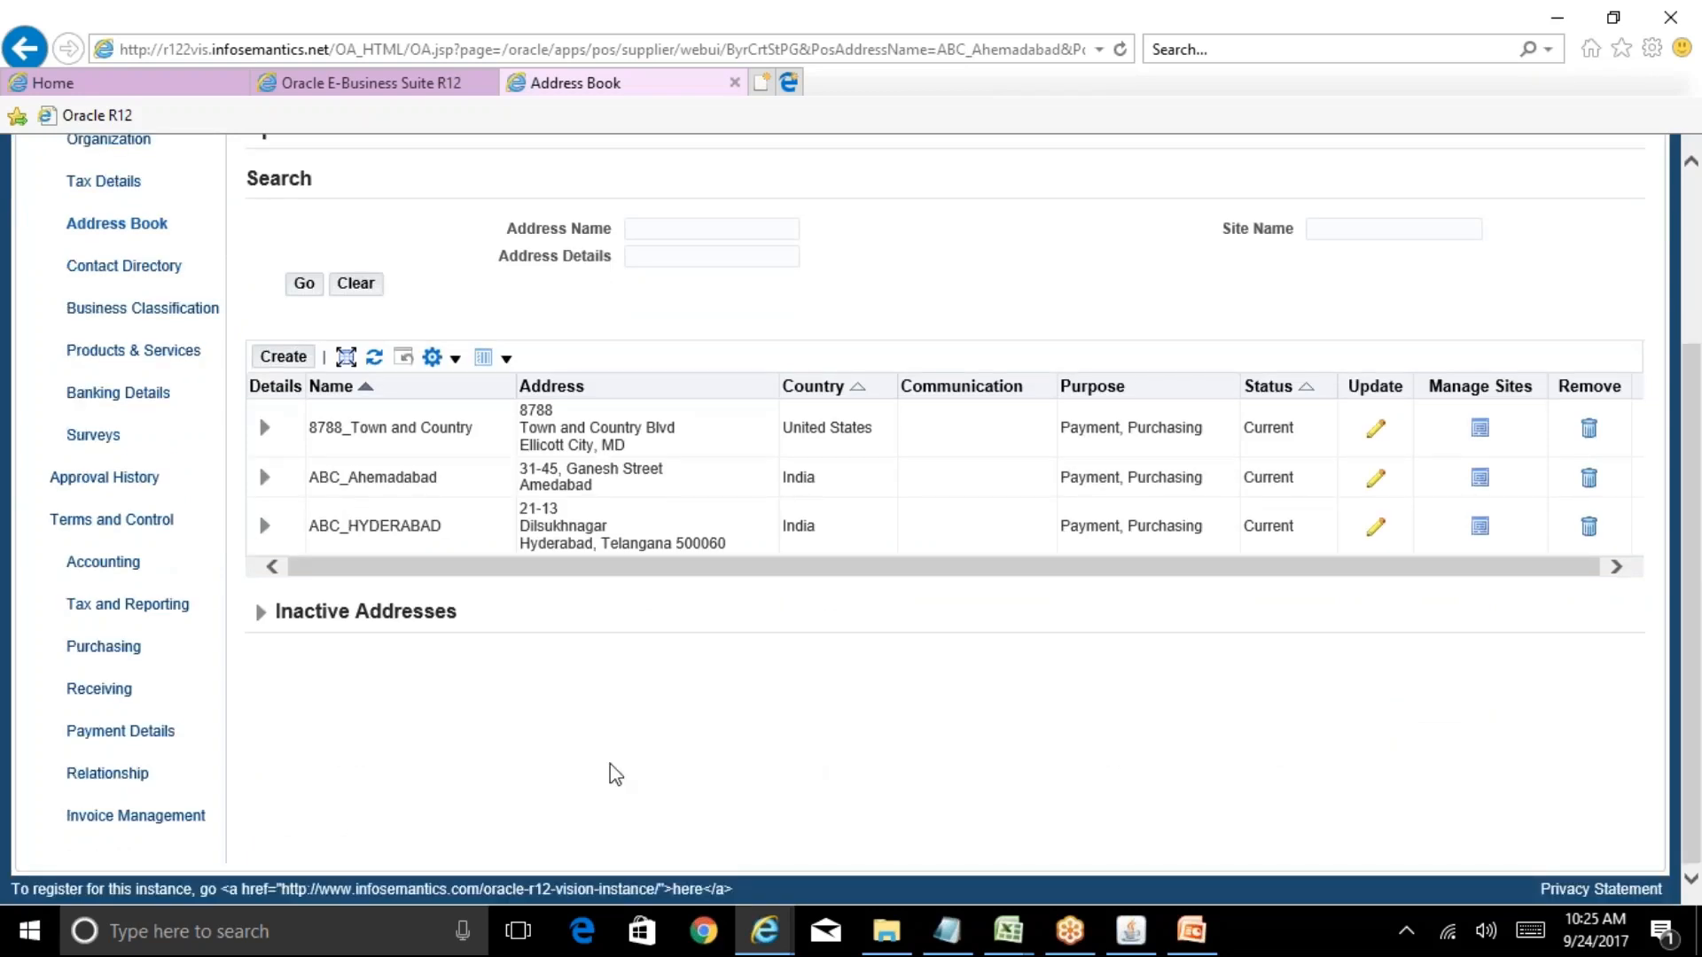
click(181, 826)
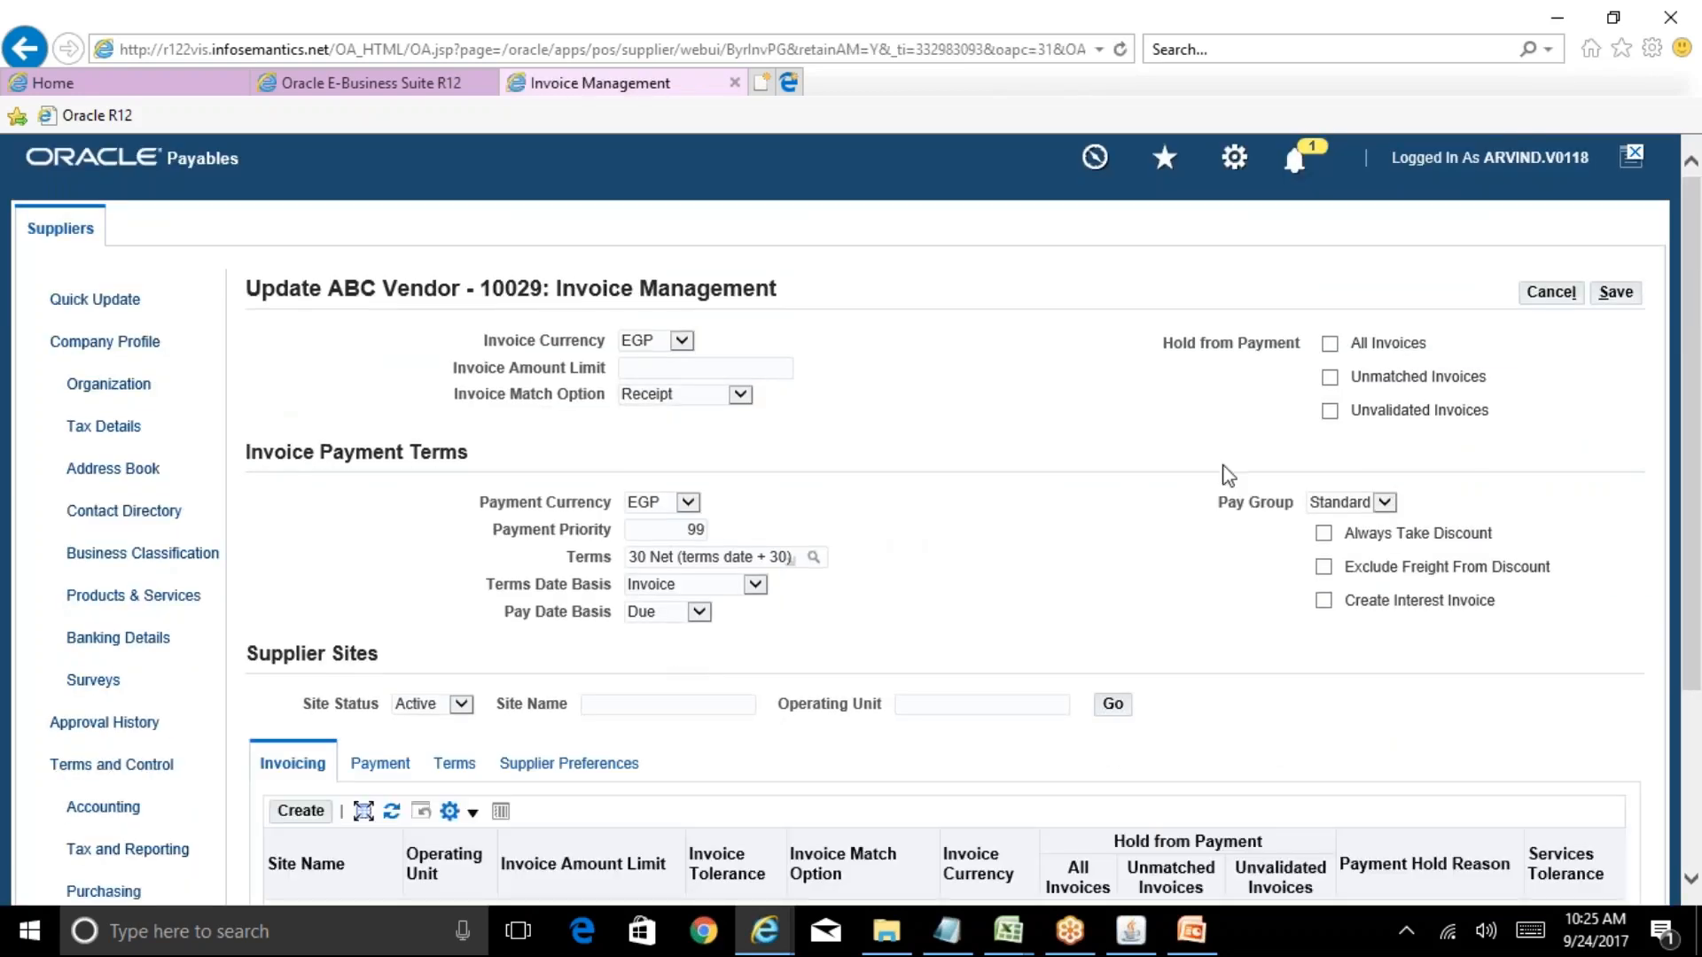
drag(1698, 310, 1699, 424)
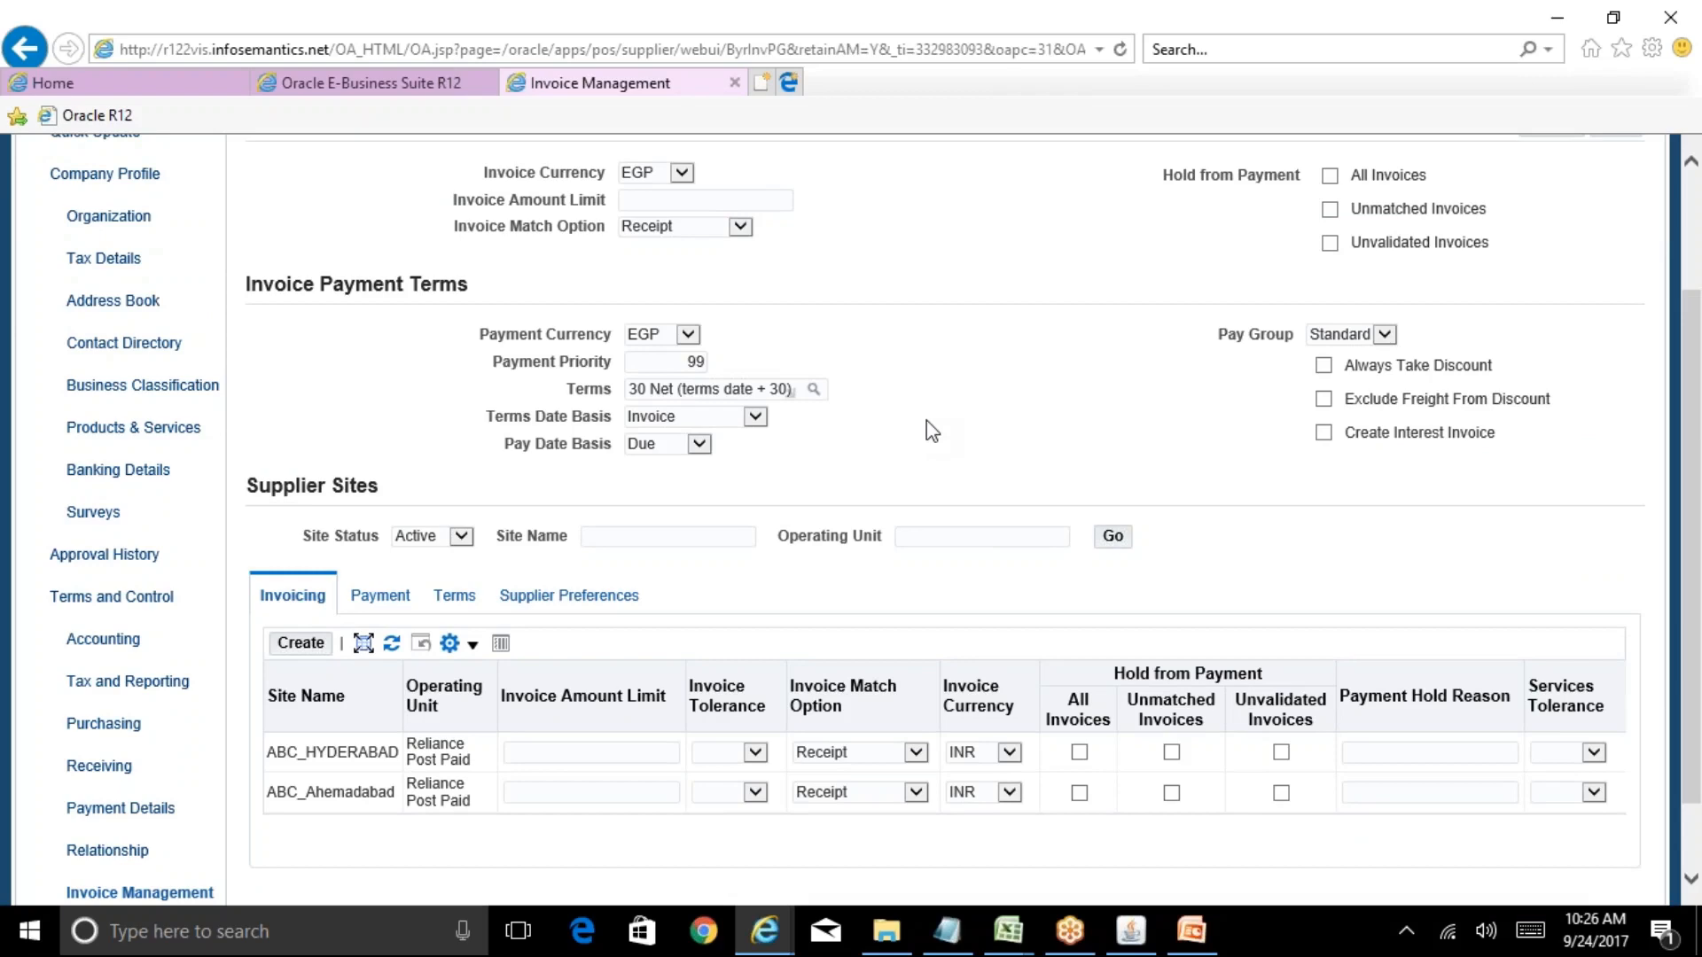
scroll(1698, 483, up, 3)
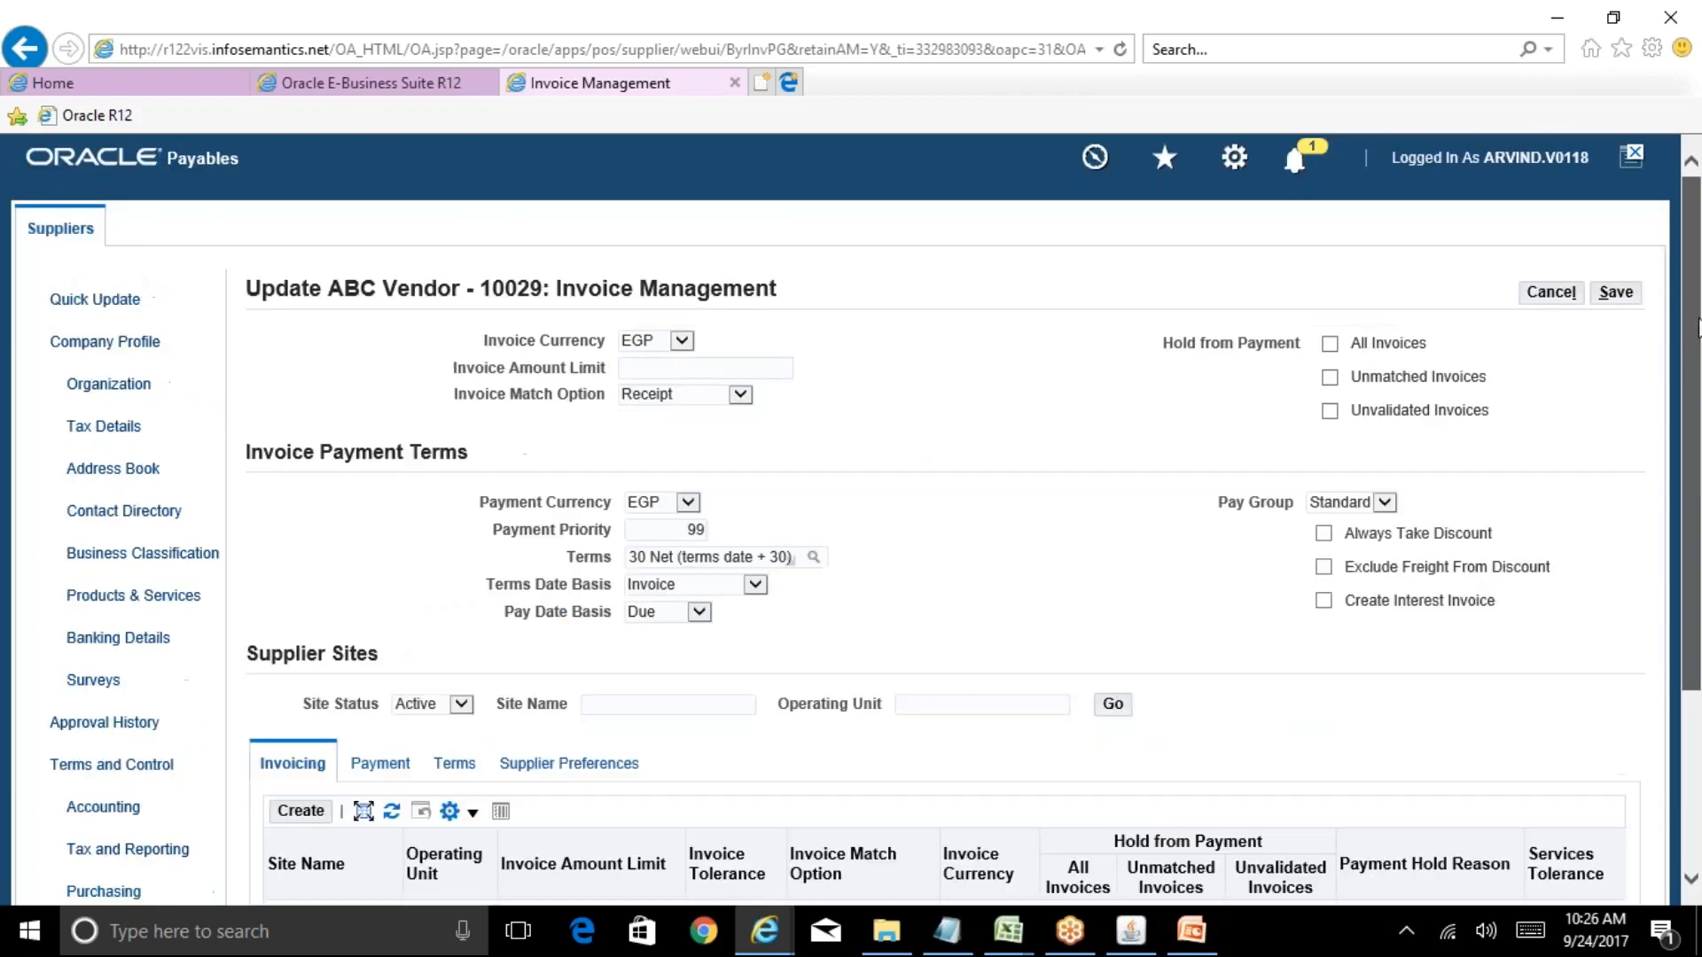
click(678, 343)
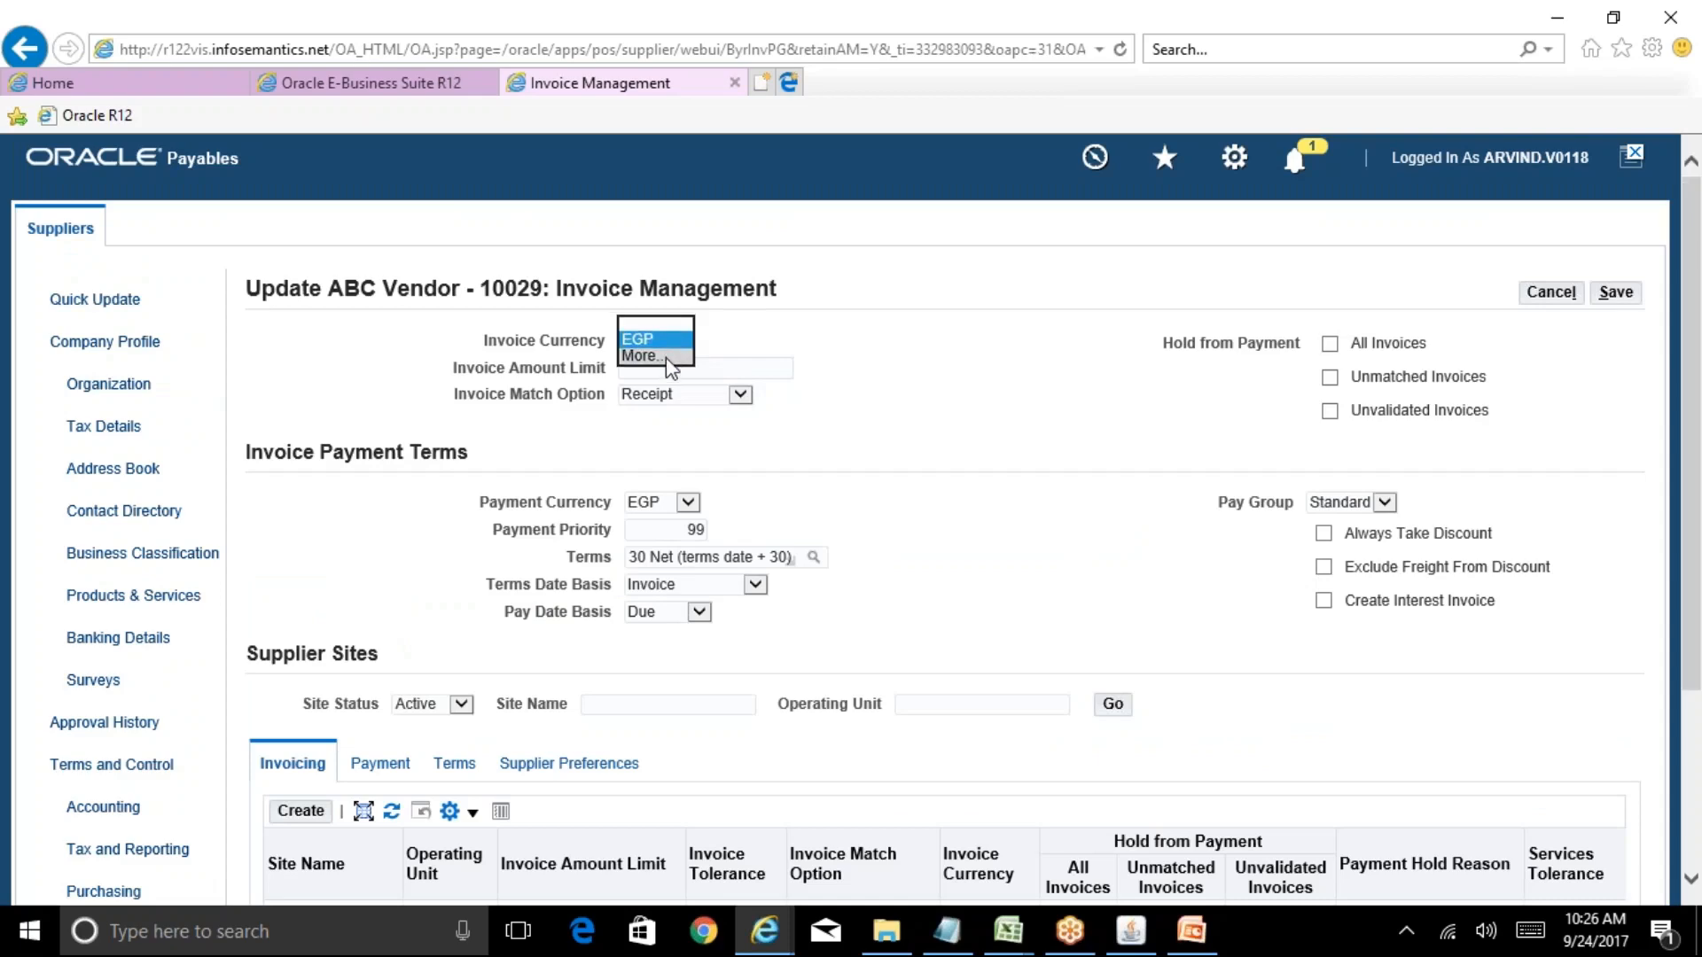
click(656, 357)
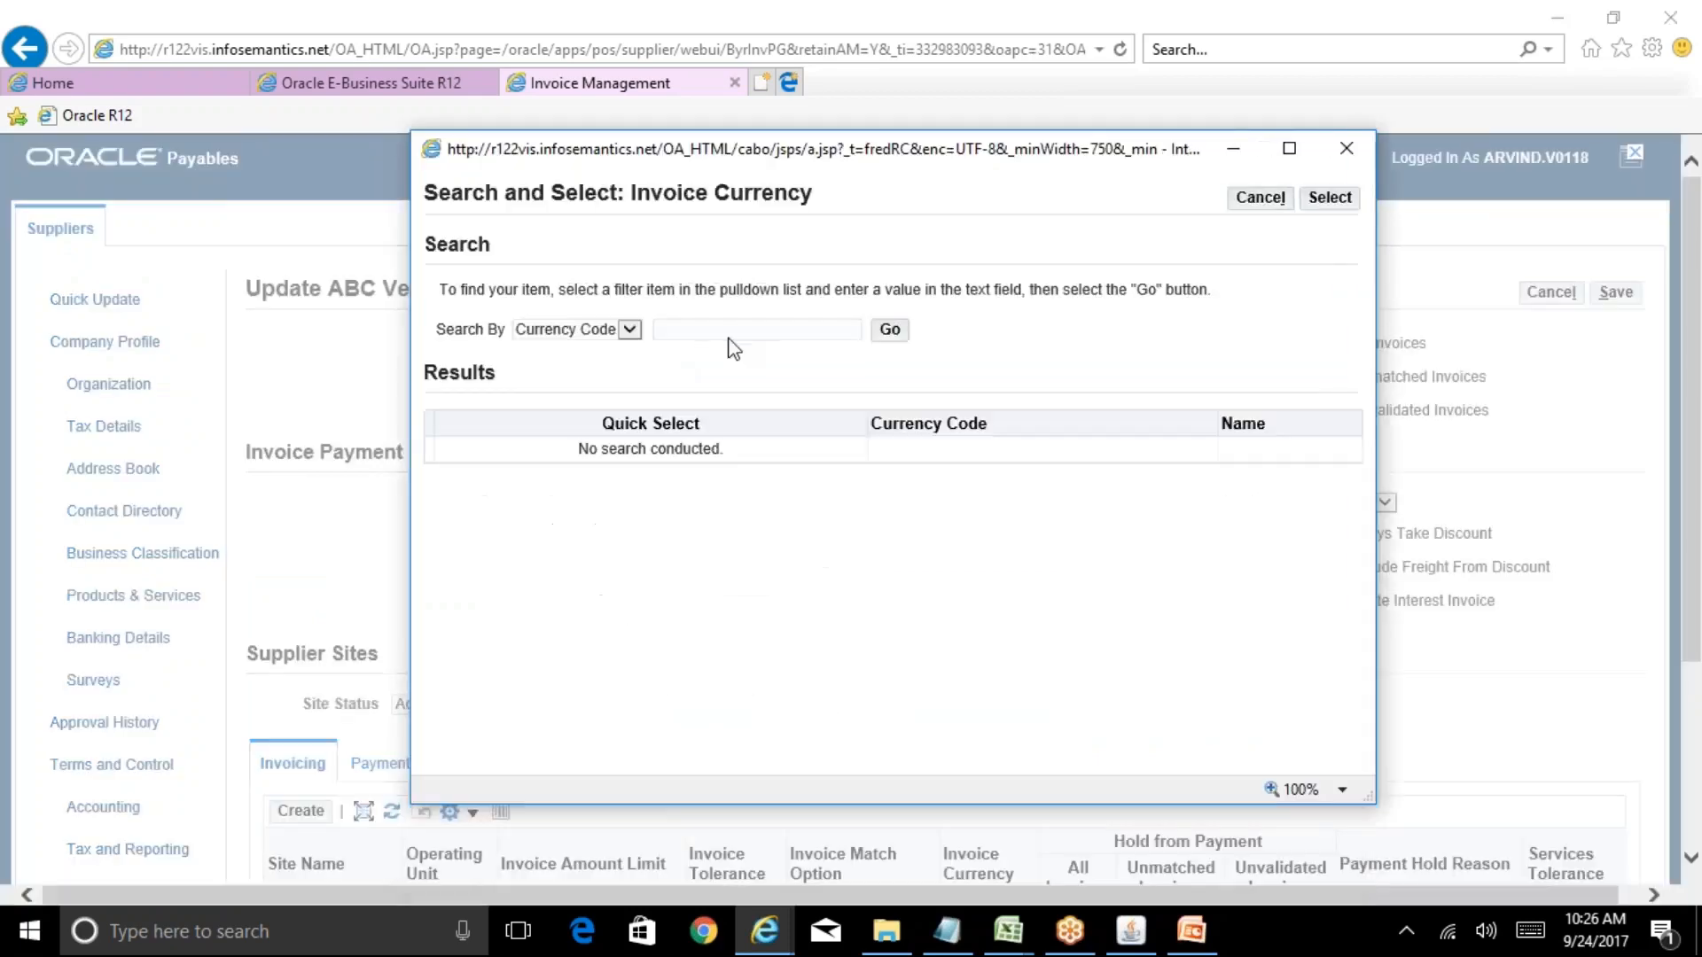
text(INR%)
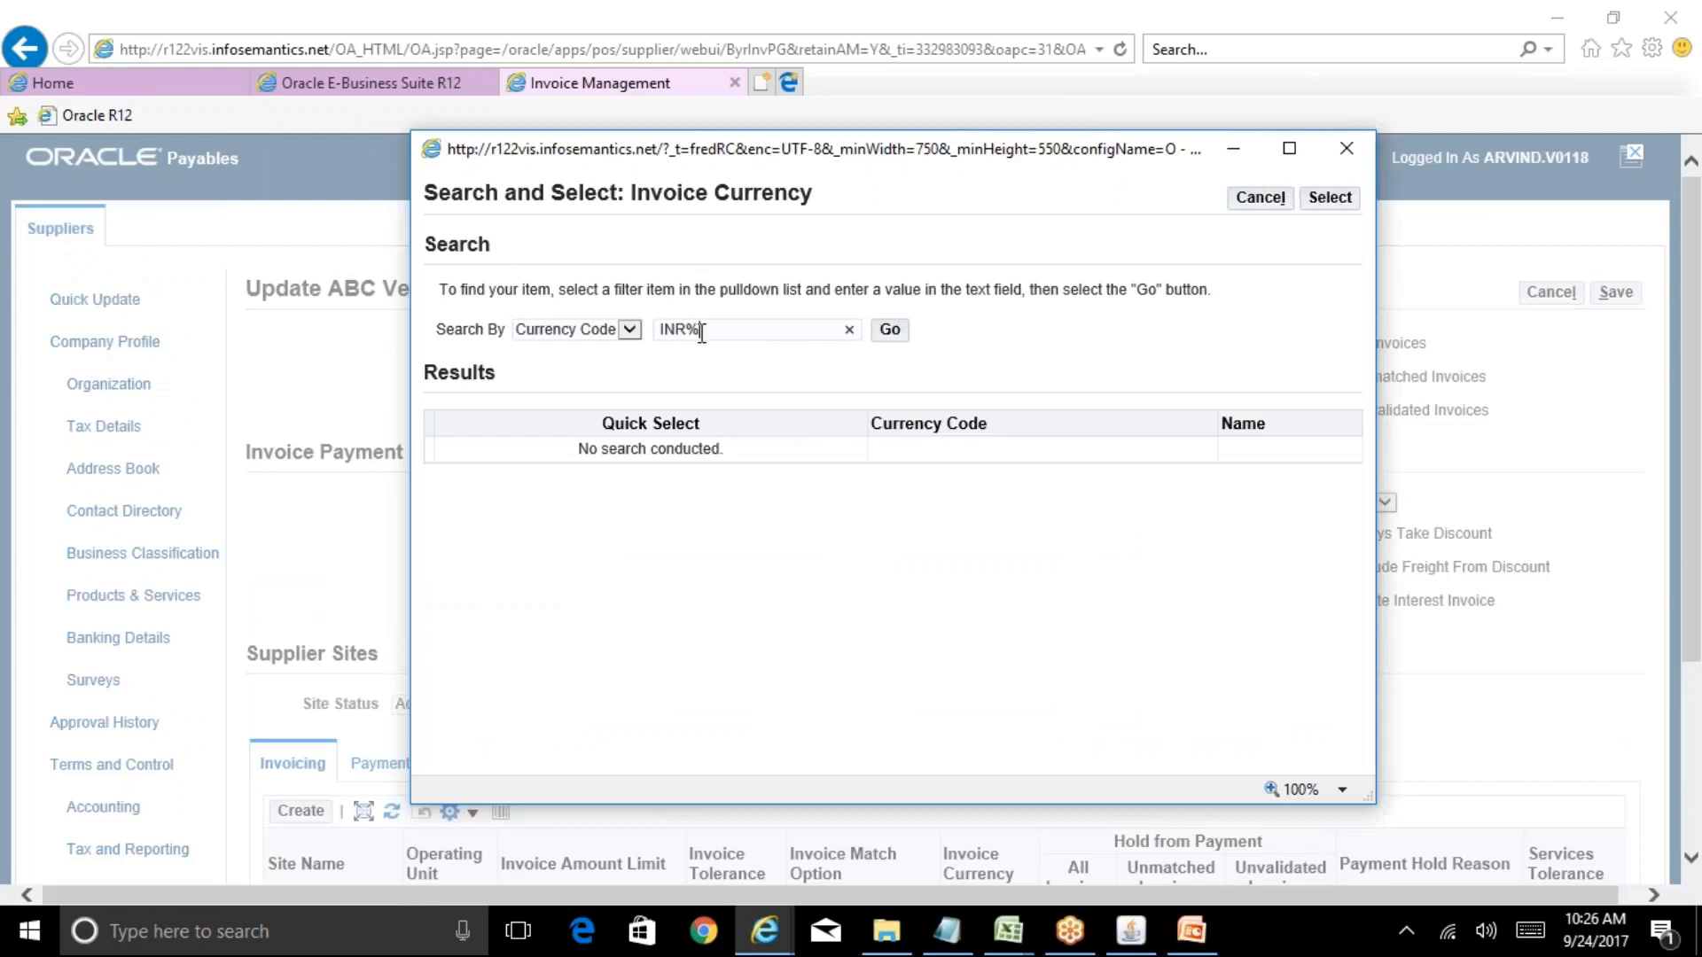
click(897, 329)
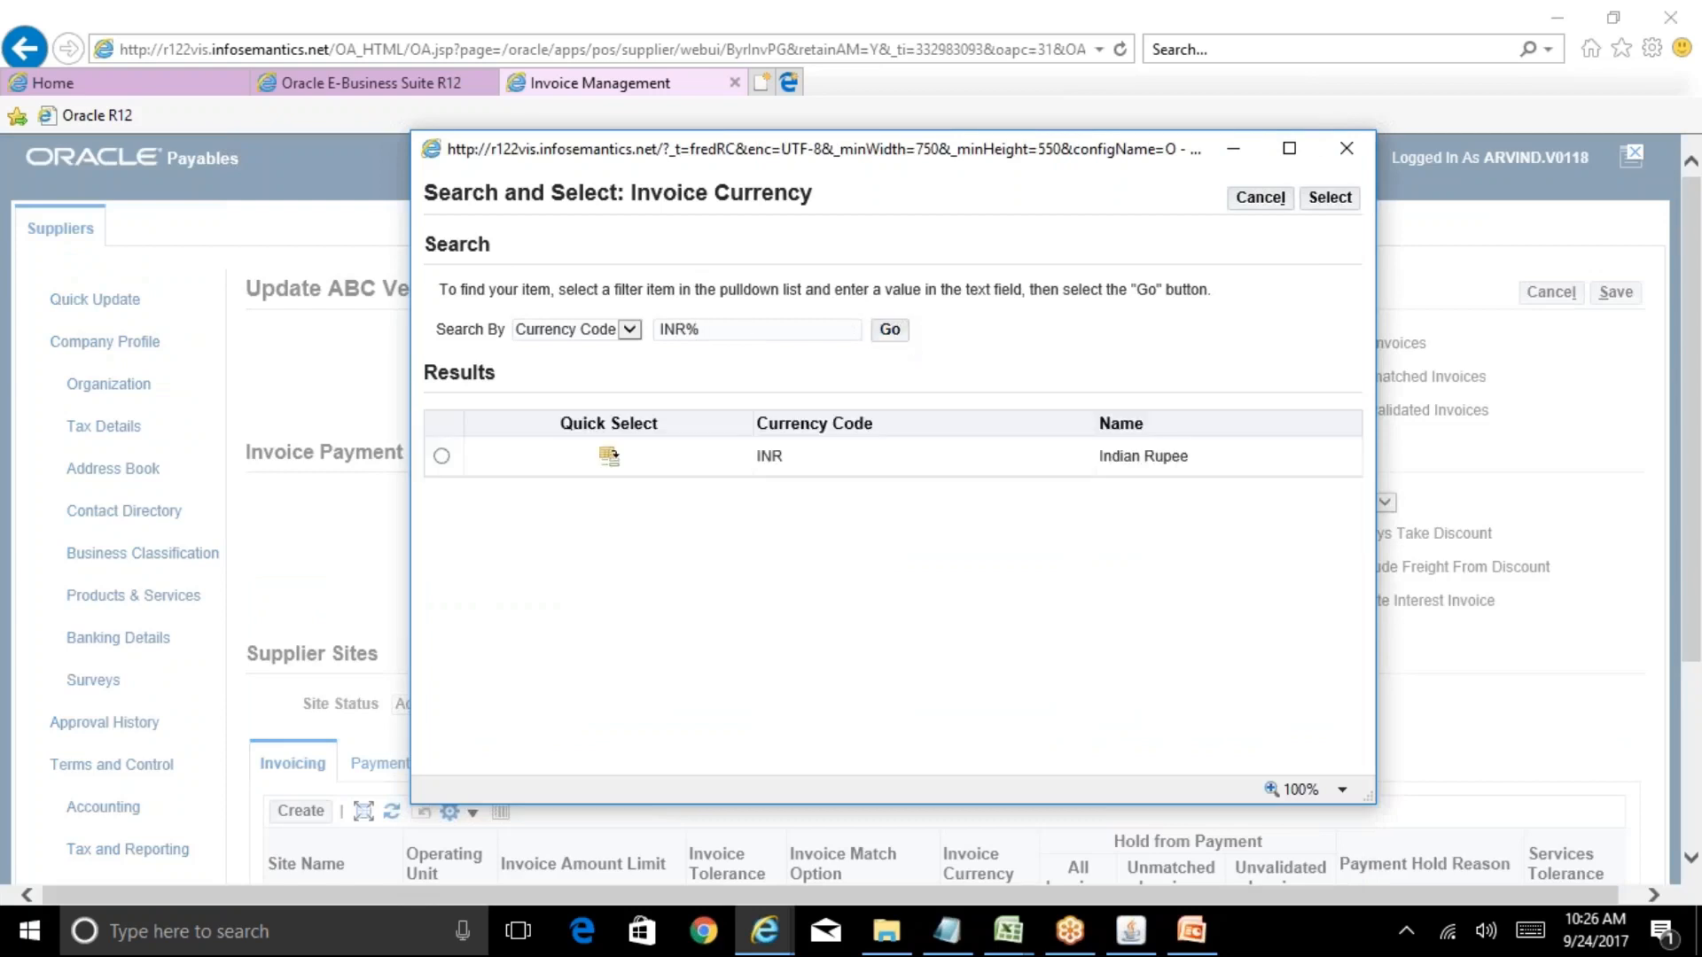
click(607, 458)
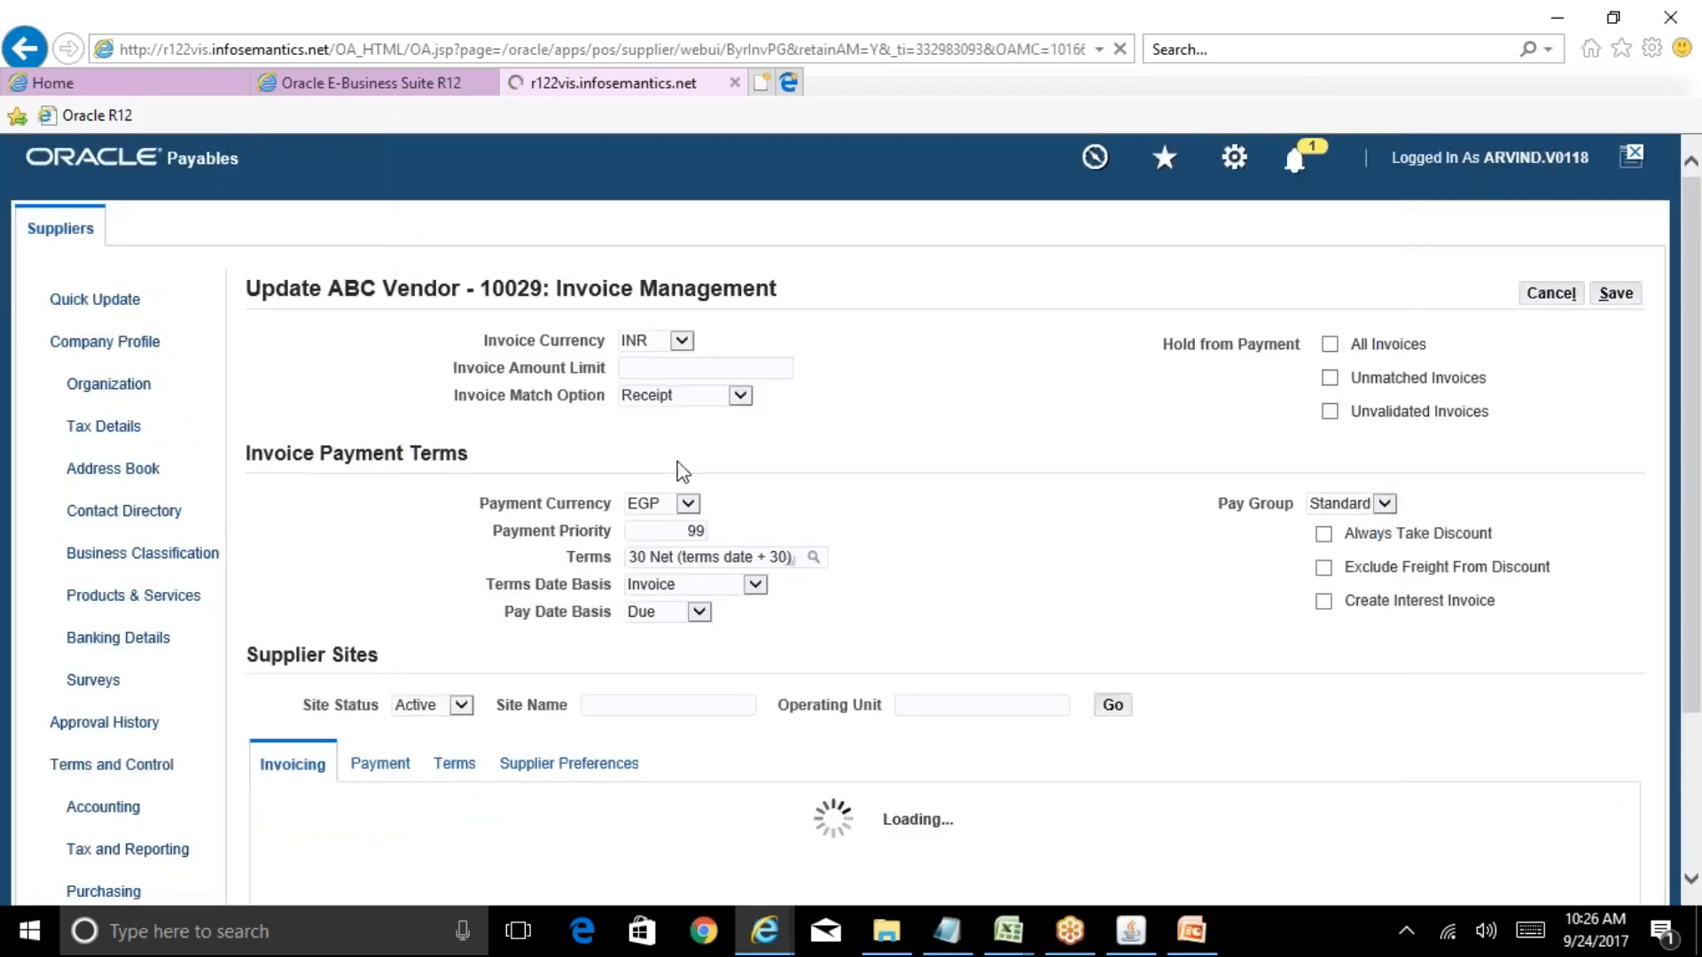
Set the supplier's payment currency to INR and save the Invoice Management changes
click(688, 504)
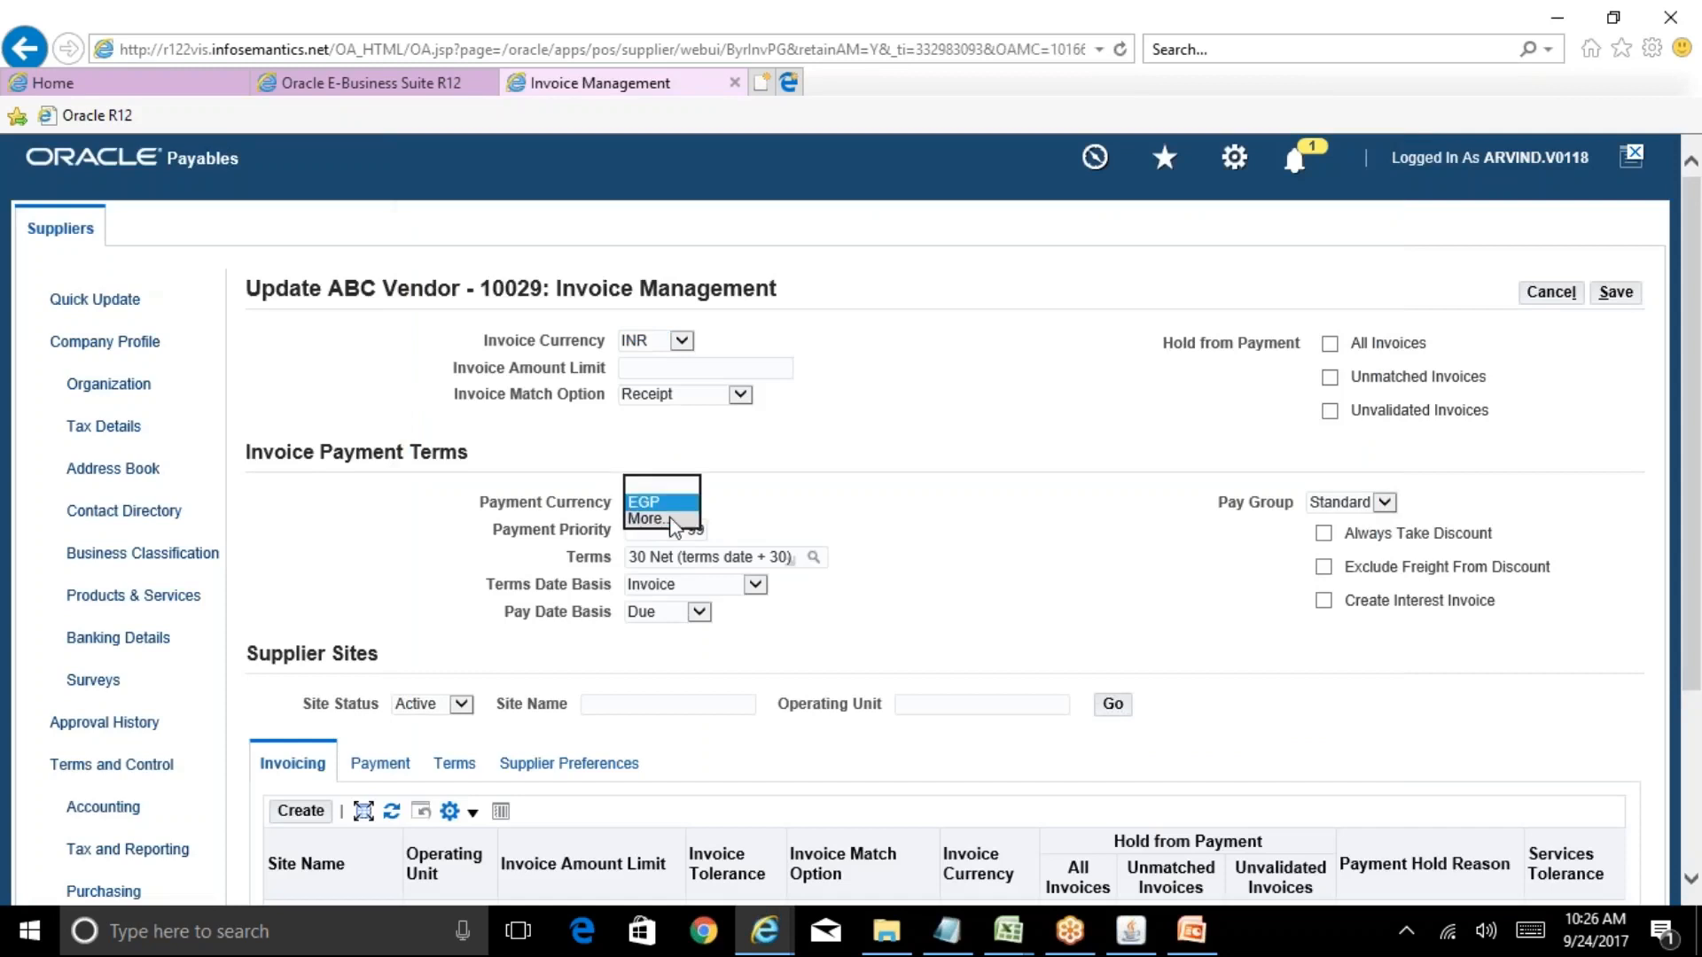
click(670, 520)
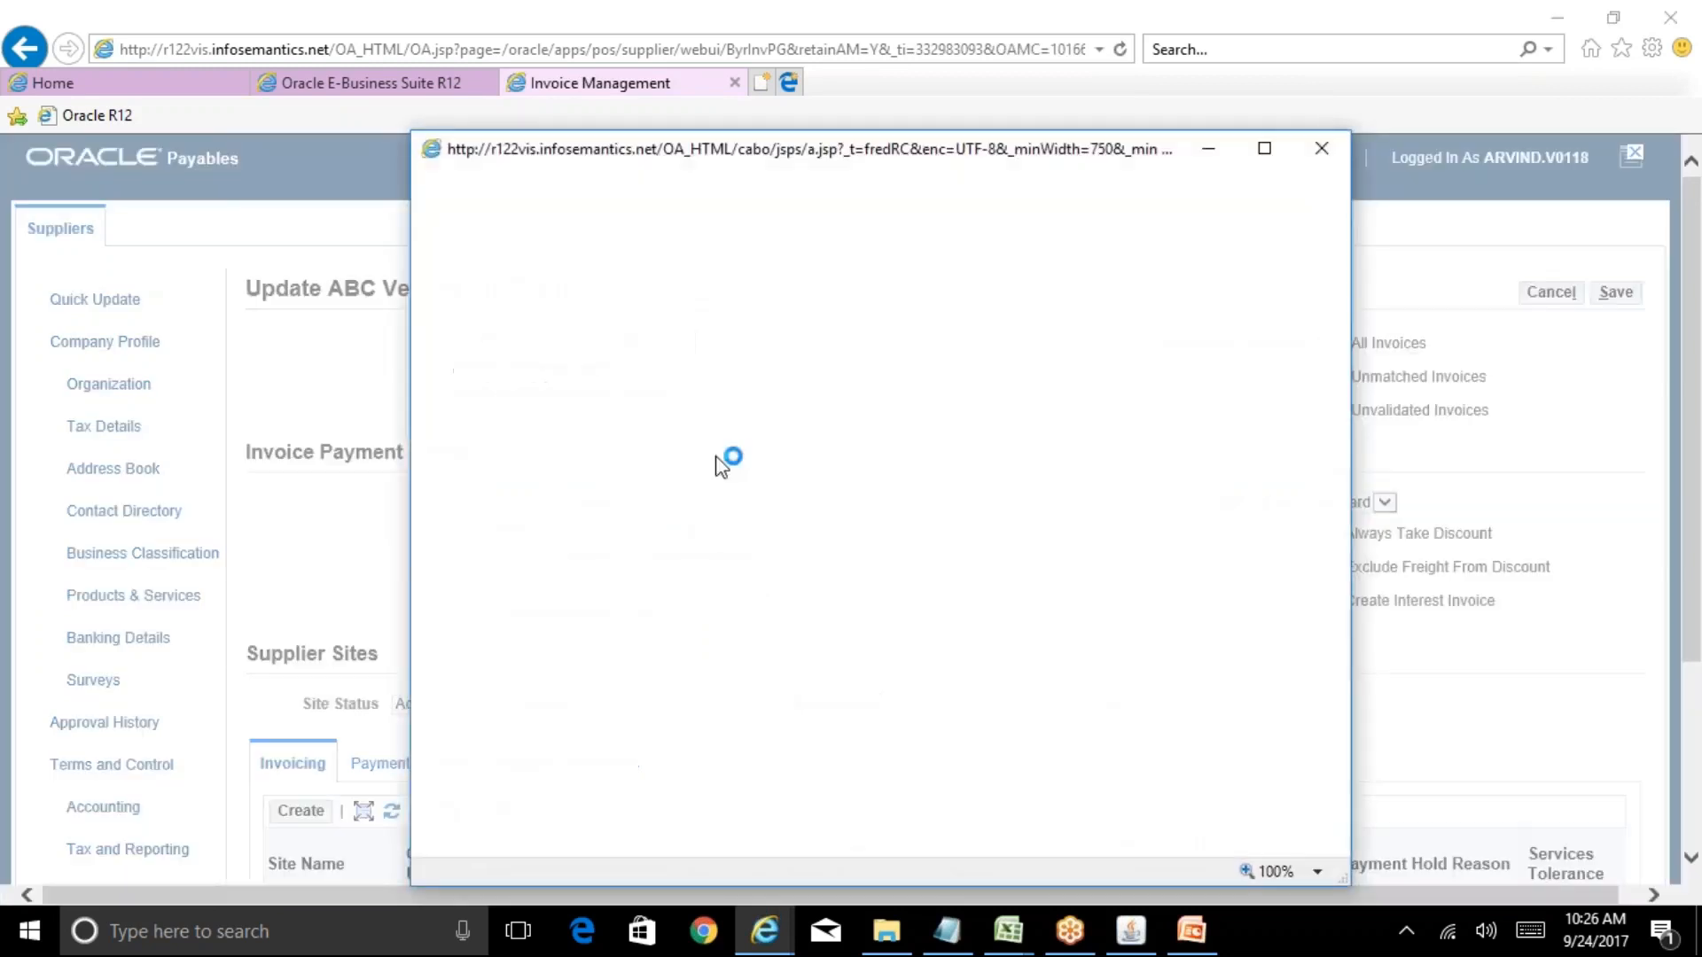
text(INR%)
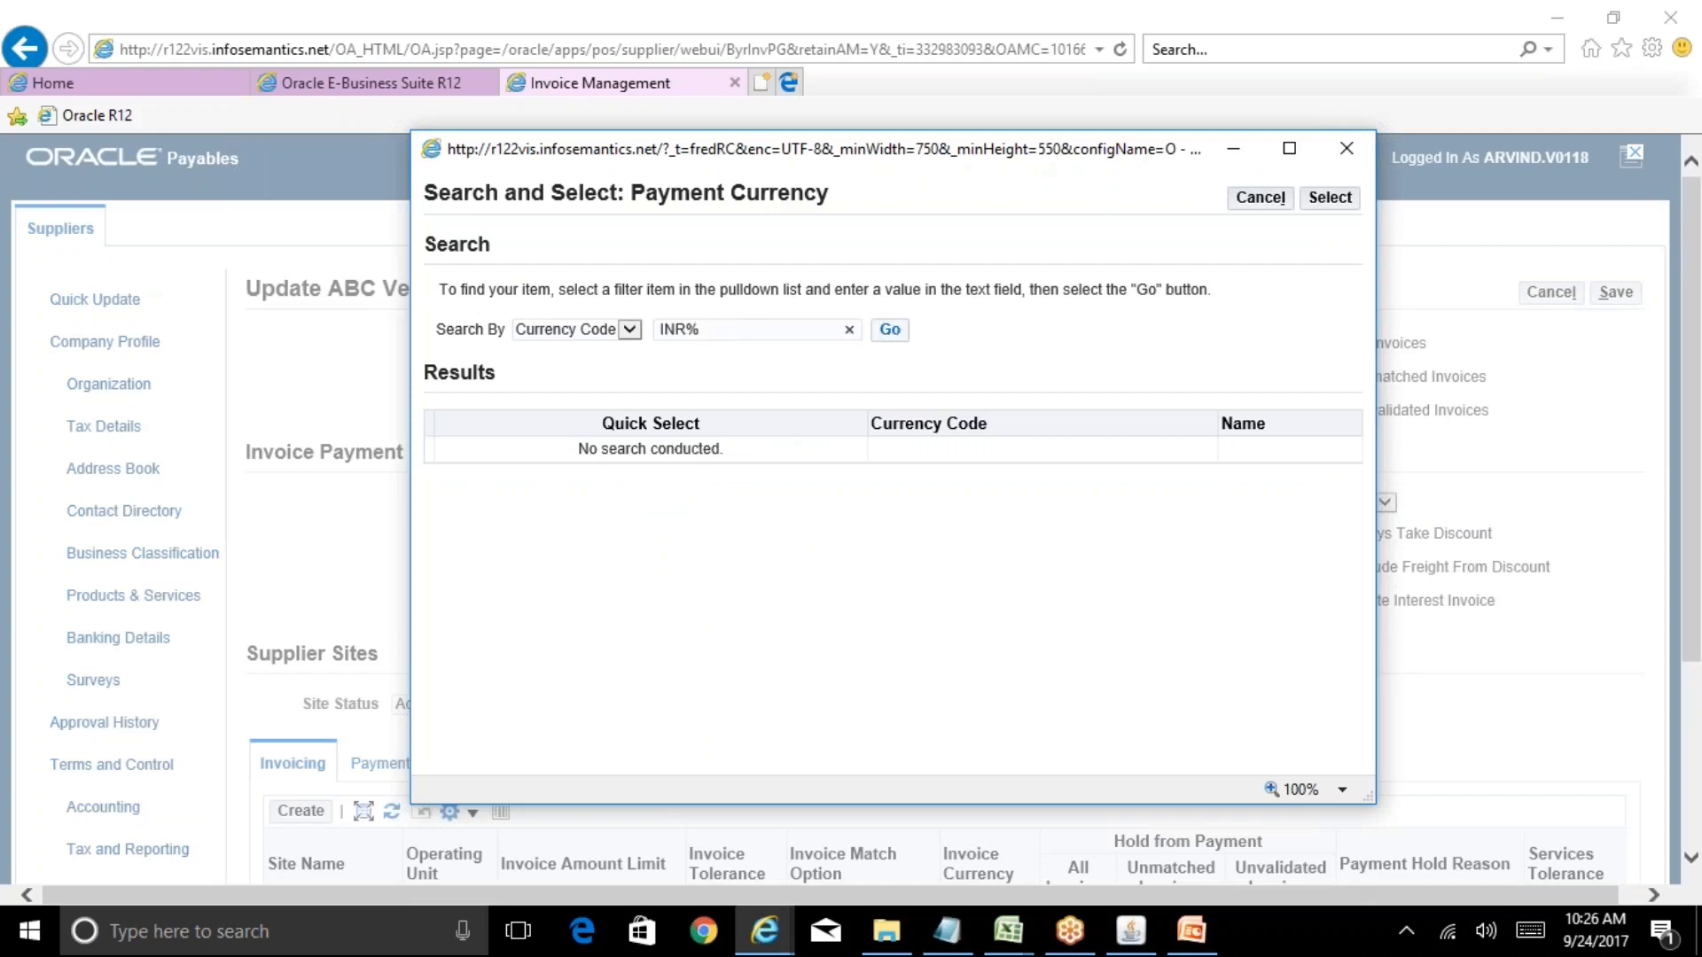
click(889, 329)
click(619, 456)
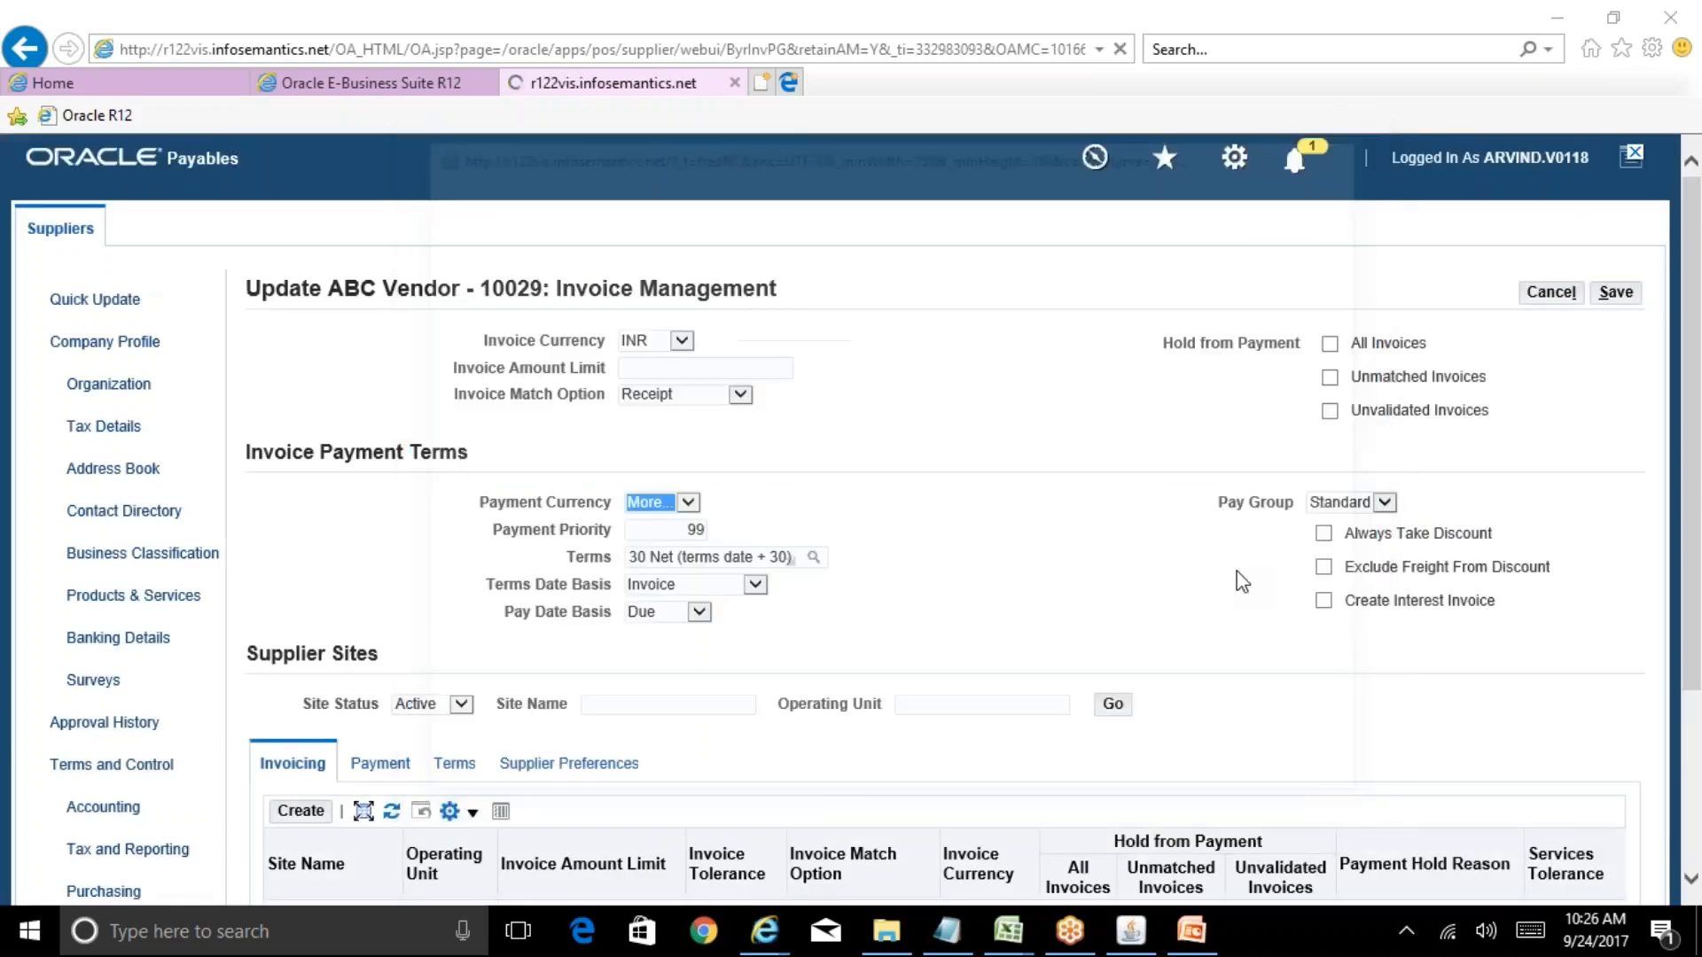
drag(1698, 426, 1697, 659)
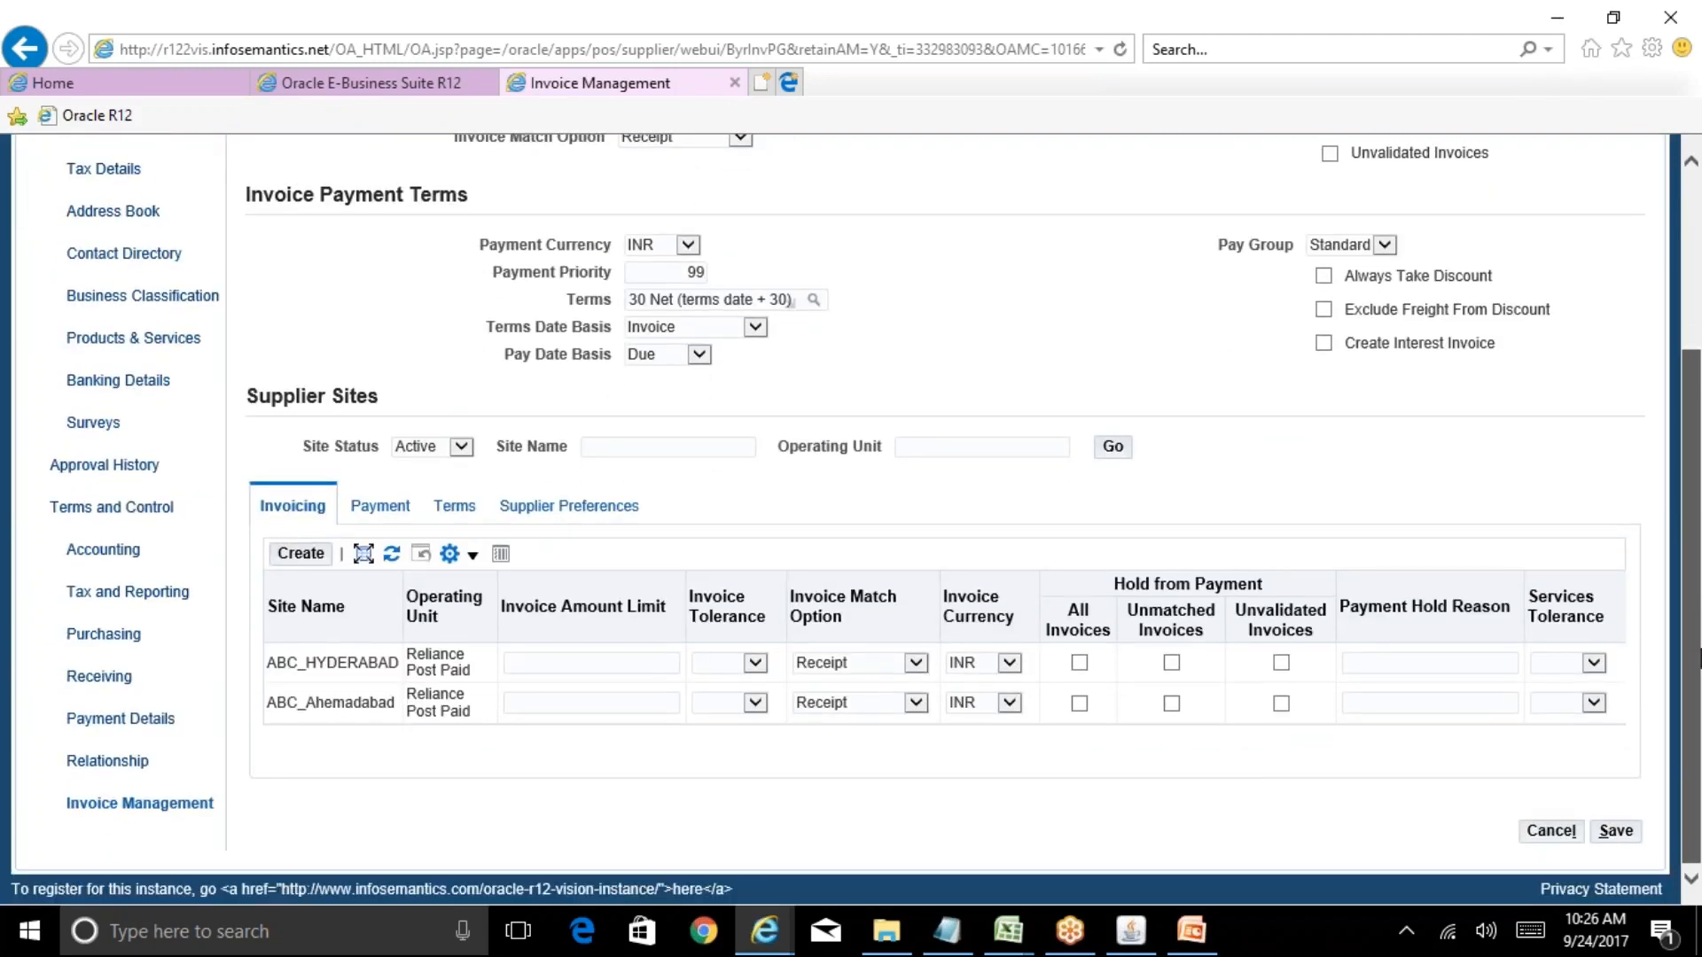
click(1615, 831)
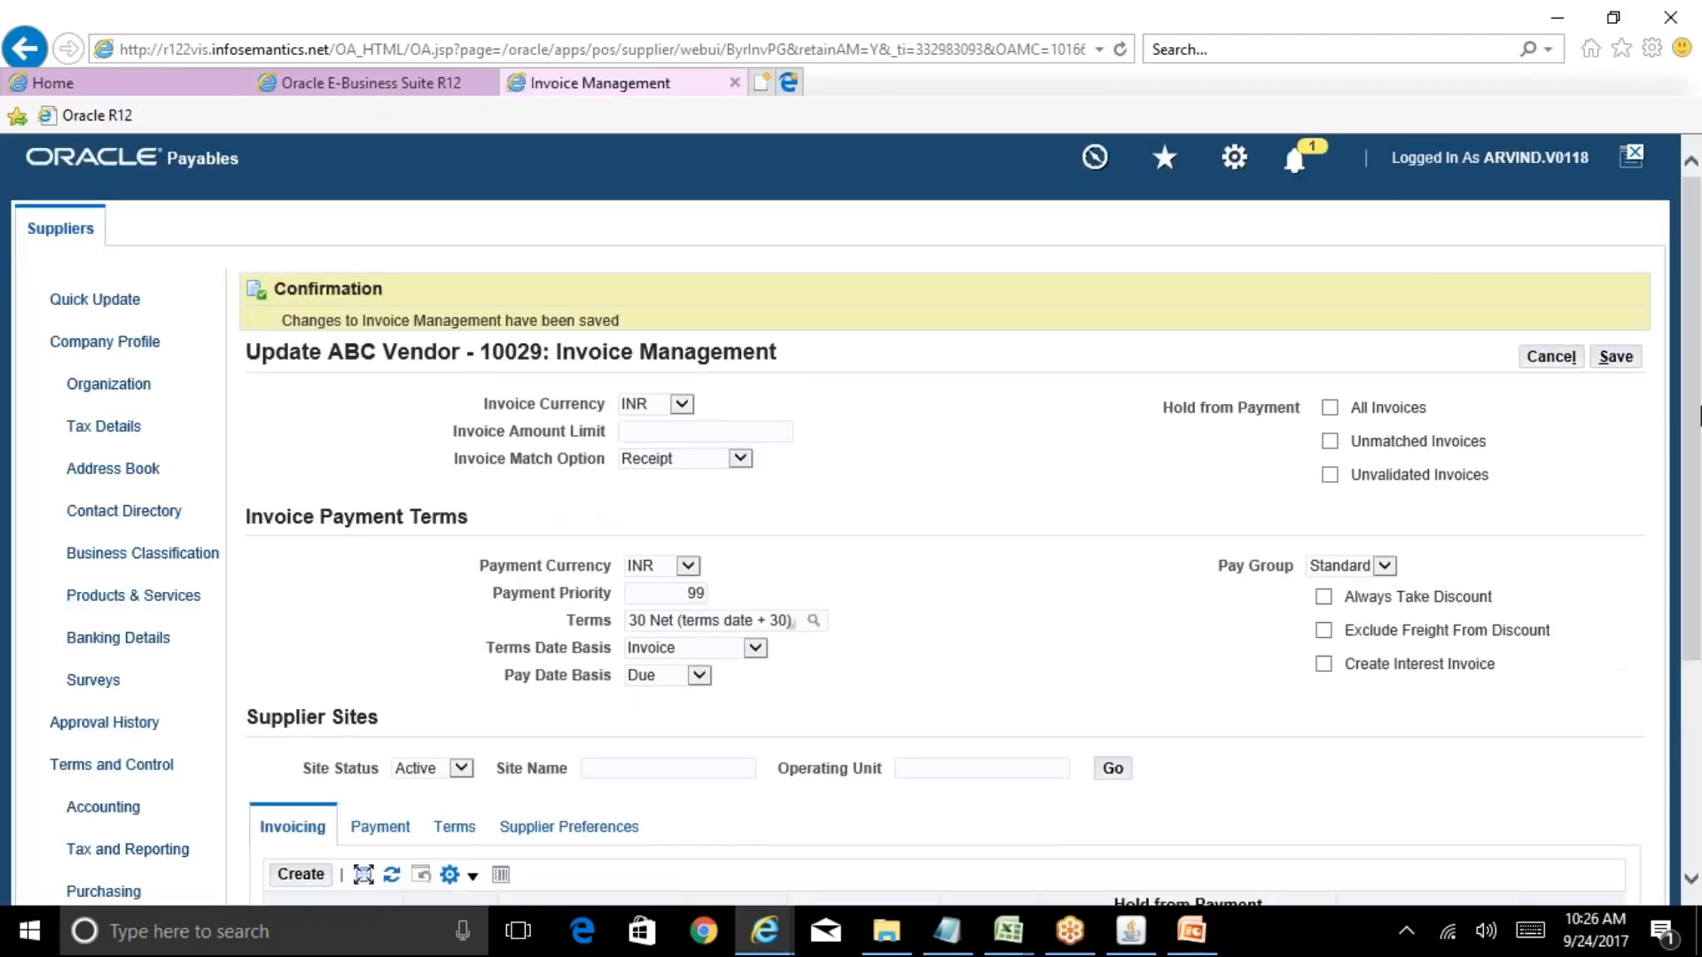
drag(1698, 416, 1699, 628)
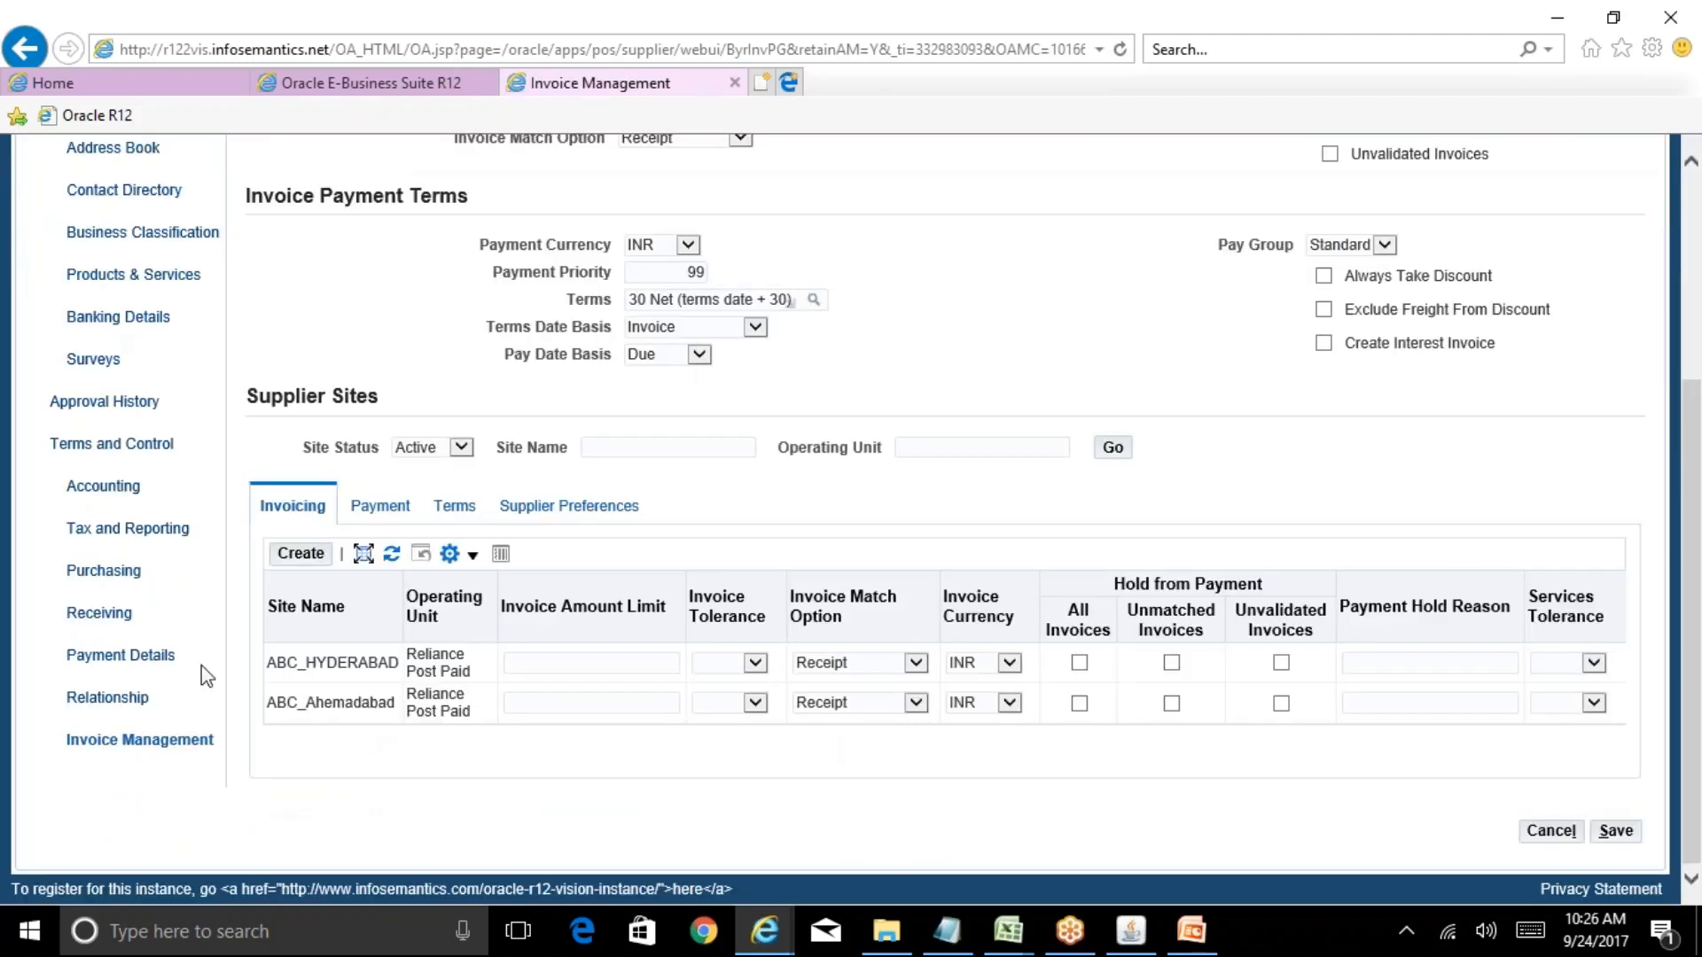
Open the Payment Details of ABC Vendor to review its available payment methods, and leave them without saving
click(162, 656)
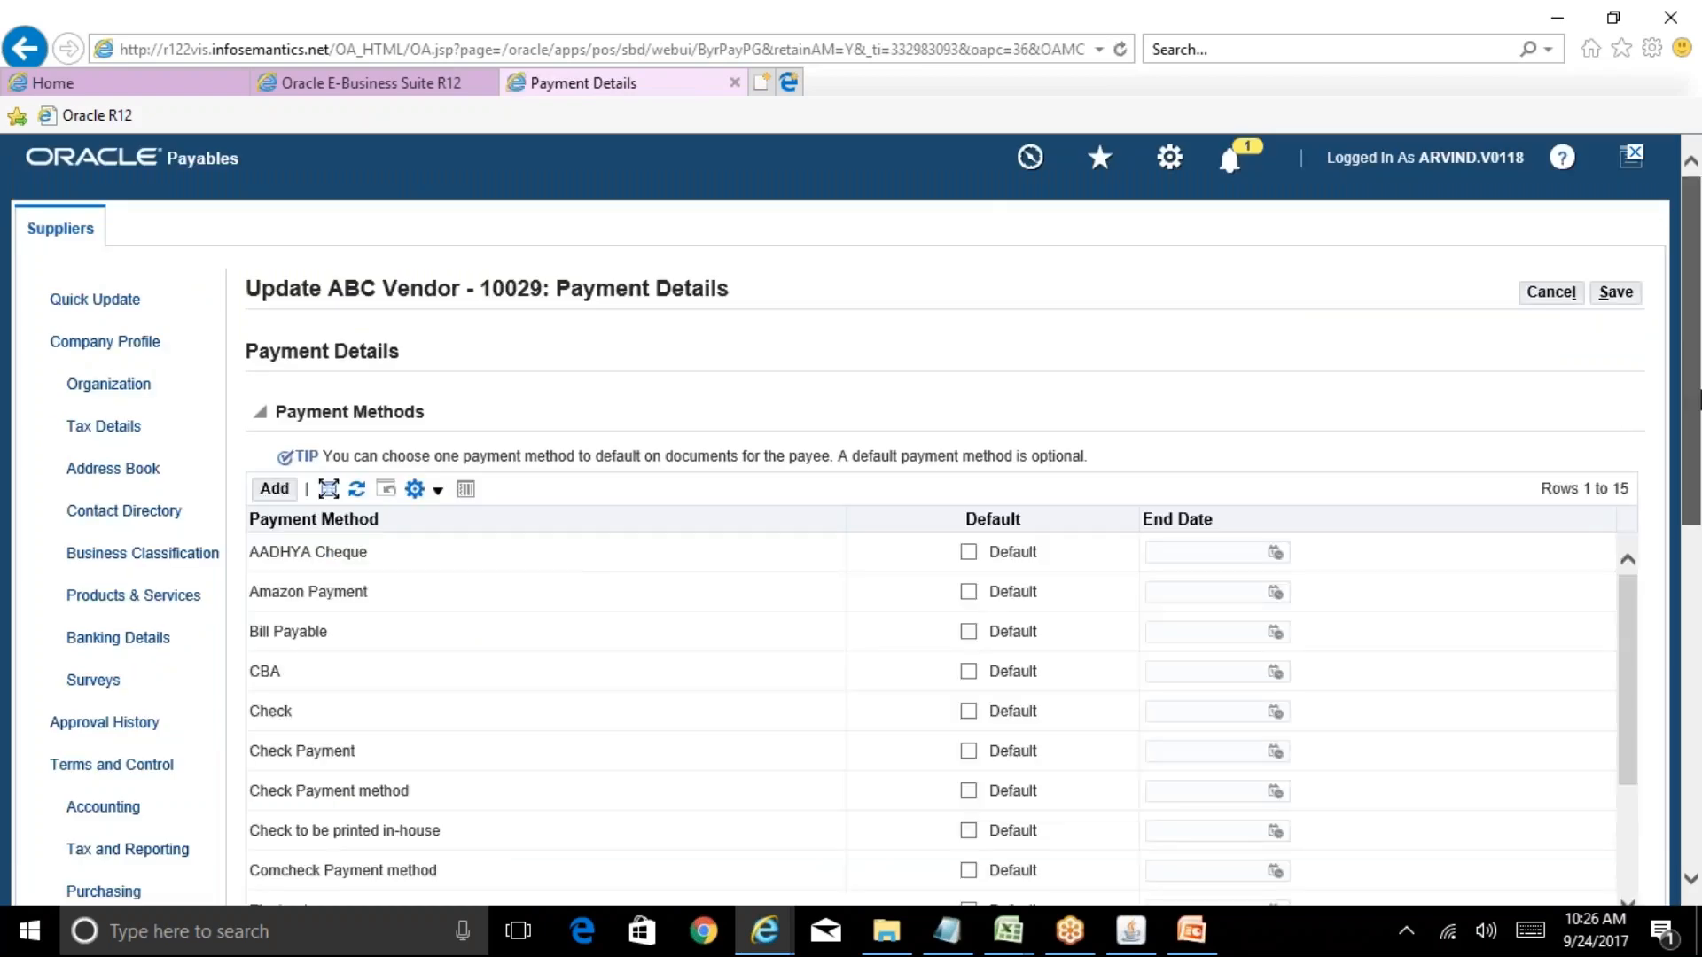
mouse_move(1694, 395)
mouse_down()
mouse_move(1698, 589)
mouse_move(1698, 397)
mouse_up()
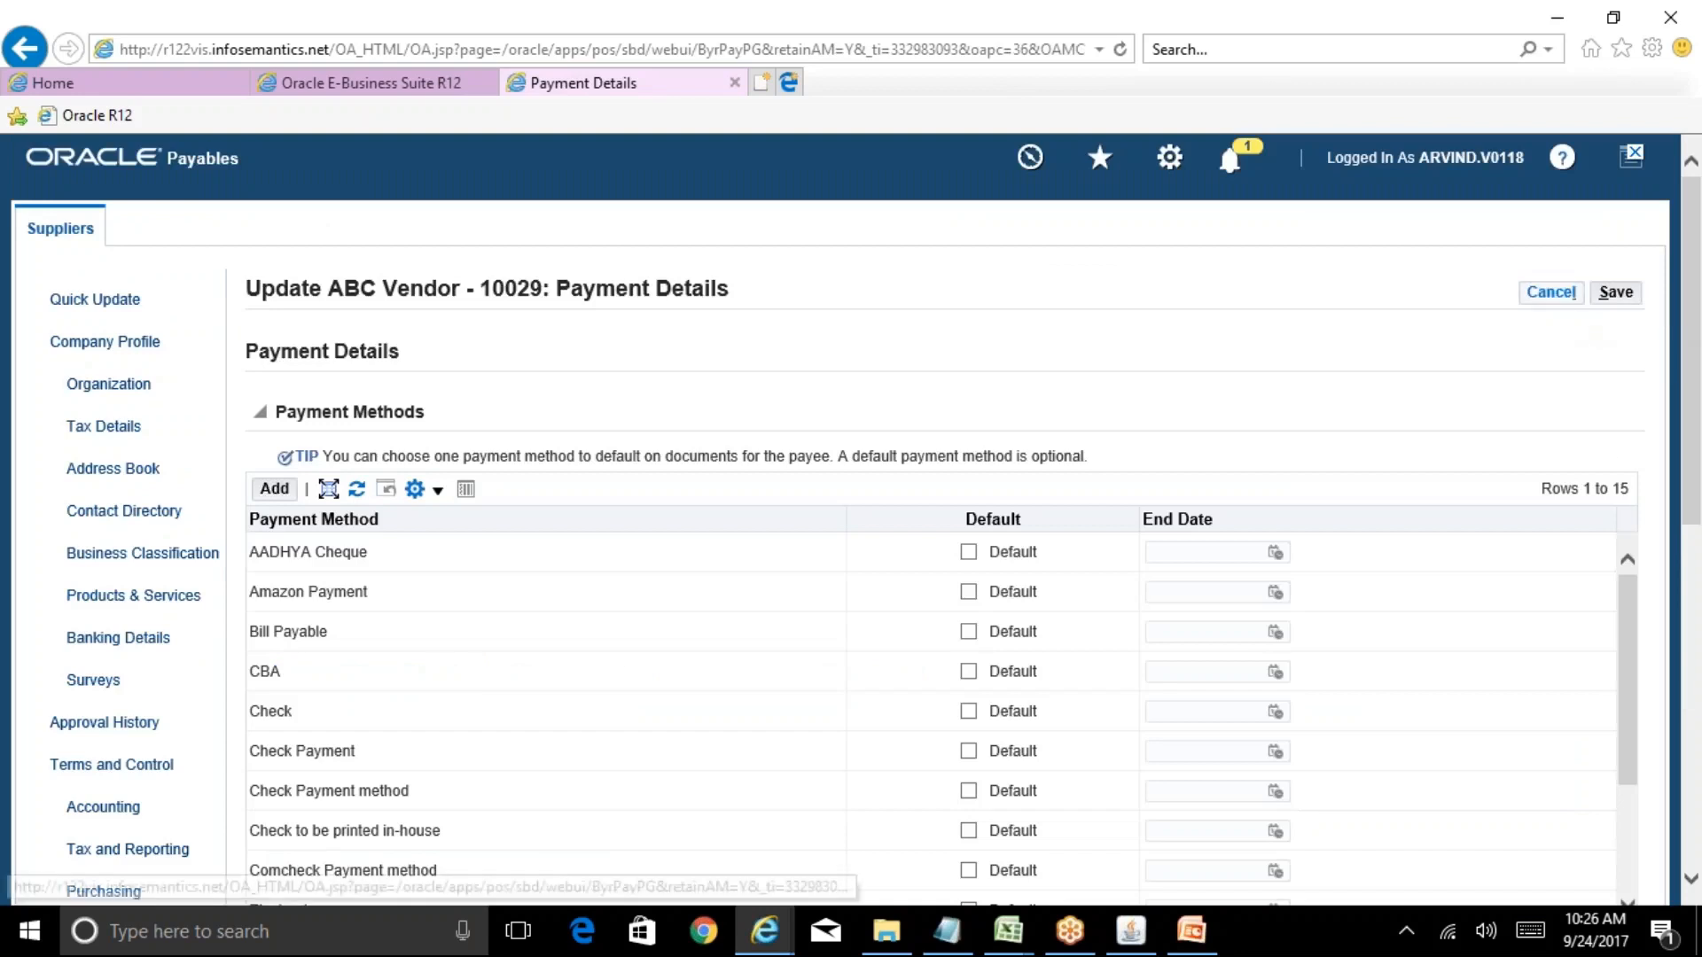
click(1542, 295)
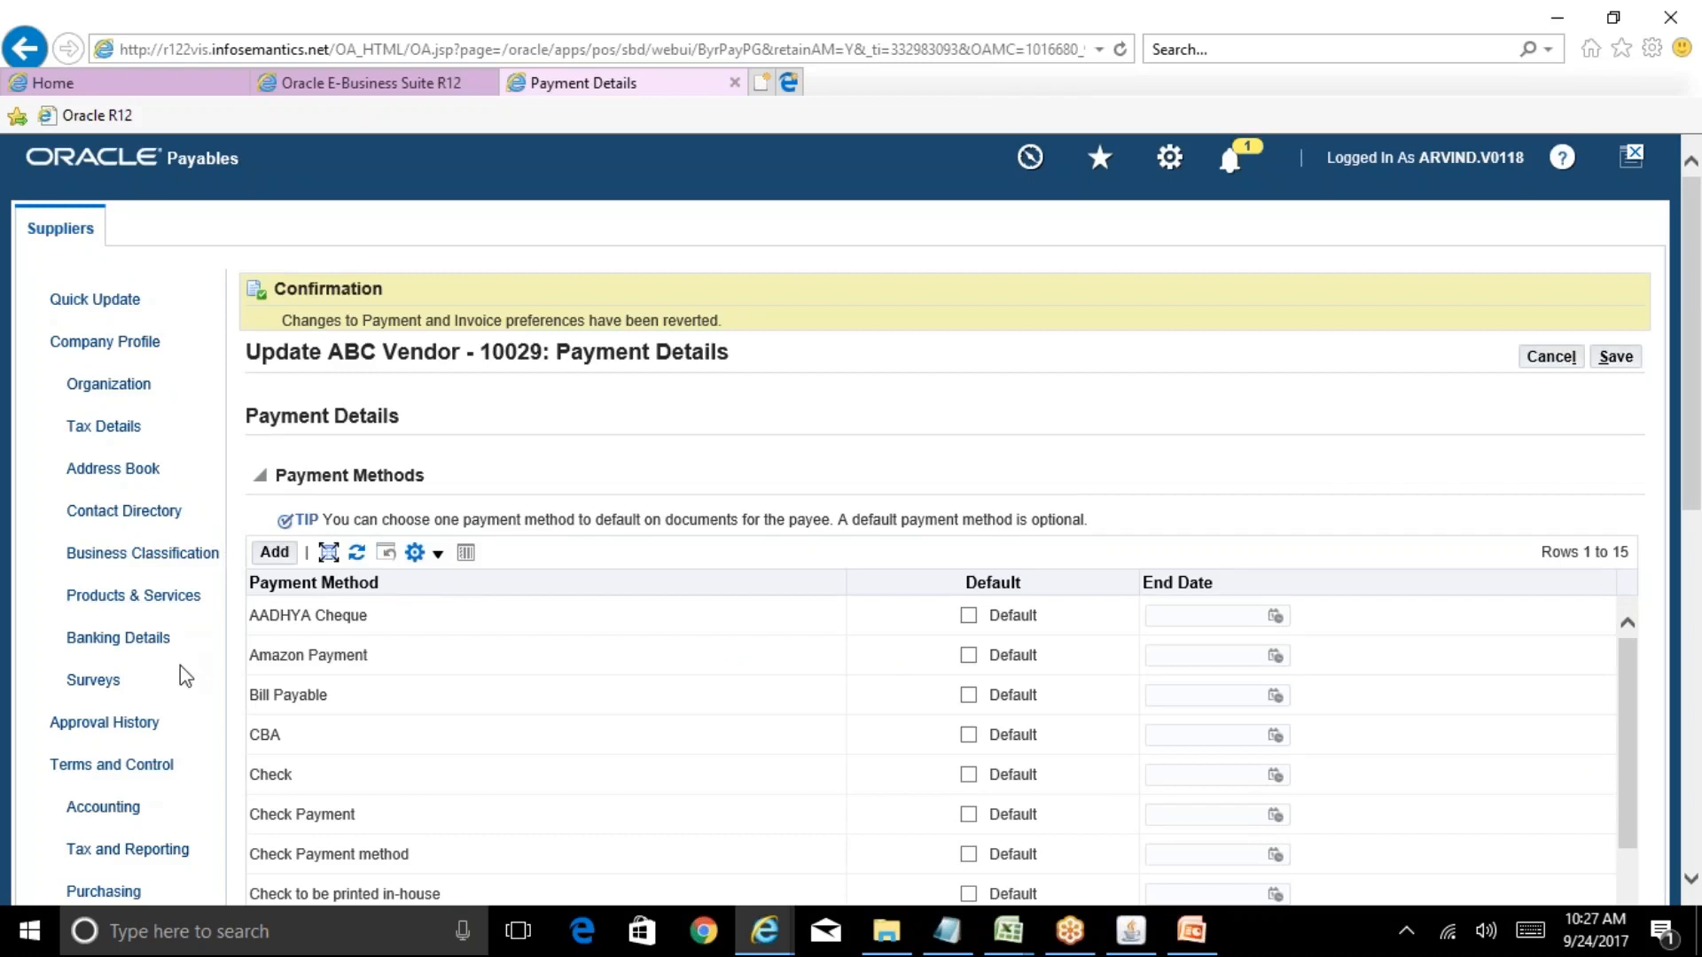
Review the liability and prepayment accounts of both supplier sites in ABC Vendor's Accounting settings, and save the accounting details
click(111, 807)
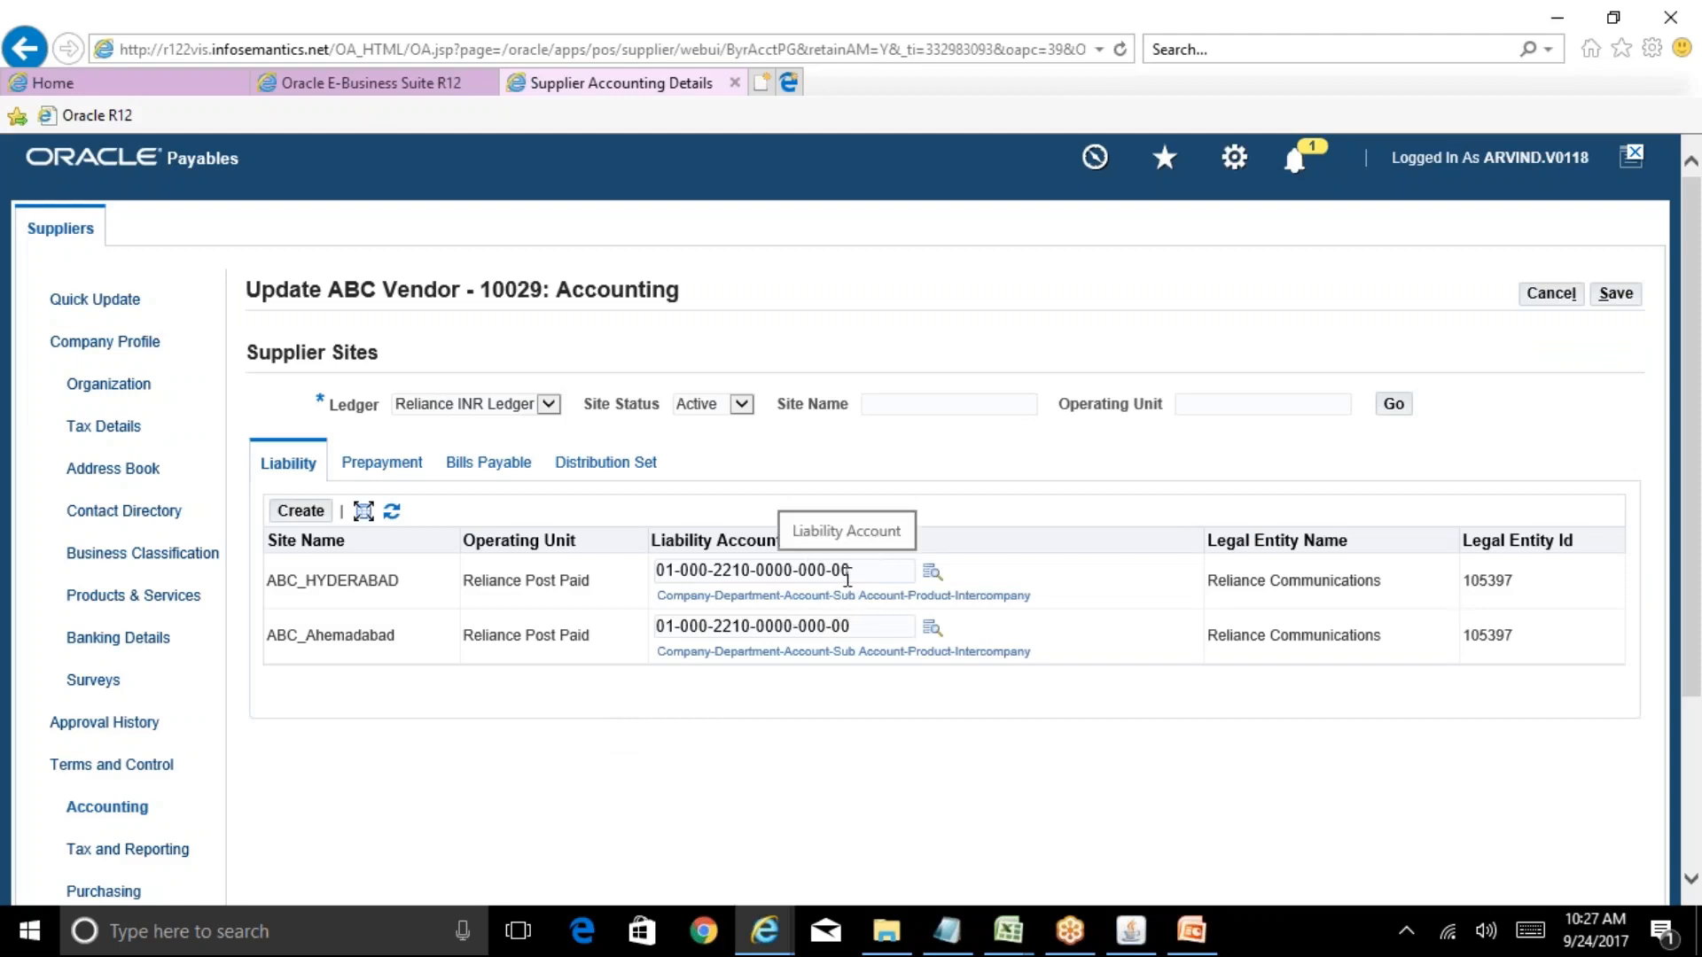
click(395, 464)
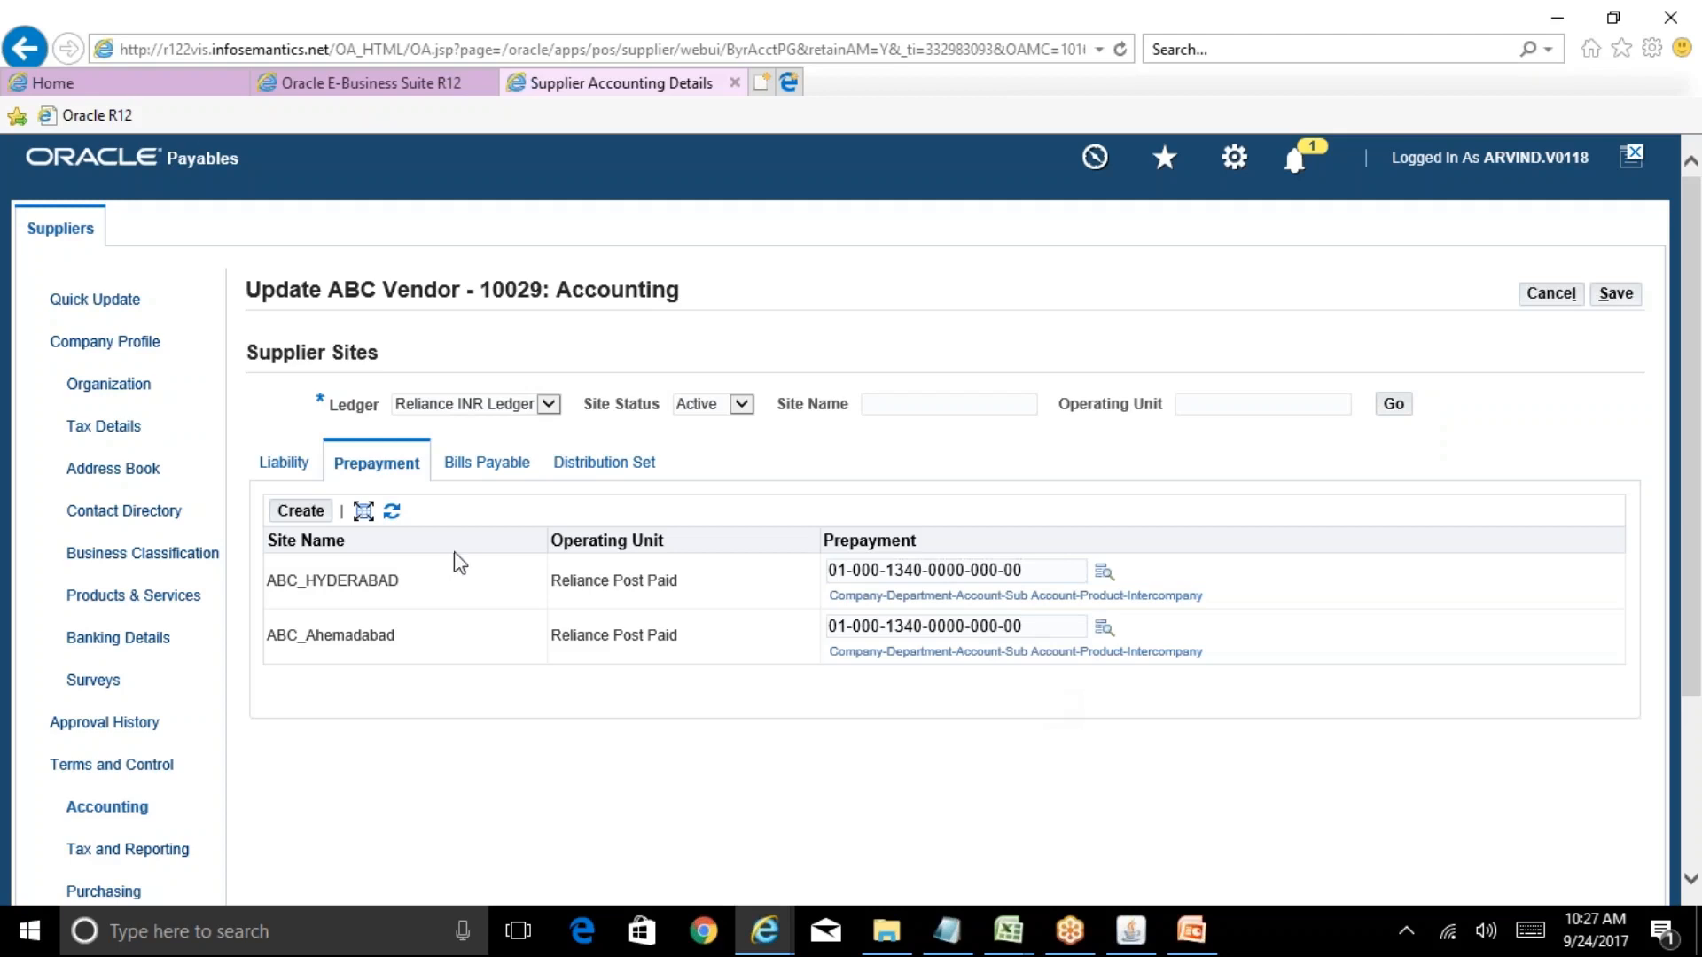
click(284, 462)
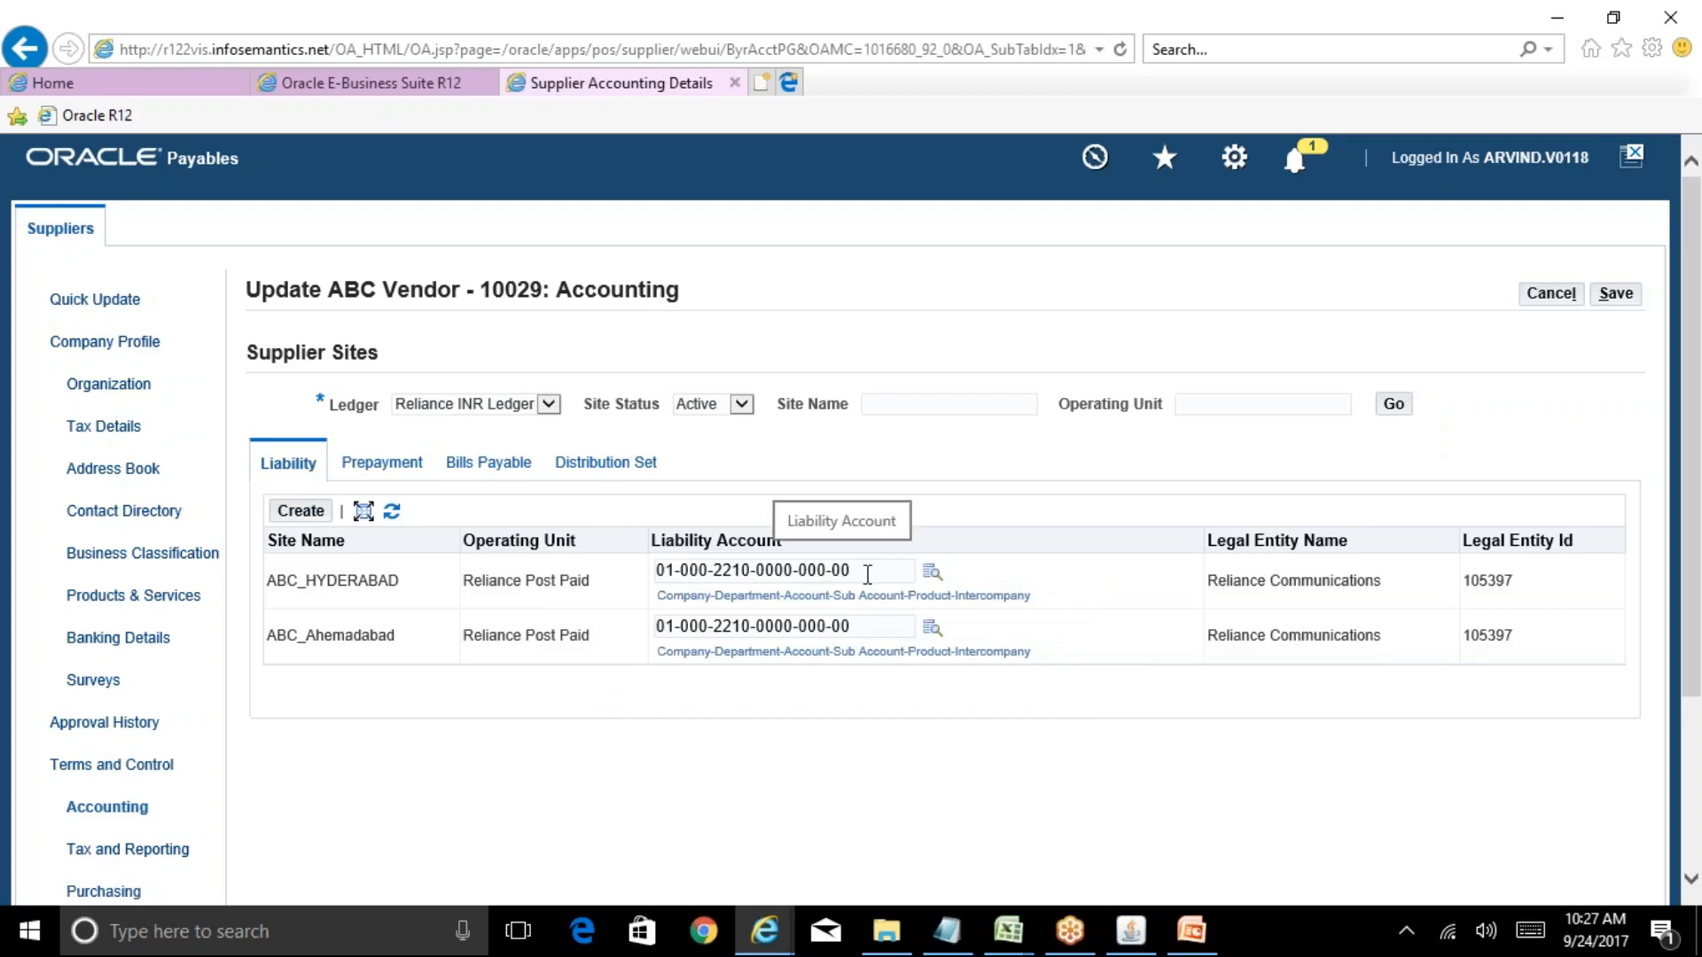
click(1616, 295)
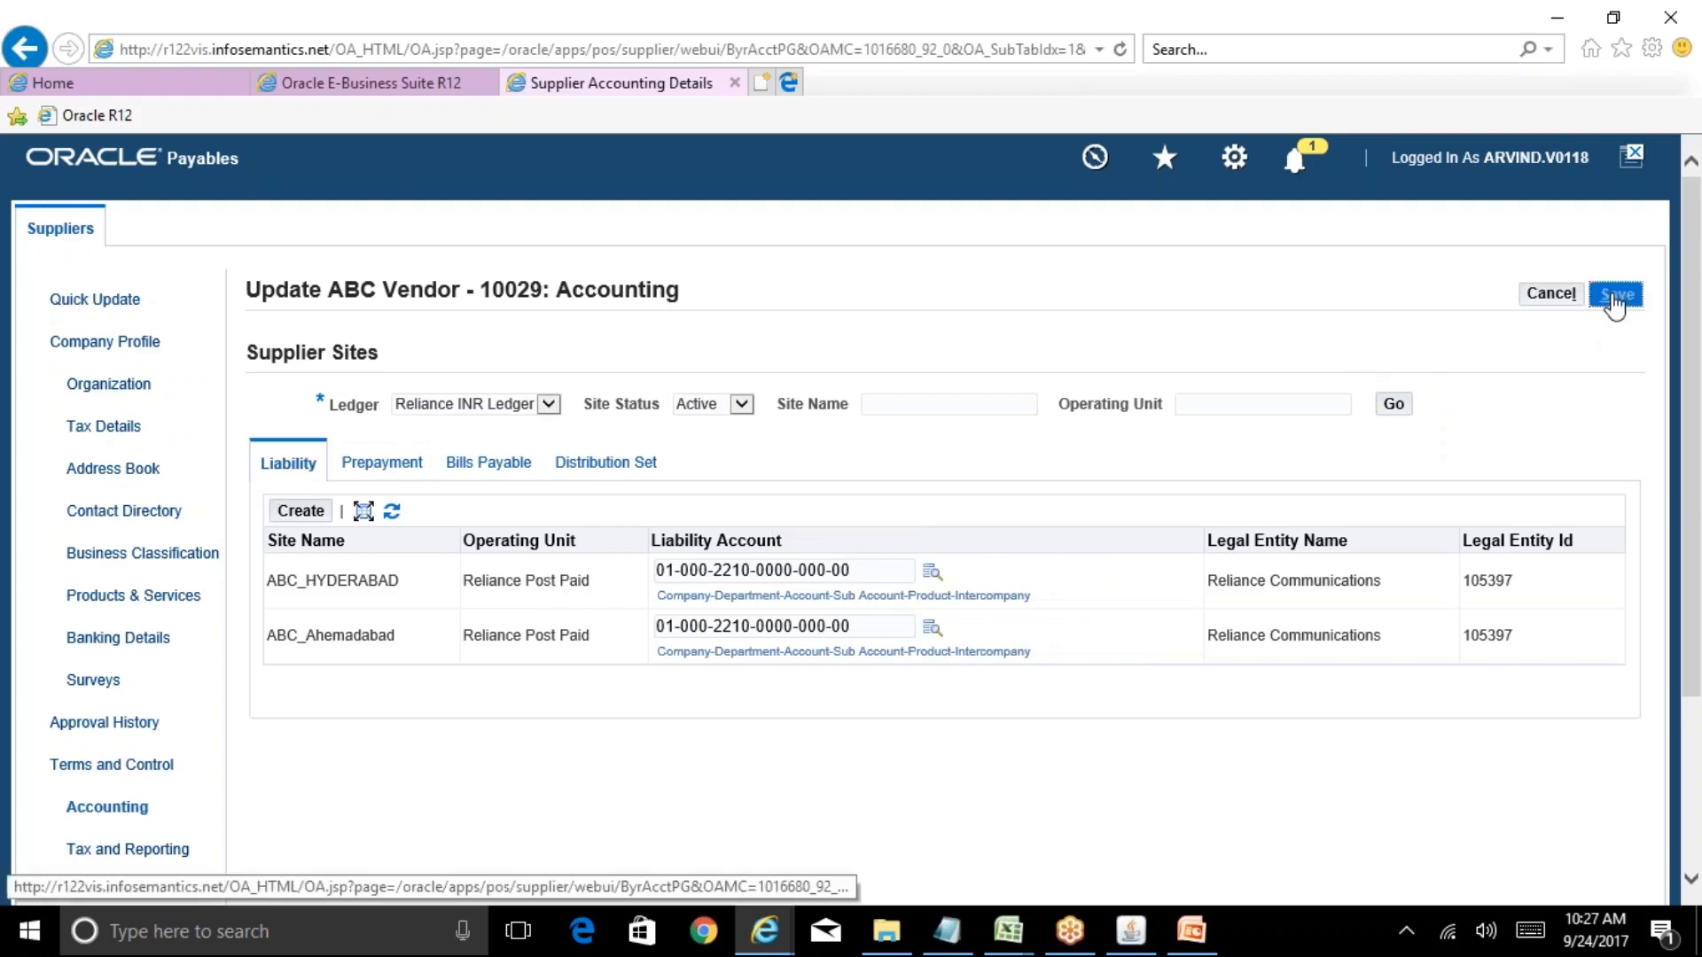